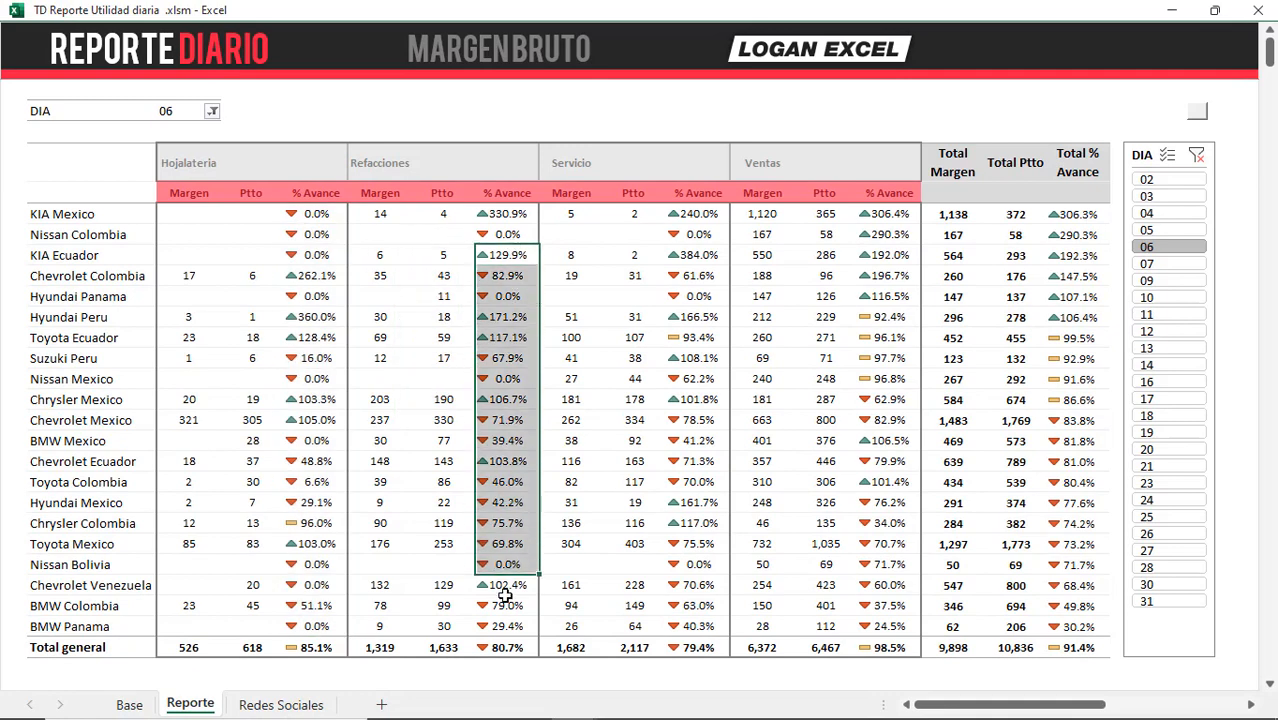
# Step: Examine the % Avance values for Servicio and Ventas and the Ventas Margen column in the daily report
pyautogui.moveTo(698, 262); pyautogui.dragTo(681, 585)
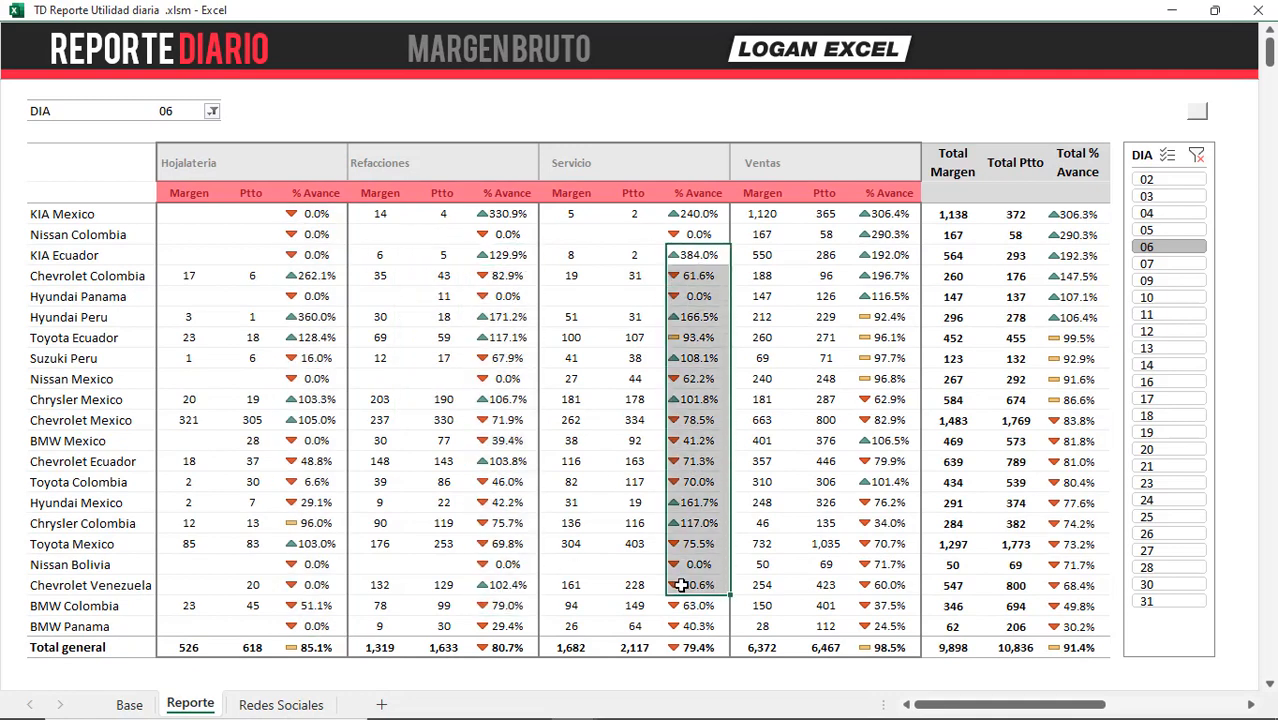
pyautogui.moveTo(880, 255); pyautogui.dragTo(876, 520)
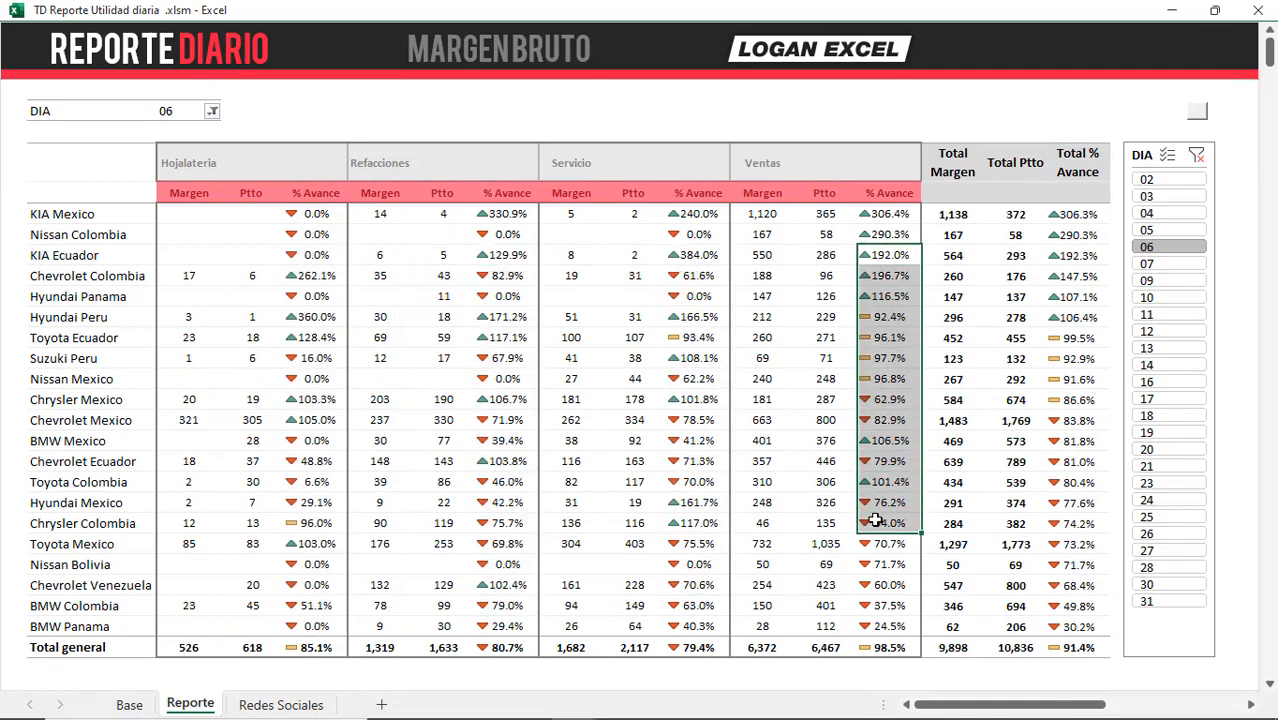
pyautogui.moveTo(764, 255); pyautogui.dragTo(772, 535)
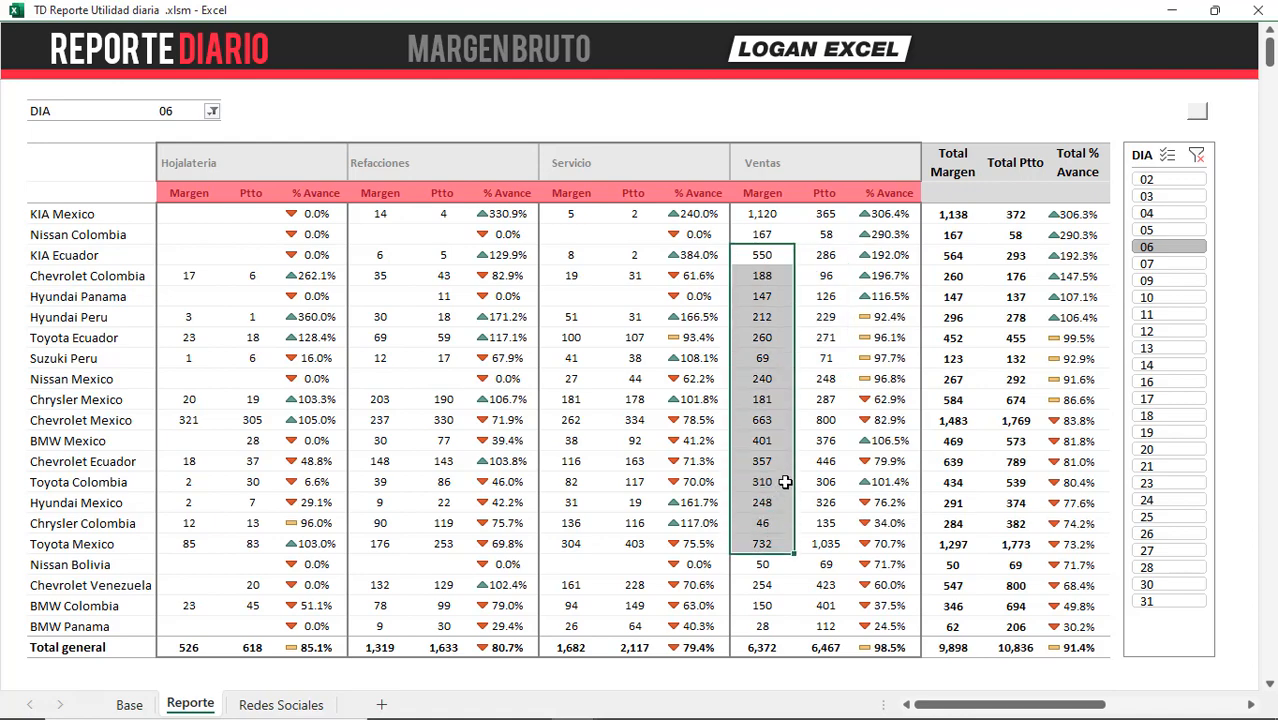
# Step: Filter the report by each available DIA value in turn, from 07 through 21
pyautogui.click(1150, 263)
pyautogui.click(1162, 281)
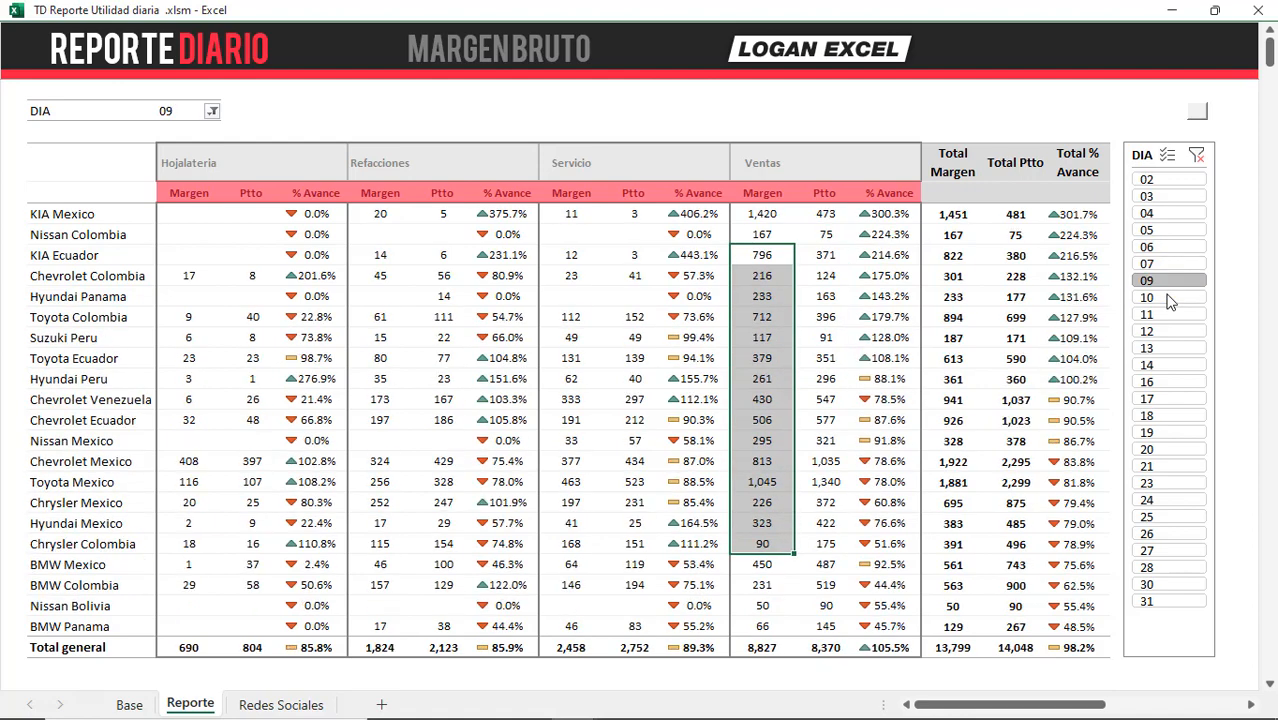
pyautogui.click(1160, 299)
pyautogui.click(1171, 316)
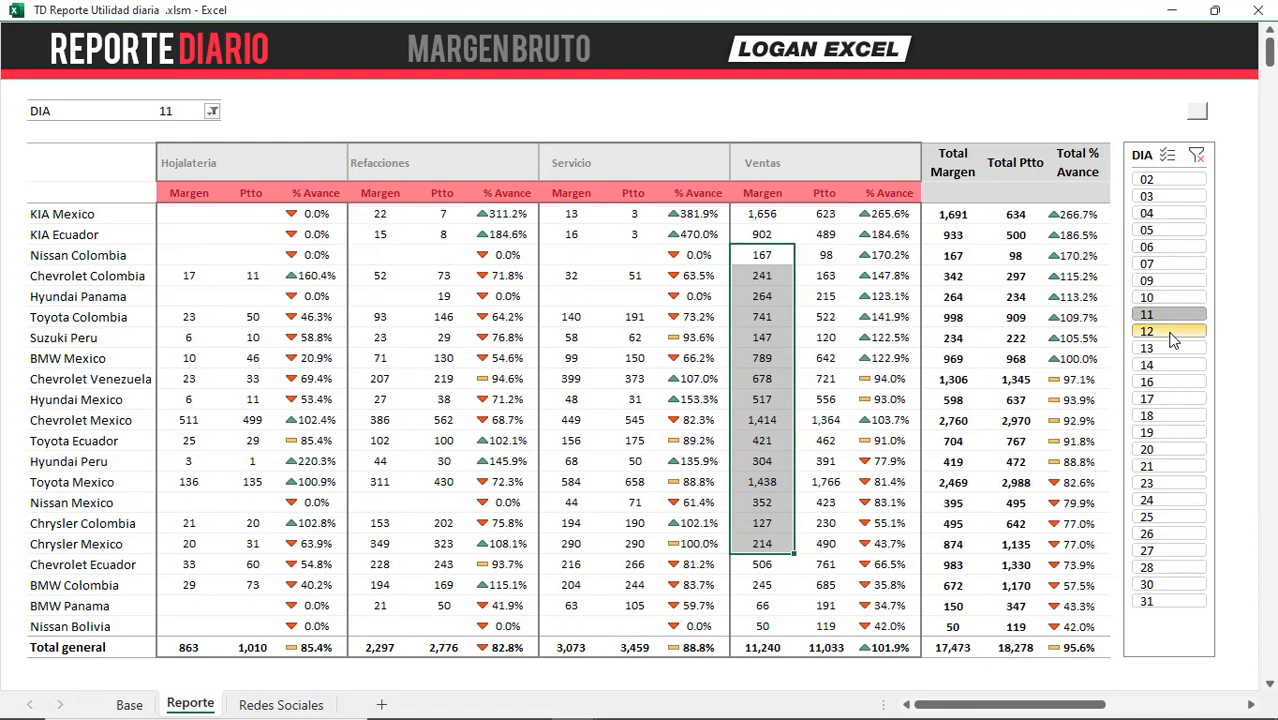
pyautogui.click(1170, 334)
pyautogui.click(1174, 350)
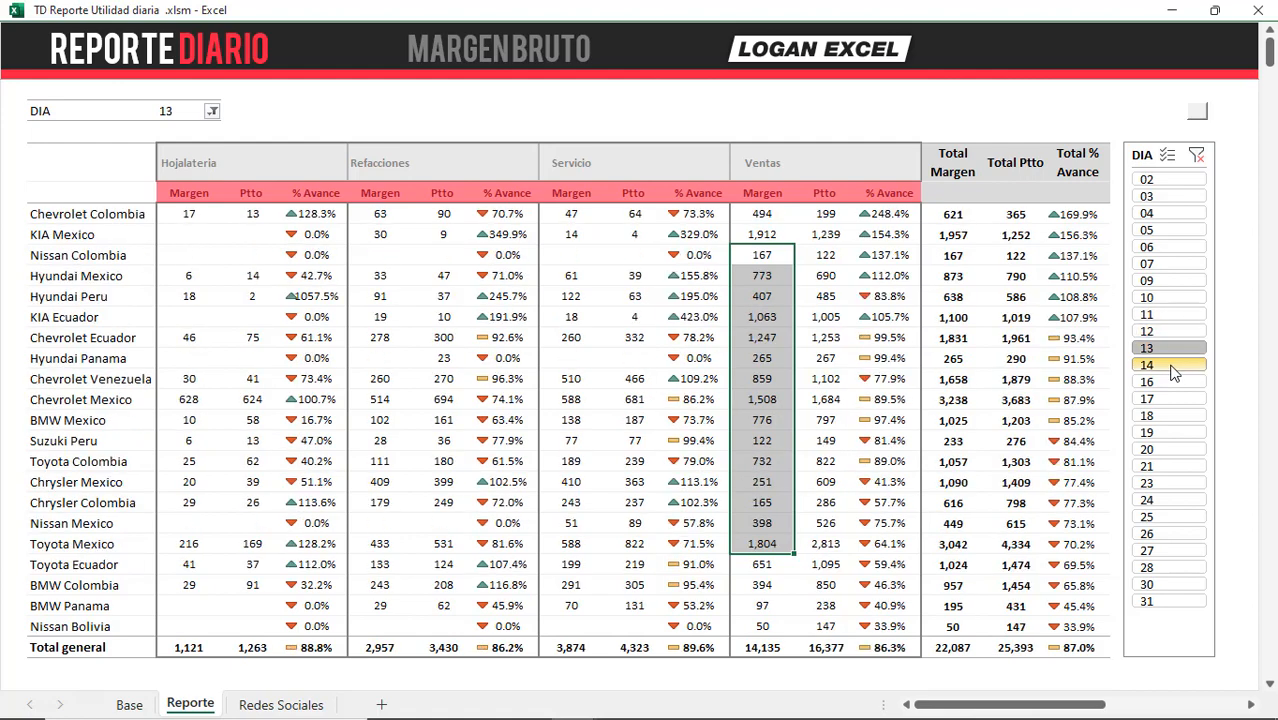
pyautogui.click(1173, 368)
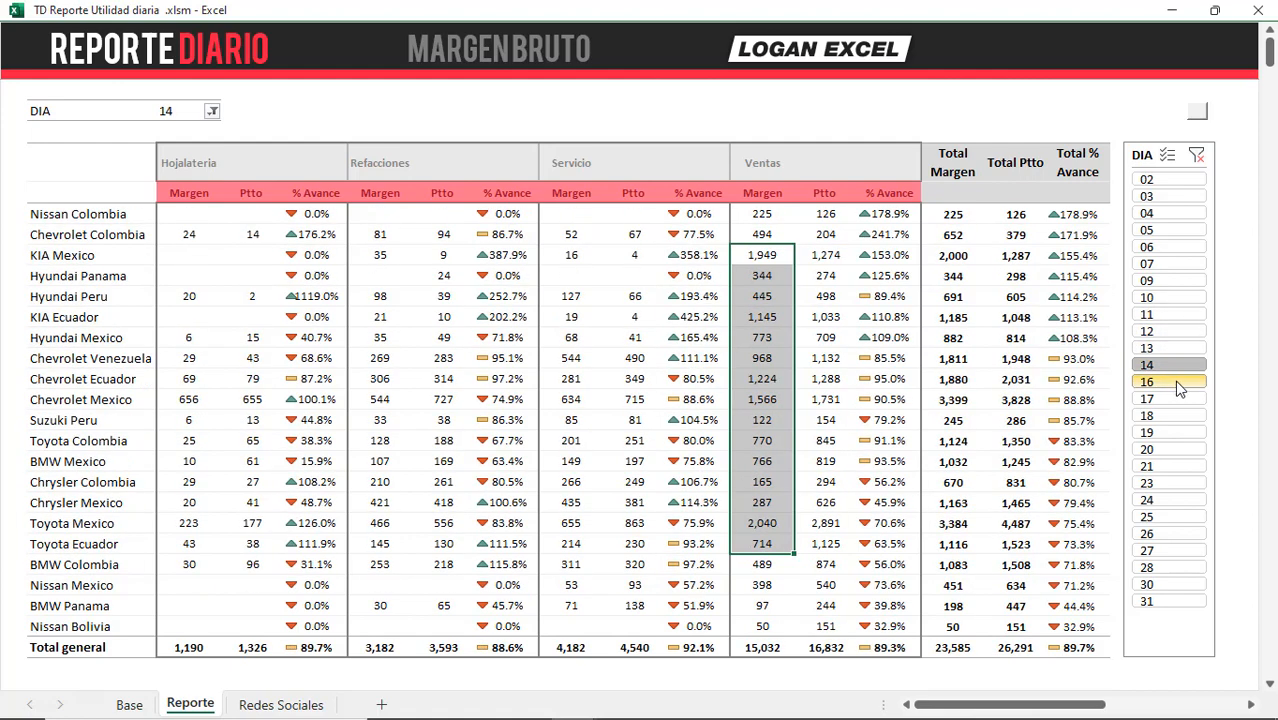
pyautogui.click(1178, 384)
pyautogui.click(1179, 401)
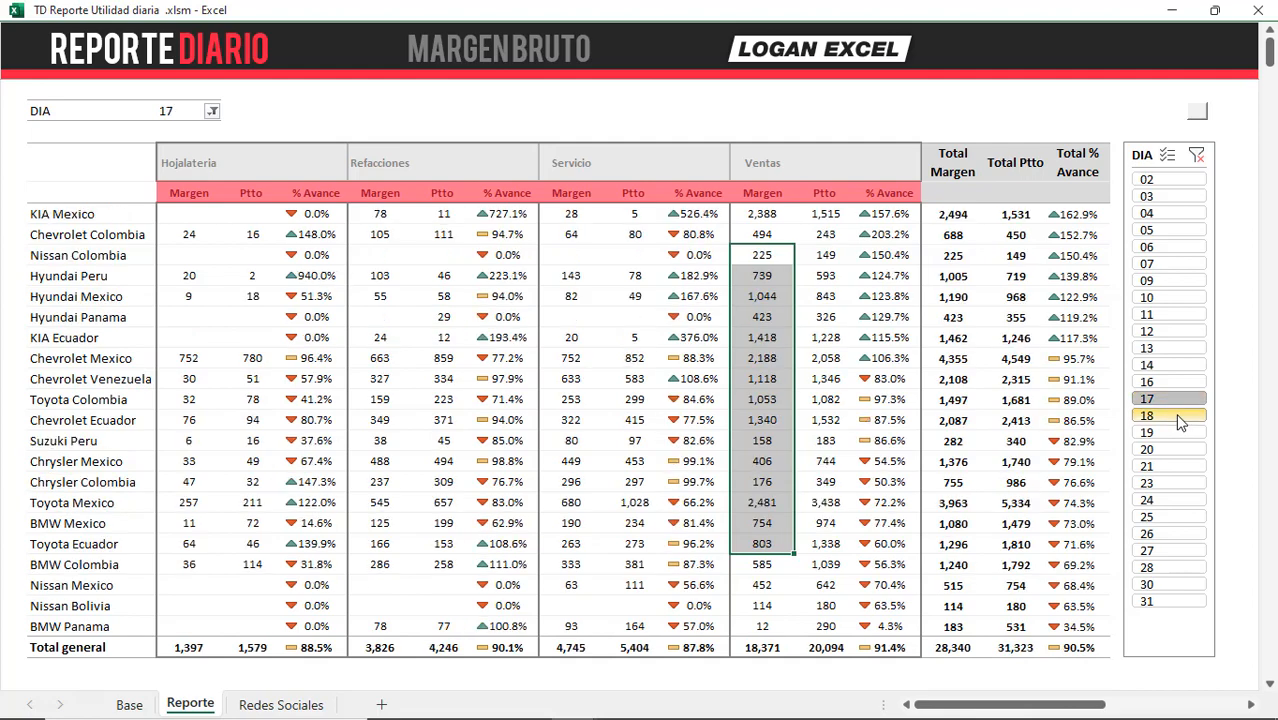
pyautogui.click(1180, 416)
pyautogui.click(1174, 437)
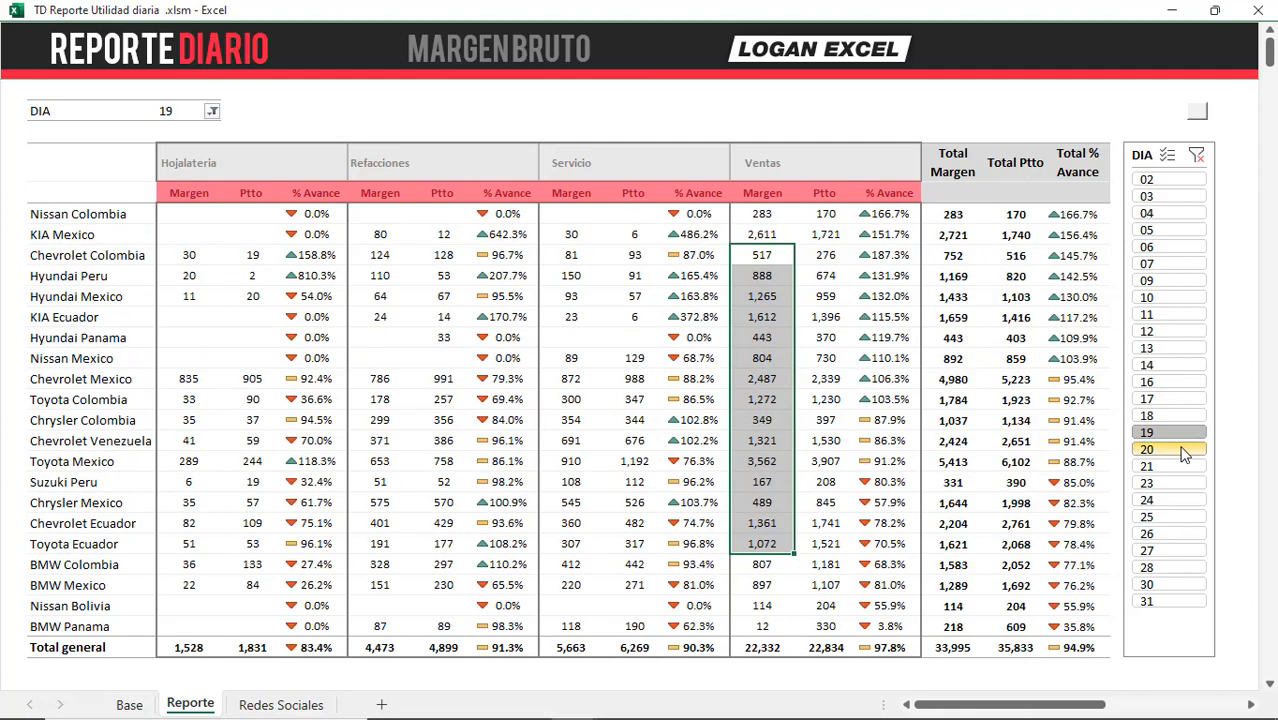
pyautogui.click(1177, 450)
pyautogui.click(1177, 465)
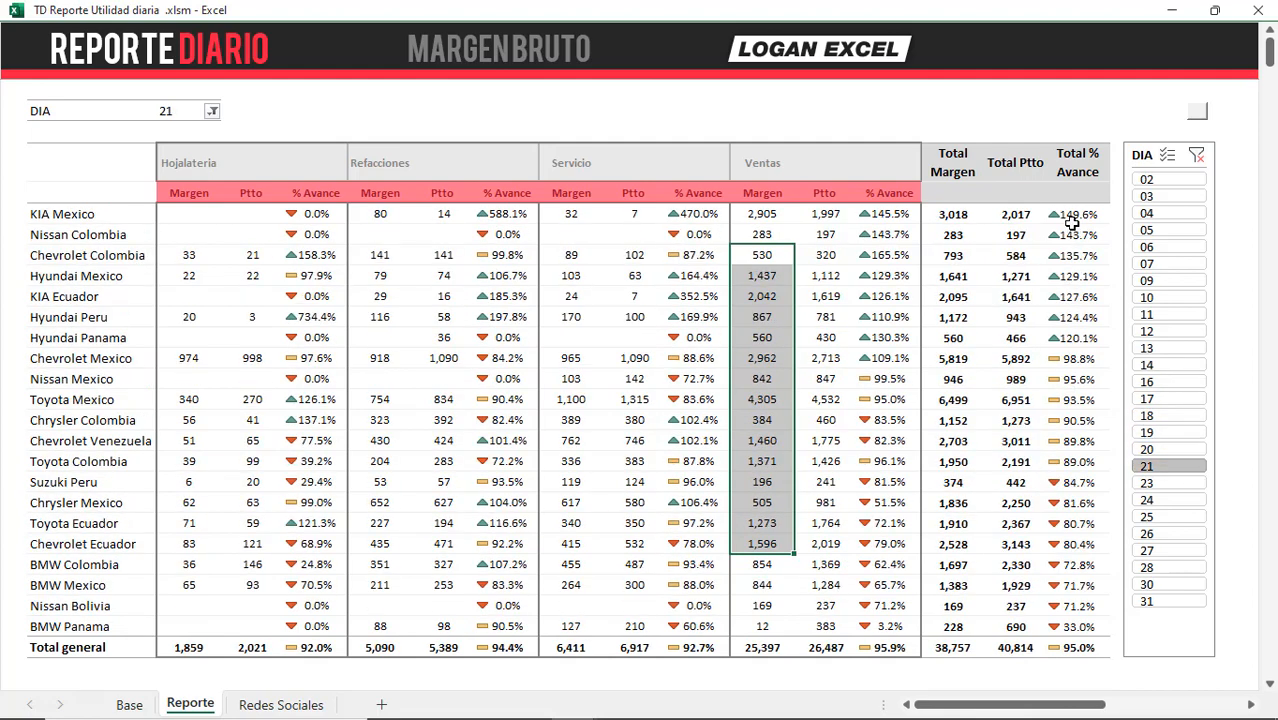
# Step: Inspect the highest Total % Avance values, and view the report for the remaining days including 24, 25, 30 and 31
pyautogui.moveTo(1070, 214); pyautogui.dragTo(1081, 338)
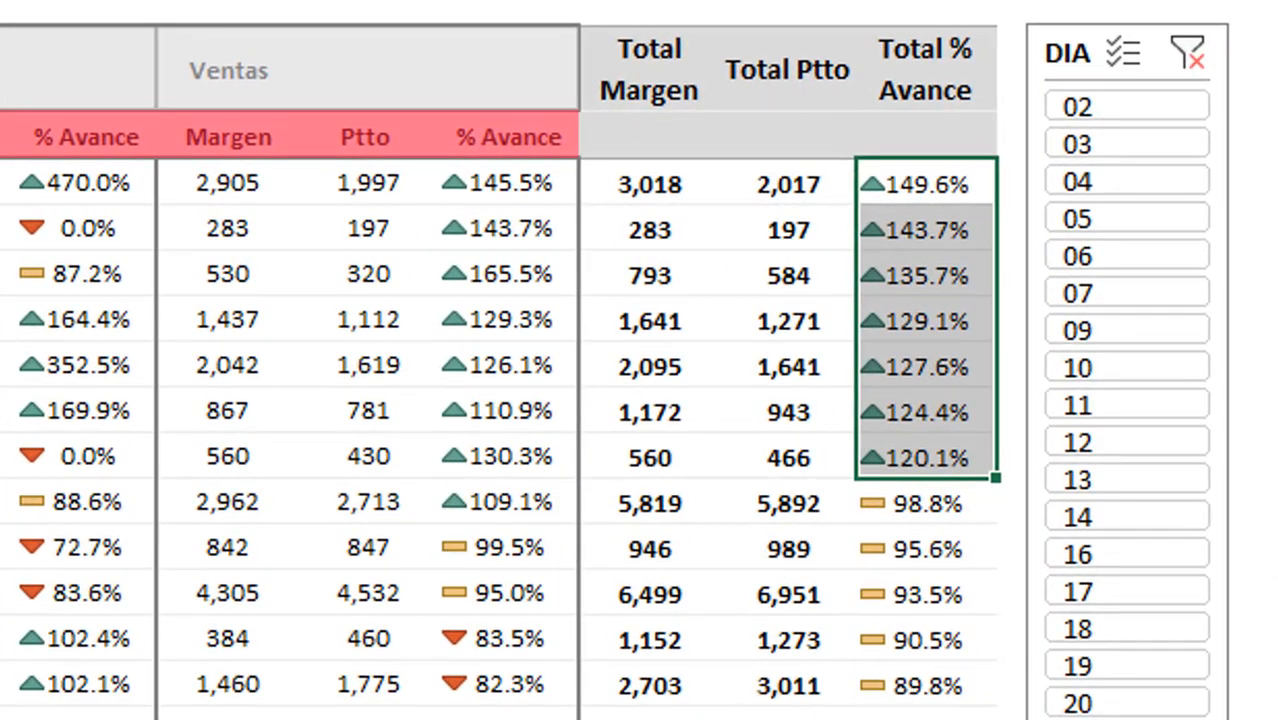
pyautogui.click(1127, 718)
pyautogui.click(1123, 334)
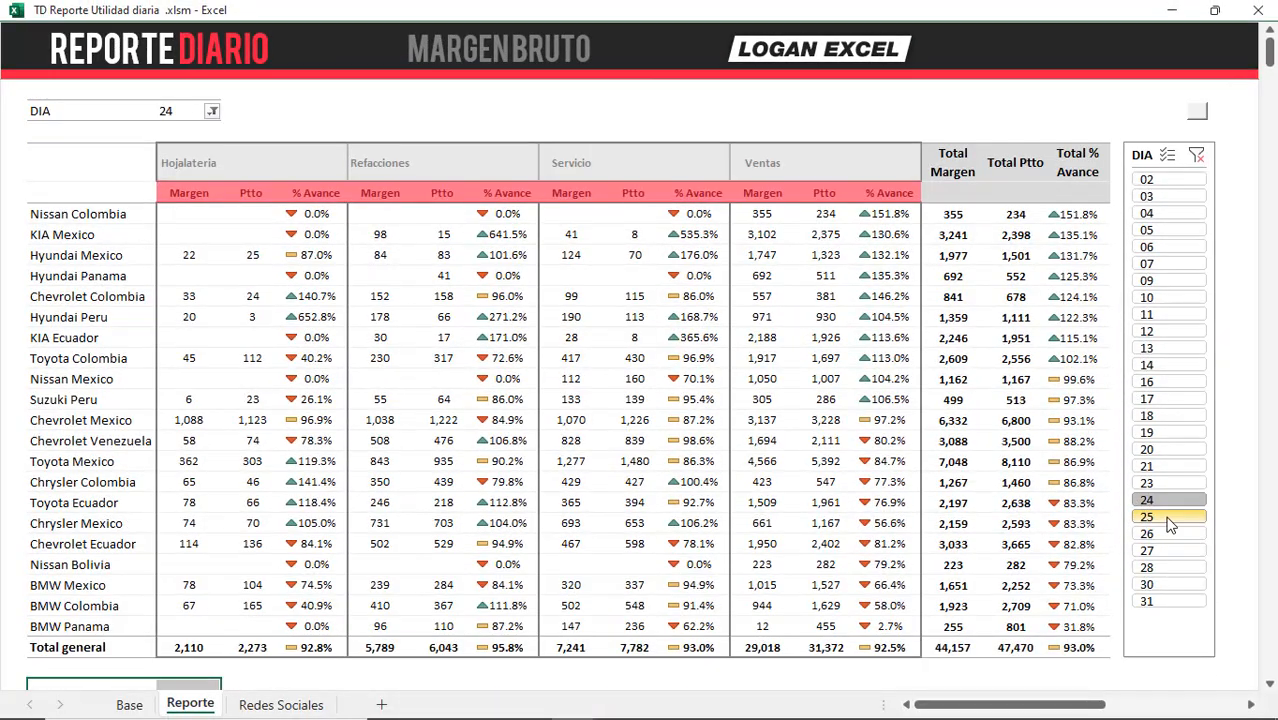
pyautogui.click(1165, 517)
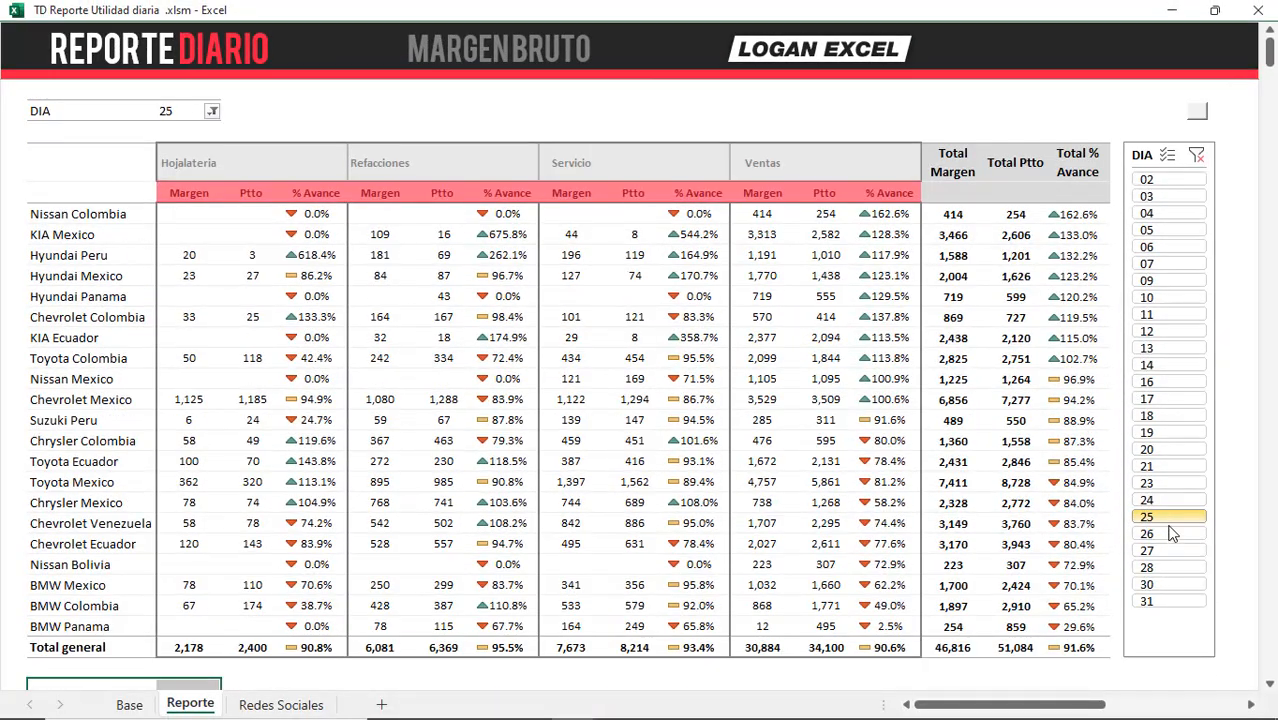
pyautogui.click(1175, 585)
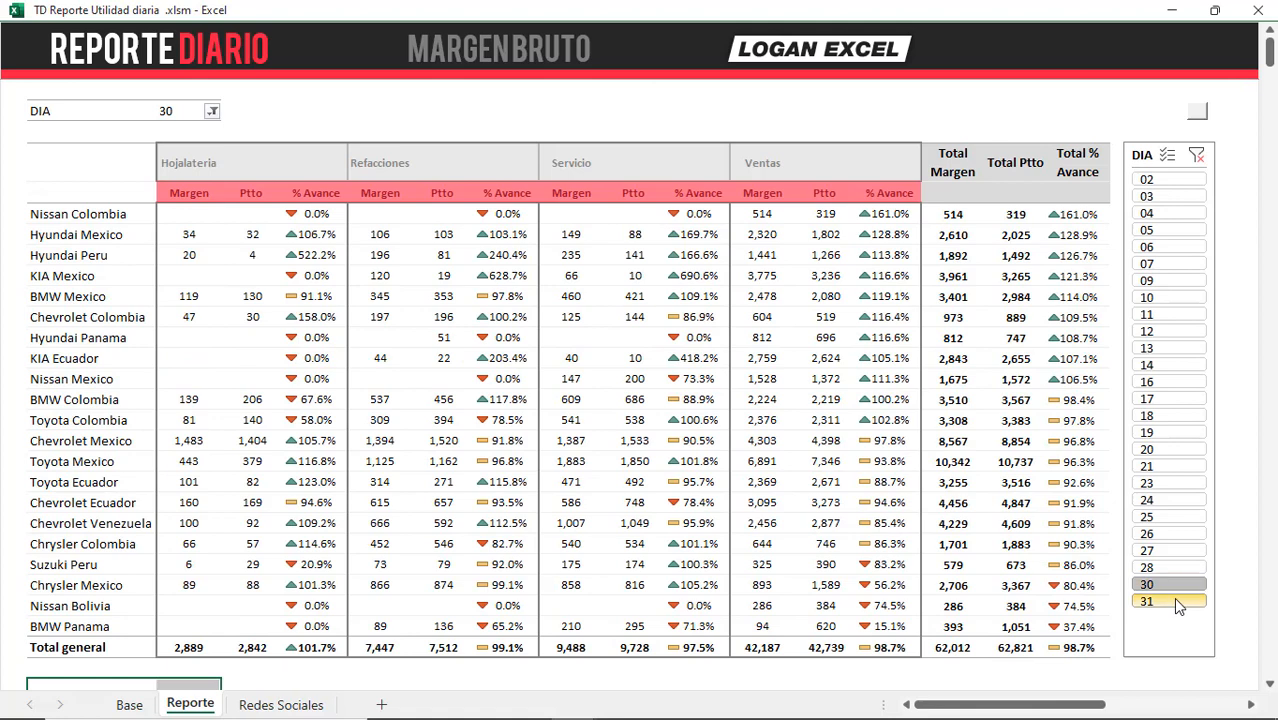
pyautogui.click(1177, 602)
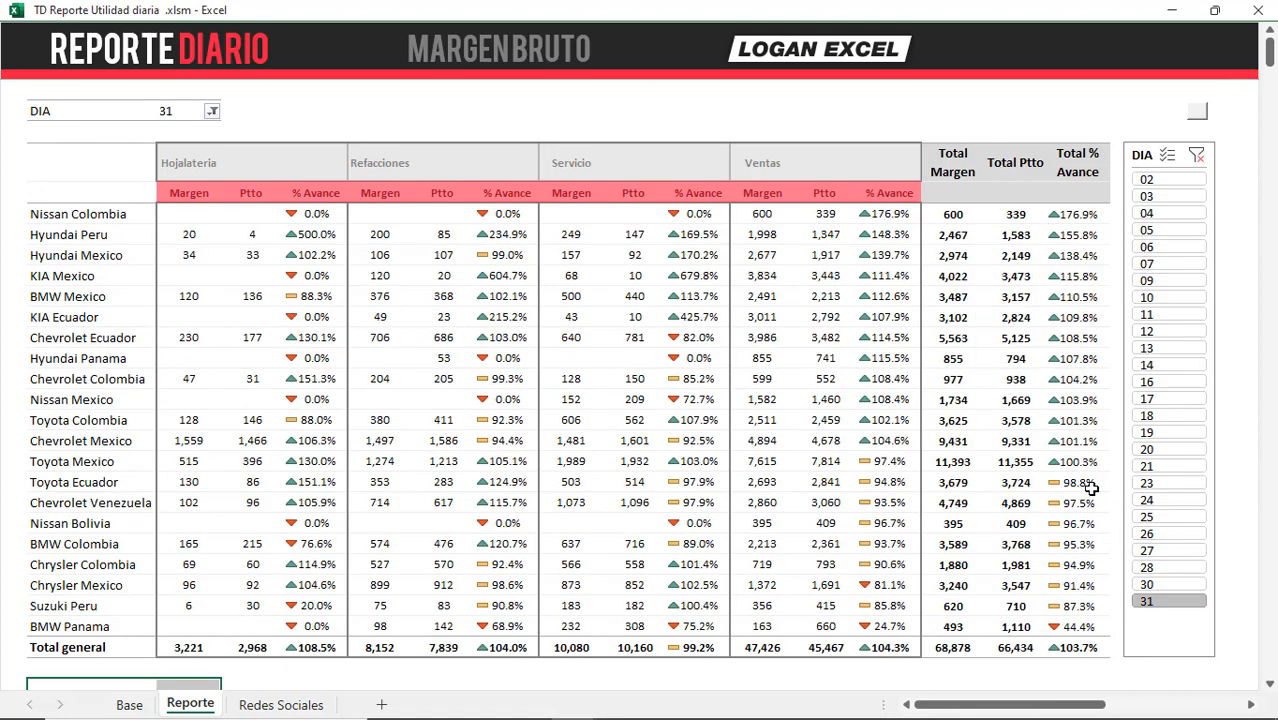
# Step: Return the DIA filter to 02 and go through the days one by one up to 13
pyautogui.click(1170, 180)
pyautogui.click(1170, 197)
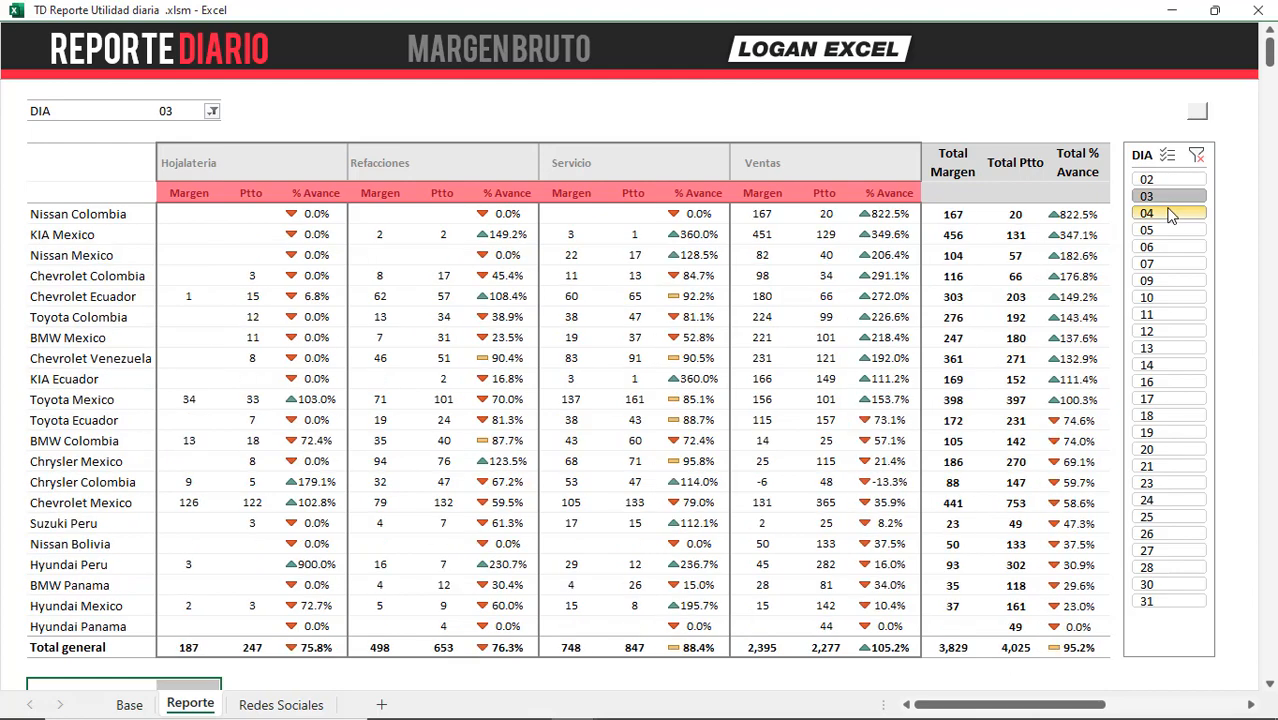
pyautogui.click(1170, 214)
pyautogui.click(1169, 231)
pyautogui.click(1169, 247)
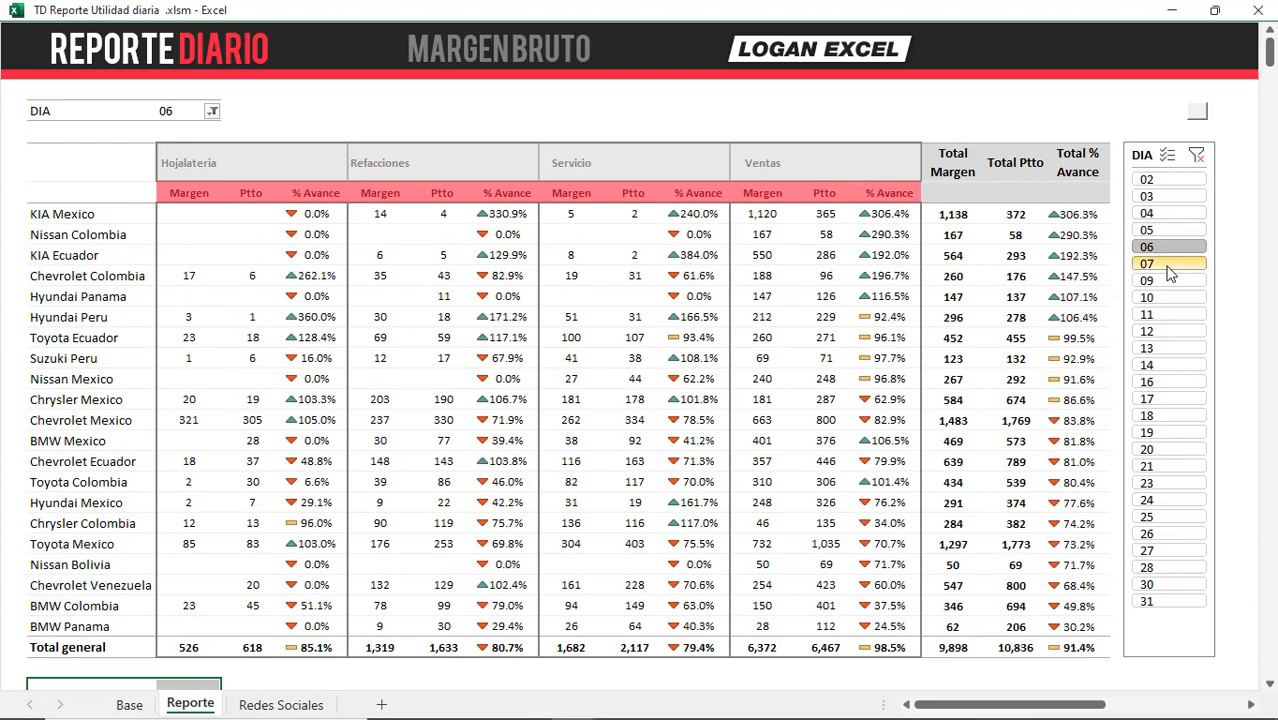
pyautogui.click(1169, 264)
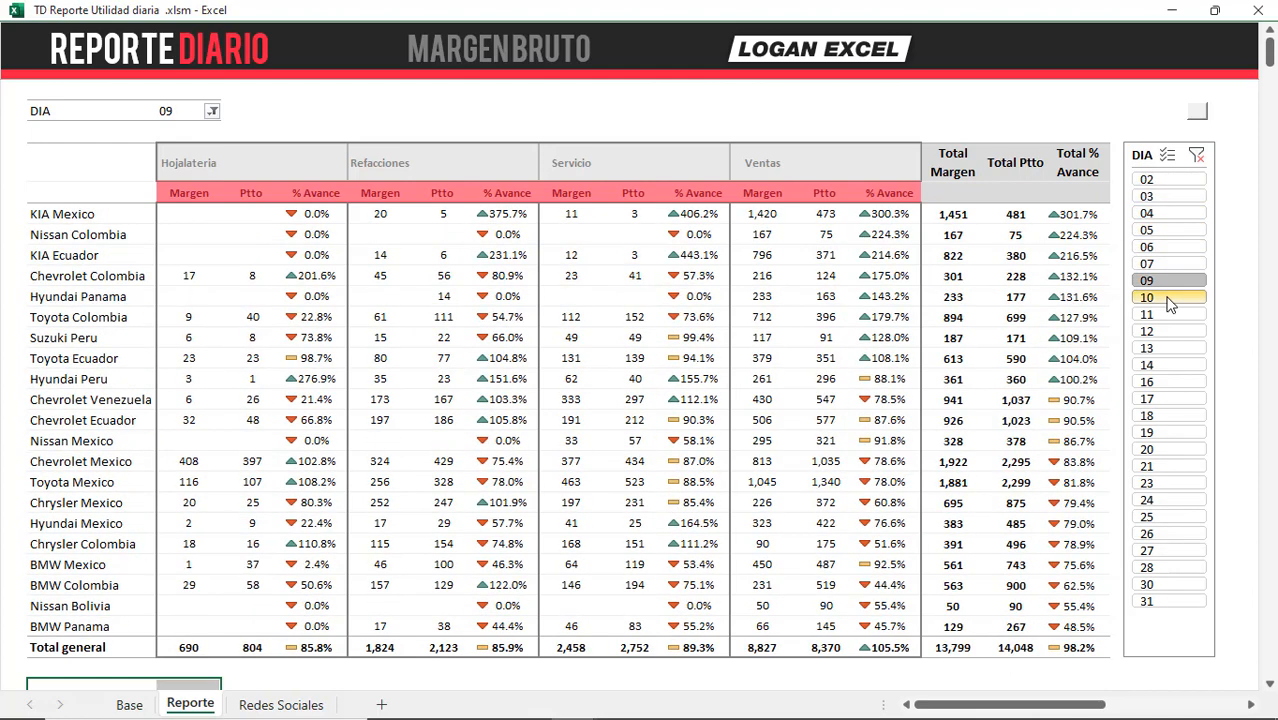
pyautogui.click(1169, 297)
pyautogui.click(1169, 314)
pyautogui.click(1169, 331)
pyautogui.click(1170, 348)
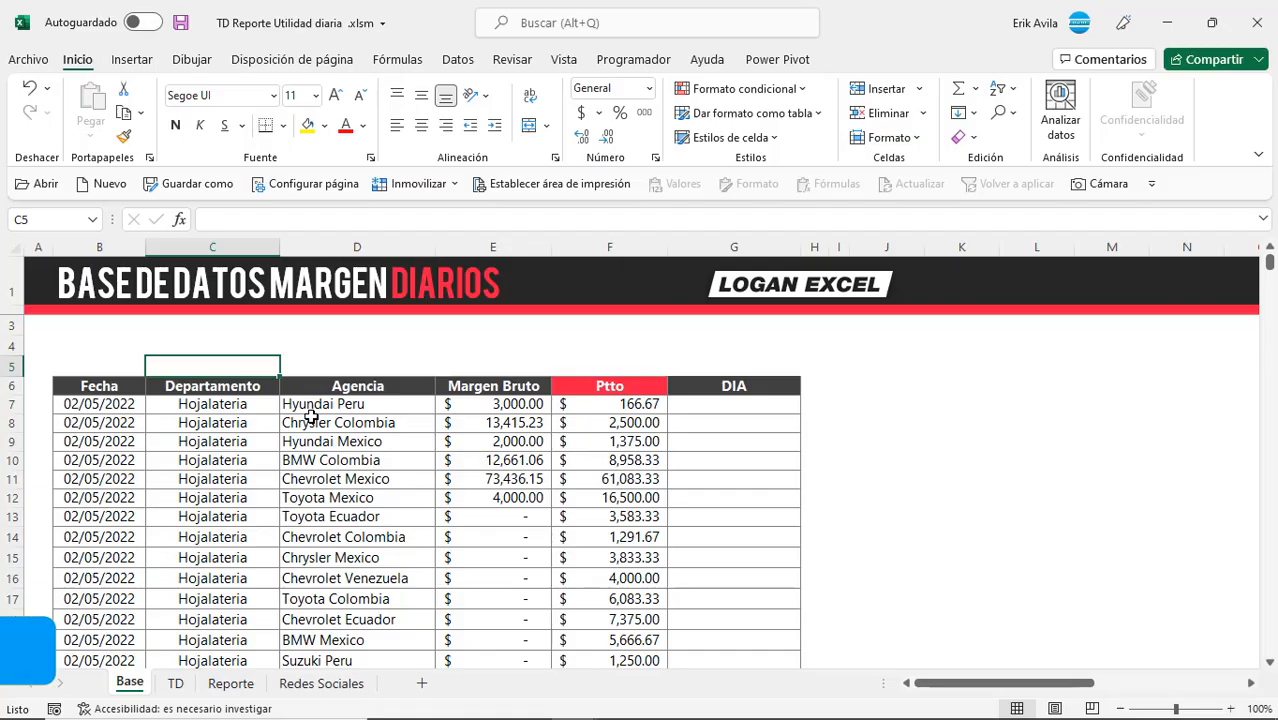
# Step: Look over the first Agencia and Departamento entries in the Base sheet's data table
pyautogui.click(311, 420)
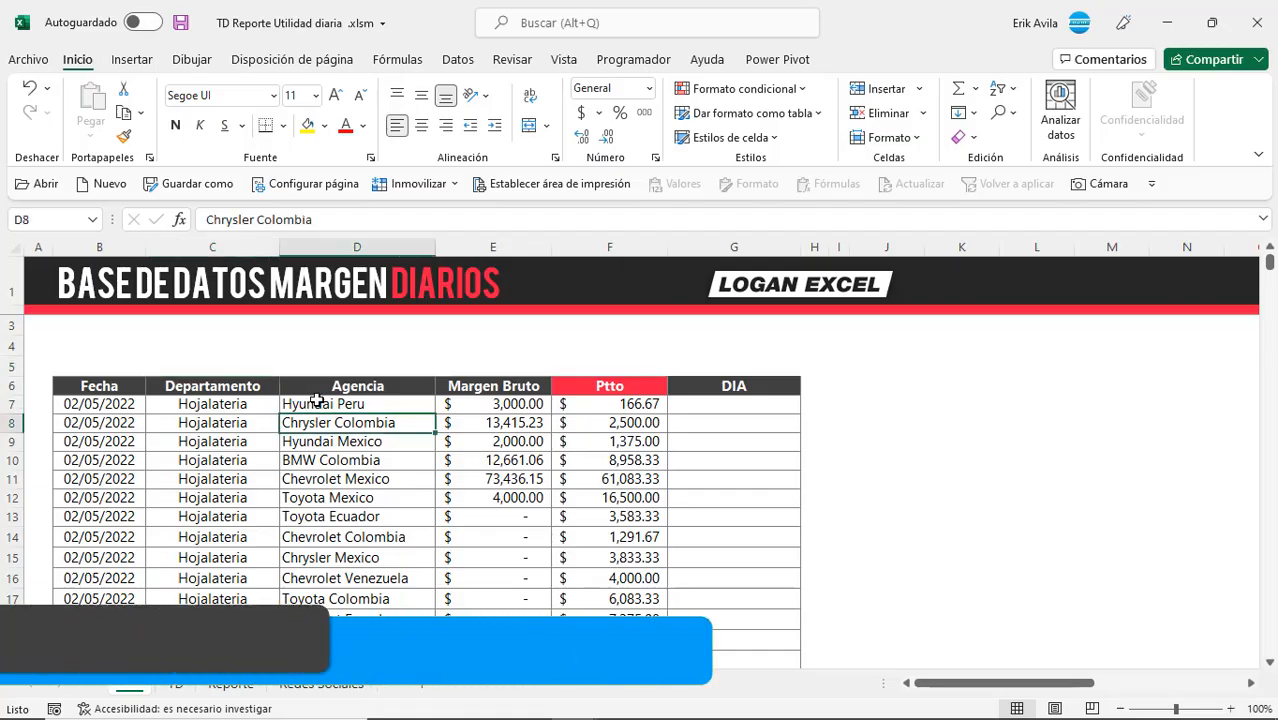
pyautogui.click(305, 403)
pyautogui.click(237, 442)
pyautogui.scroll(-1, 176, 521)
pyautogui.scroll(1, 173, 521)
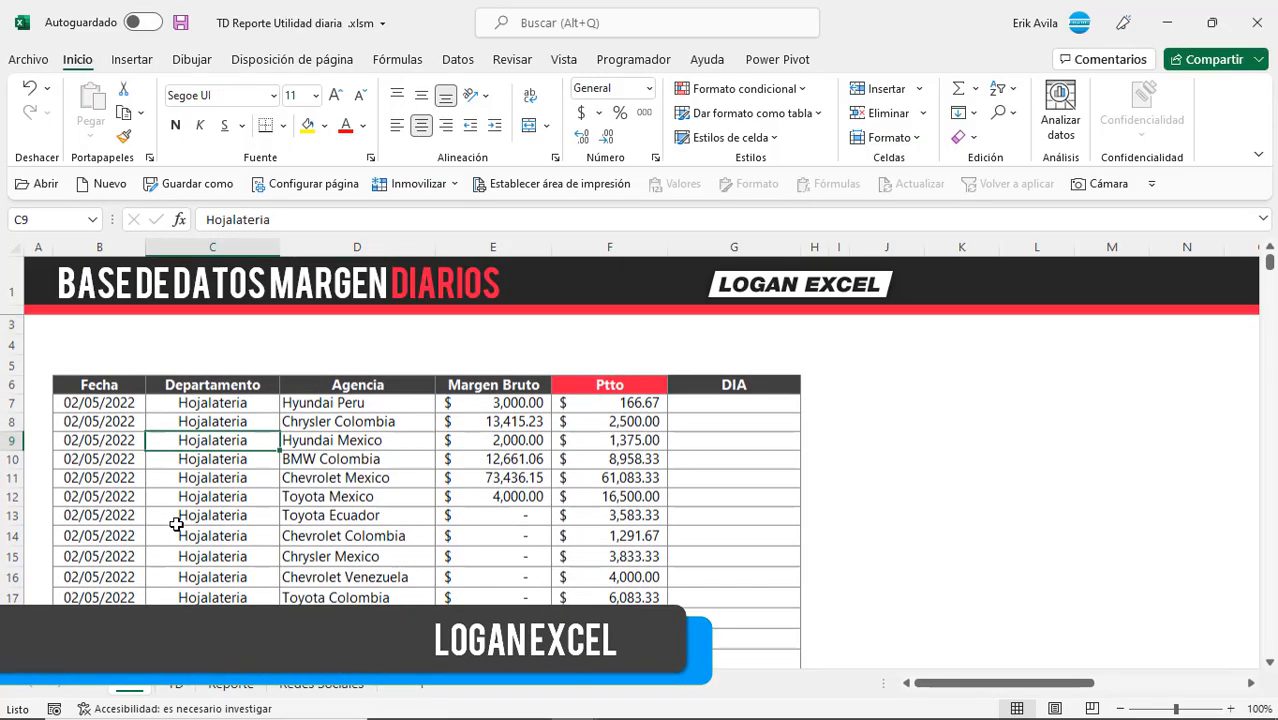
# Step: Show the Reporte sheet and filter it by several days in turn, including 02, 03, 06 and 12
pyautogui.click(190, 690)
pyautogui.click(240, 690)
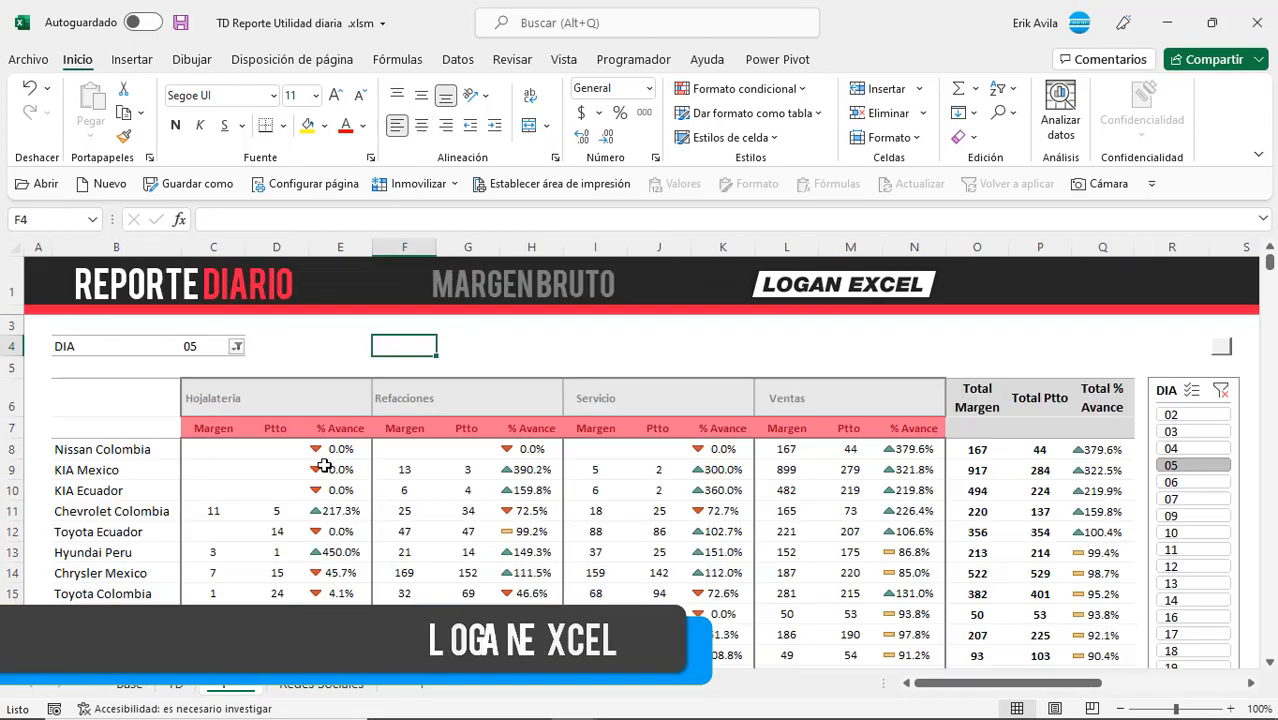
pyautogui.click(1195, 414)
pyautogui.click(1195, 431)
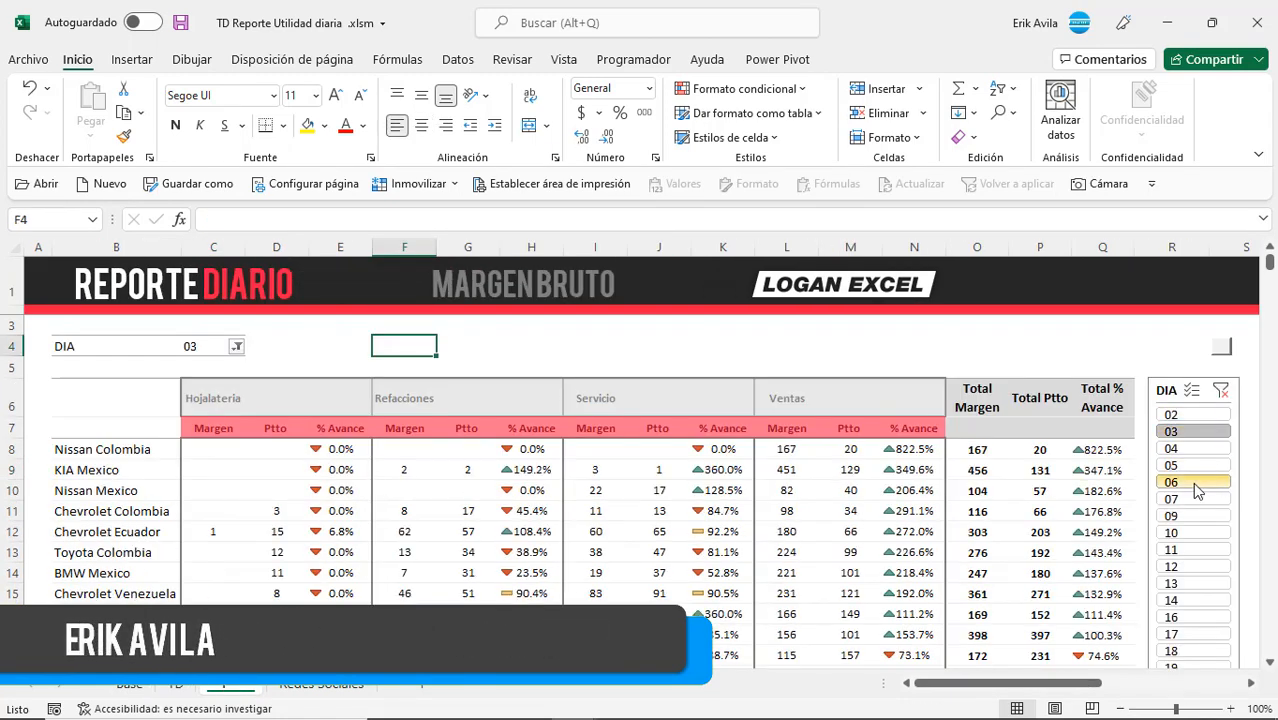
pyautogui.click(1195, 482)
pyautogui.scroll(-1, 1195, 486)
pyautogui.click(1190, 510)
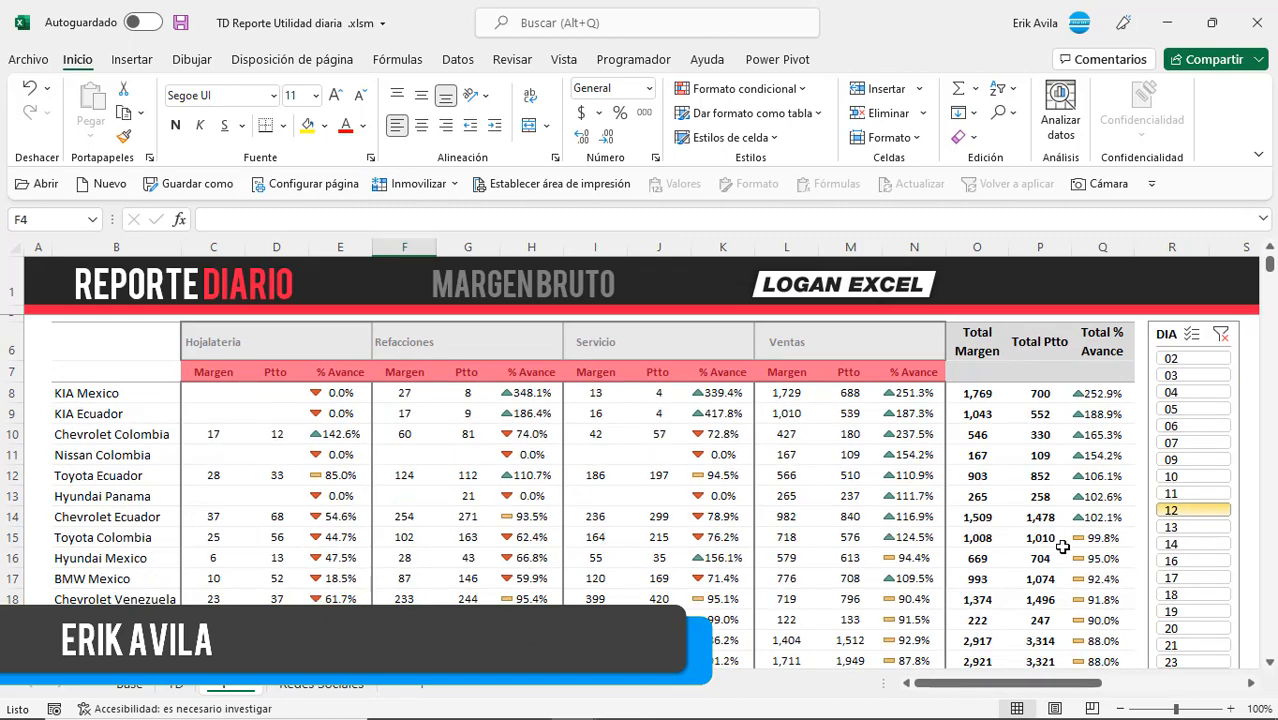
# Step: Go back to the Base sheet and review its Fecha and Departamento columns
pyautogui.click(129, 684)
pyautogui.click(188, 491)
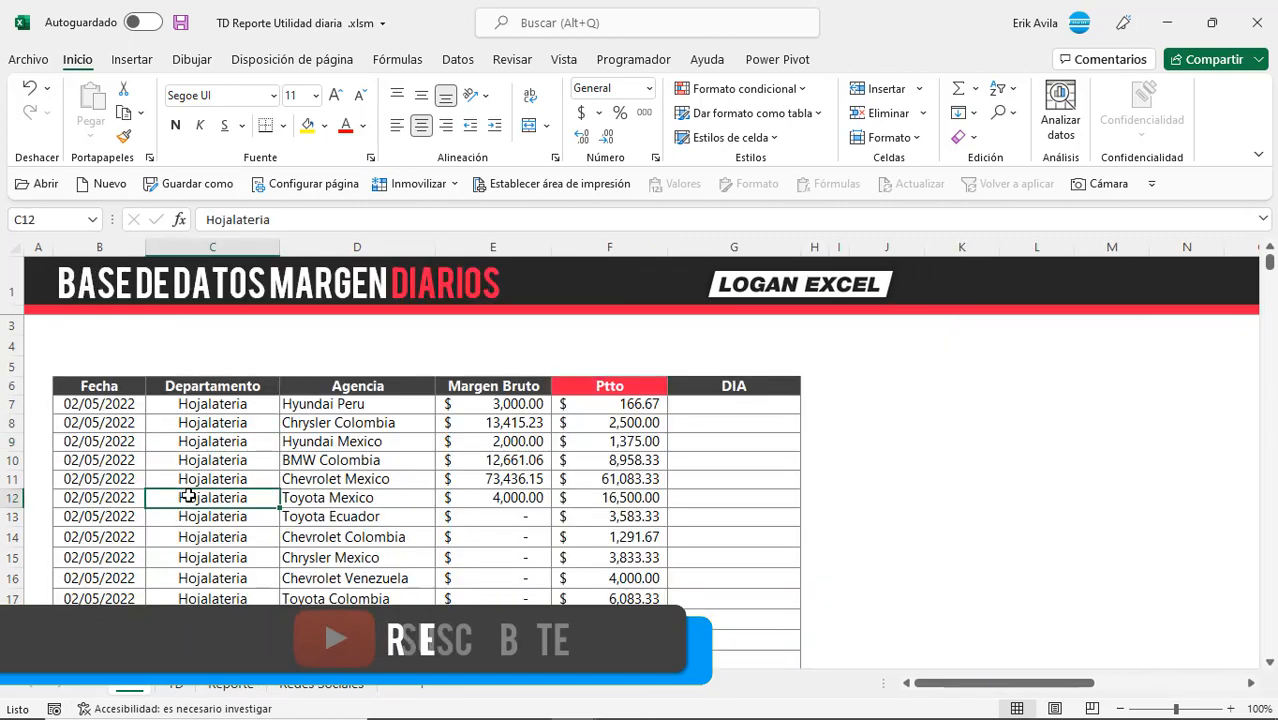
pyautogui.click(178, 421)
pyautogui.click(91, 402)
pyautogui.click(112, 441)
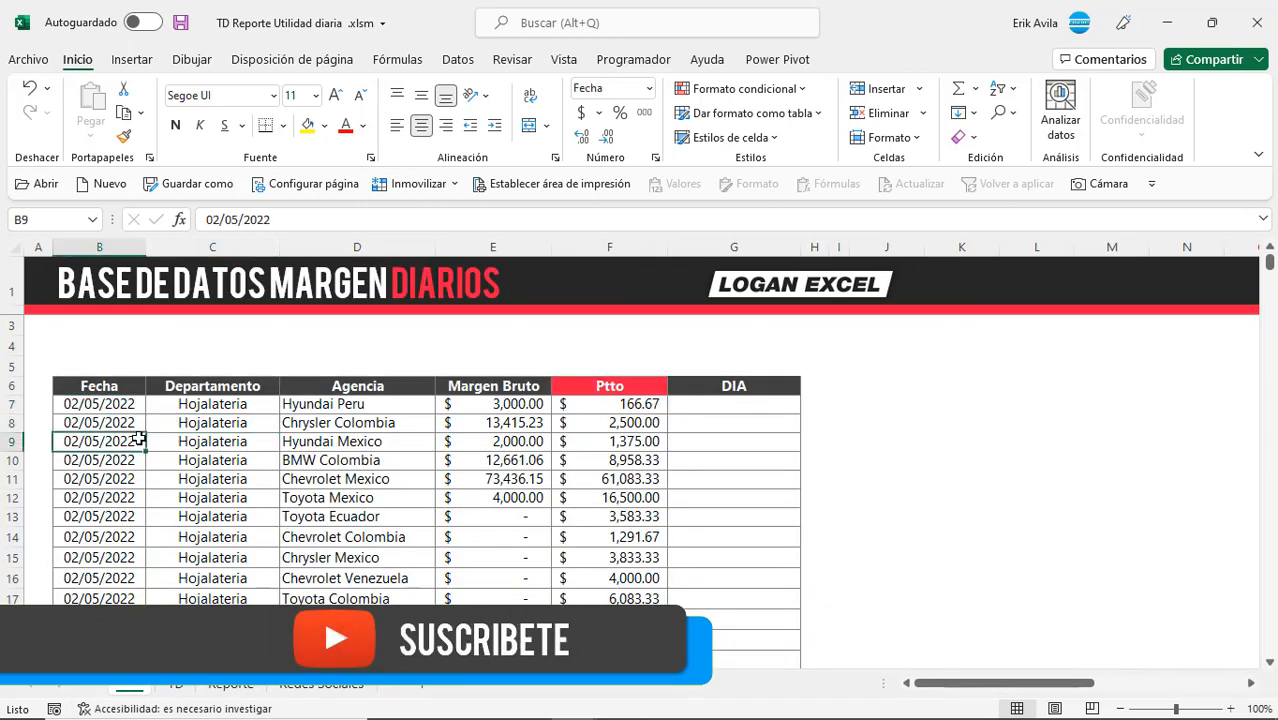
pyautogui.click(133, 389)
pyautogui.click(210, 441)
pyautogui.click(215, 388)
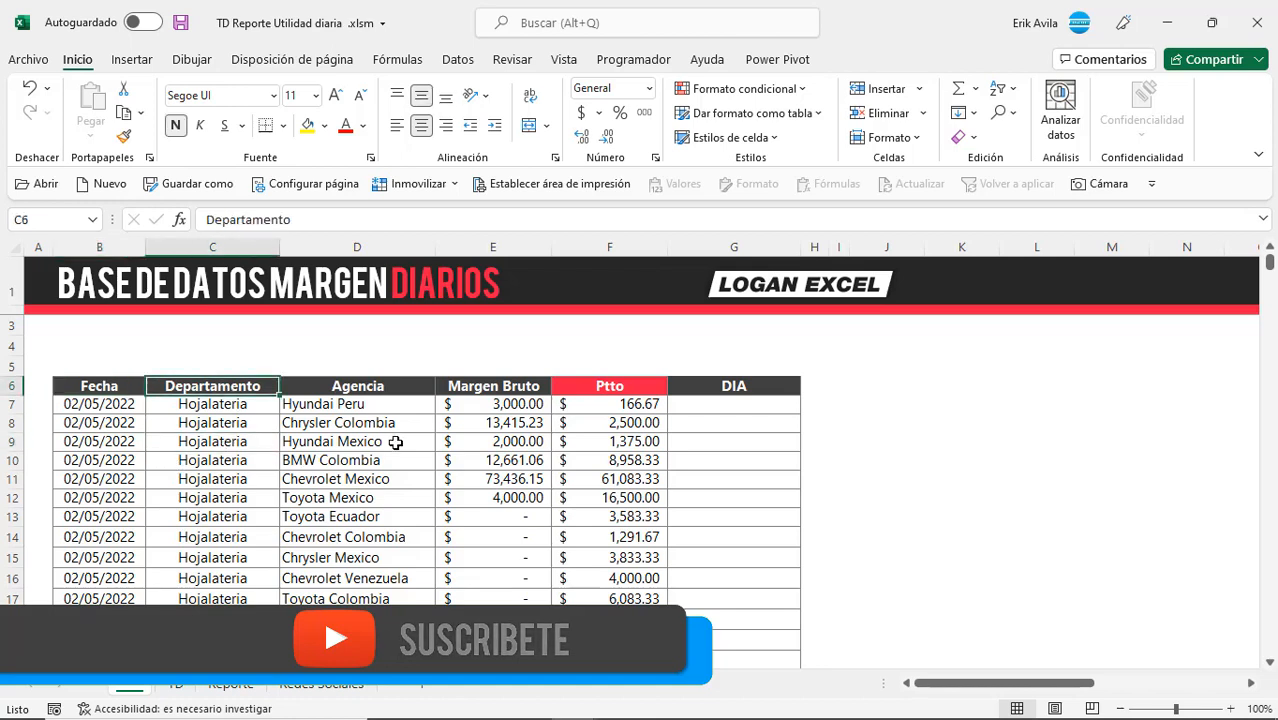
# Step: Review the agencies listed in the Agencia column of the base table
pyautogui.click(397, 441)
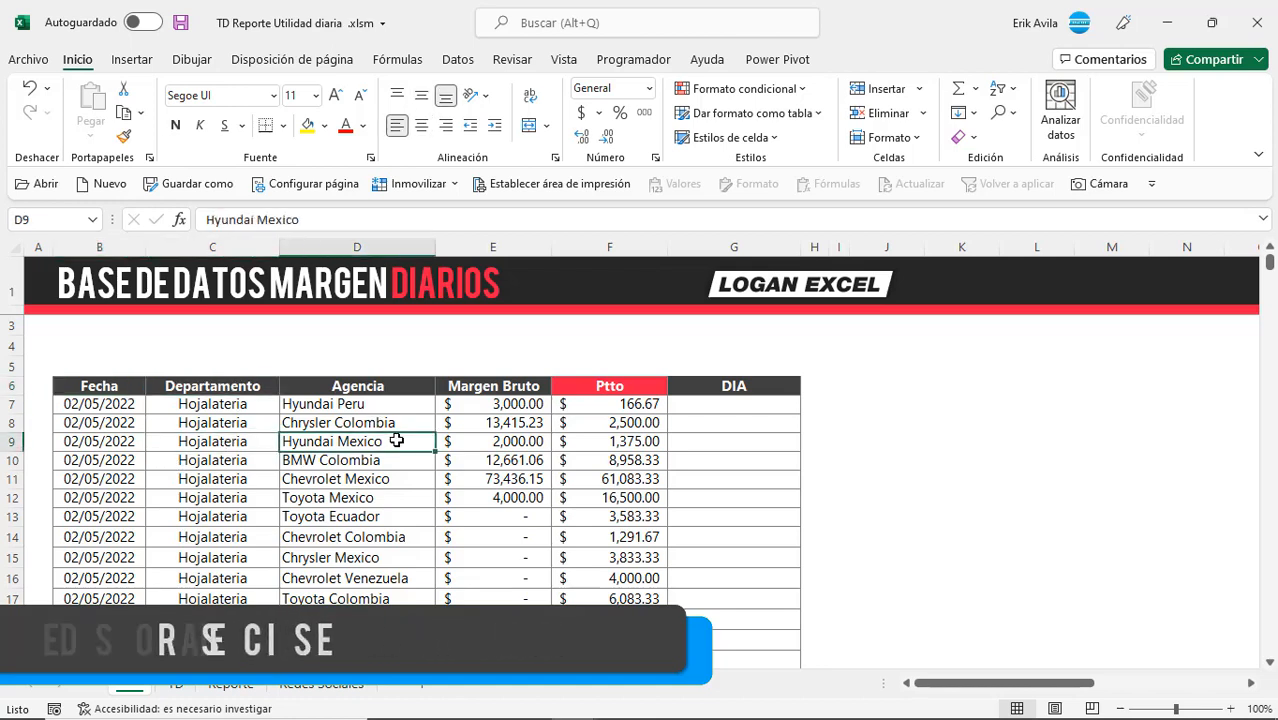
pyautogui.click(401, 404)
pyautogui.click(397, 467)
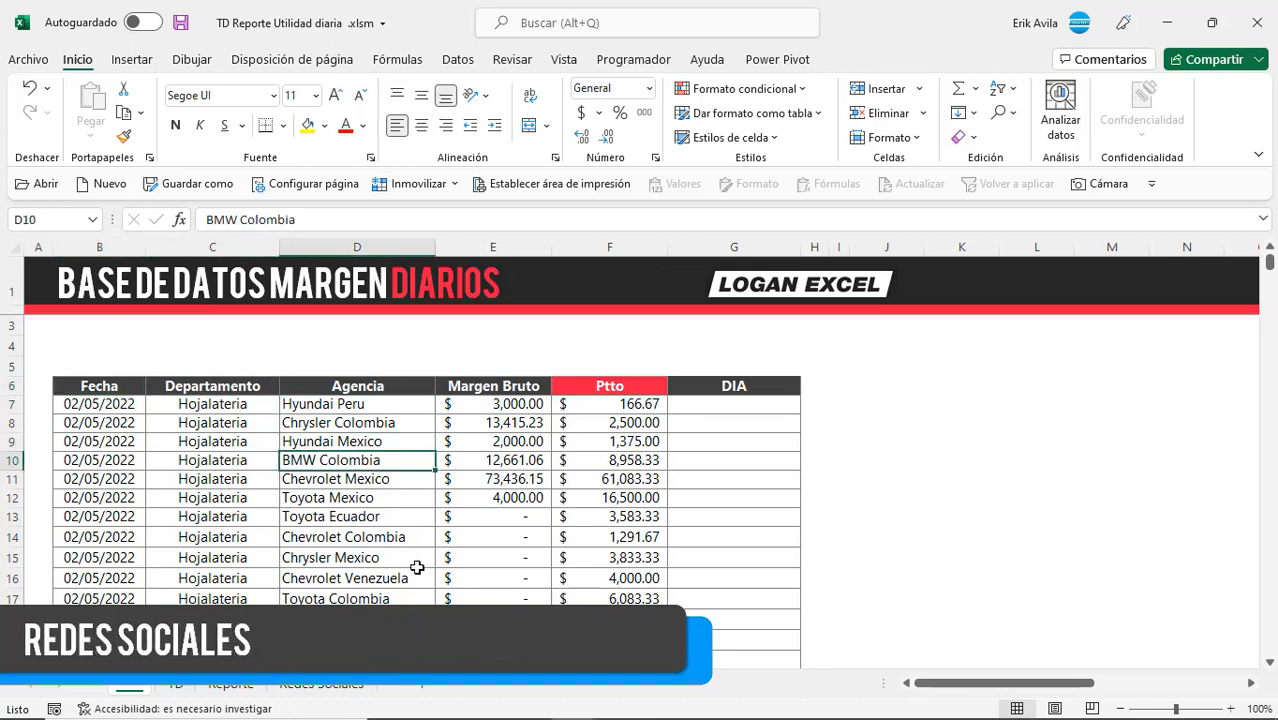
pyautogui.scroll(-2, 414, 566)
pyautogui.click(371, 507)
pyautogui.scroll(2, 395, 530)
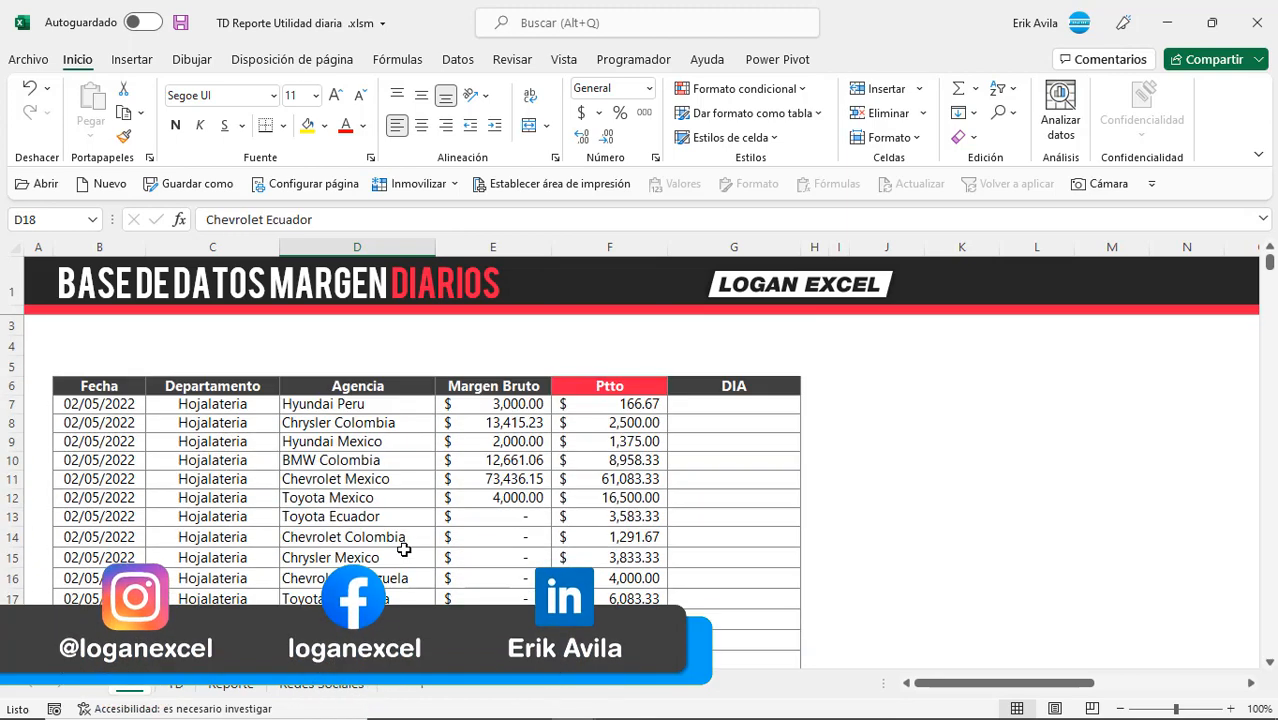
pyautogui.click(400, 478)
pyautogui.click(503, 425)
pyautogui.click(333, 423)
# Step: Examine the Departamento column down to the Refacciones rows and return to the first records
pyautogui.click(250, 390)
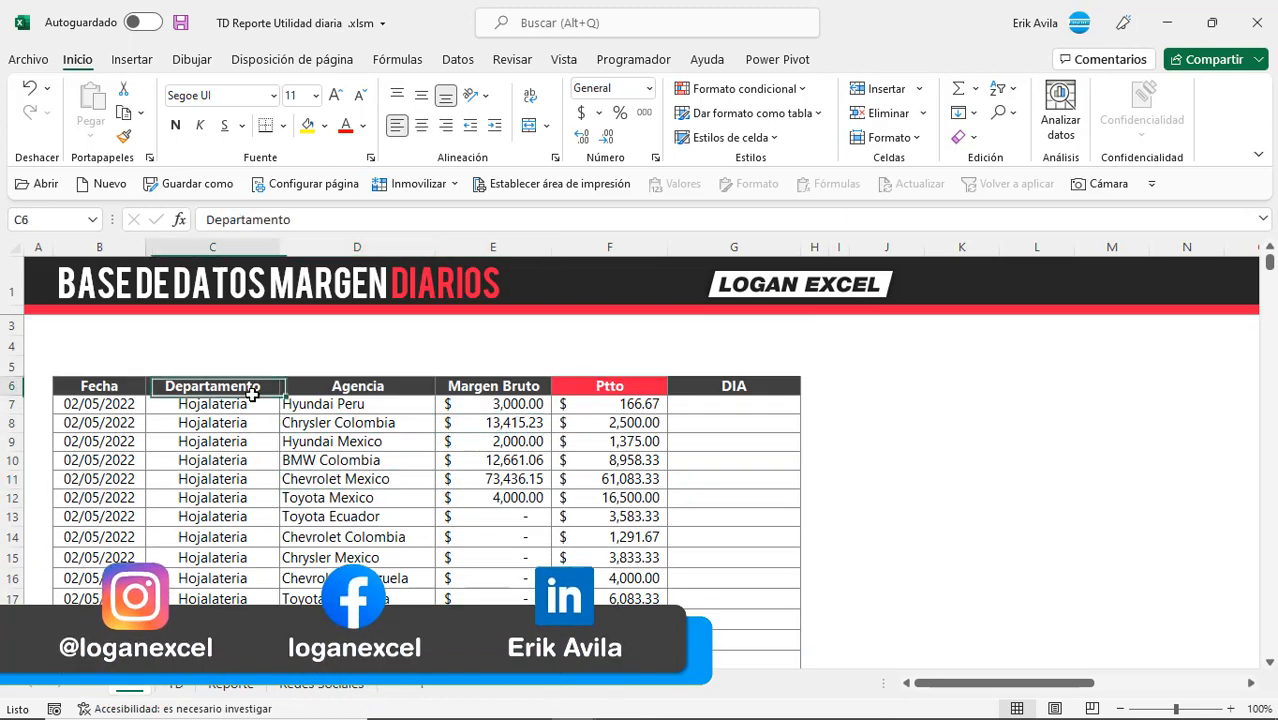
pyautogui.scroll(-8, 247, 476)
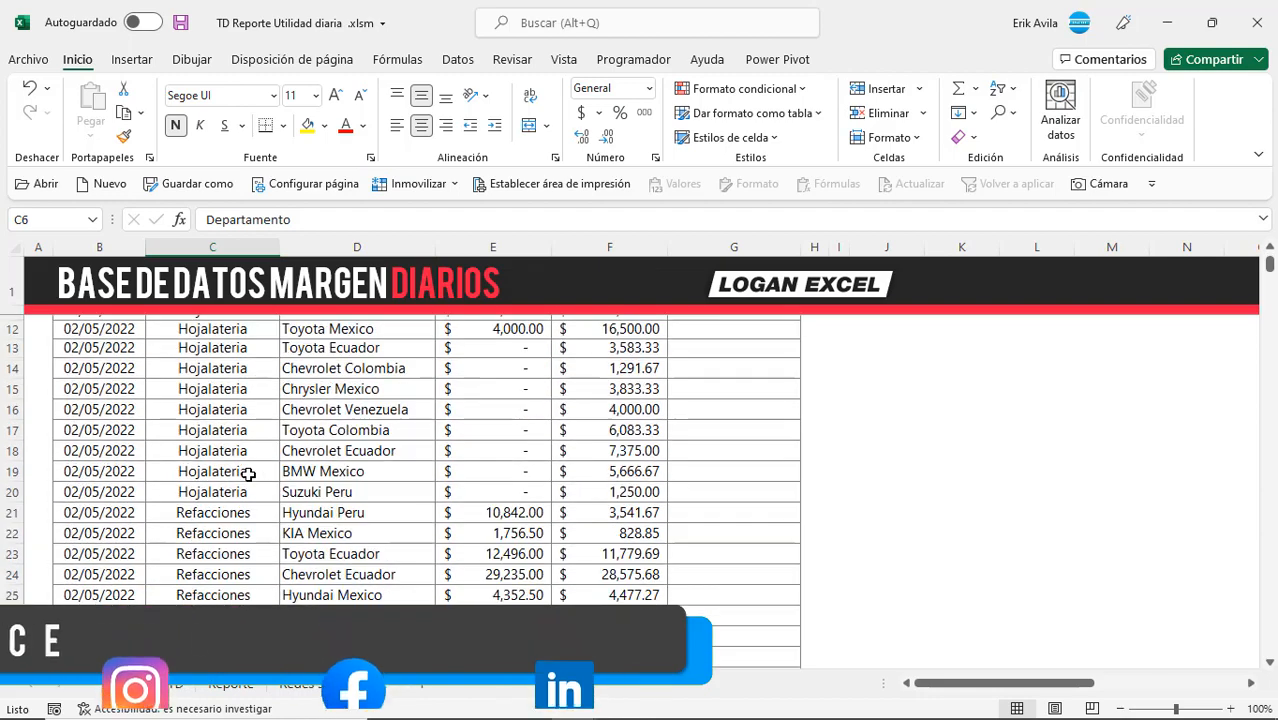
pyautogui.scroll(-2, 247, 476)
pyautogui.scroll(10, 247, 476)
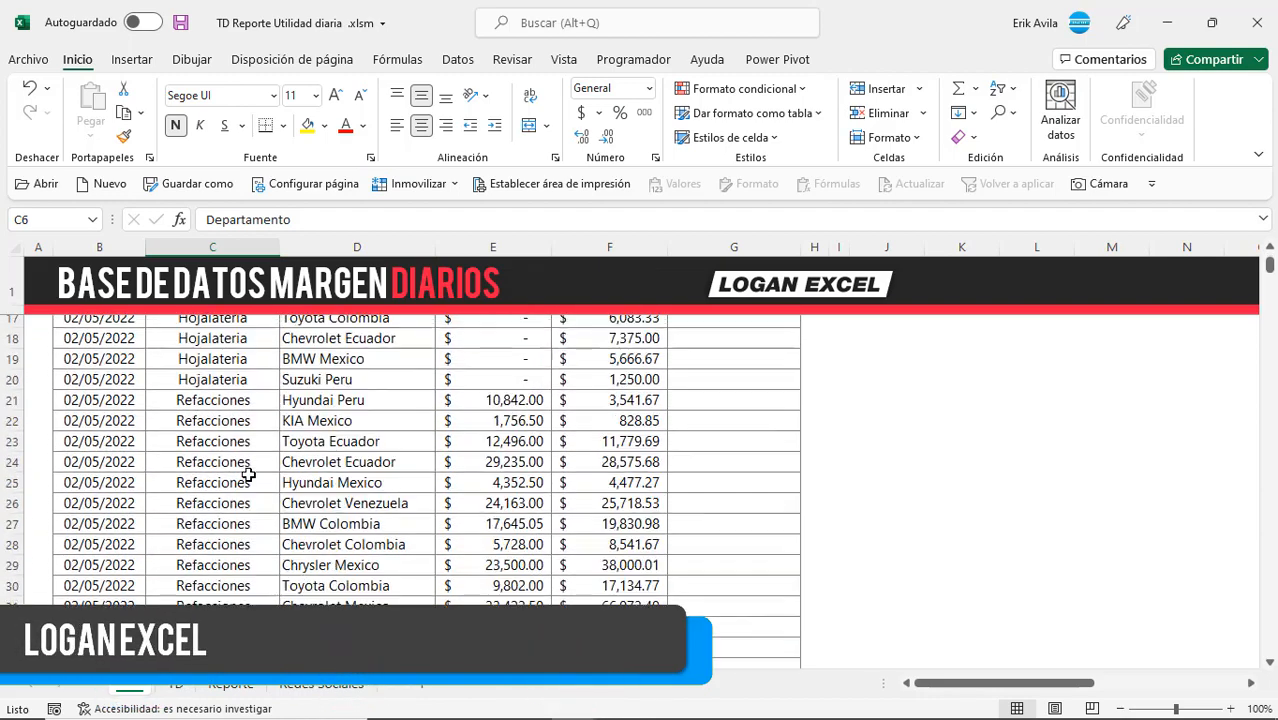
pyautogui.click(249, 453)
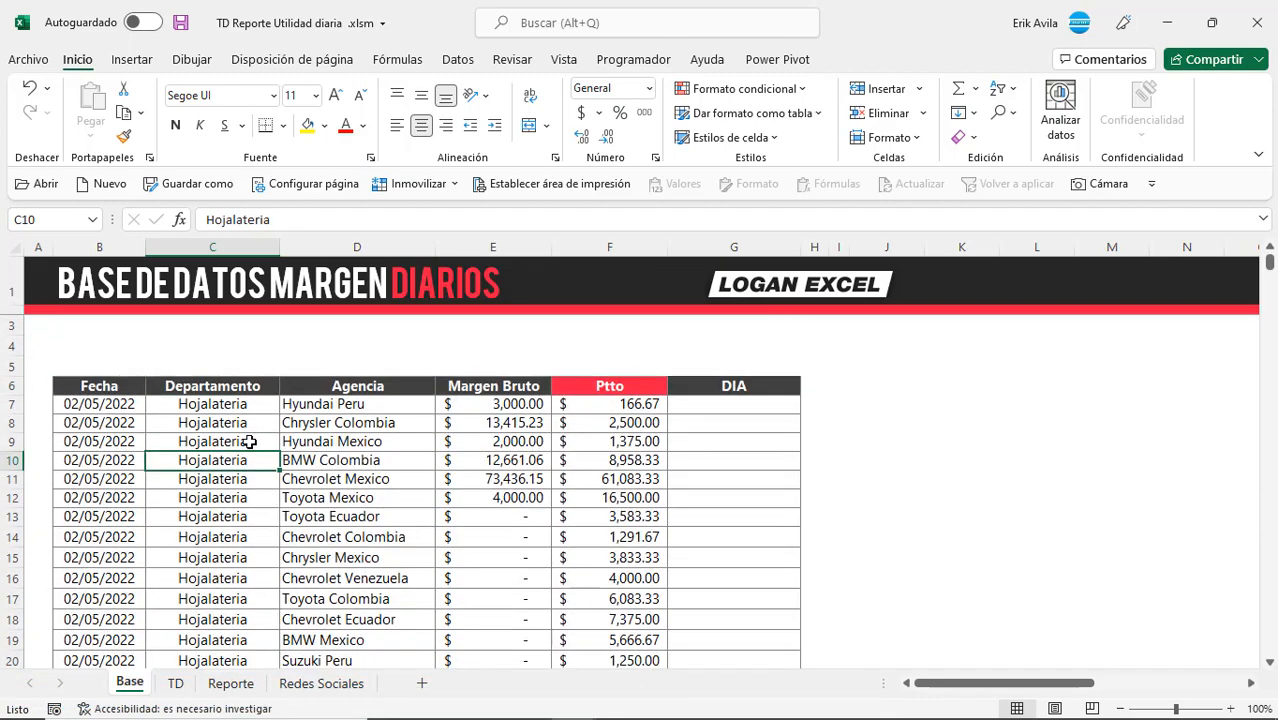
pyautogui.click(257, 409)
# Step: Review the Agencia, Margen Bruto and Ptto columns of the base table
pyautogui.click(360, 423)
pyautogui.click(521, 428)
pyautogui.moveTo(522, 385); pyautogui.dragTo(533, 563)
pyautogui.click(630, 448)
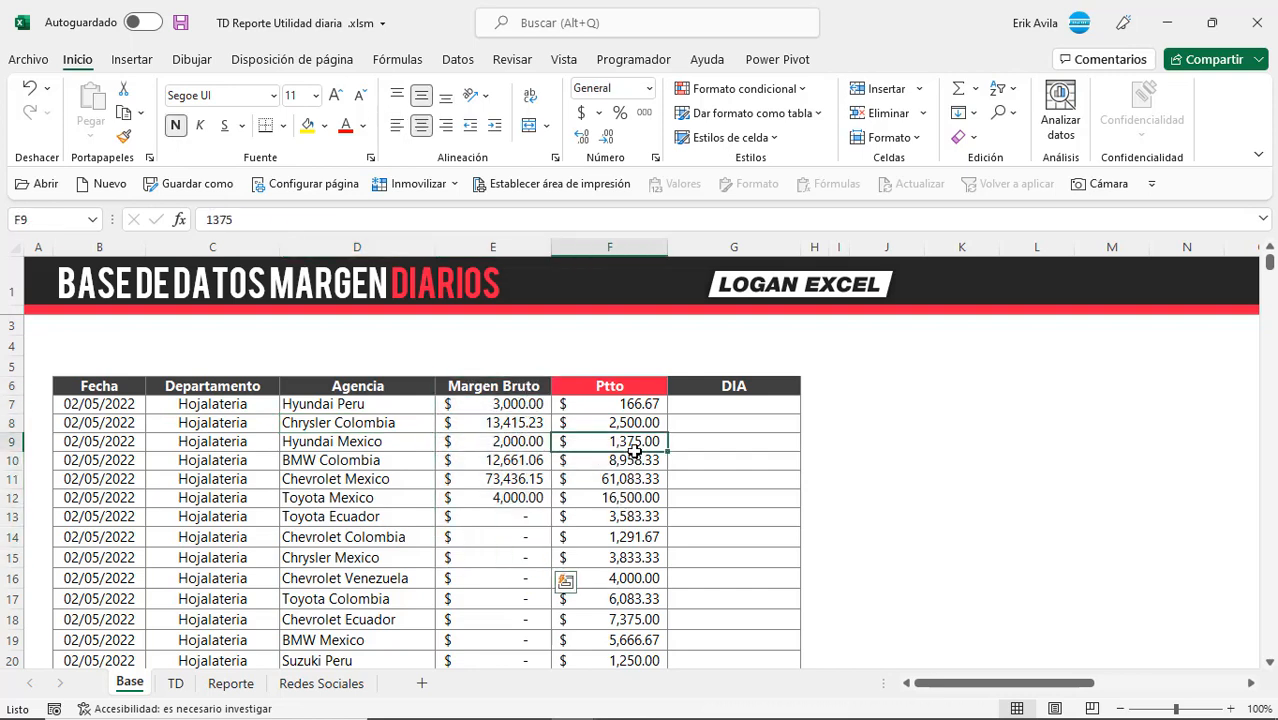
# Step: Review the Ptto, Departamento, Agencia and Fecha entries in the first rows of the base data
pyautogui.click(628, 404)
pyautogui.click(166, 478)
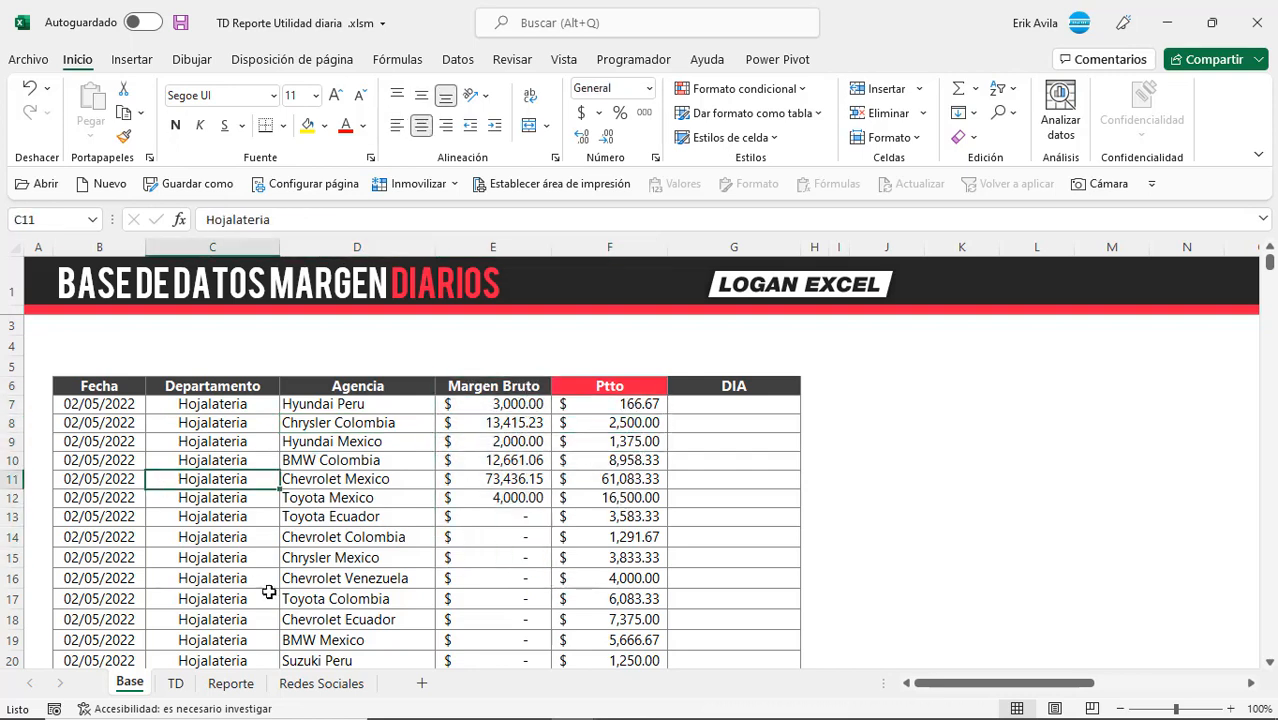
pyautogui.click(322, 498)
pyautogui.click(335, 424)
pyautogui.click(351, 463)
pyautogui.click(346, 403)
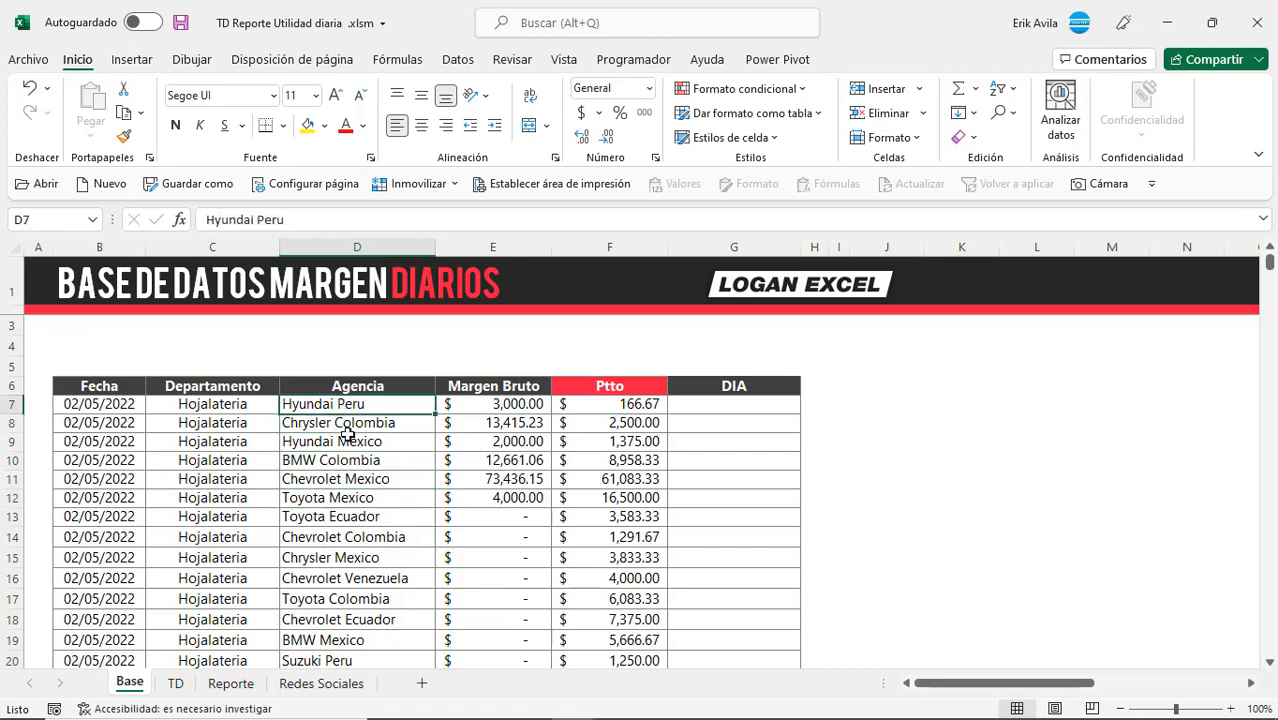
pyautogui.scroll(-1, 355, 528)
pyautogui.scroll(1, 350, 522)
pyautogui.click(340, 496)
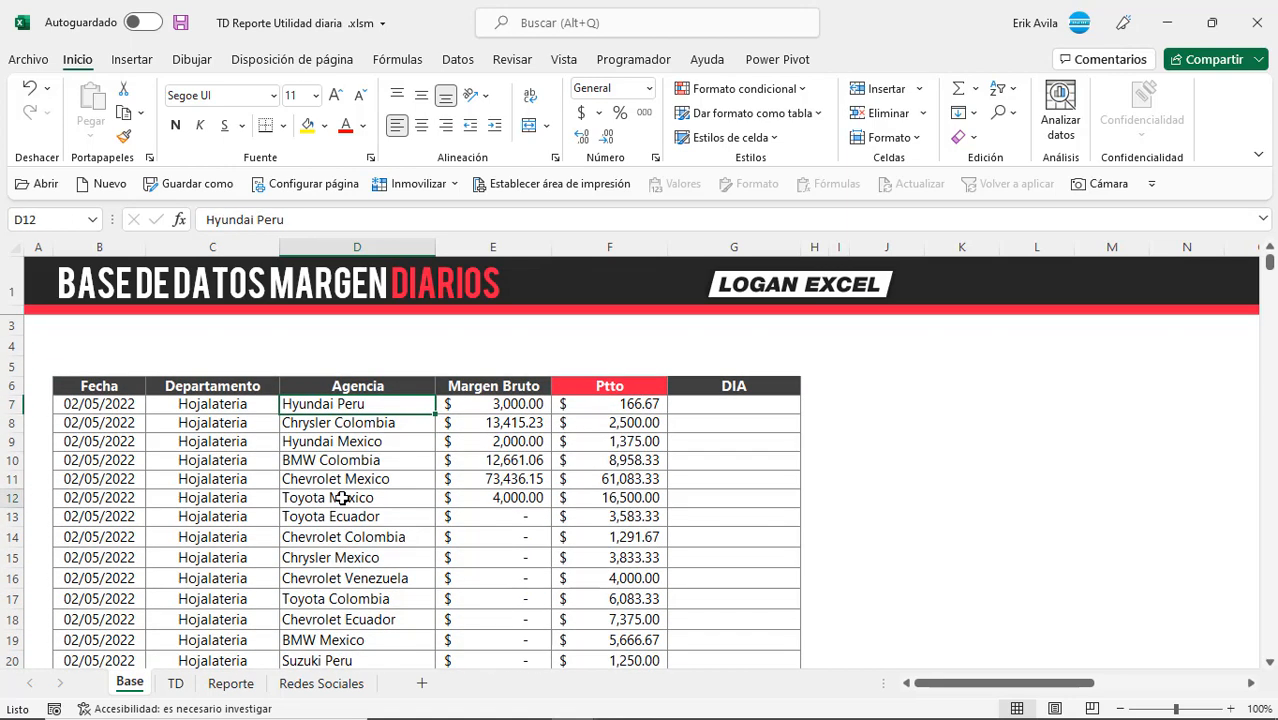
pyautogui.click(215, 438)
pyautogui.click(131, 400)
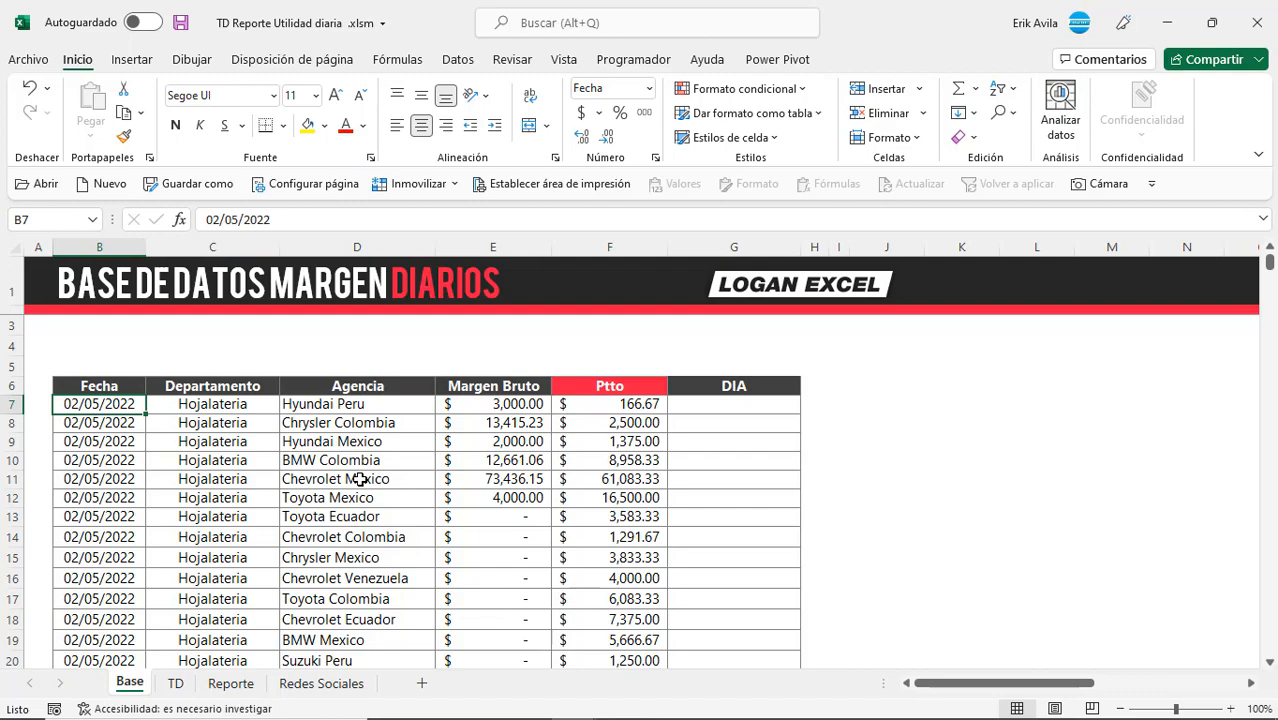
# Step: Convert the base range B6:G1852 into a table with headers and apply the plain table style without colour
pyautogui.hotkey('ctrl', 'Down')
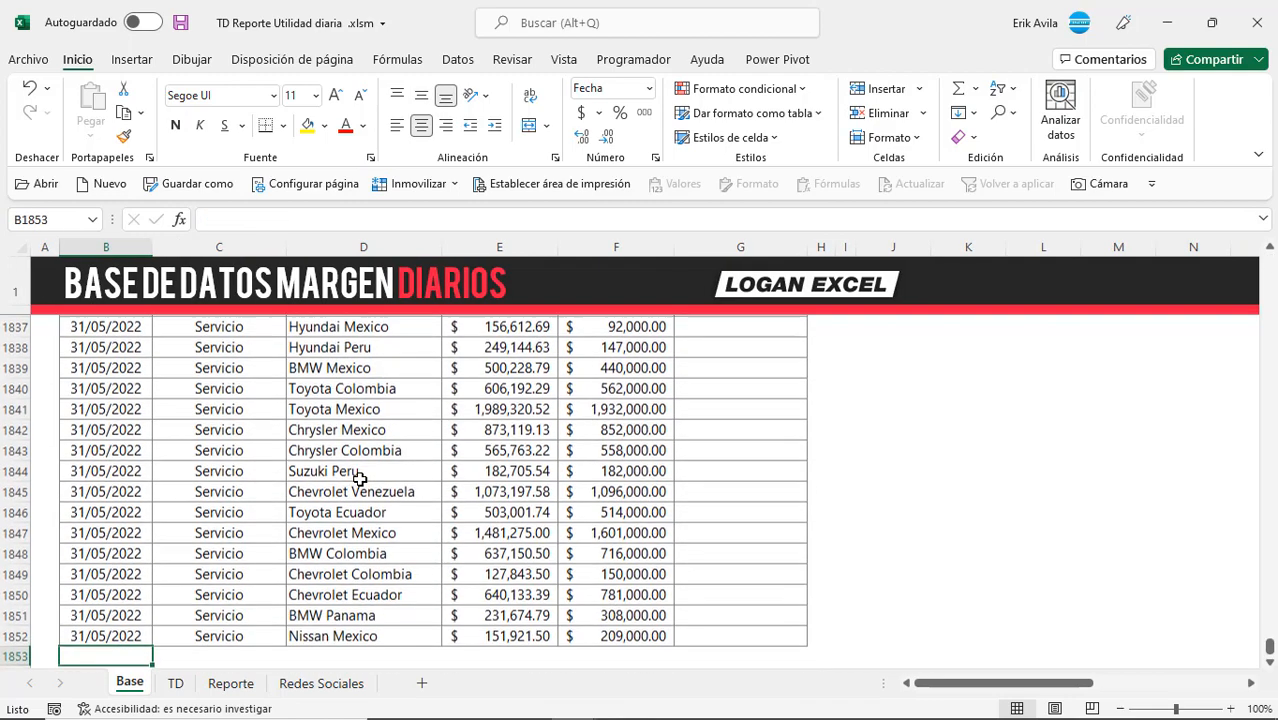
pyautogui.hotkey('ctrl', 'Up')
pyautogui.hotkey('ctrl', 'Up')
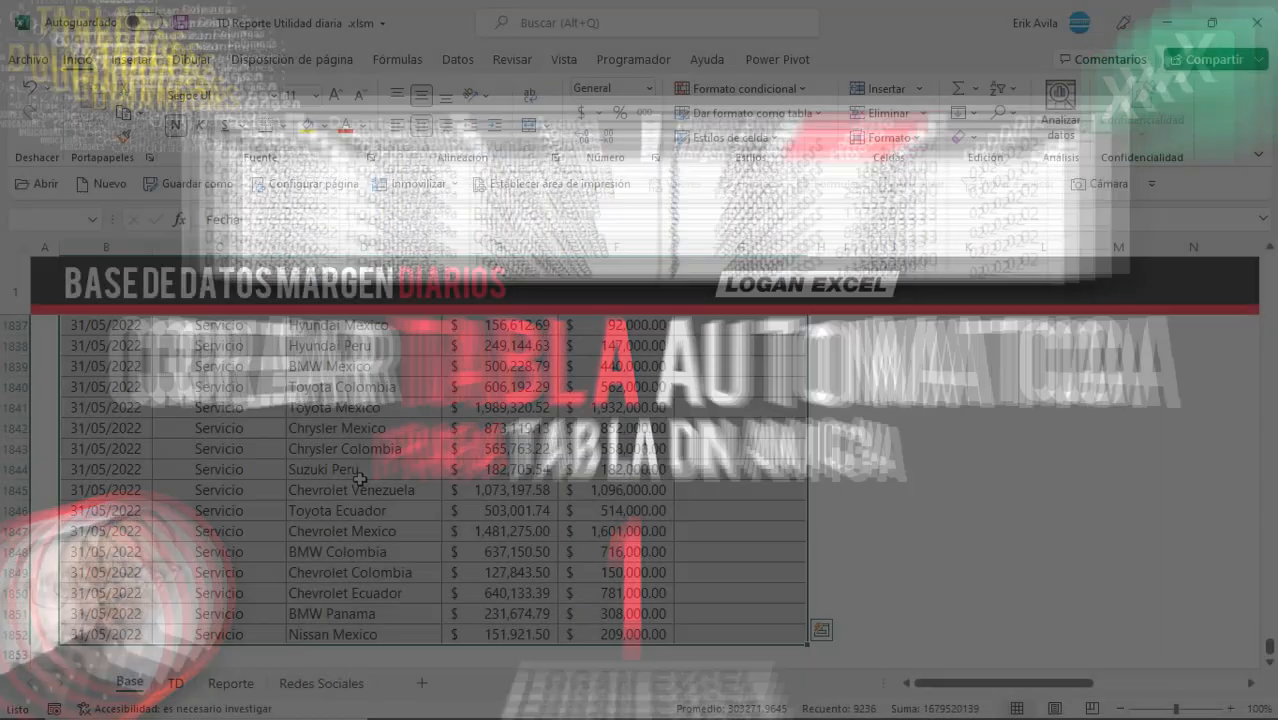
pyautogui.hotkey('ctrl', 't')
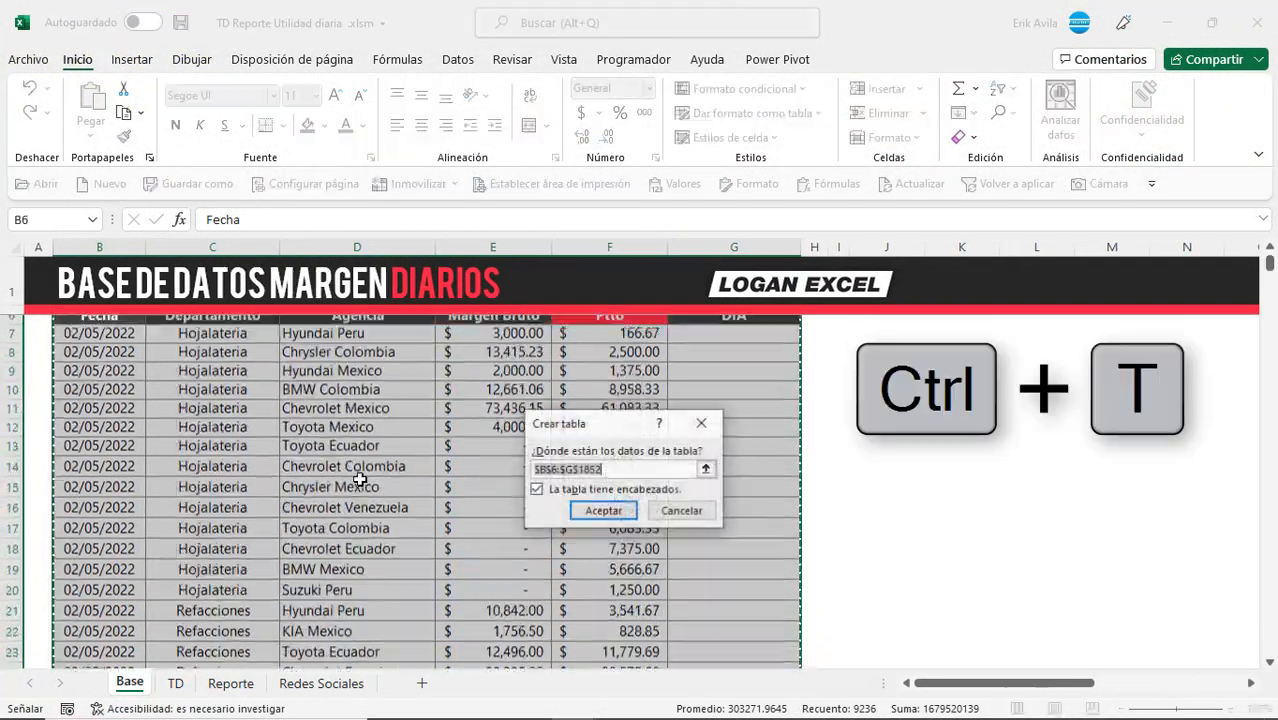
pyautogui.click(613, 511)
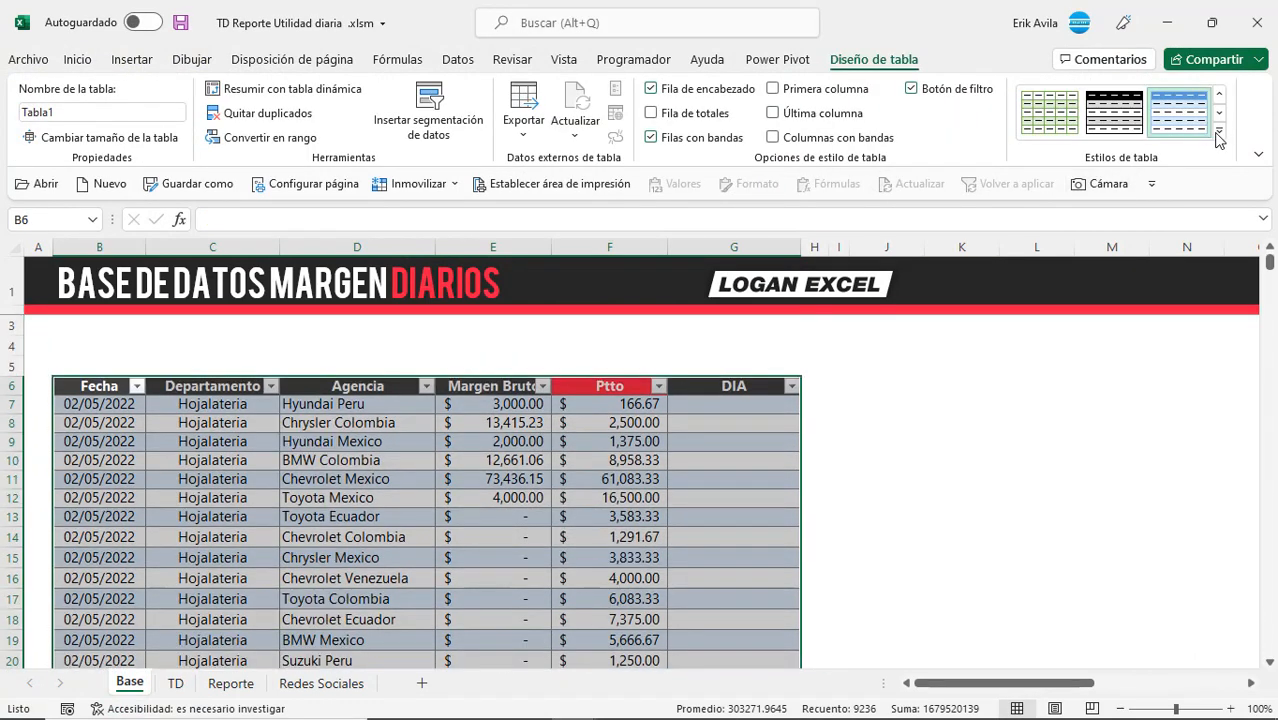
pyautogui.click(1218, 136)
pyautogui.click(837, 138)
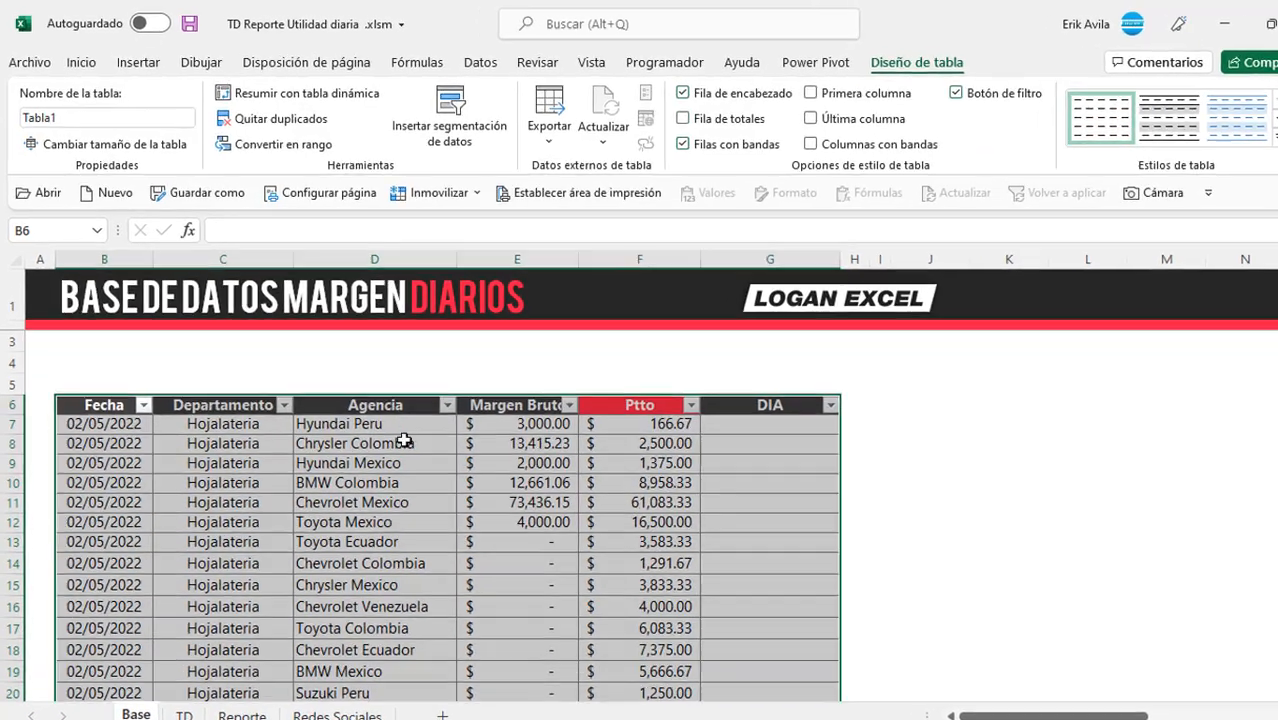
# Step: Rename the new table as BaseVtas
pyautogui.click(403, 441)
pyautogui.click(106, 118)
pyautogui.write('BaseV')
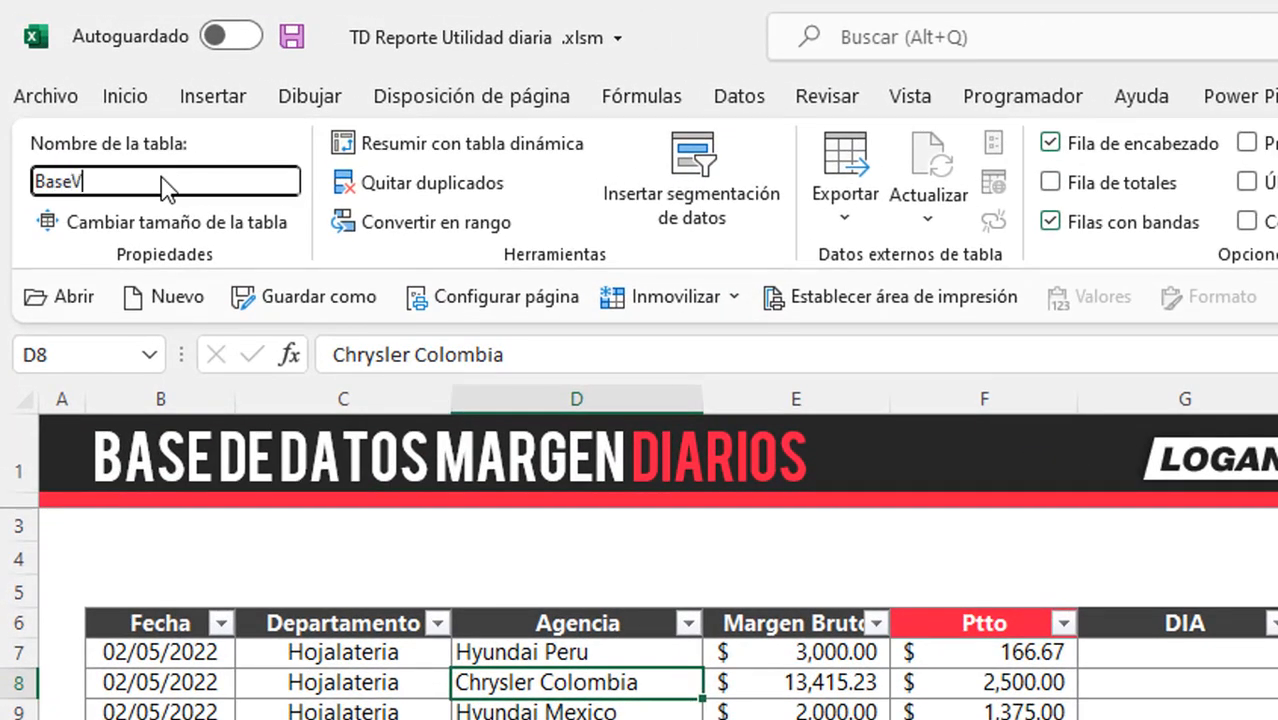
pyautogui.write('tas')
pyautogui.press('Return')
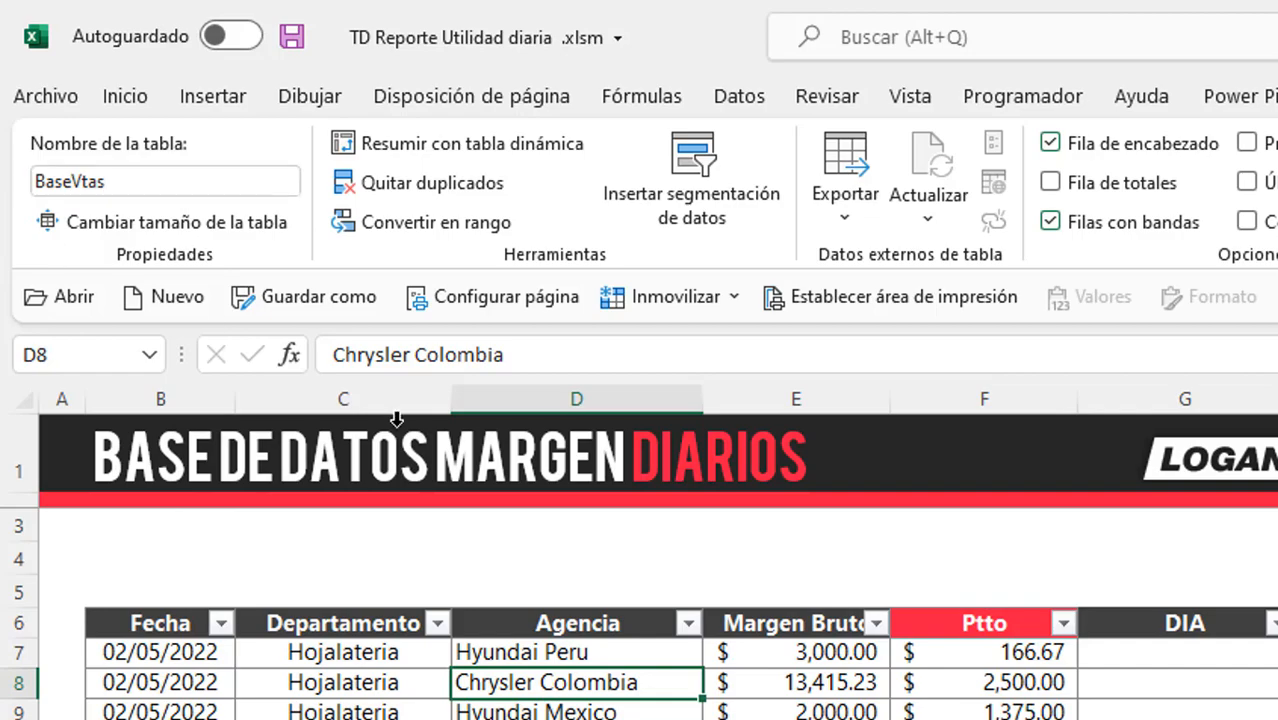
# Step: Review the Ptto, Agencia, Margen Bruto and DIA columns of the BaseVtas table
pyautogui.click(713, 579)
pyautogui.click(1012, 685)
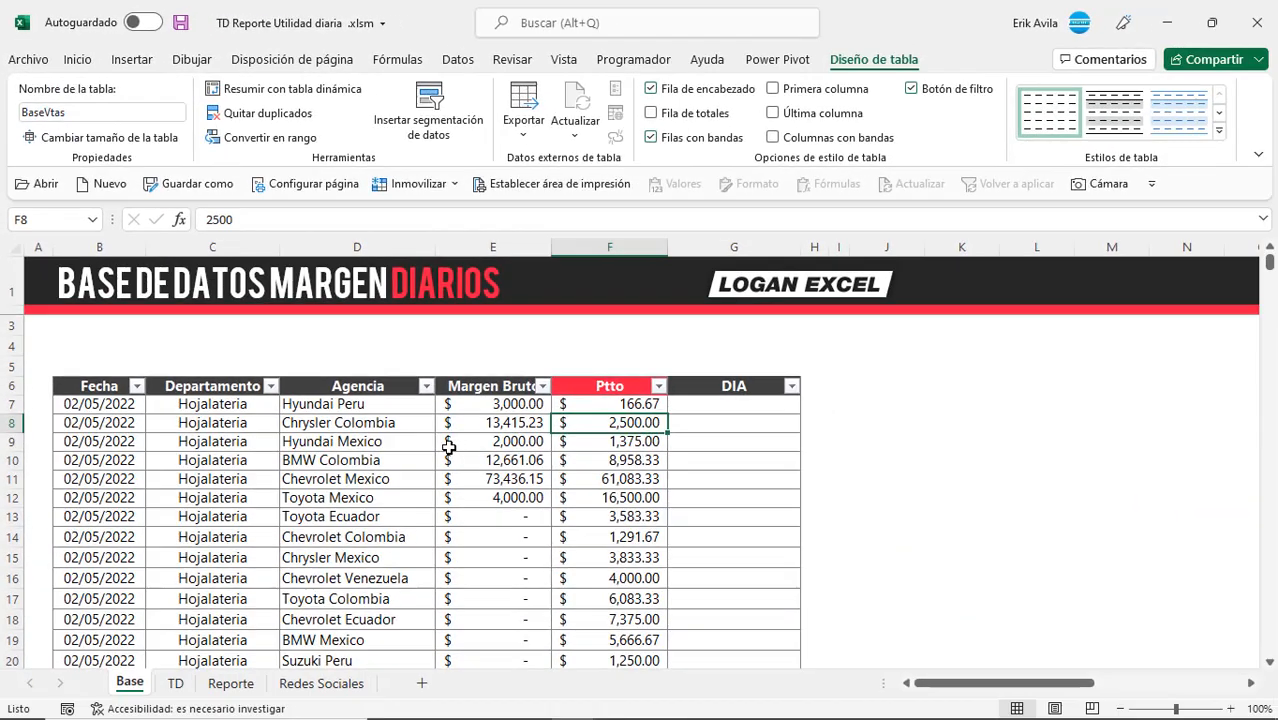
pyautogui.click(316, 455)
pyautogui.click(494, 412)
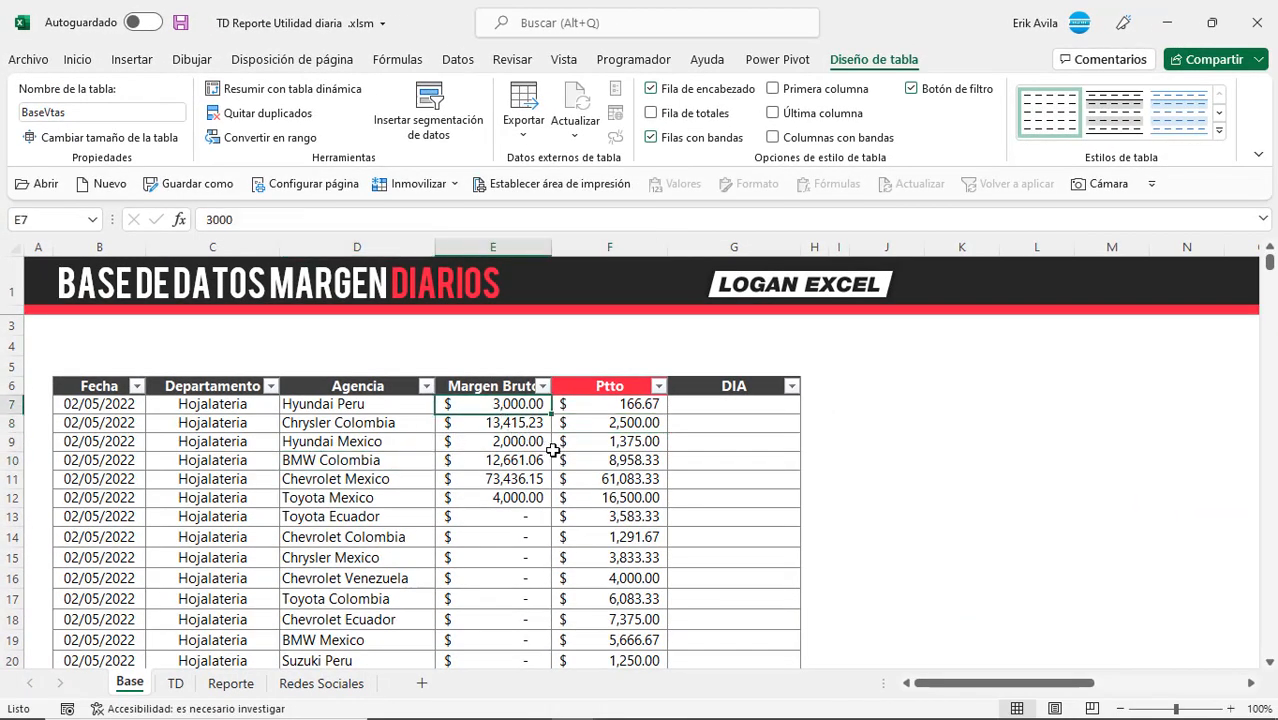
pyautogui.click(692, 446)
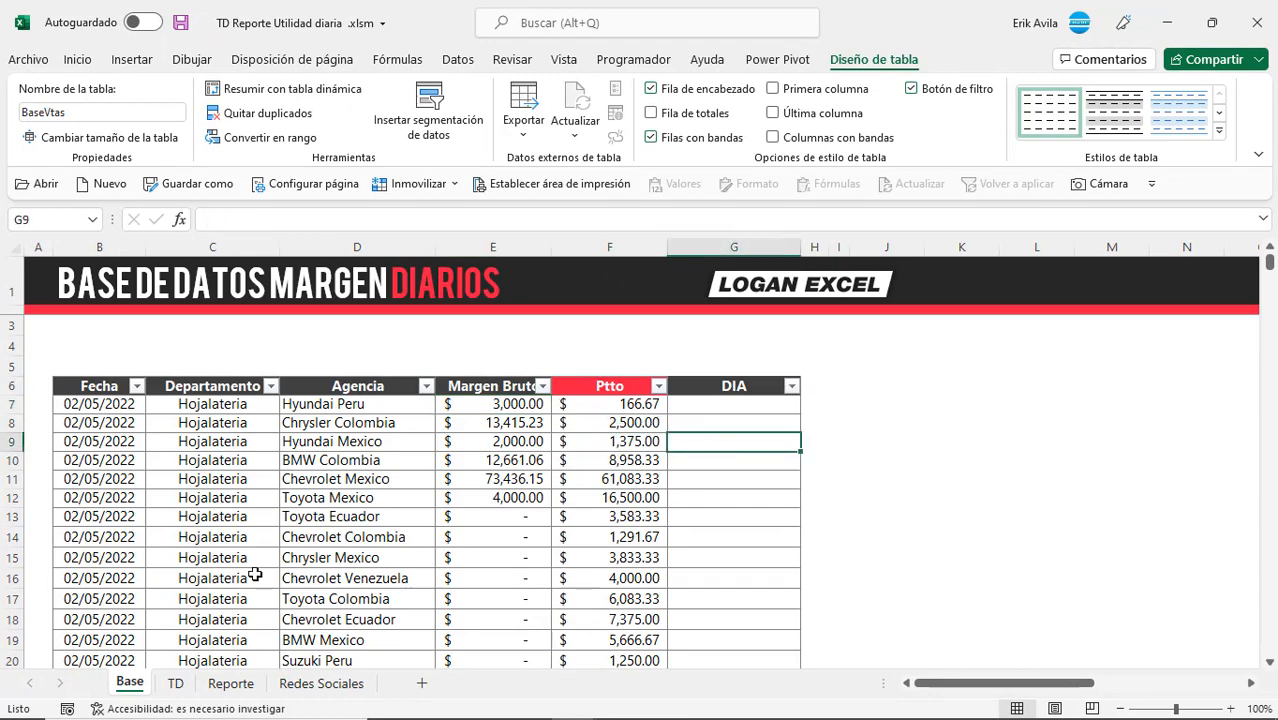
# Step: Show the Reporte sheet for different days with the DIA slicer, such as 02, 04, 06, 11 and 17
pyautogui.click(237, 688)
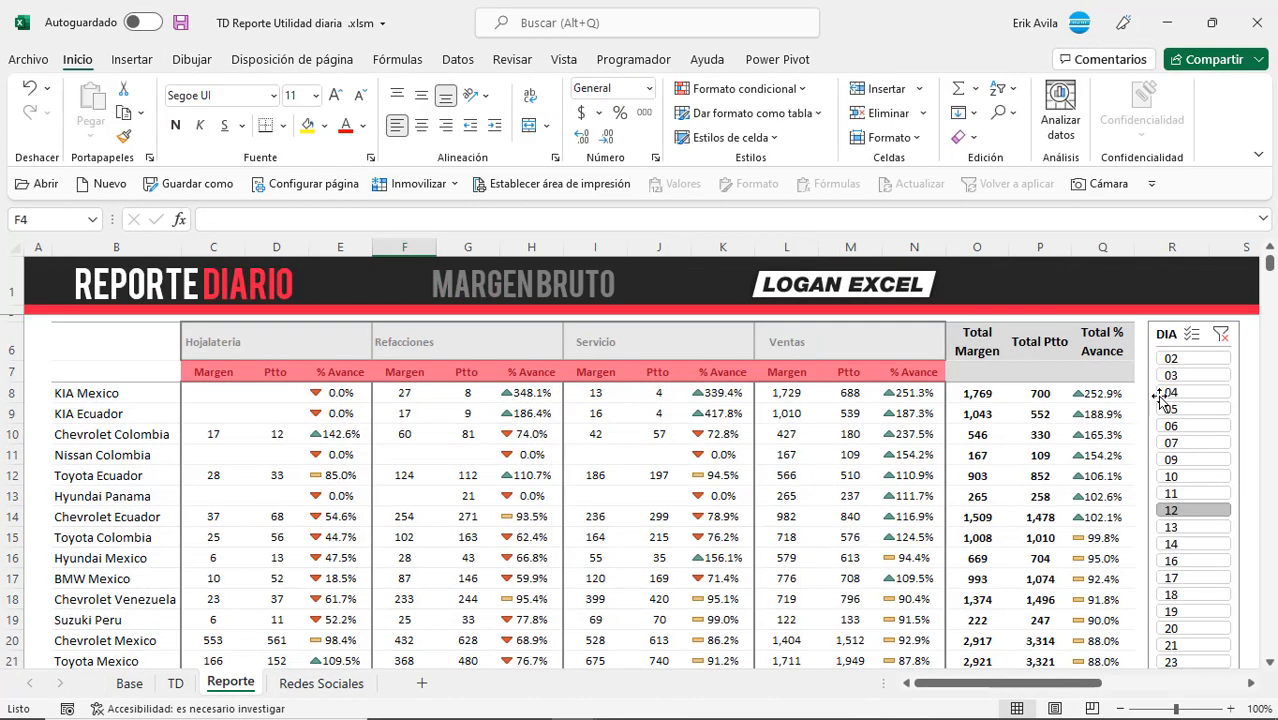
pyautogui.click(1180, 358)
pyautogui.click(1190, 393)
pyautogui.click(1183, 427)
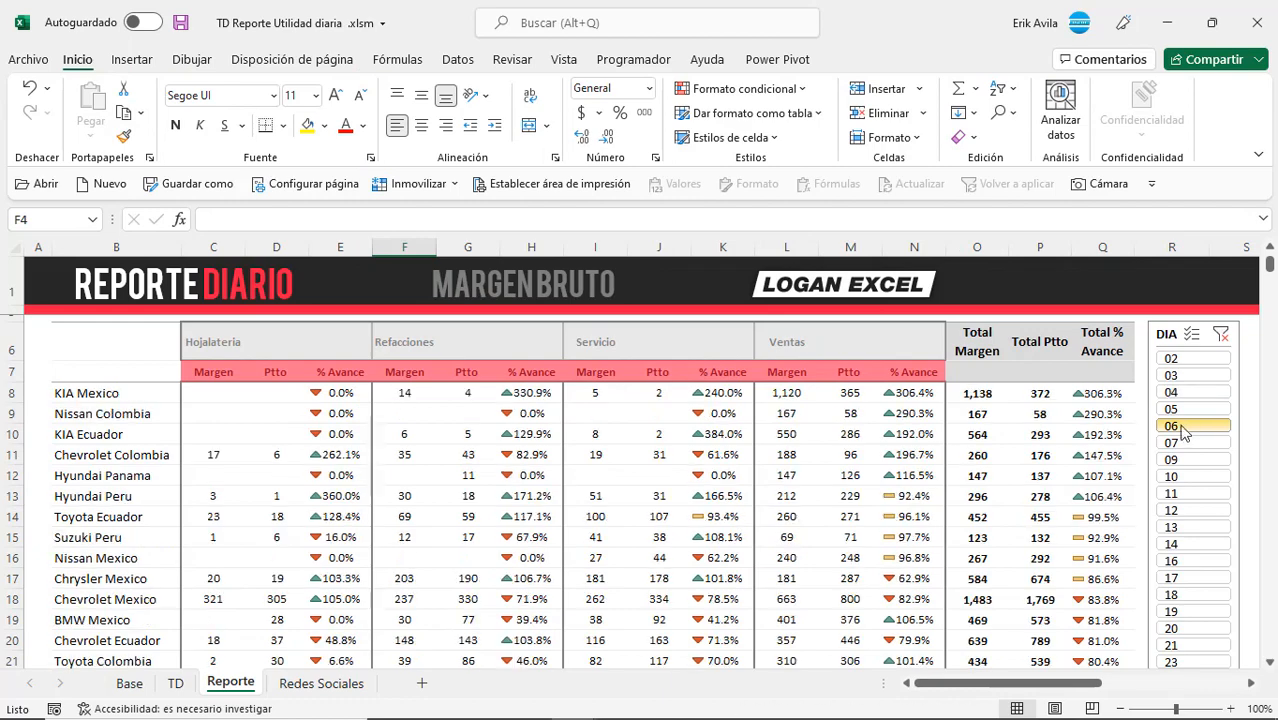
pyautogui.scroll(-1, 1182, 436)
pyautogui.click(1190, 441)
pyautogui.scroll(-2, 1195, 440)
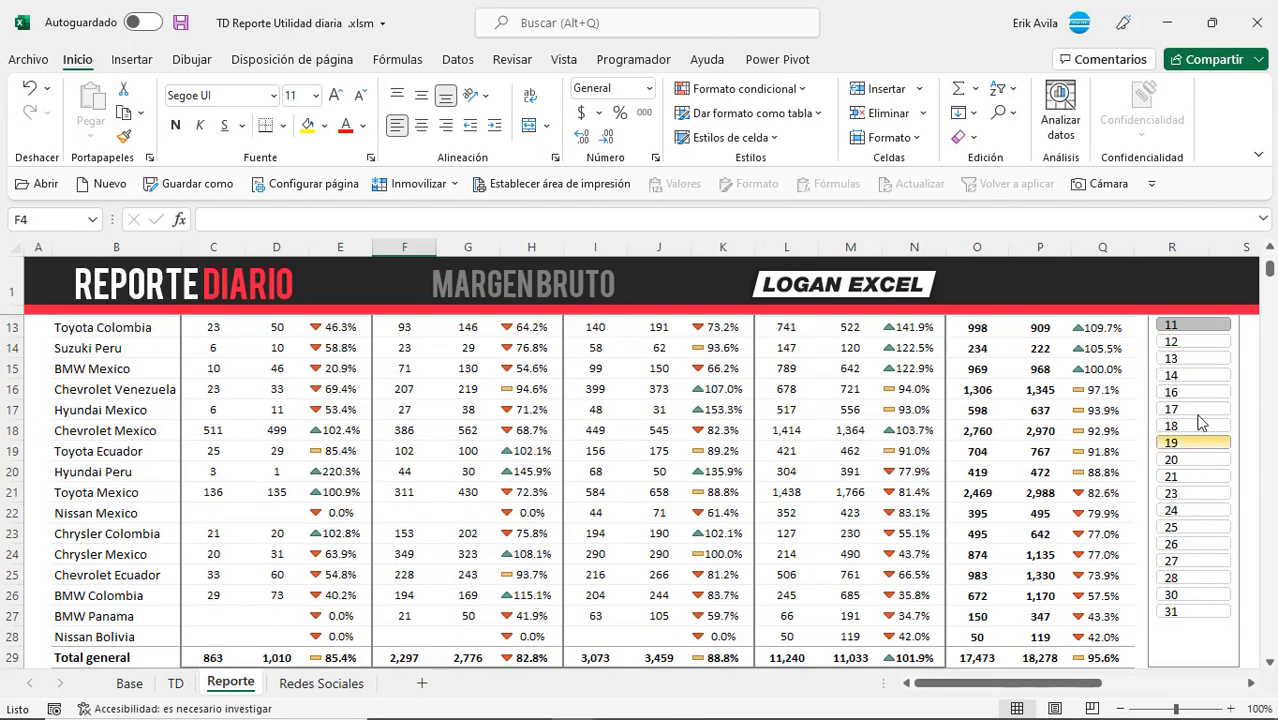
pyautogui.click(1210, 413)
# Step: Return to the Base sheet and examine the DIA column beside Ptto
pyautogui.hotkey('ctrl', 'pageup')
pyautogui.hotkey('ctrl', 'pageup')
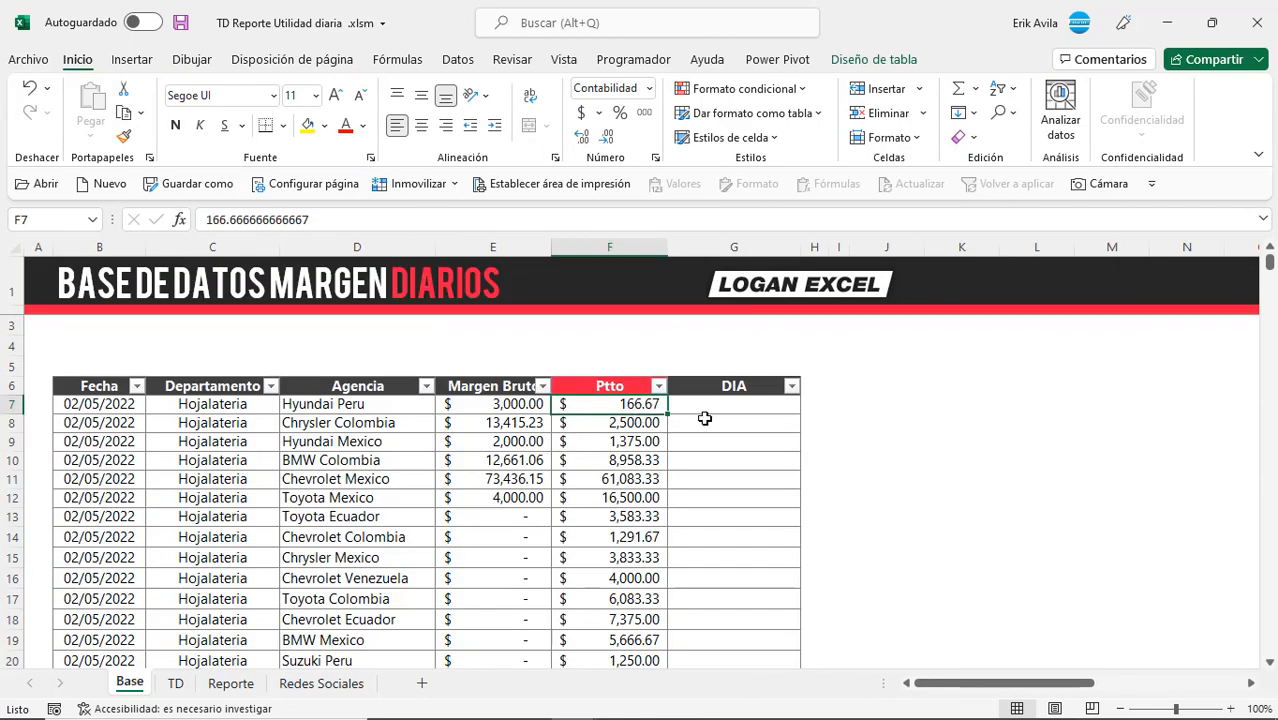
pyautogui.click(736, 408)
pyautogui.click(670, 446)
pyautogui.click(662, 404)
pyautogui.click(714, 387)
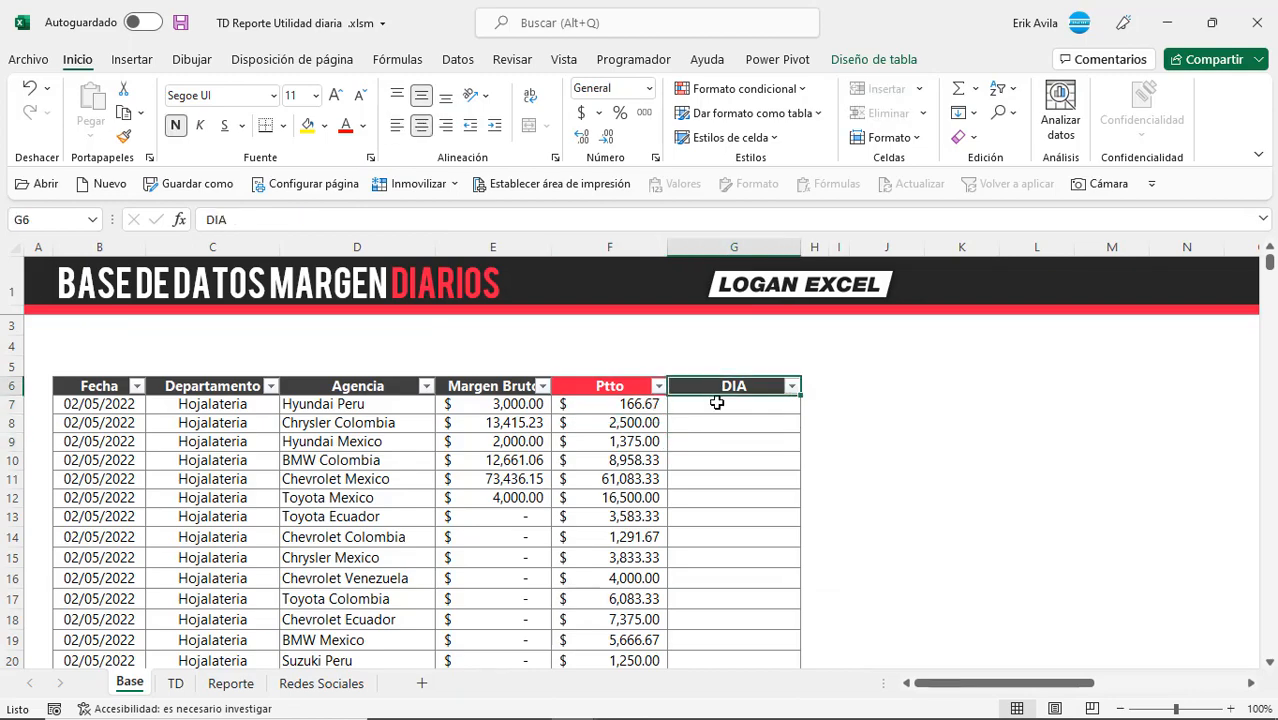
pyautogui.click(722, 440)
pyautogui.scroll(-1, 719, 450)
pyautogui.scroll(1, 719, 448)
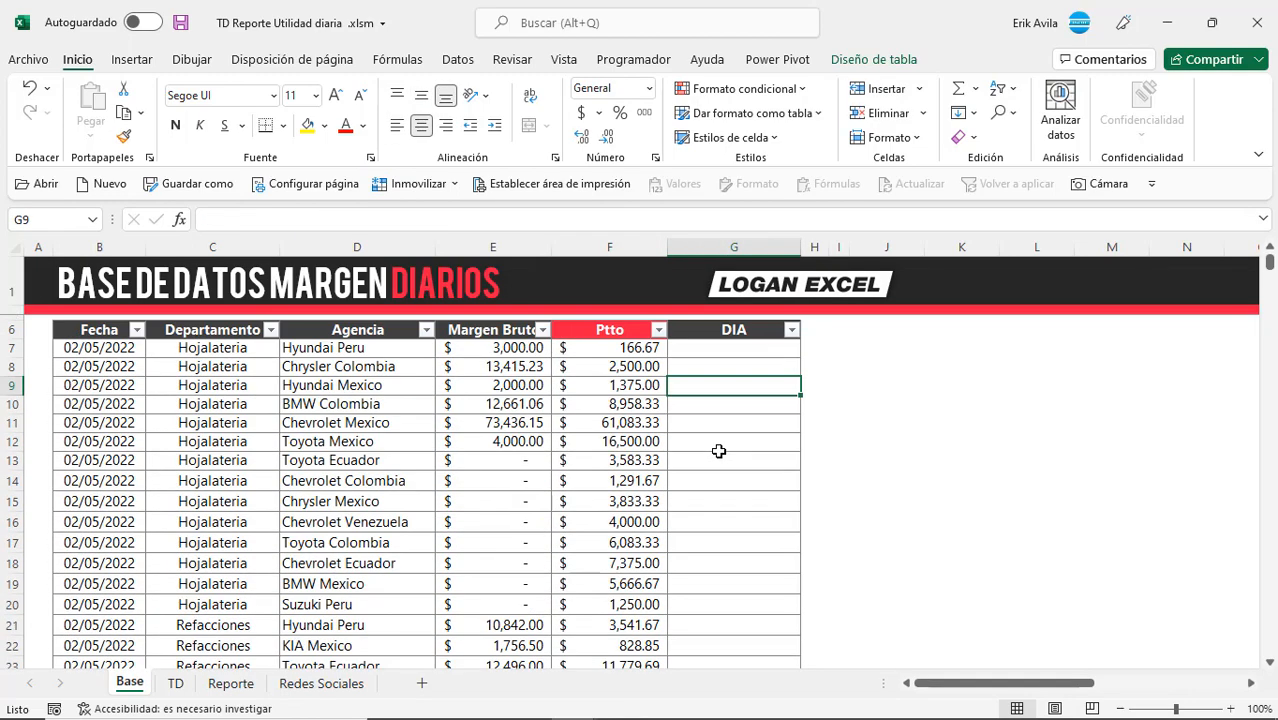
pyautogui.click(721, 410)
pyautogui.write('=')
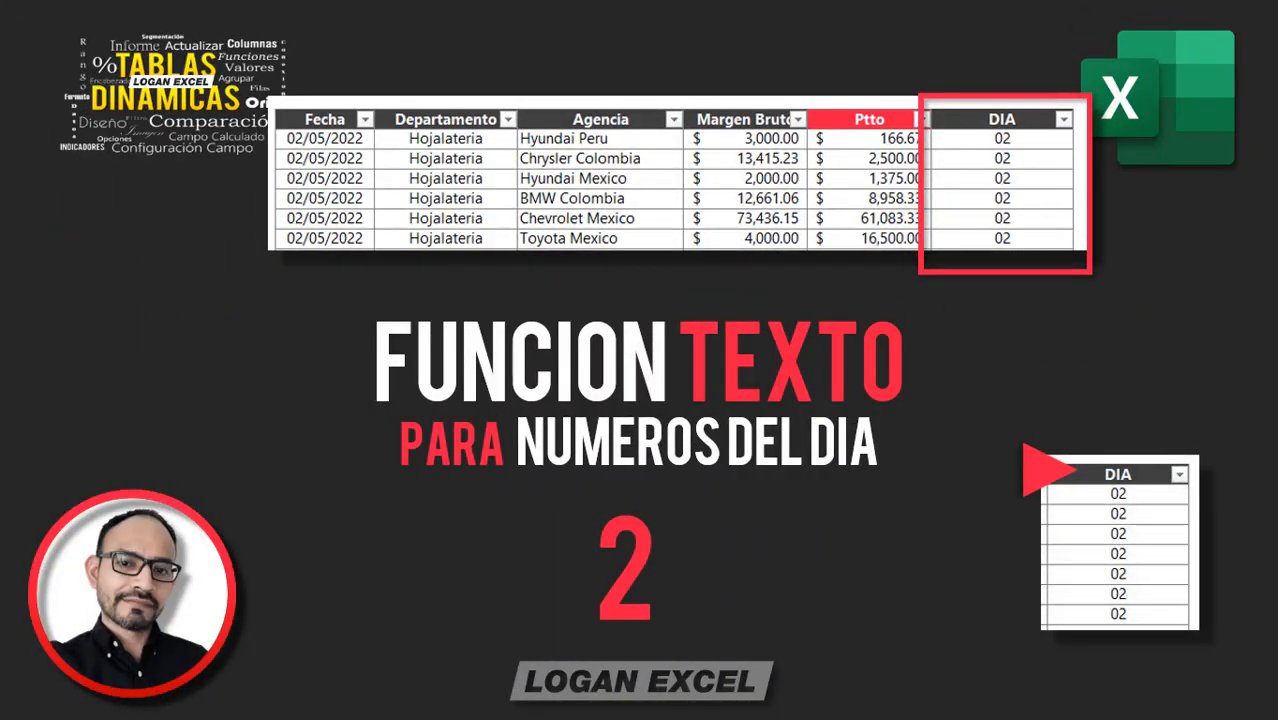
pyautogui.write('TEXTO(')
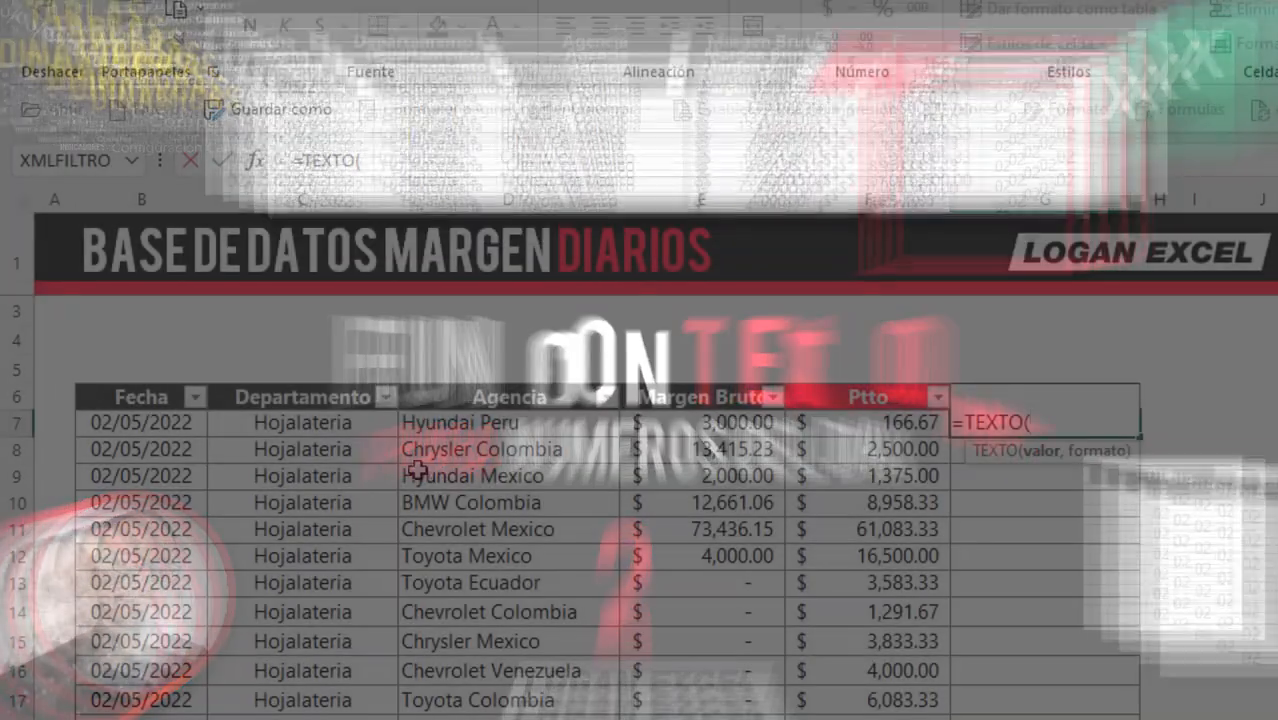
pyautogui.click(162, 422)
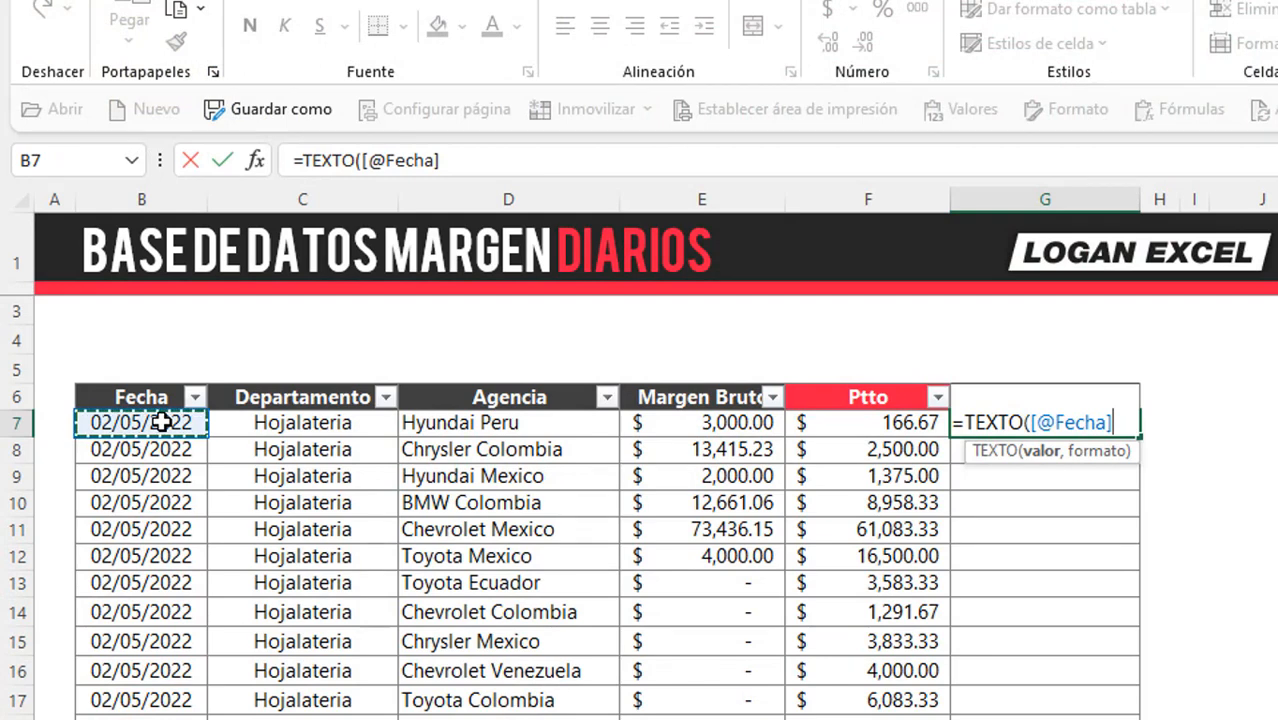
pyautogui.write(',')
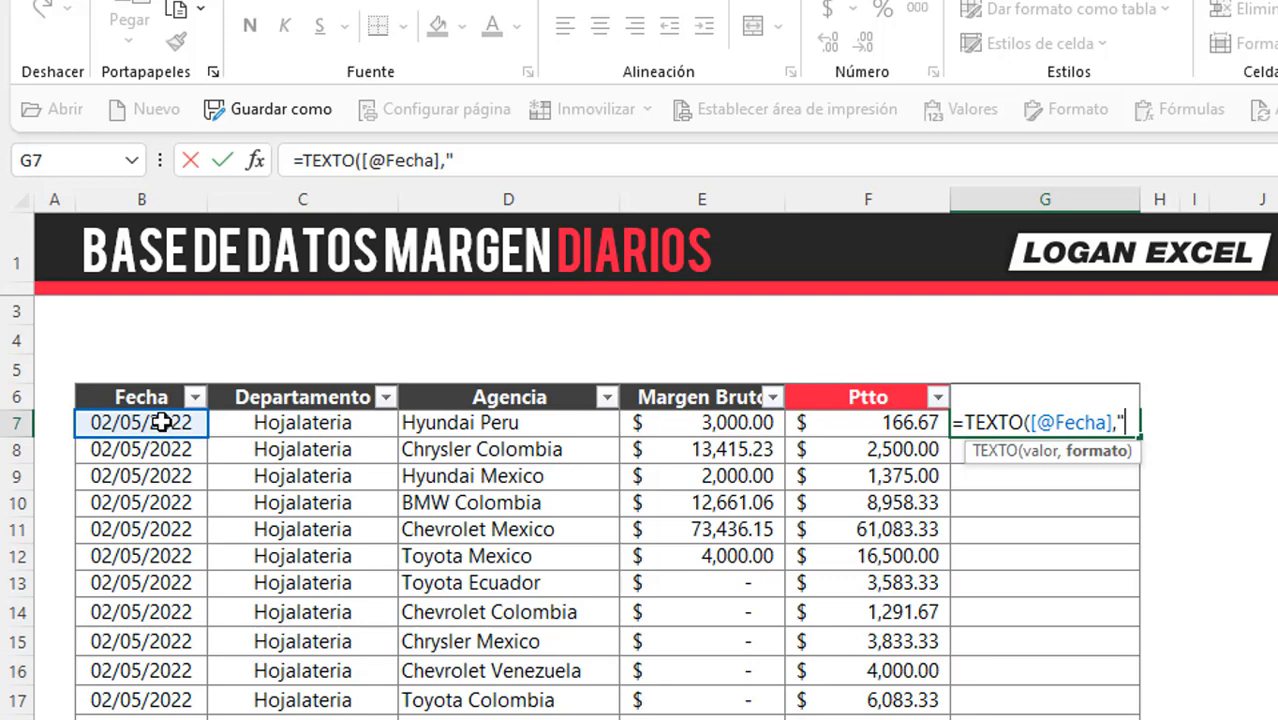
pyautogui.write('"dd')
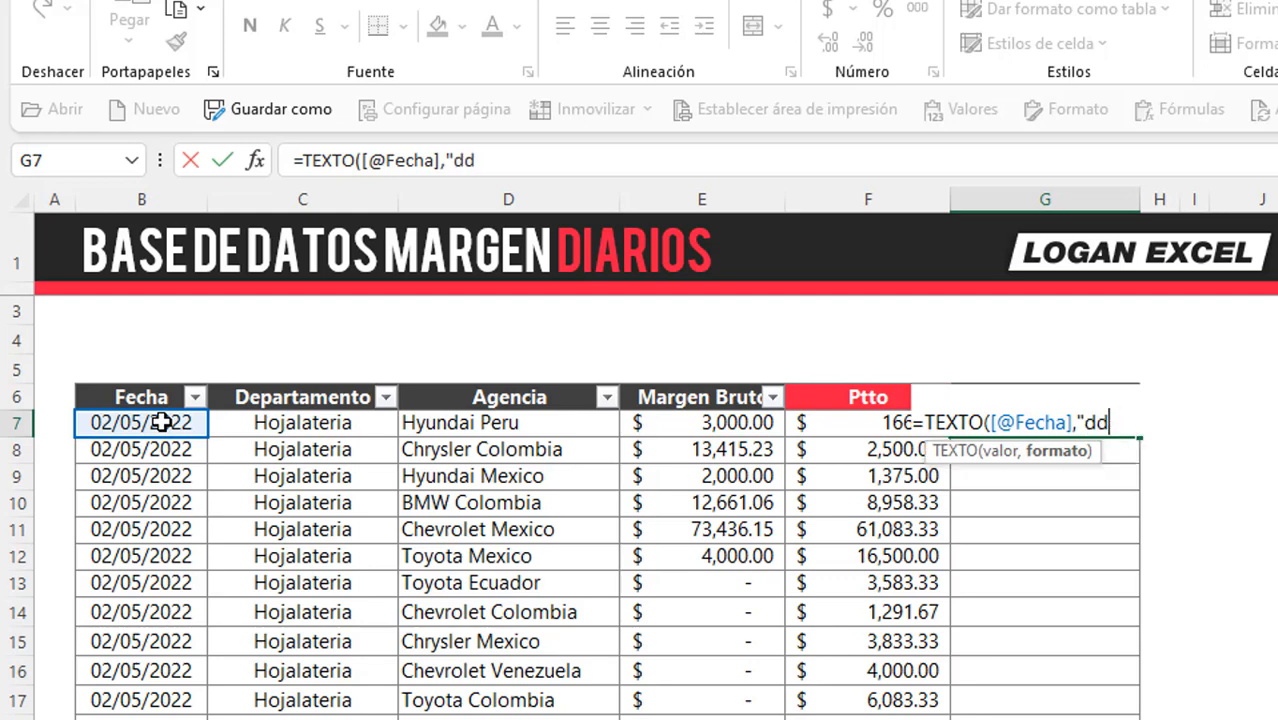
pyautogui.write('")')
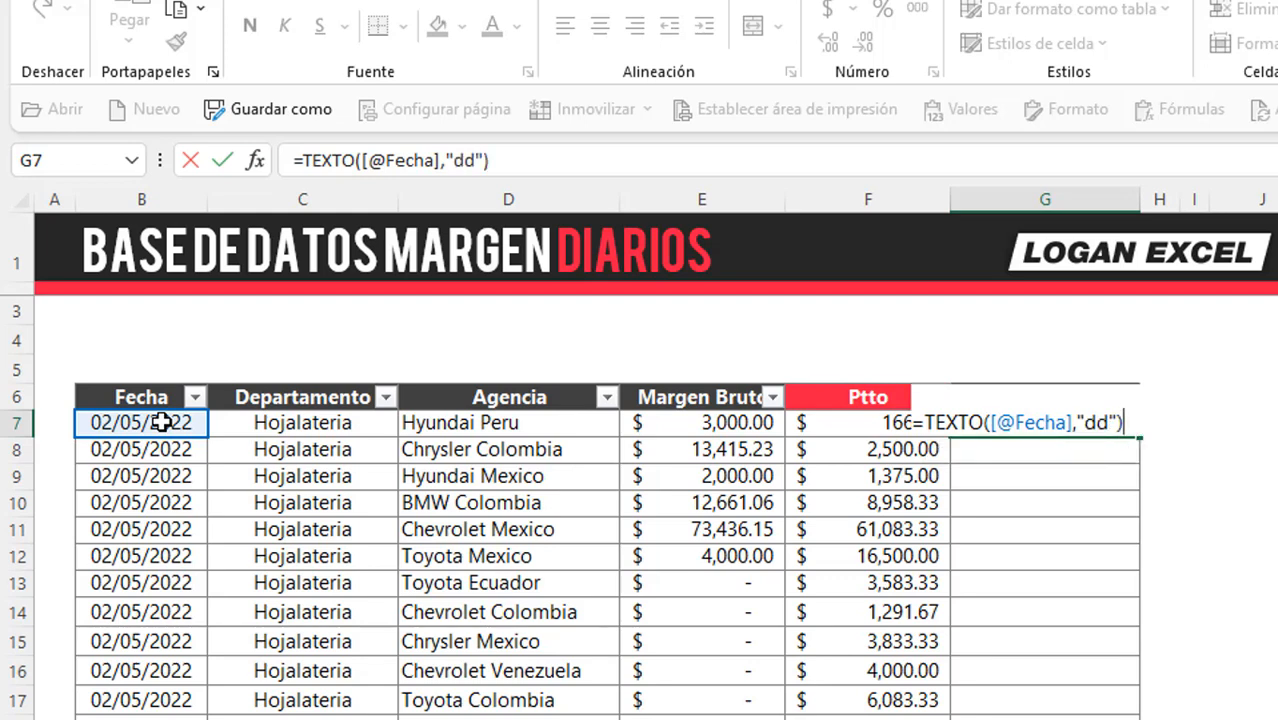
pyautogui.press('Return')
pyautogui.press('Up')
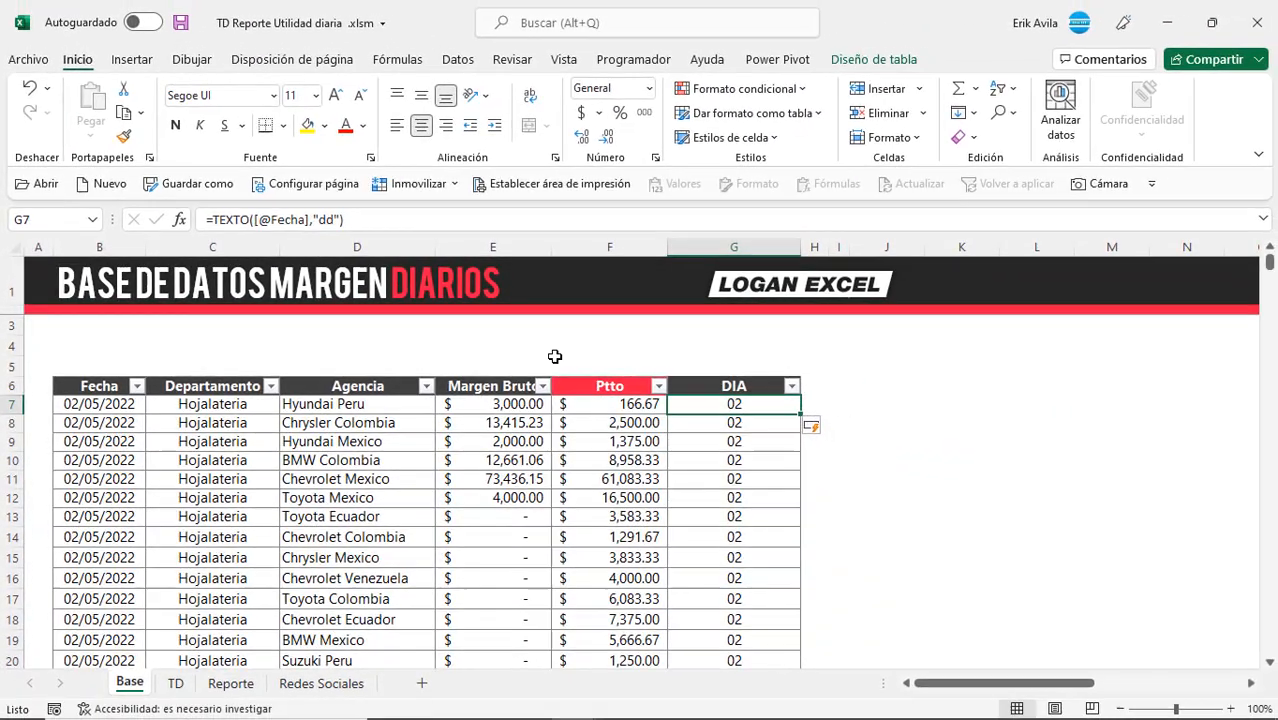
# Step: Check the day values listed in the DIA column's filter and close it without filtering
pyautogui.click(791, 386)
pyautogui.moveTo(770, 530)
pyautogui.mouseDown()
pyautogui.moveTo(768, 629)
pyautogui.moveTo(768, 521)
pyautogui.mouseUp()
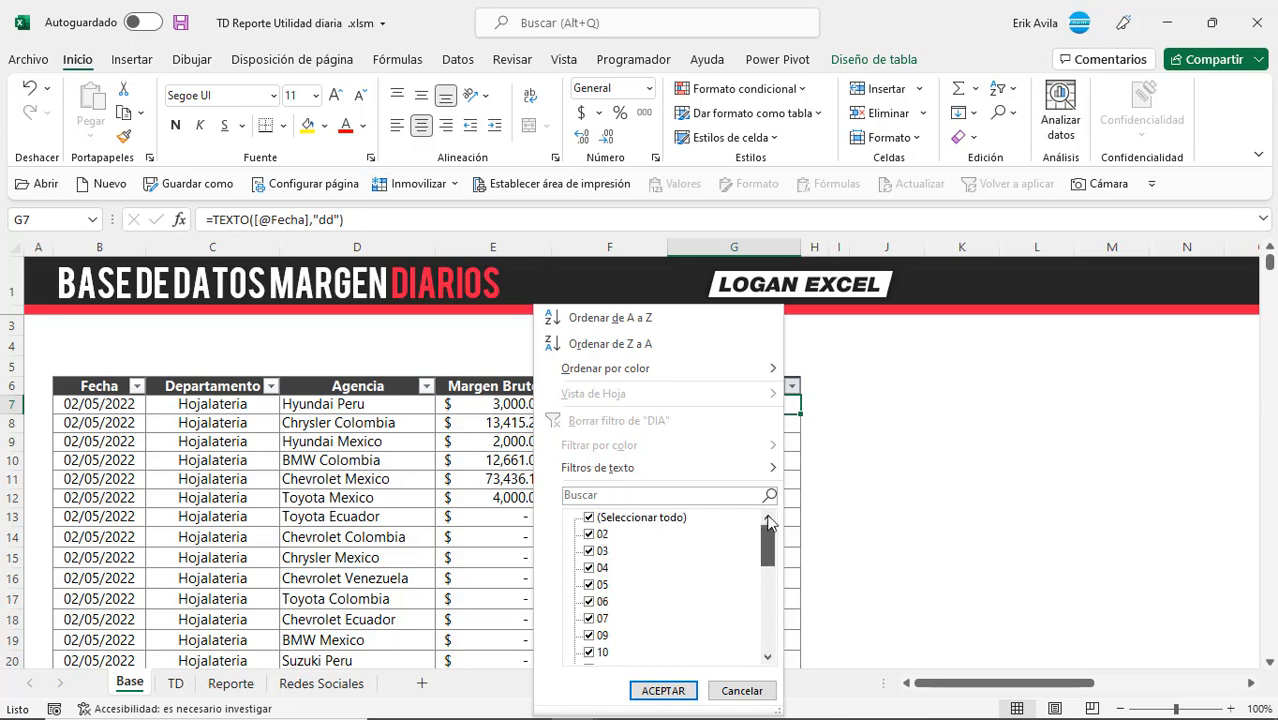
pyautogui.press('Escape')
# Step: Insert a pivot table from BaseVtas on the existing TD sheet at cell B5
pyautogui.click(362, 476)
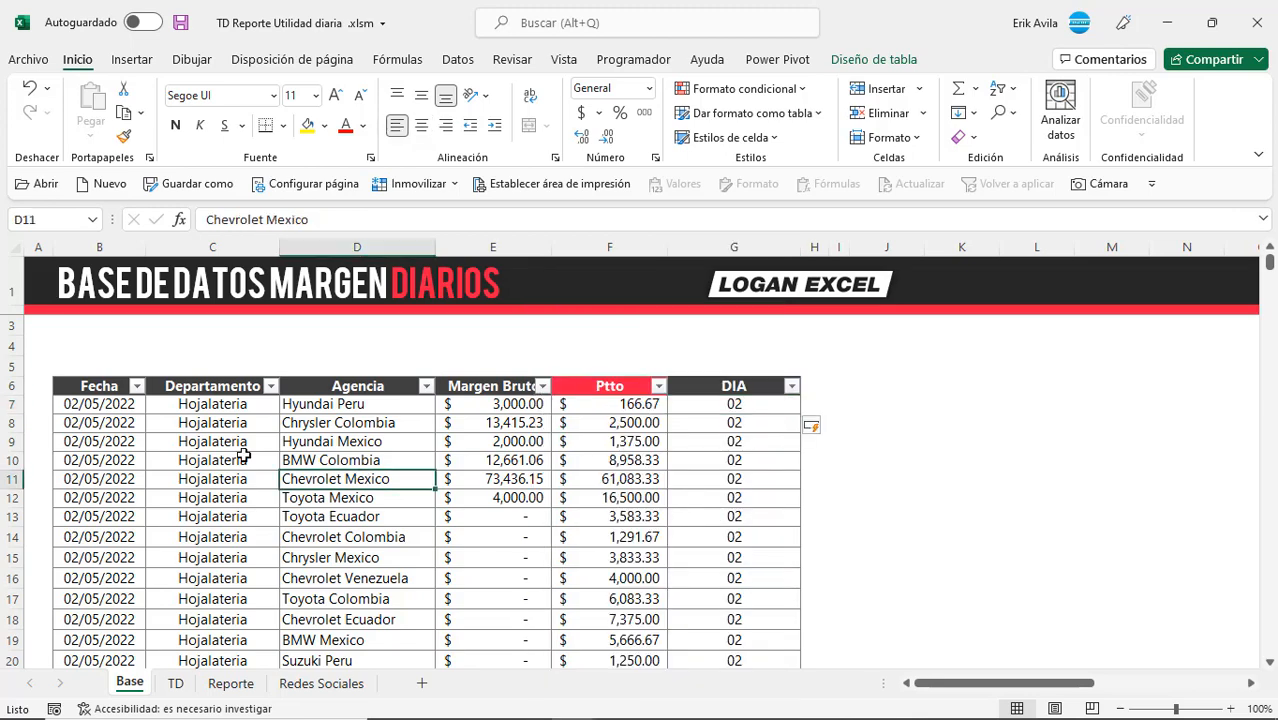
pyautogui.click(119, 420)
pyautogui.click(187, 446)
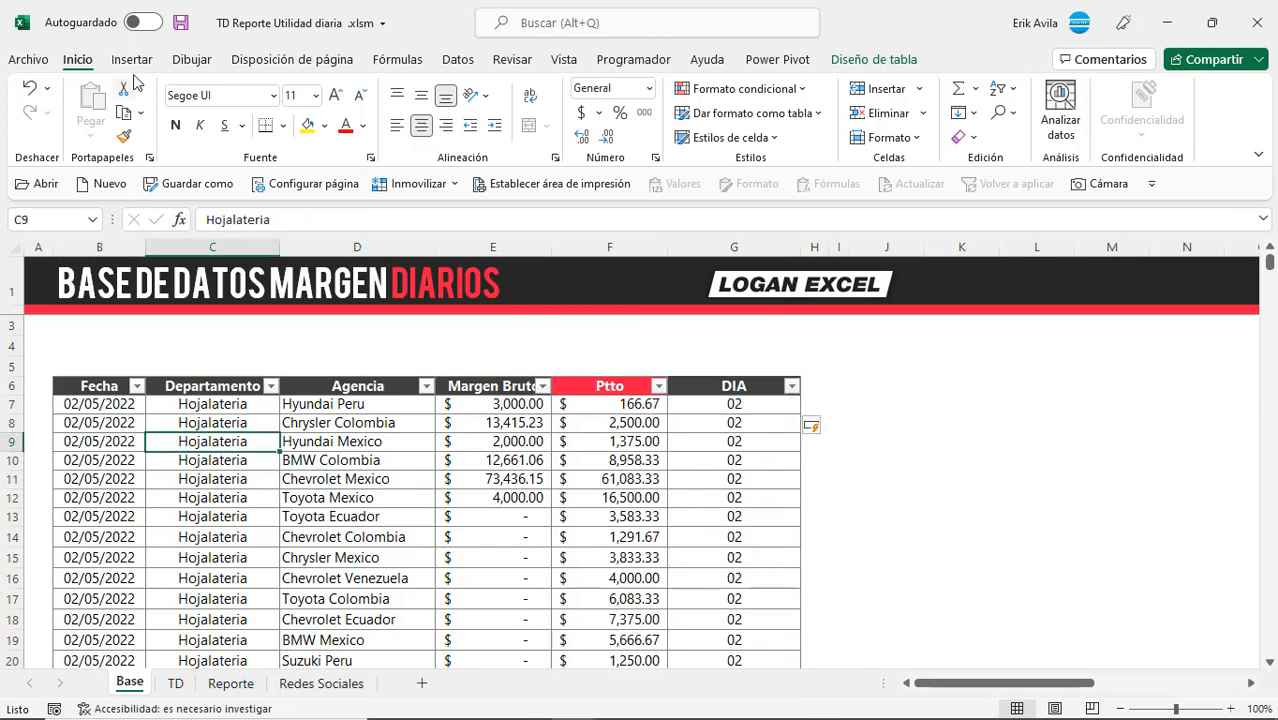
pyautogui.click(131, 60)
pyautogui.click(52, 100)
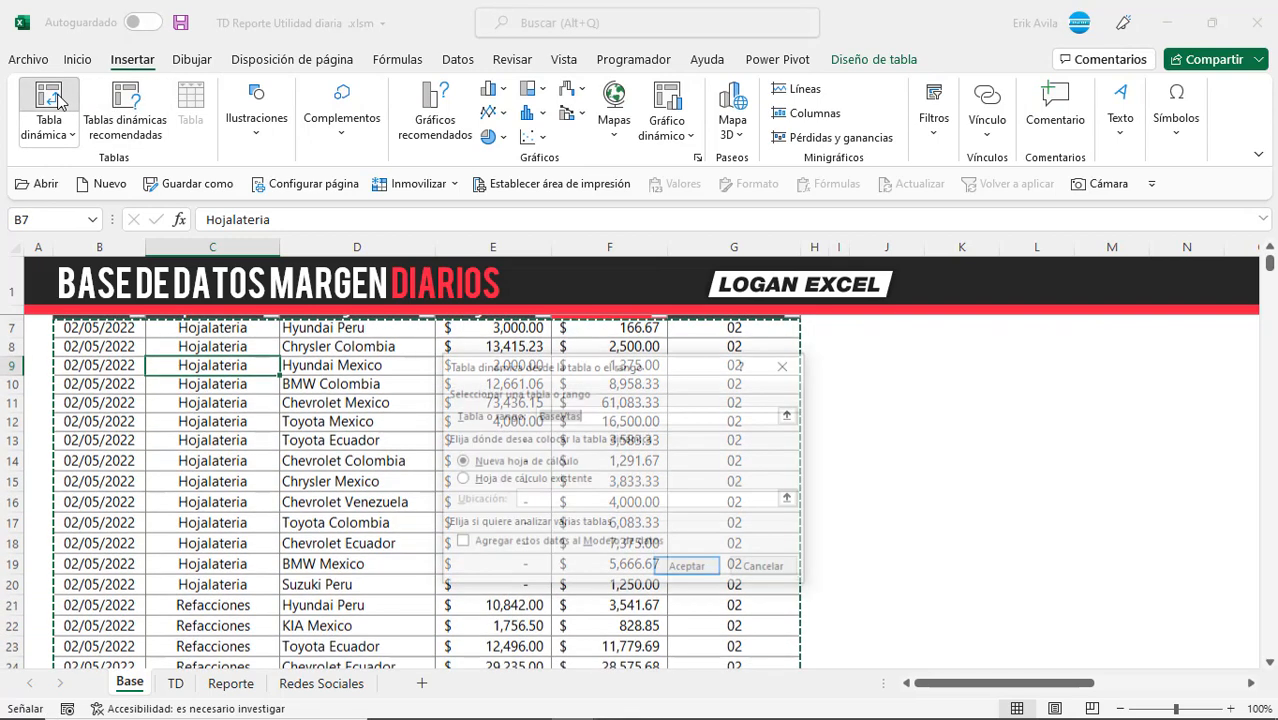
pyautogui.click(477, 481)
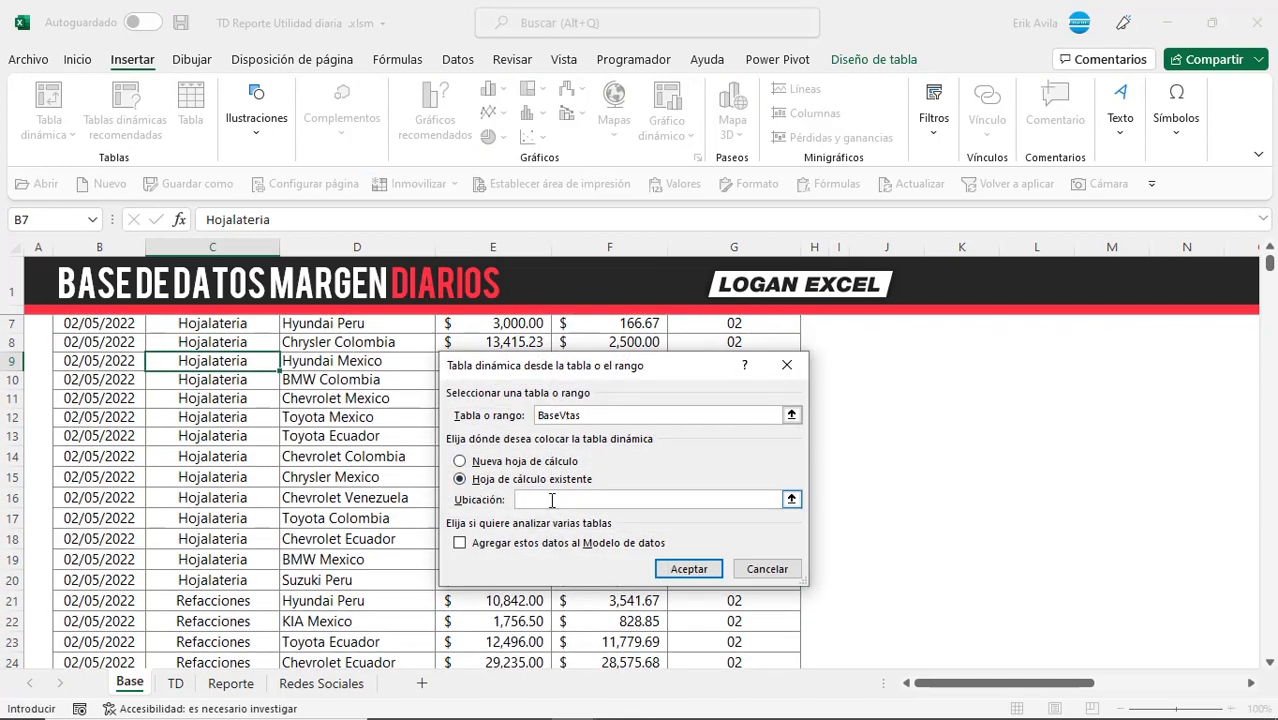
pyautogui.click(182, 688)
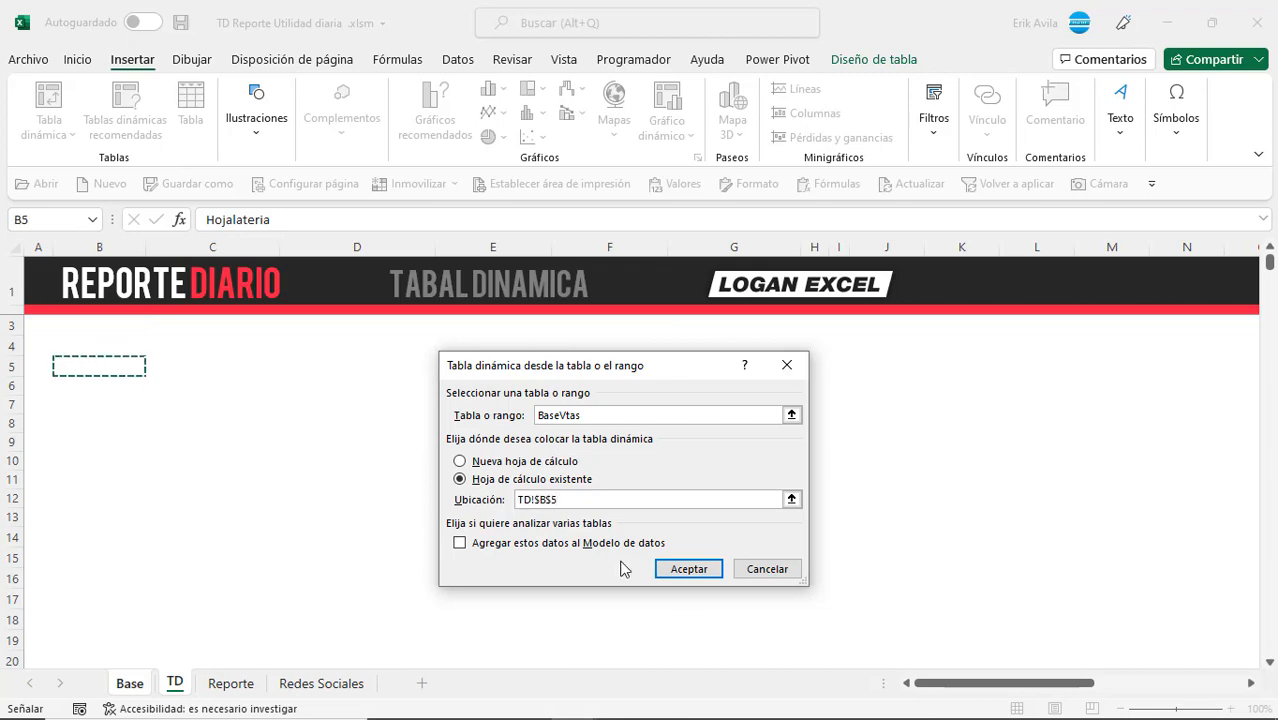
pyautogui.click(703, 570)
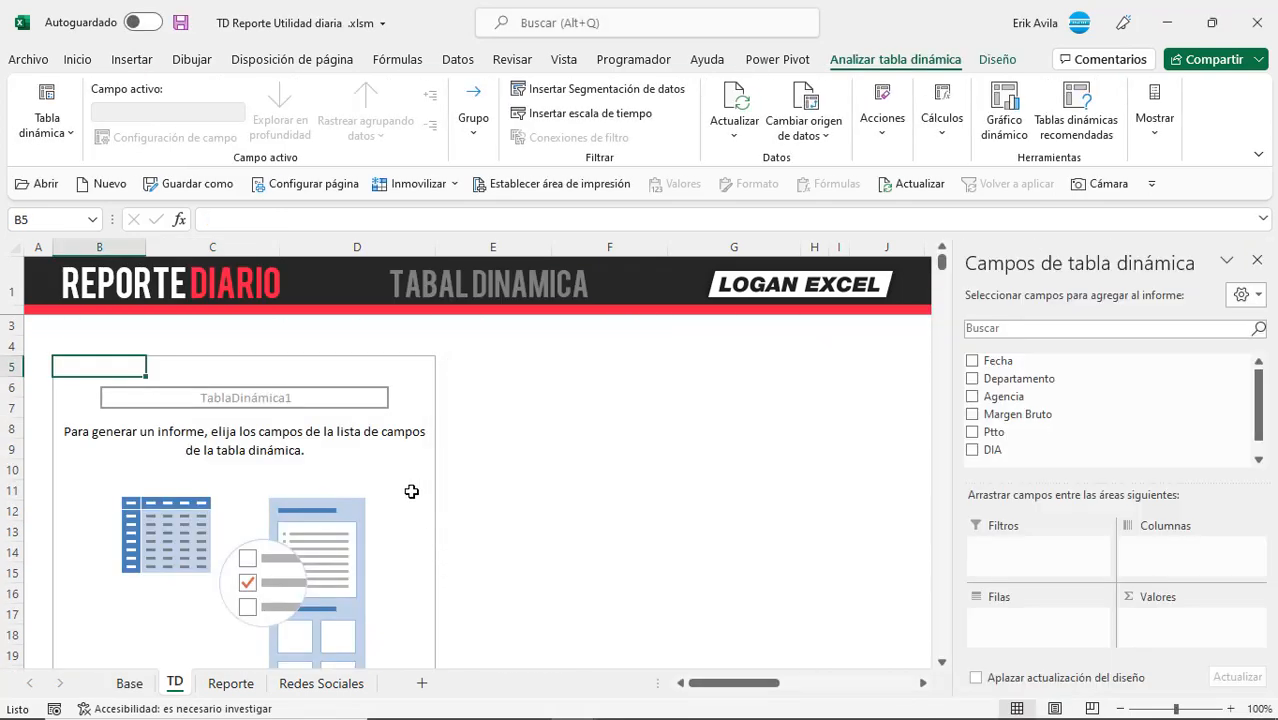
pyautogui.click(404, 491)
pyautogui.click(376, 452)
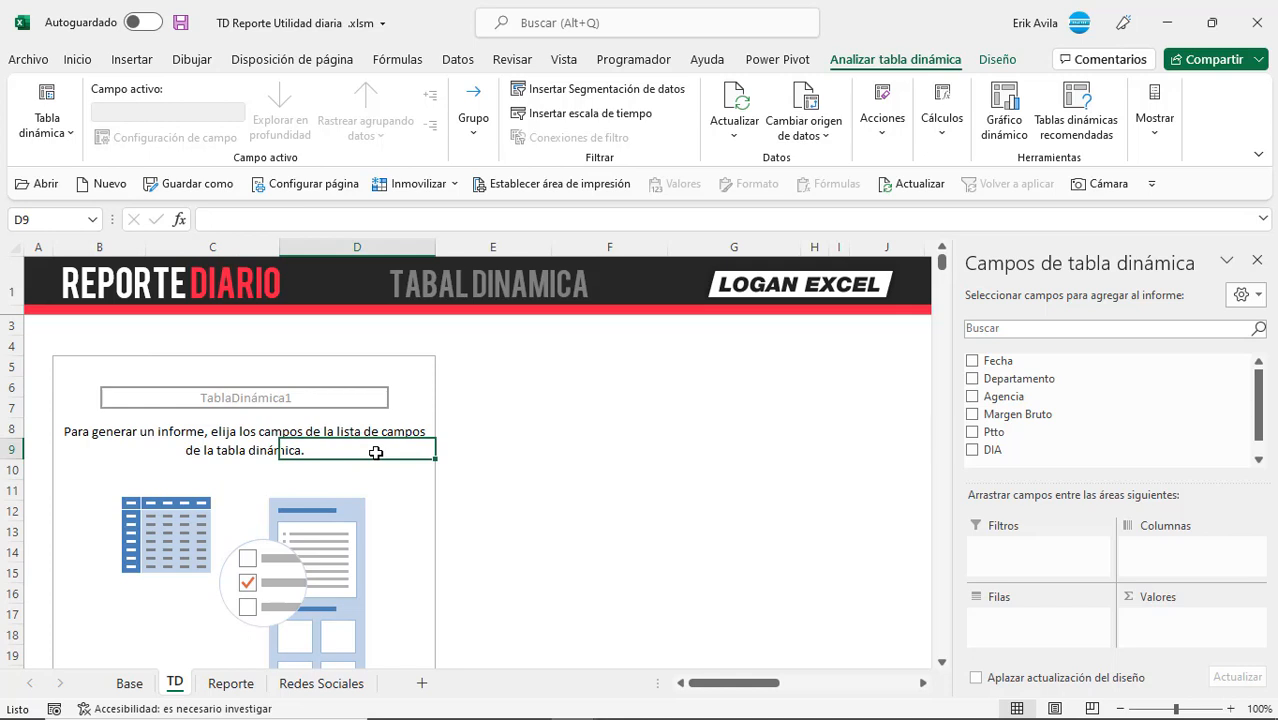
# Step: Examine the layout of the finished gross-margin report on the Reporte sheet
pyautogui.scroll(-1, 376, 452)
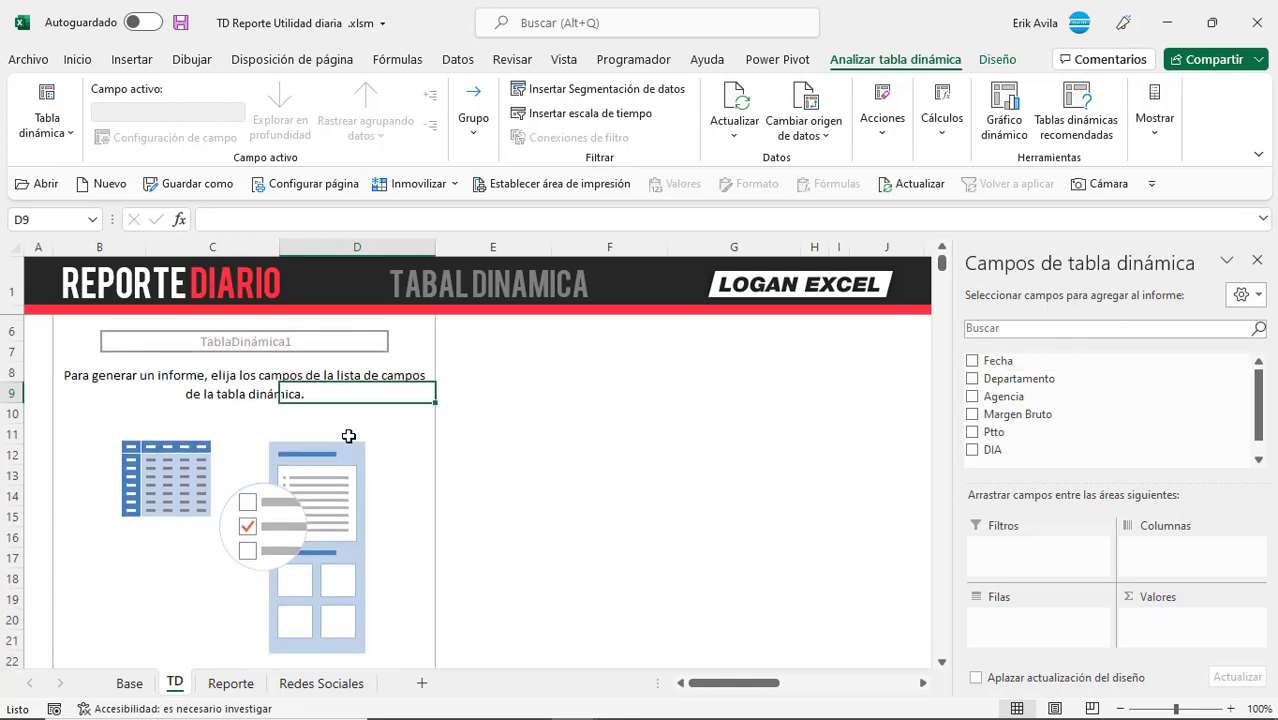
pyautogui.scroll(1, 348, 436)
pyautogui.click(232, 684)
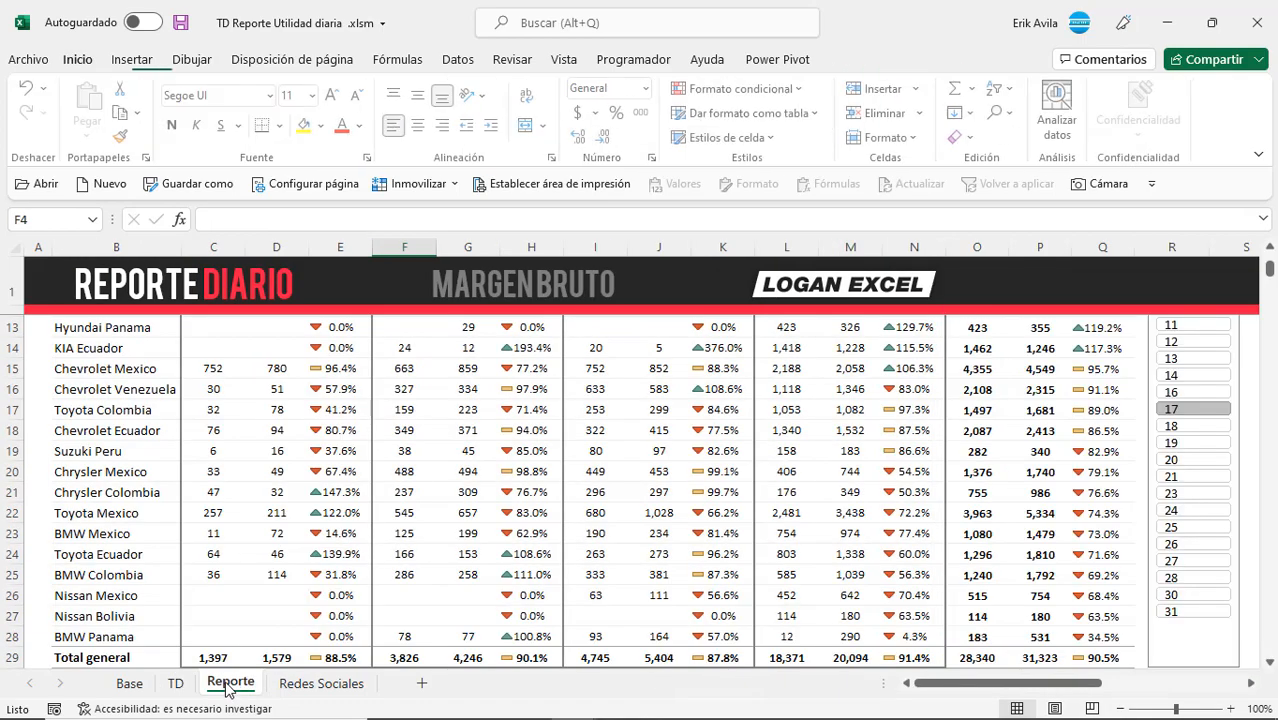
pyautogui.scroll(3, 308, 520)
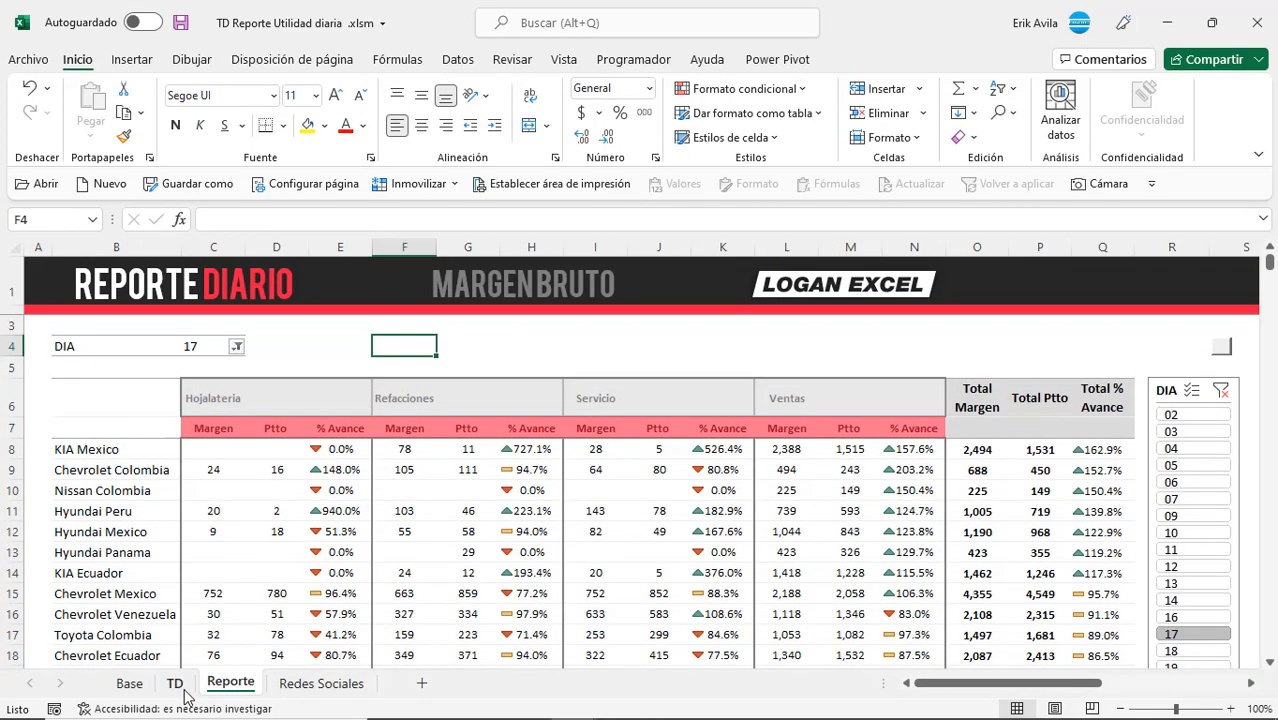
# Step: Return to the TD sheet and lay out the pivot table with Agencia as rows and Departamento as columns
pyautogui.click(175, 684)
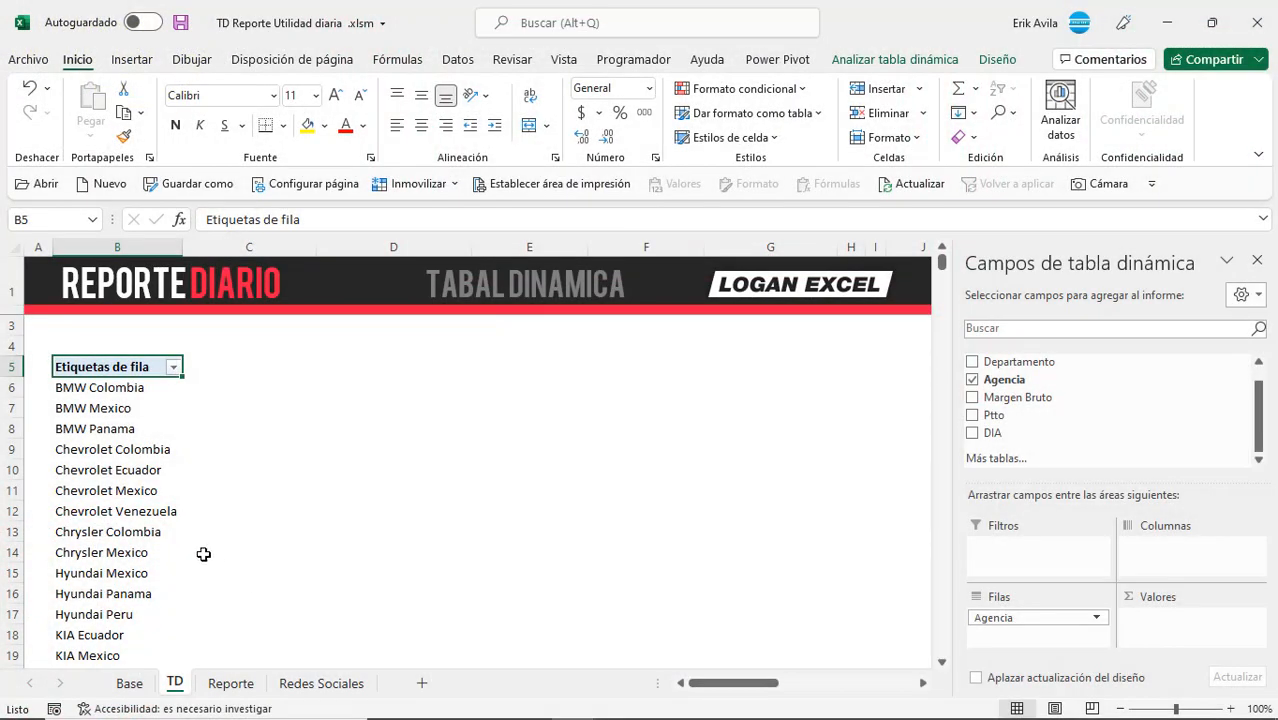
pyautogui.click(152, 513)
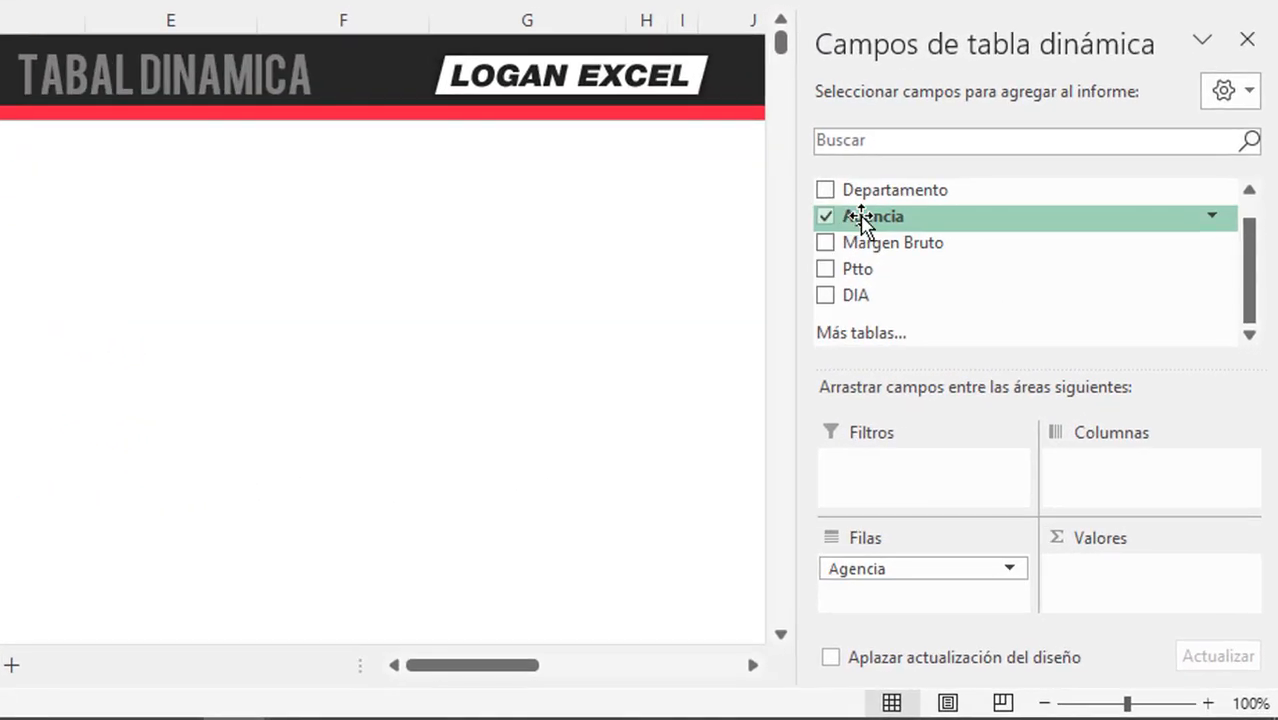
pyautogui.moveTo(890, 197); pyautogui.dragTo(1130, 477)
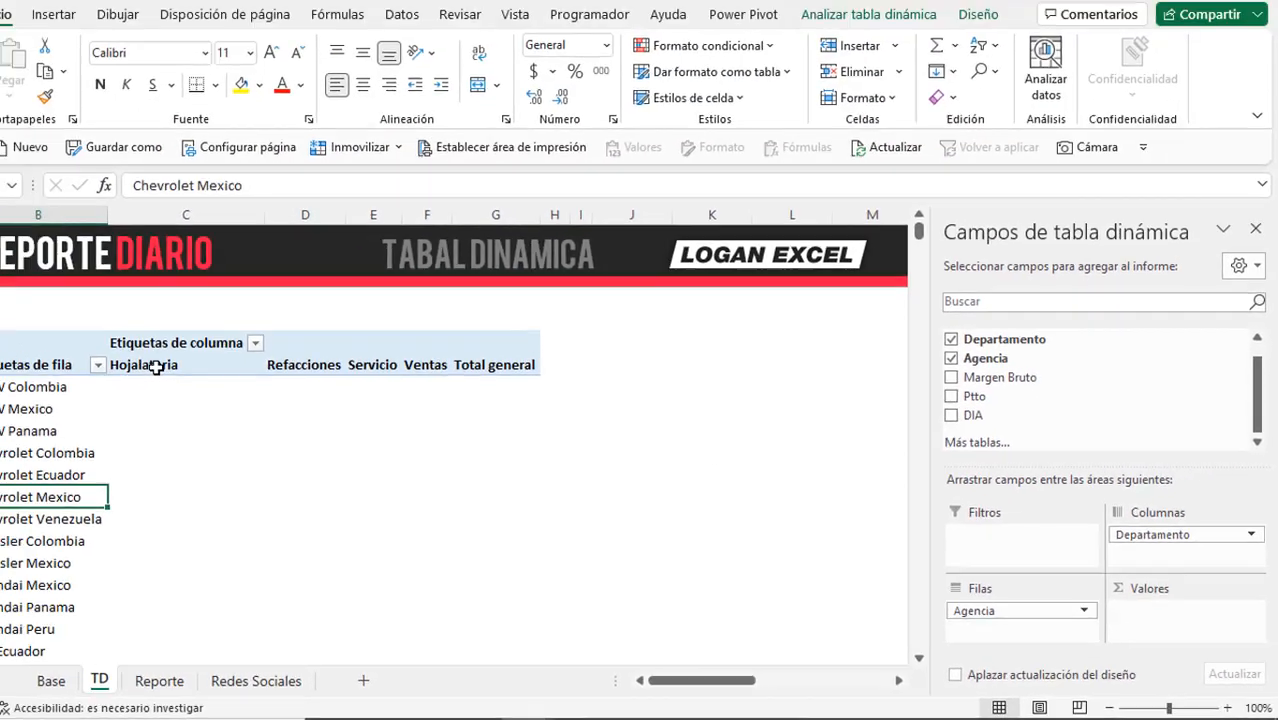
# Step: Examine the department headings from Hojalateria to Ventas and the Total general column in the pivot table
pyautogui.click(243, 390)
pyautogui.moveTo(243, 390); pyautogui.dragTo(476, 395)
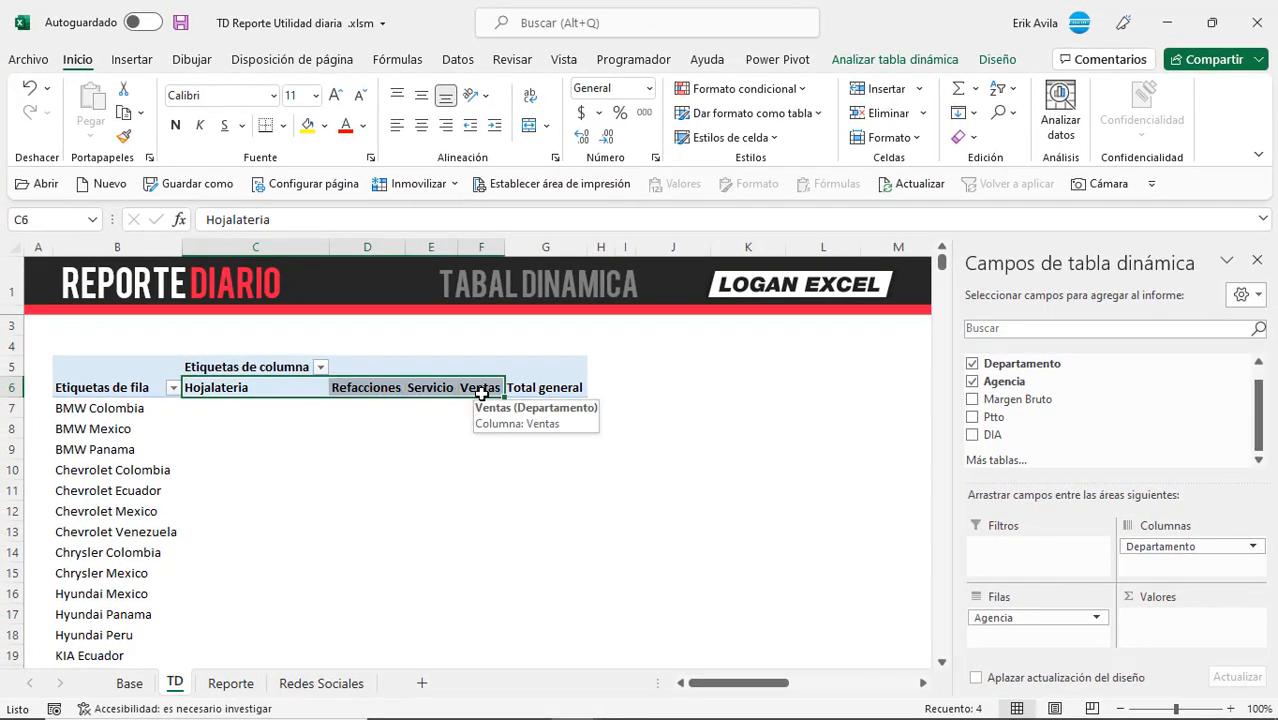
pyautogui.click(368, 388)
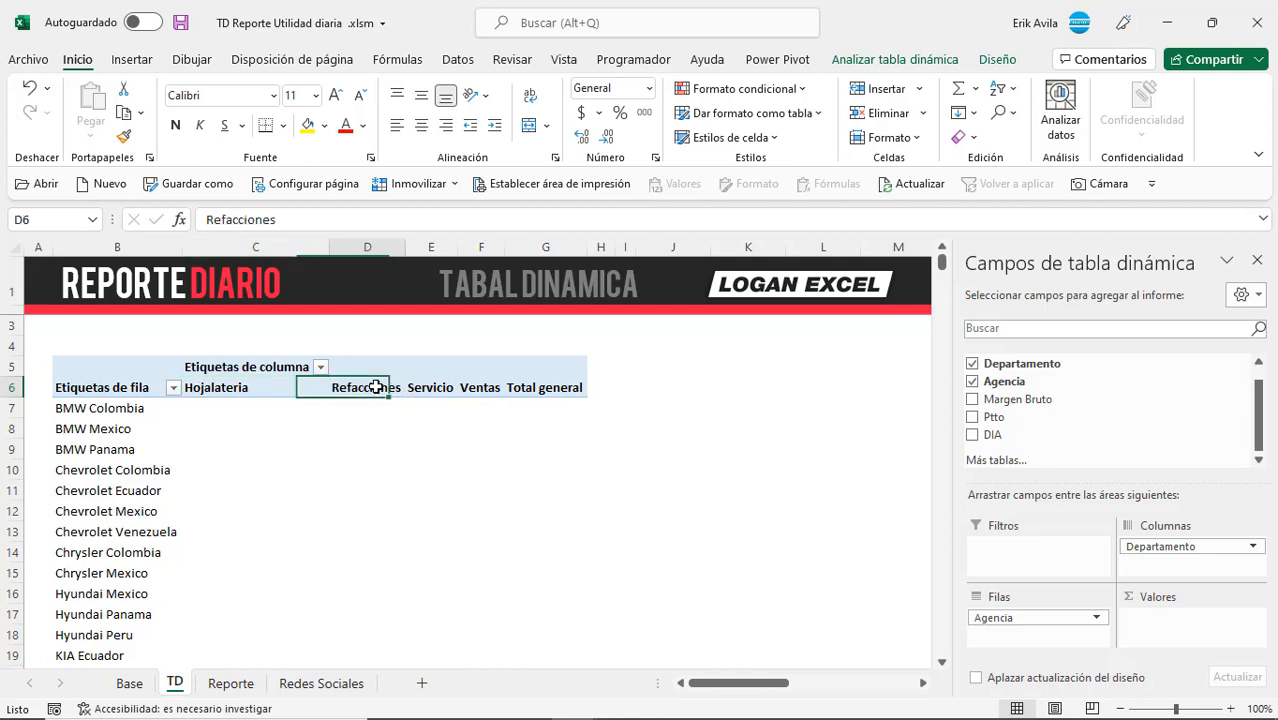
pyautogui.click(443, 392)
pyautogui.click(473, 390)
pyautogui.click(535, 400)
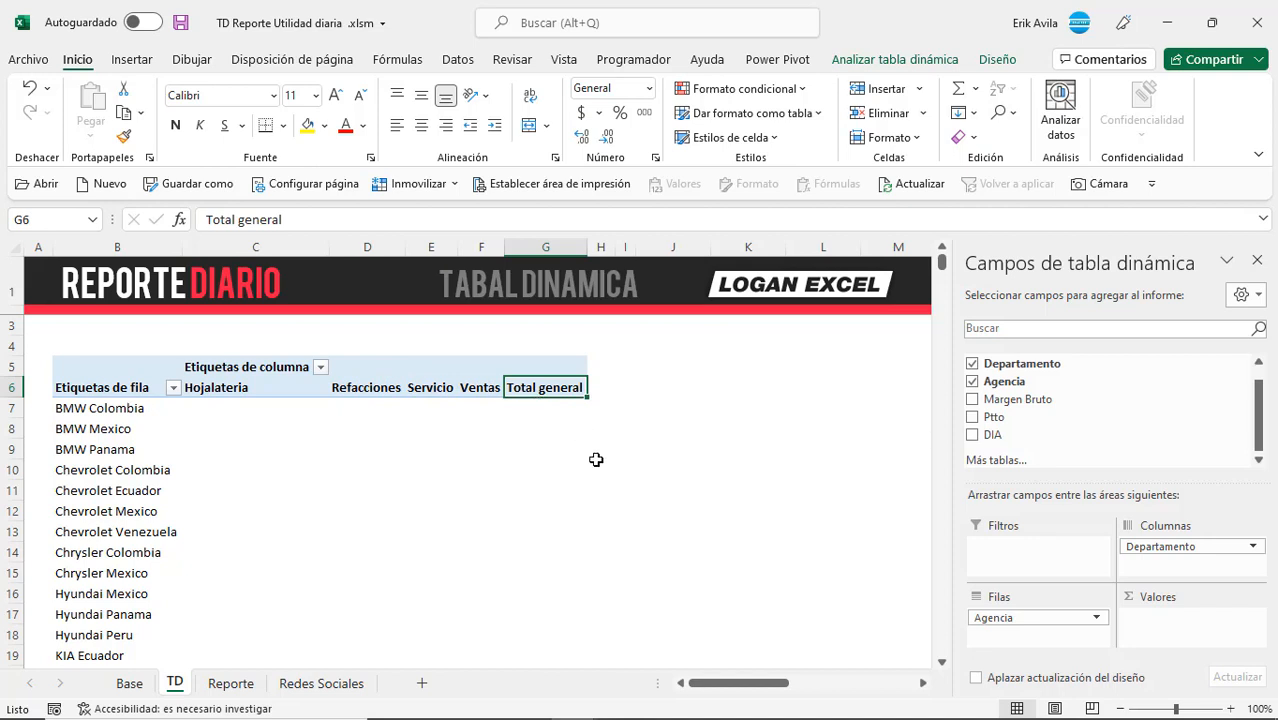
# Step: Add Margen Bruto and Ptto to the pivot table as summed values and check the Hojalateria figures for the first agencies
pyautogui.moveTo(1015, 399); pyautogui.dragTo(1170, 625)
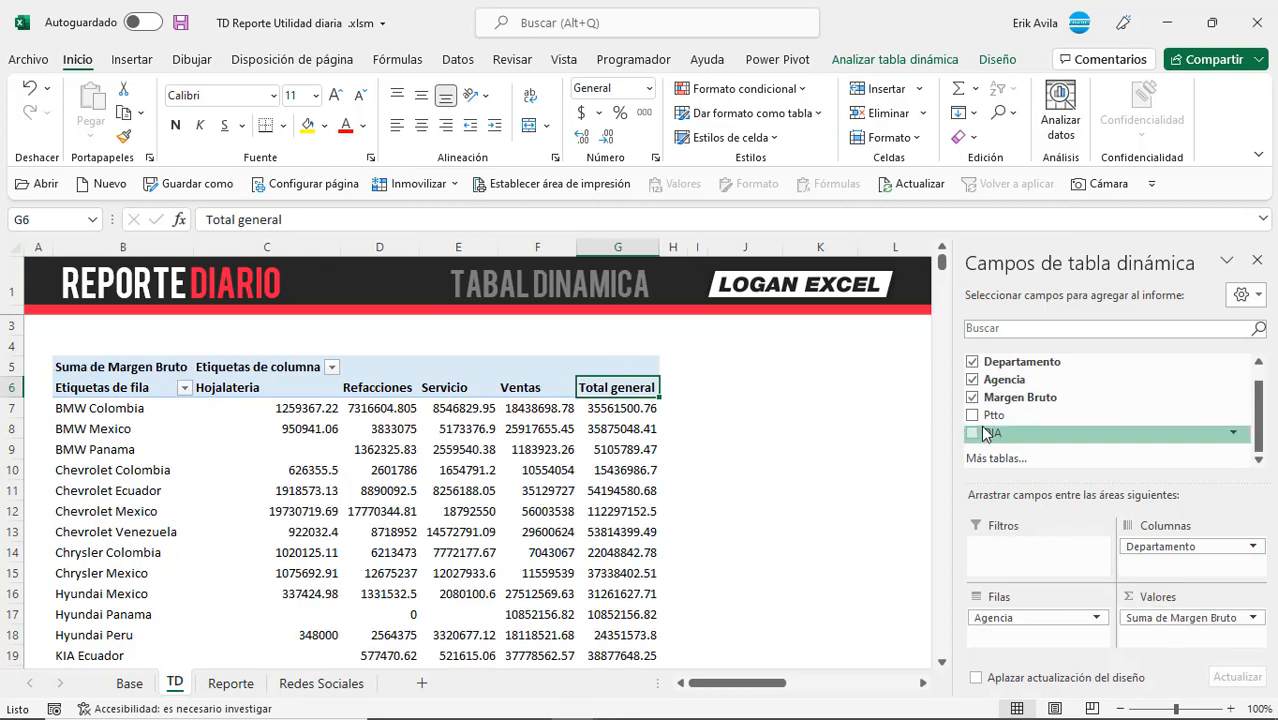
pyautogui.moveTo(988, 415); pyautogui.dragTo(1170, 636)
pyautogui.click(296, 449)
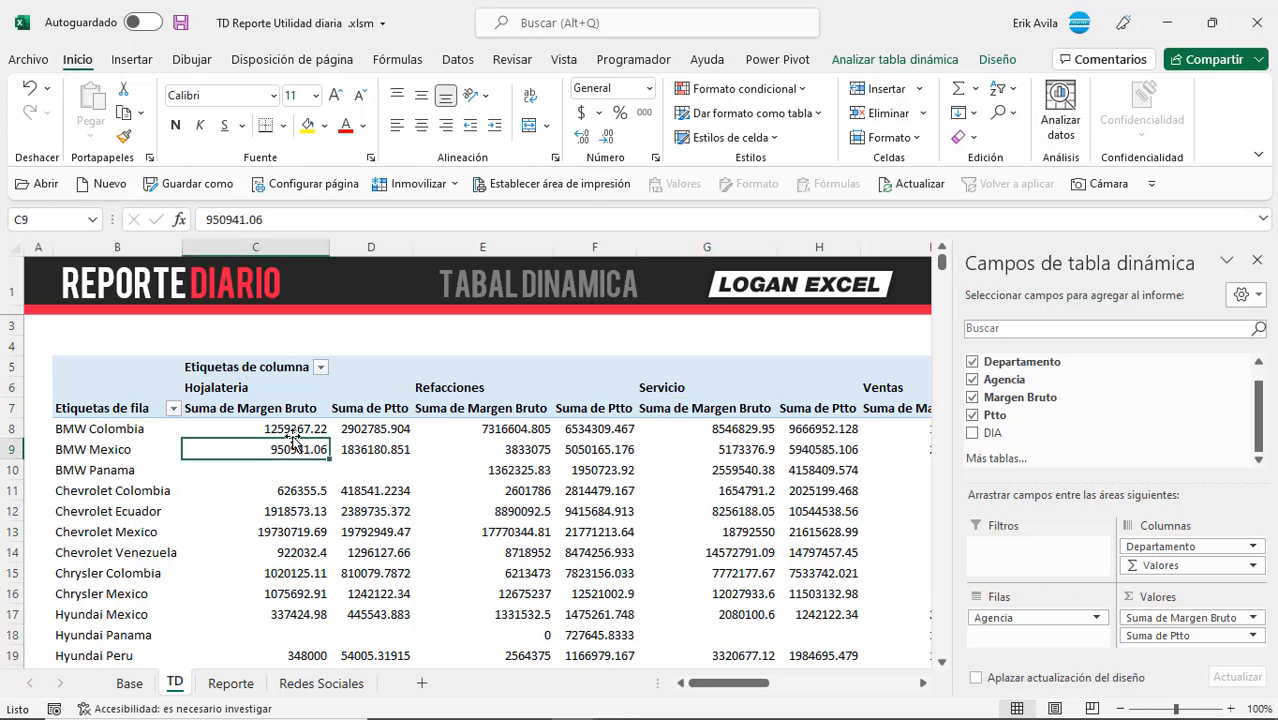
pyautogui.click(295, 429)
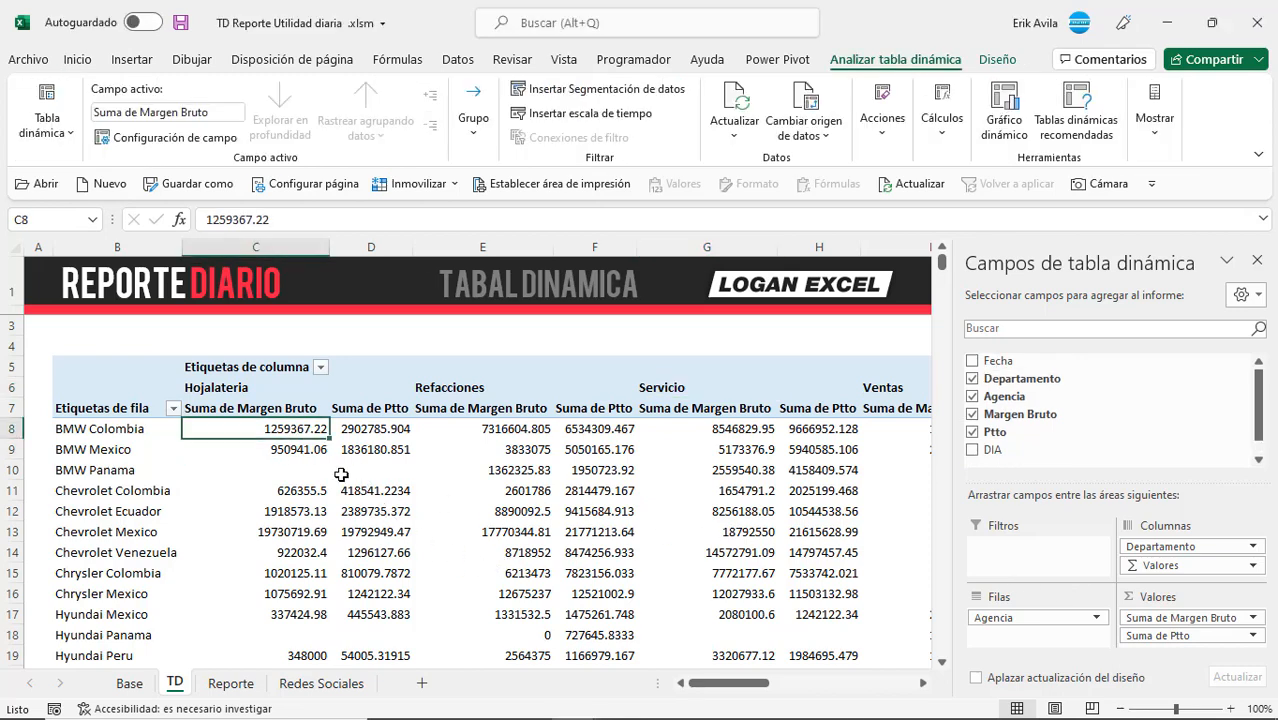
pyautogui.scroll(-1, 340, 474)
pyautogui.click(296, 432)
pyautogui.click(362, 380)
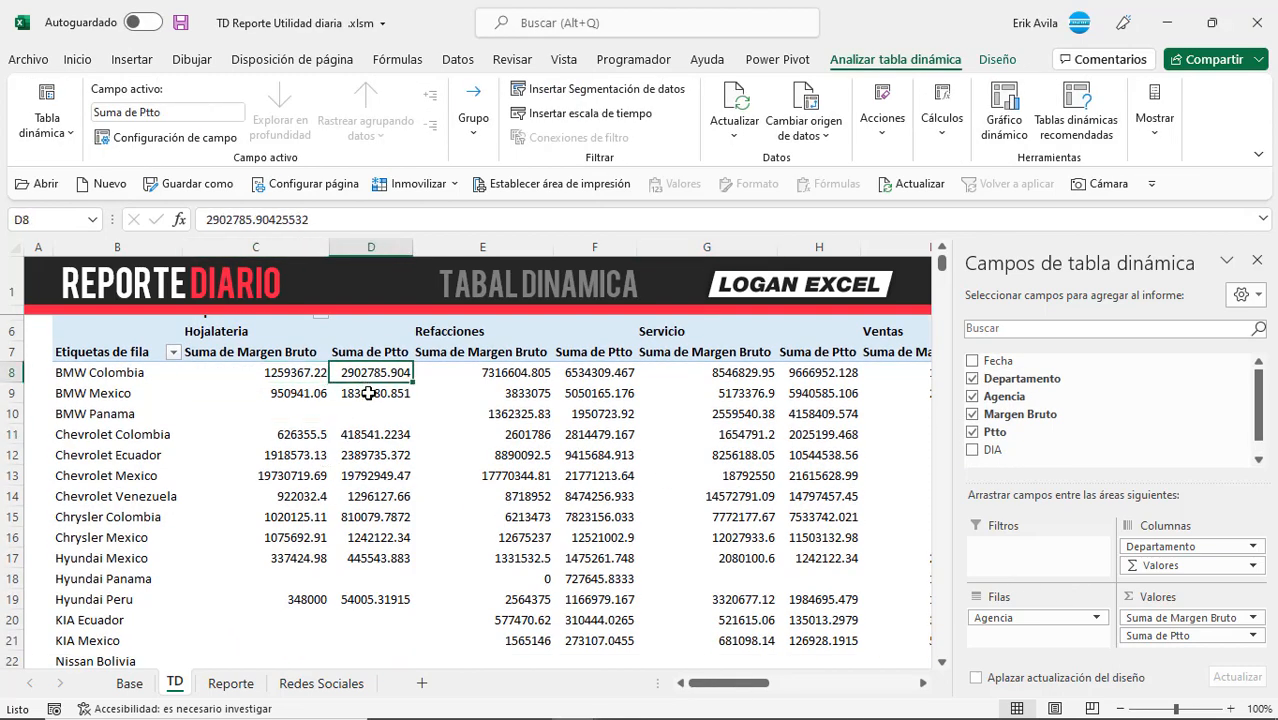
pyautogui.scroll(1, 365, 390)
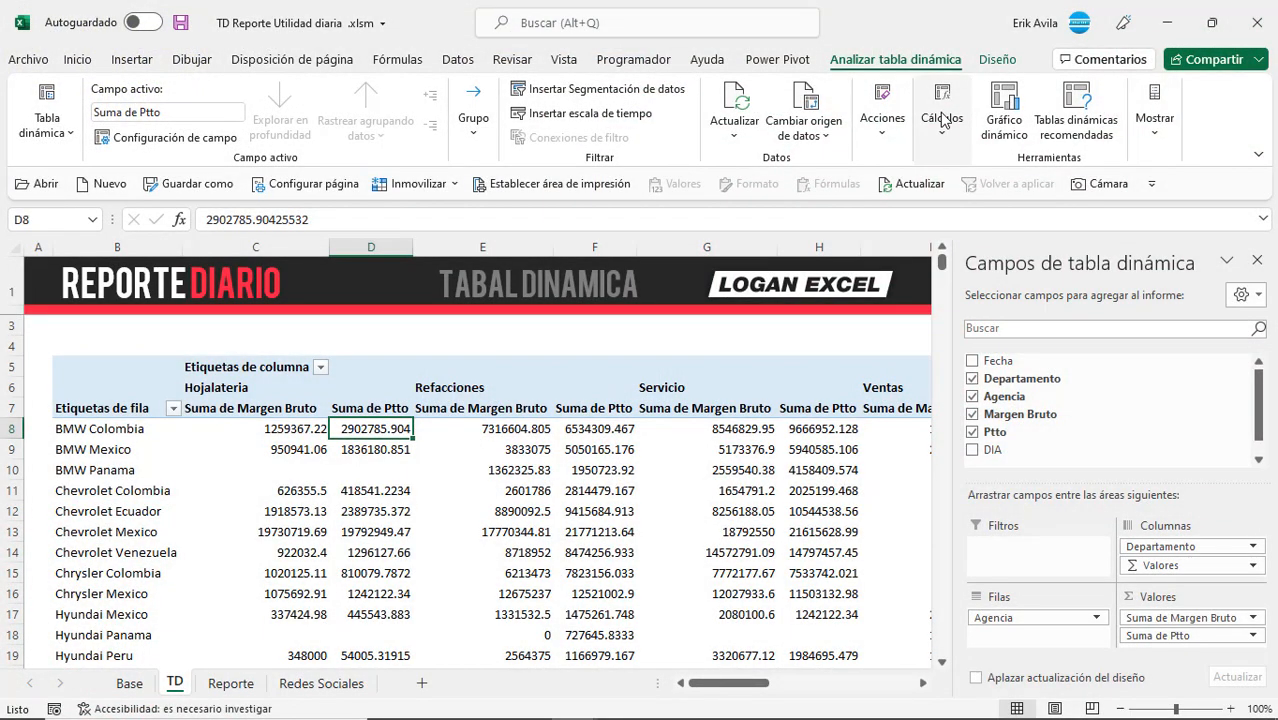
# Step: Add a calculated field named % Avance with the formula = 'Margen Bruto'/ Ptto to the pivot table
pyautogui.click(942, 135)
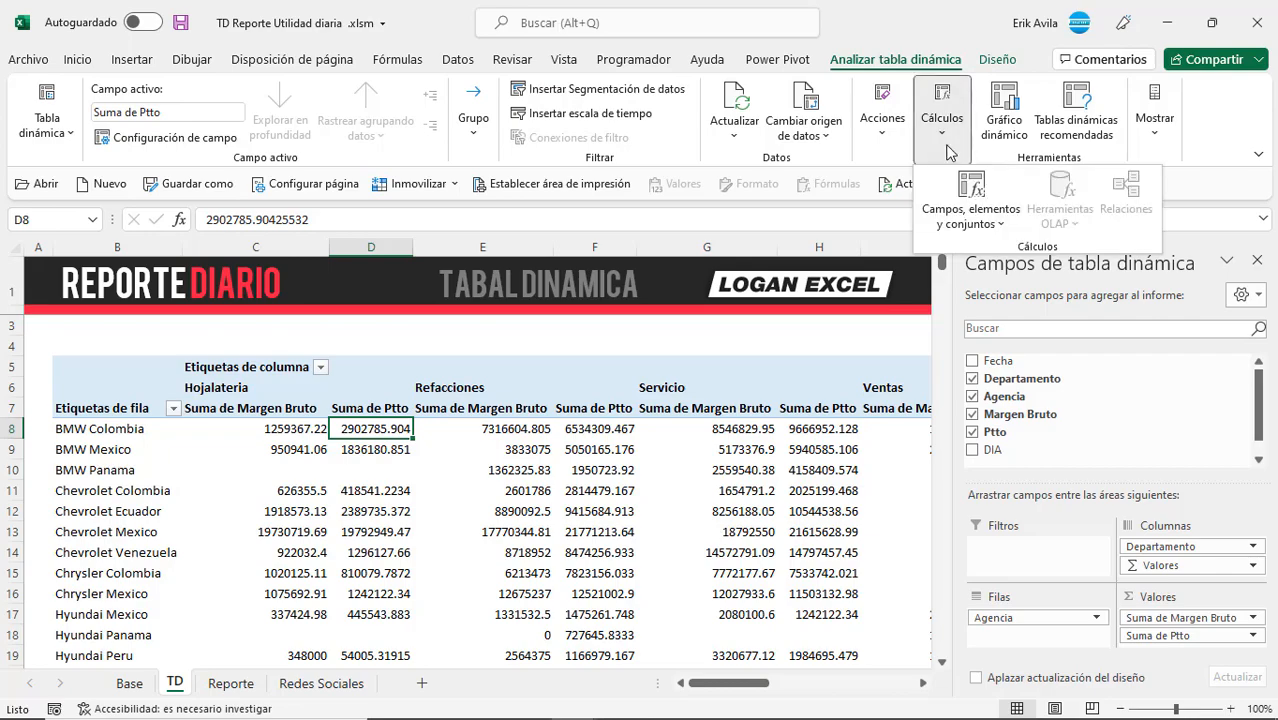
pyautogui.click(970, 205)
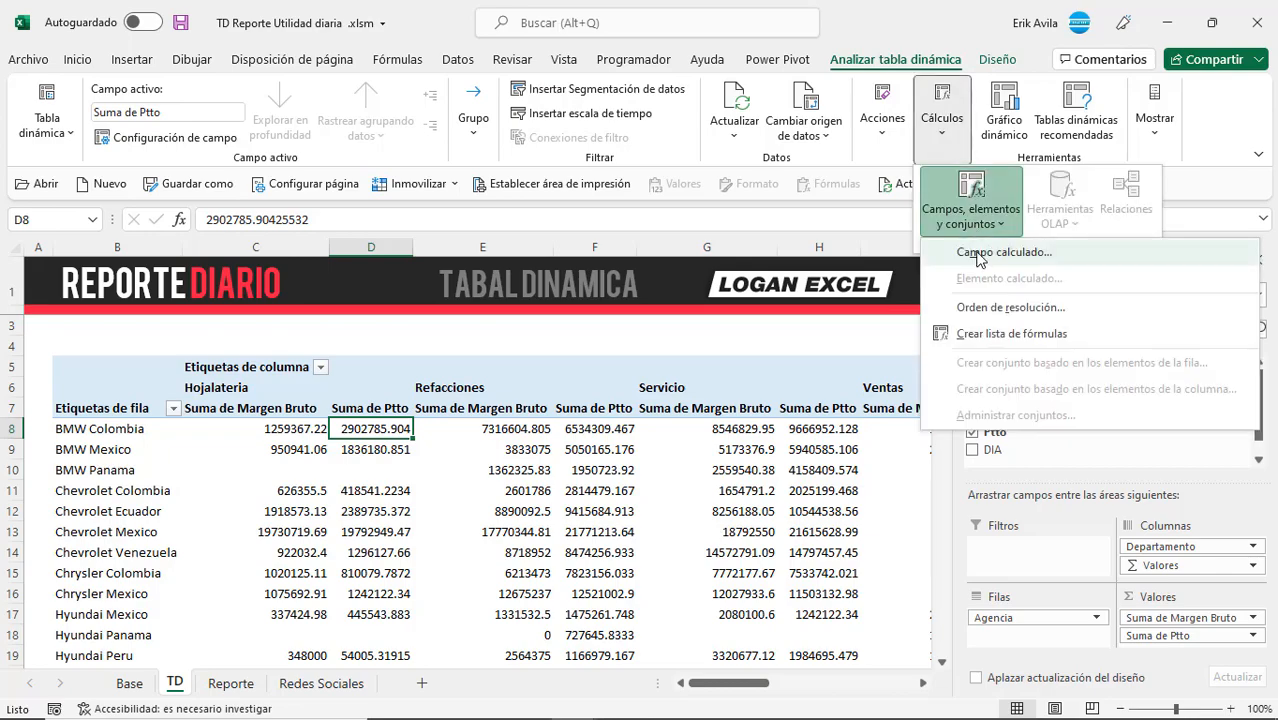
pyautogui.click(978, 253)
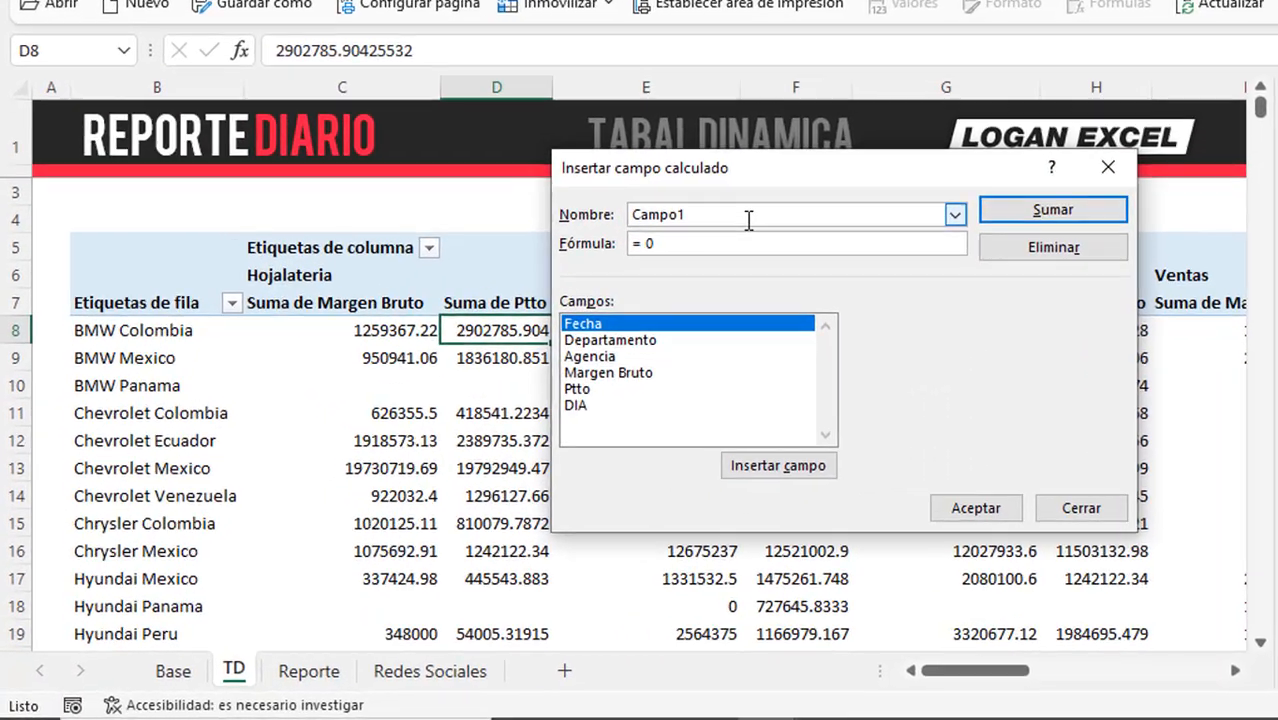
pyautogui.write('%')
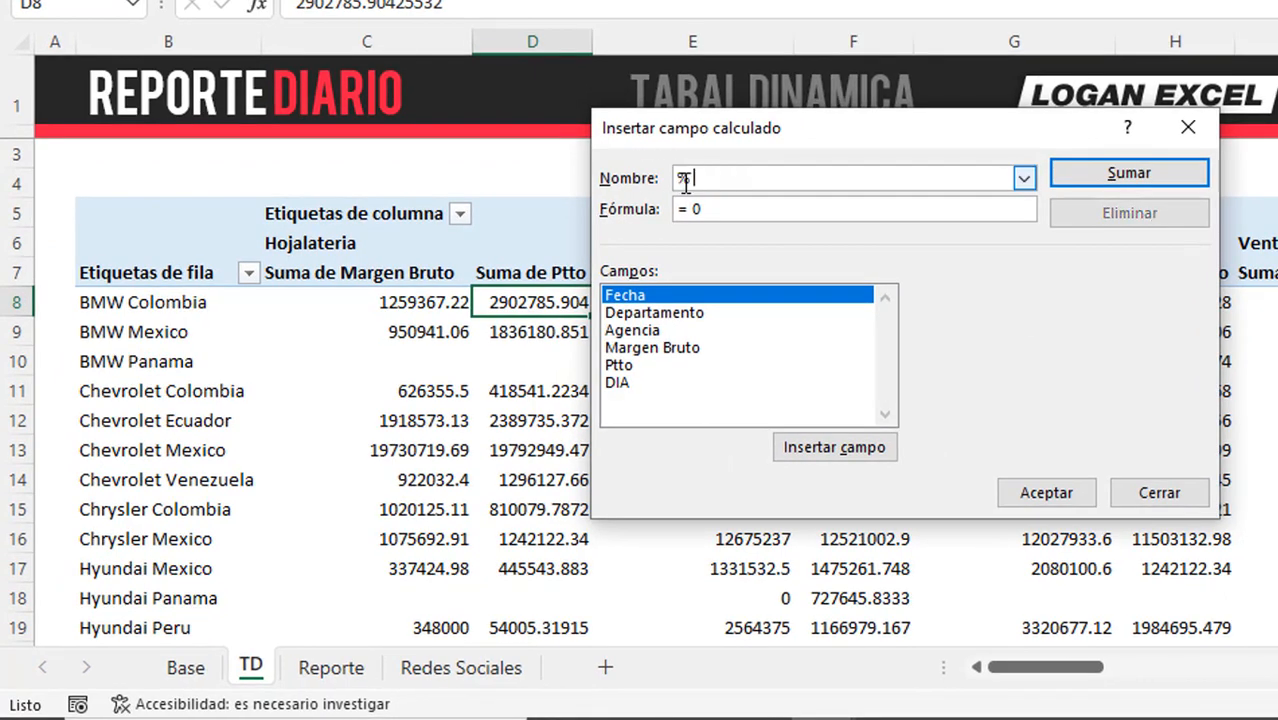
pyautogui.write(' Avance')
pyautogui.press('Tab')
pyautogui.write('=')
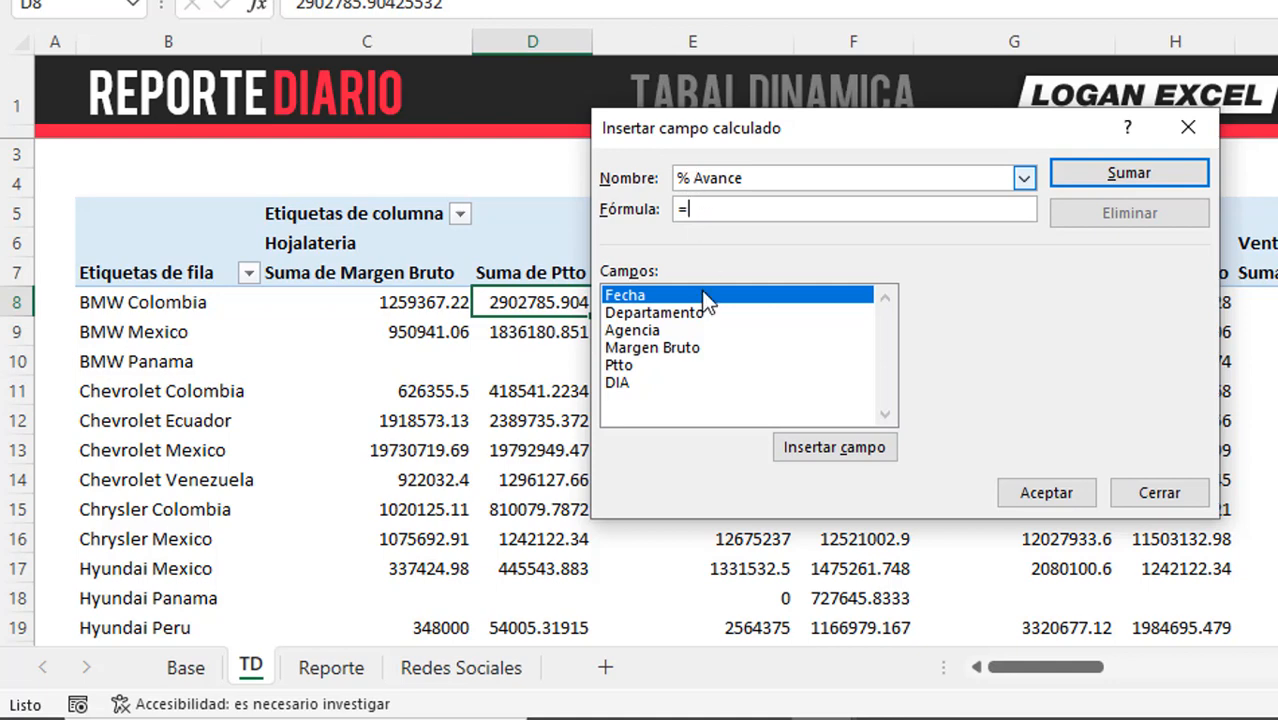
pyautogui.doubleClick(672, 350)
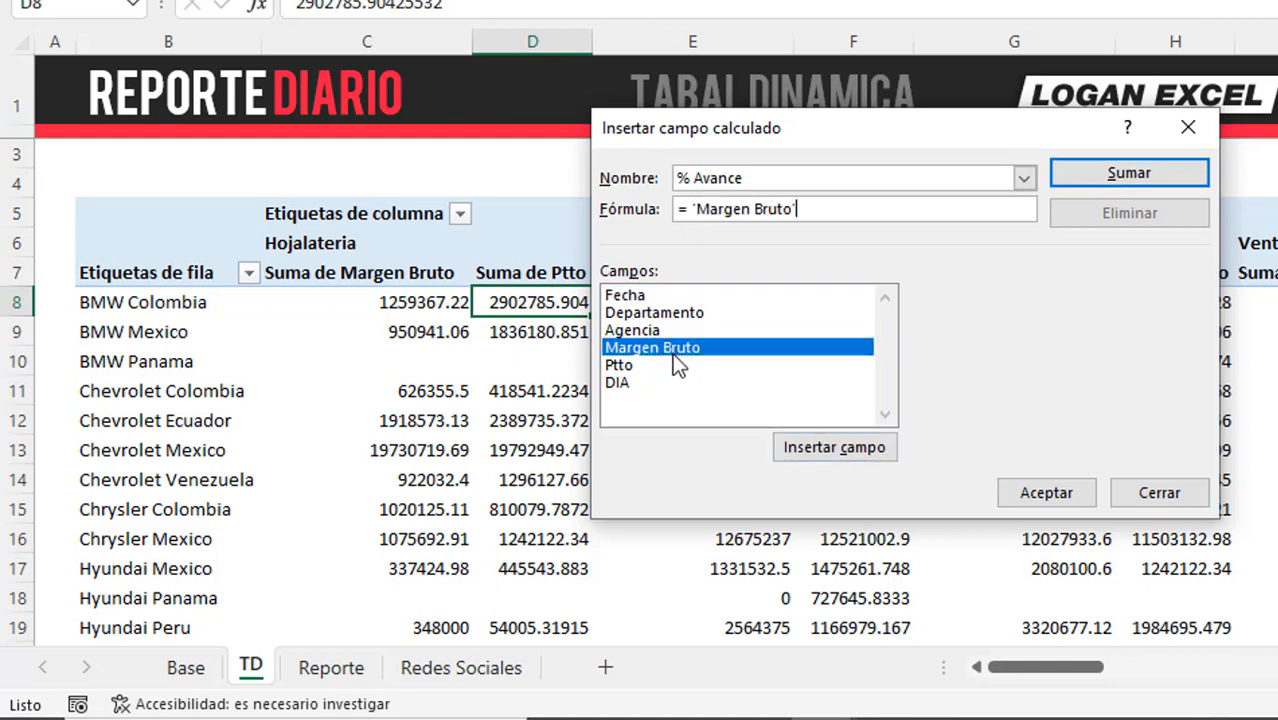
pyautogui.write('/')
pyautogui.doubleClick(638, 366)
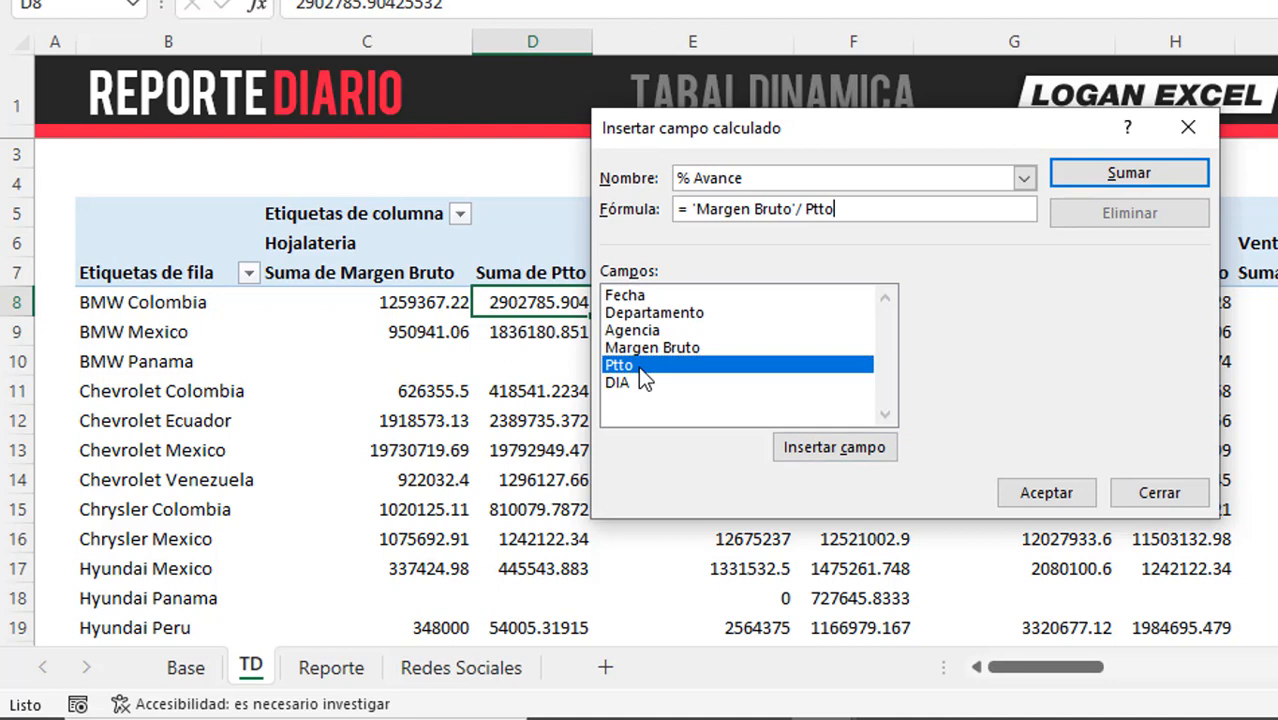
pyautogui.click(1046, 493)
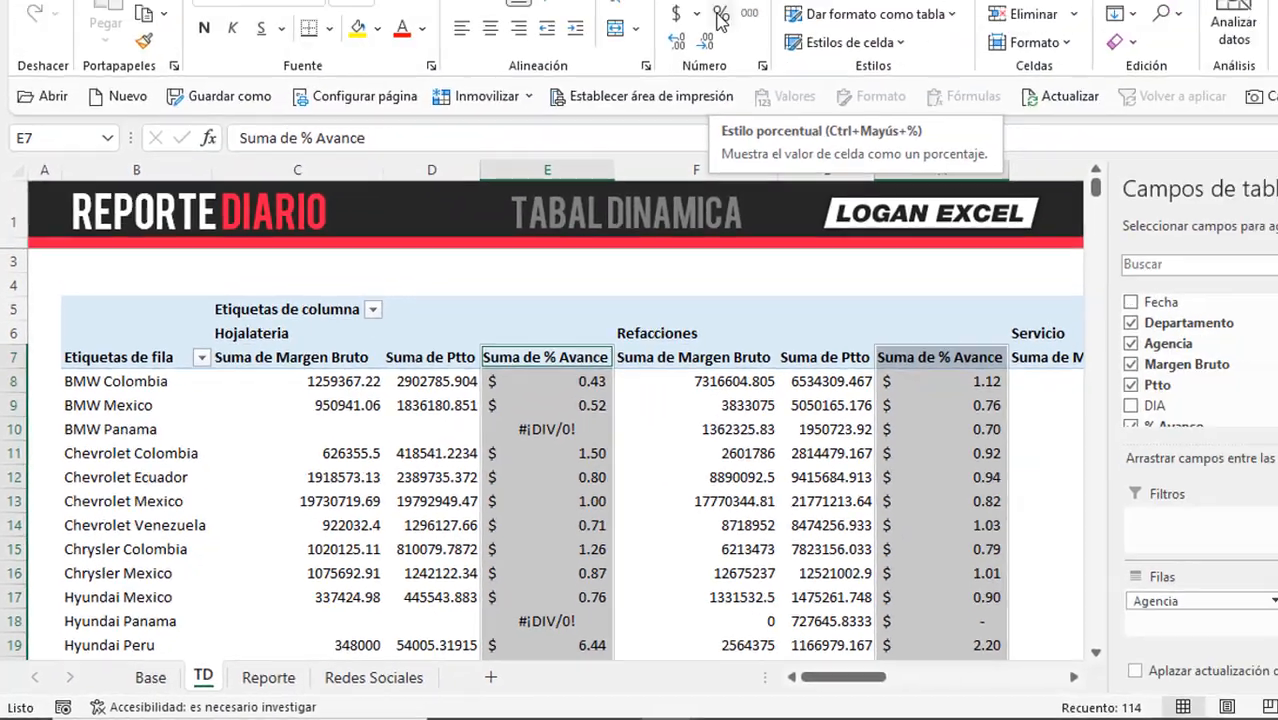
# Step: Format the Suma de % Avance columns as percentages with one decimal and close the pivot table field list
pyautogui.click(619, 112)
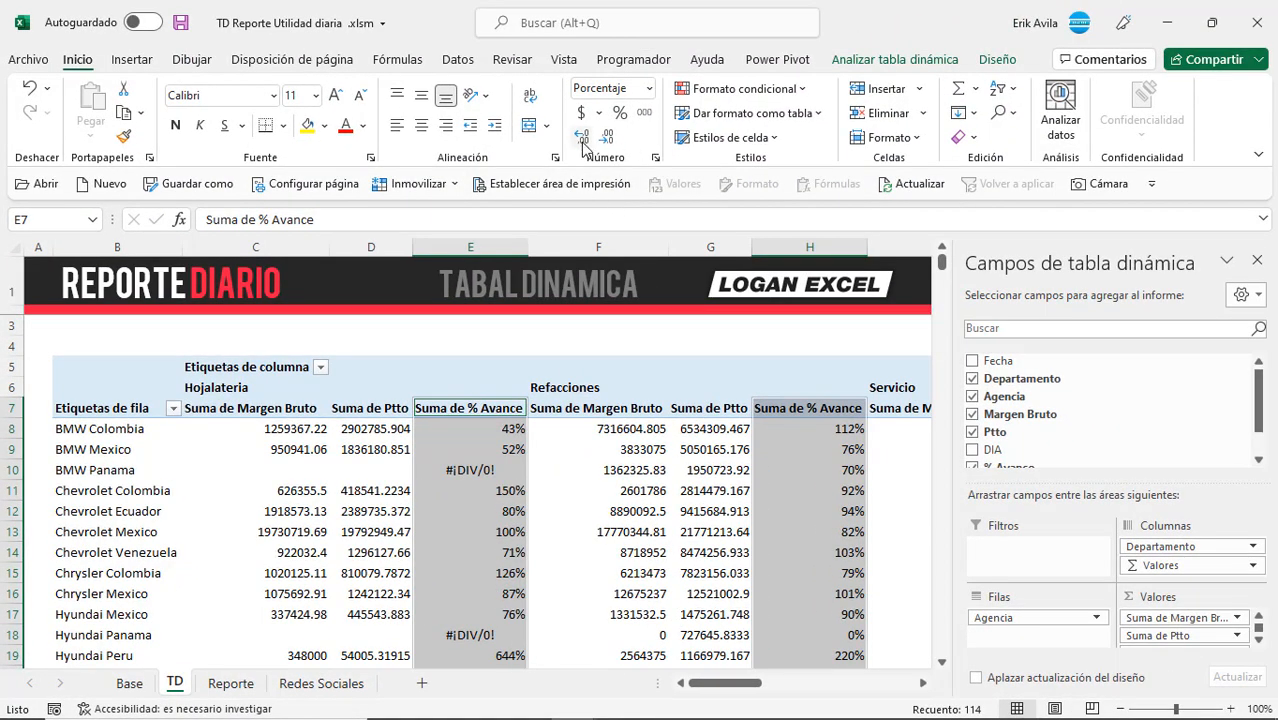
pyautogui.click(581, 139)
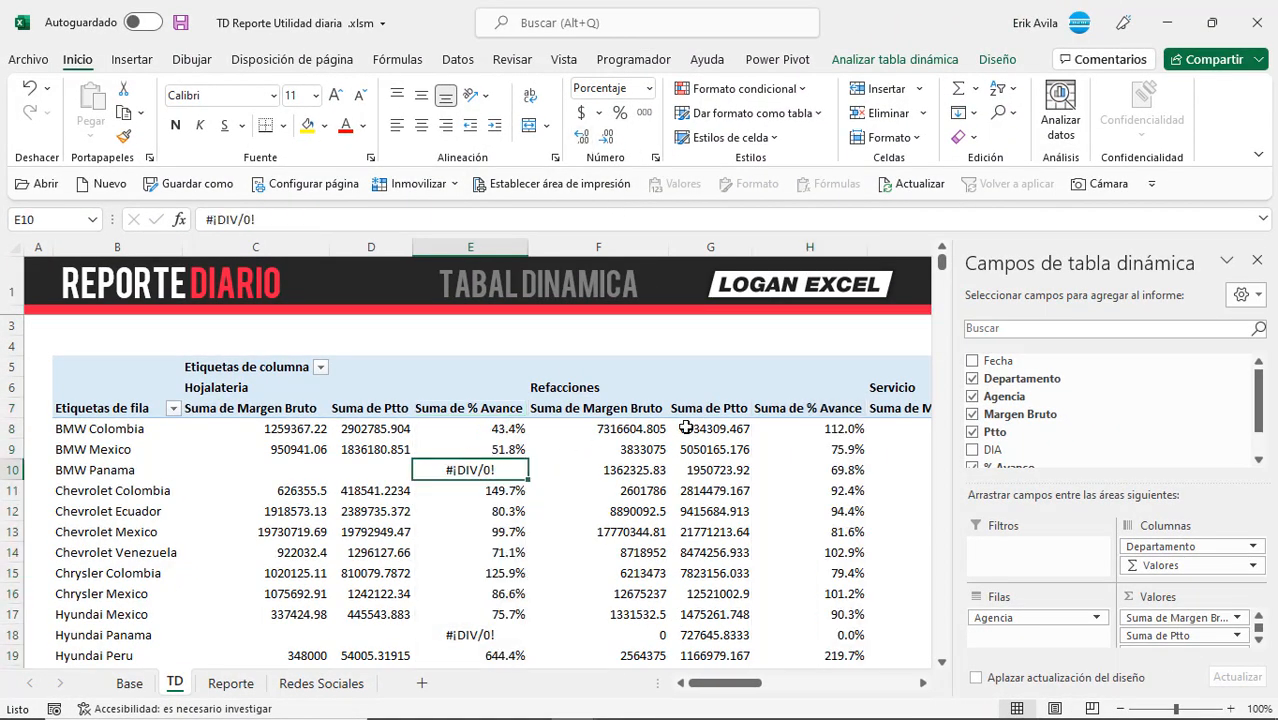
pyautogui.click(1257, 260)
pyautogui.click(940, 468)
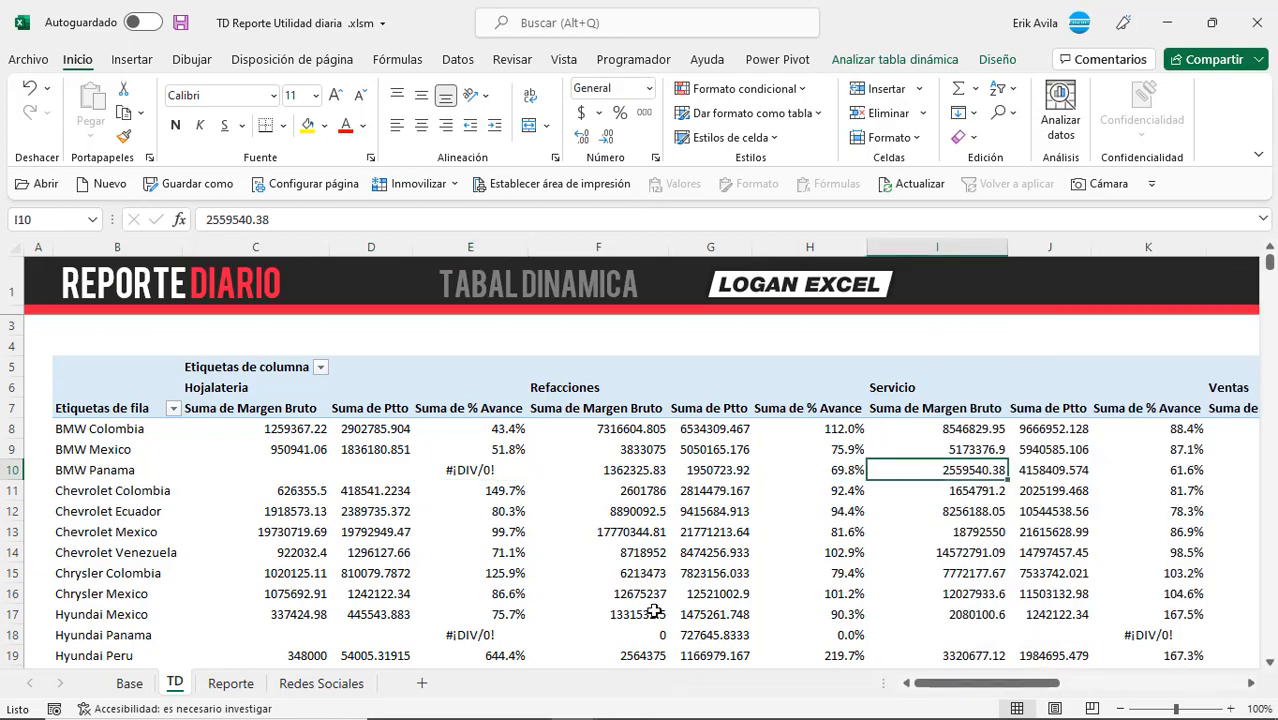
pyautogui.moveTo(939, 686)
pyautogui.mouseDown()
pyautogui.moveTo(1052, 686)
pyautogui.moveTo(935, 686)
pyautogui.mouseUp()
pyautogui.scroll(-1, 273, 520)
pyautogui.scroll(1, 273, 520)
# Step: Apply the custom number format ###,###, to all Suma de Margen Bruto columns
pyautogui.click(276, 399)
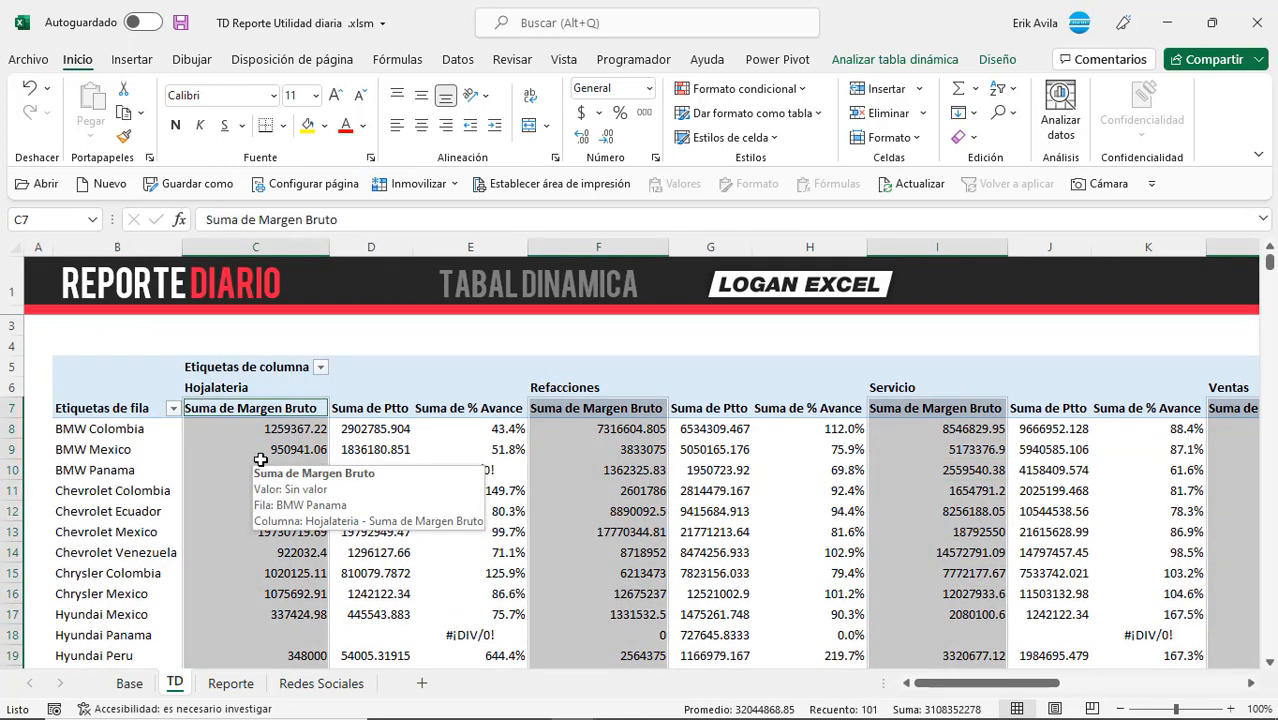
pyautogui.hotkey('ctrl', '1')
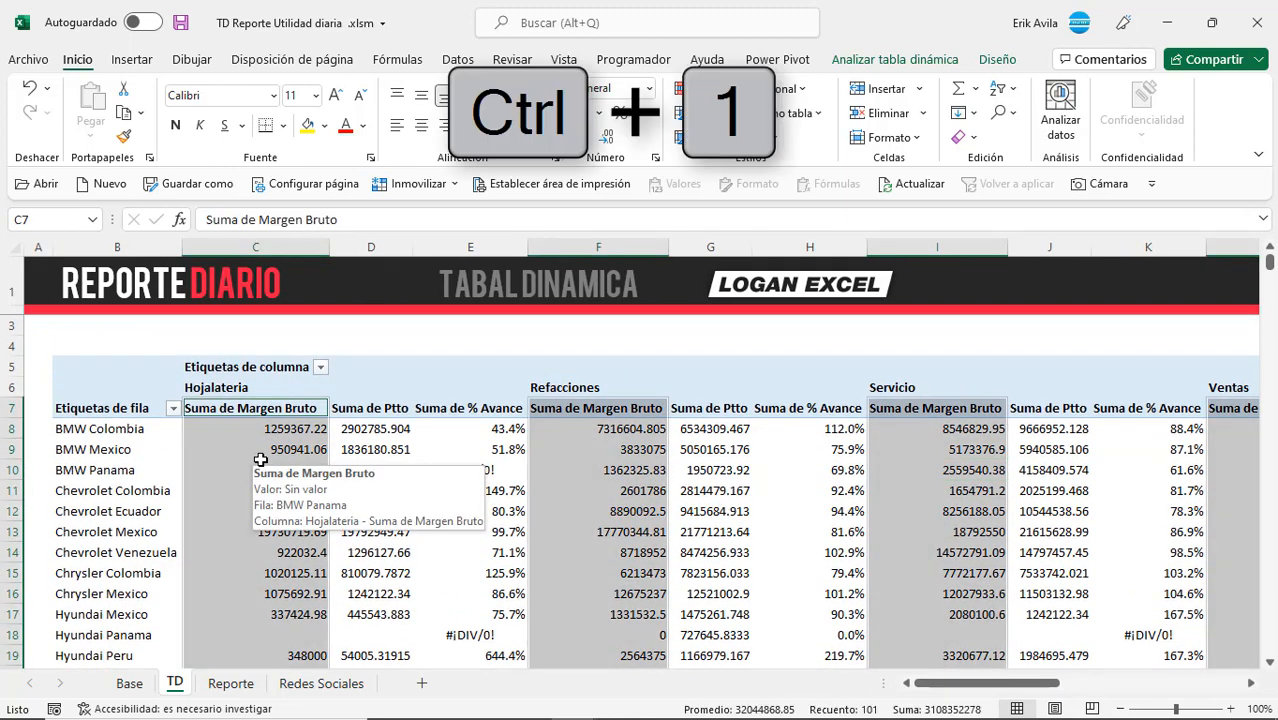
pyautogui.click(432, 431)
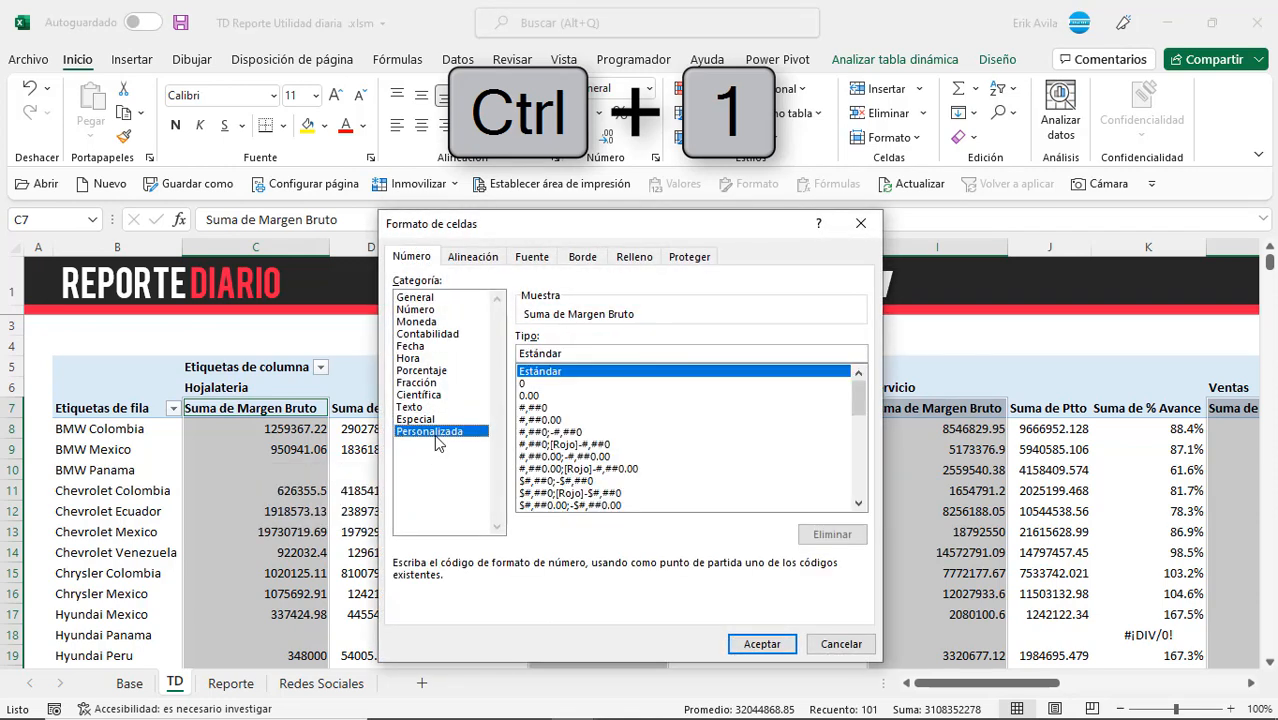
pyautogui.moveTo(550, 353); pyautogui.dragTo(478, 353)
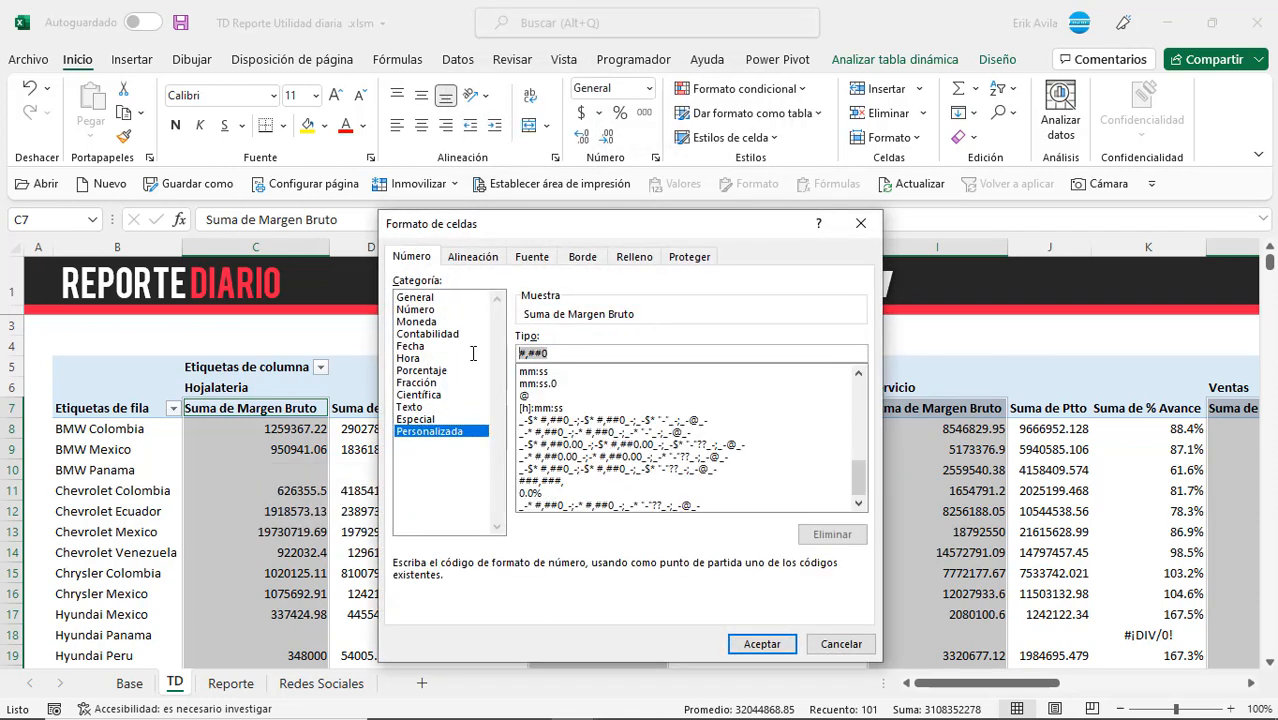
pyautogui.press('BackSpace')
pyautogui.write('##')
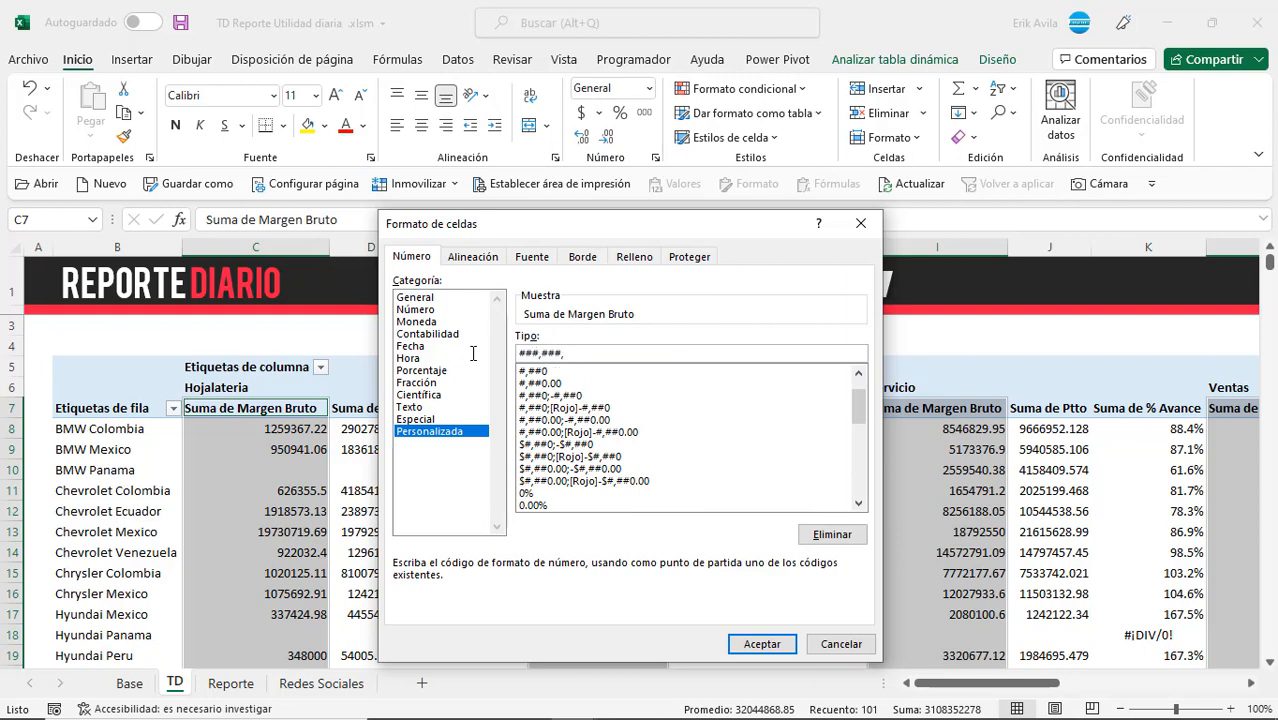
pyautogui.click(761, 645)
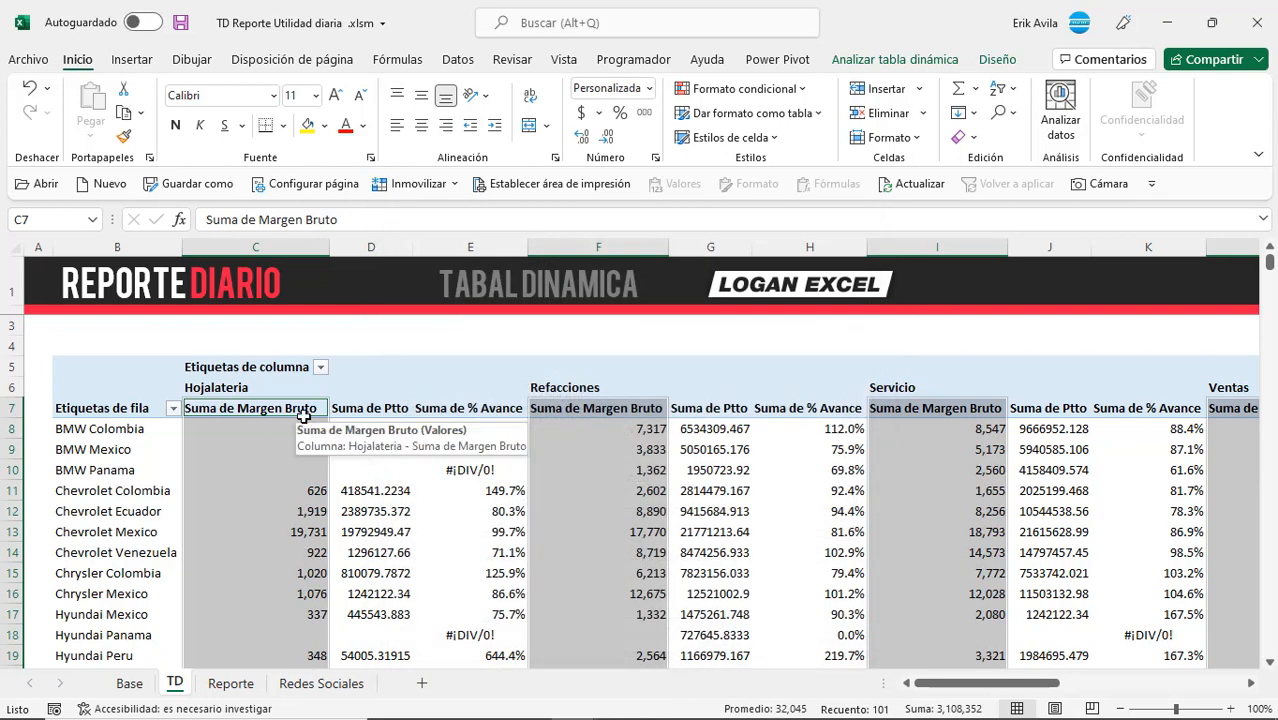
# Step: Apply the custom number format ###,###, to all Suma de Ptto columns of the pivot table
pyautogui.click(356, 410)
pyautogui.click(355, 472)
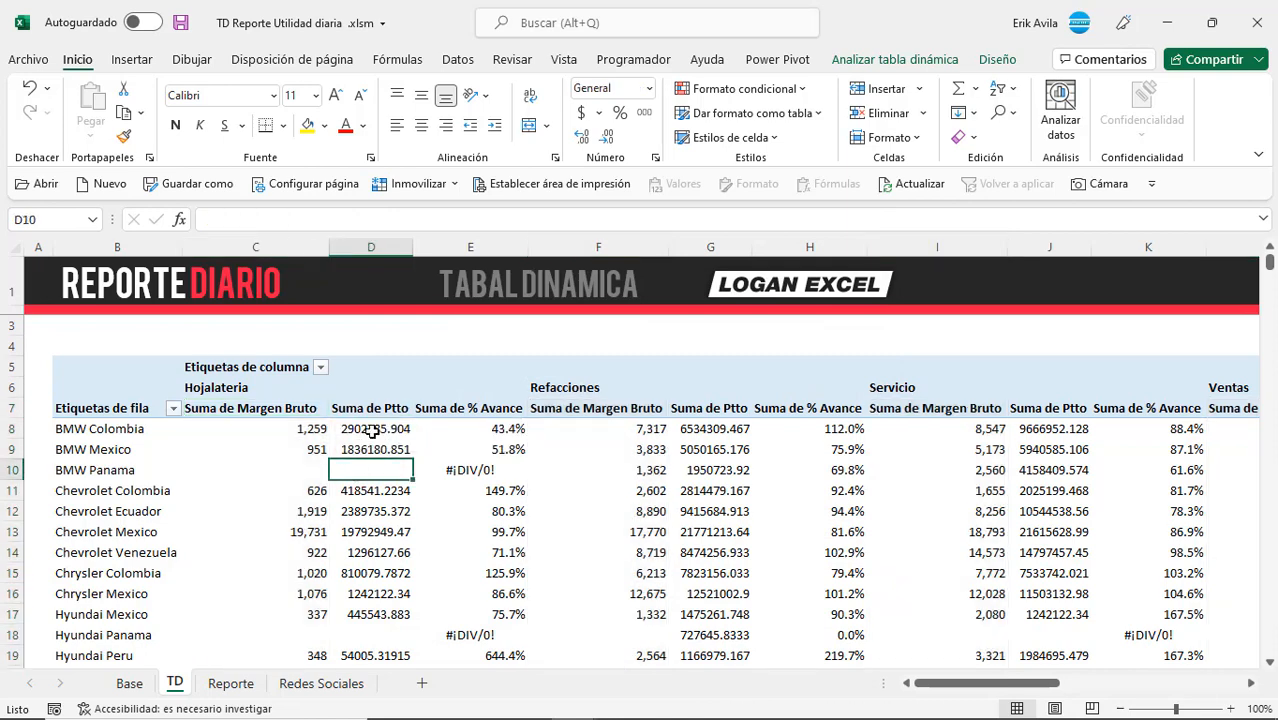
pyautogui.click(379, 400)
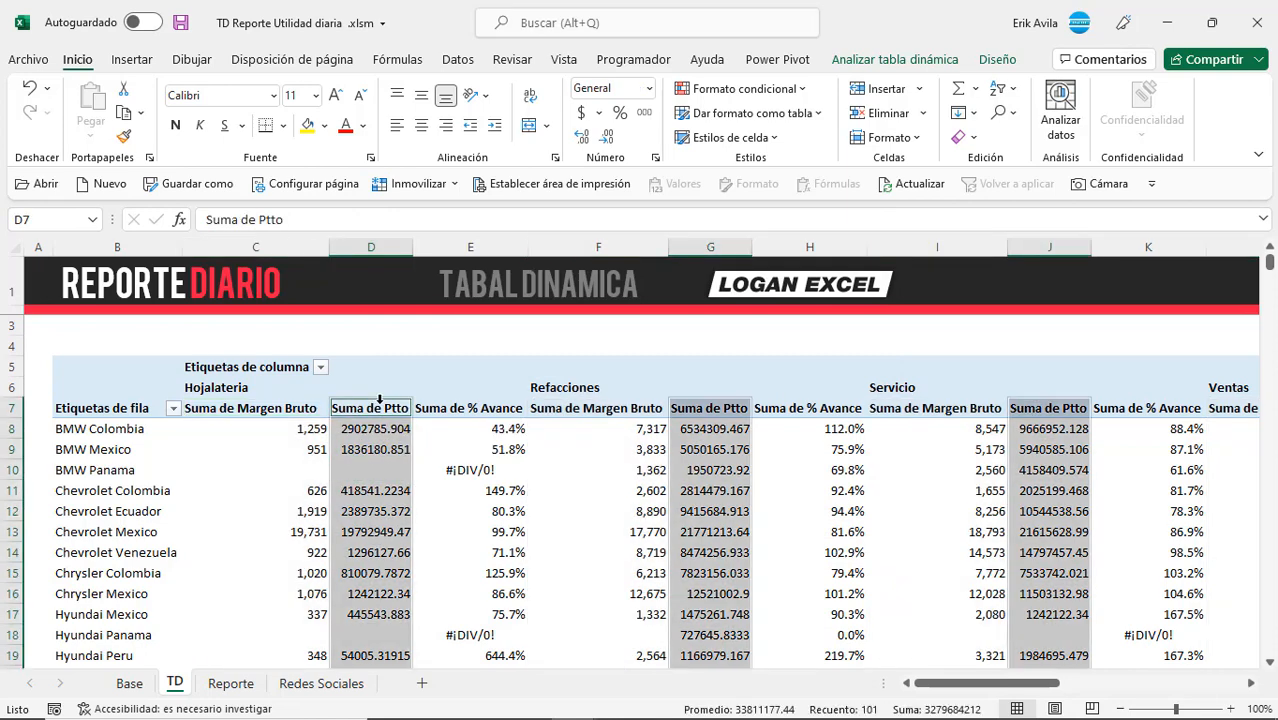
pyautogui.hotkey('ctrl', '1')
pyautogui.click(430, 431)
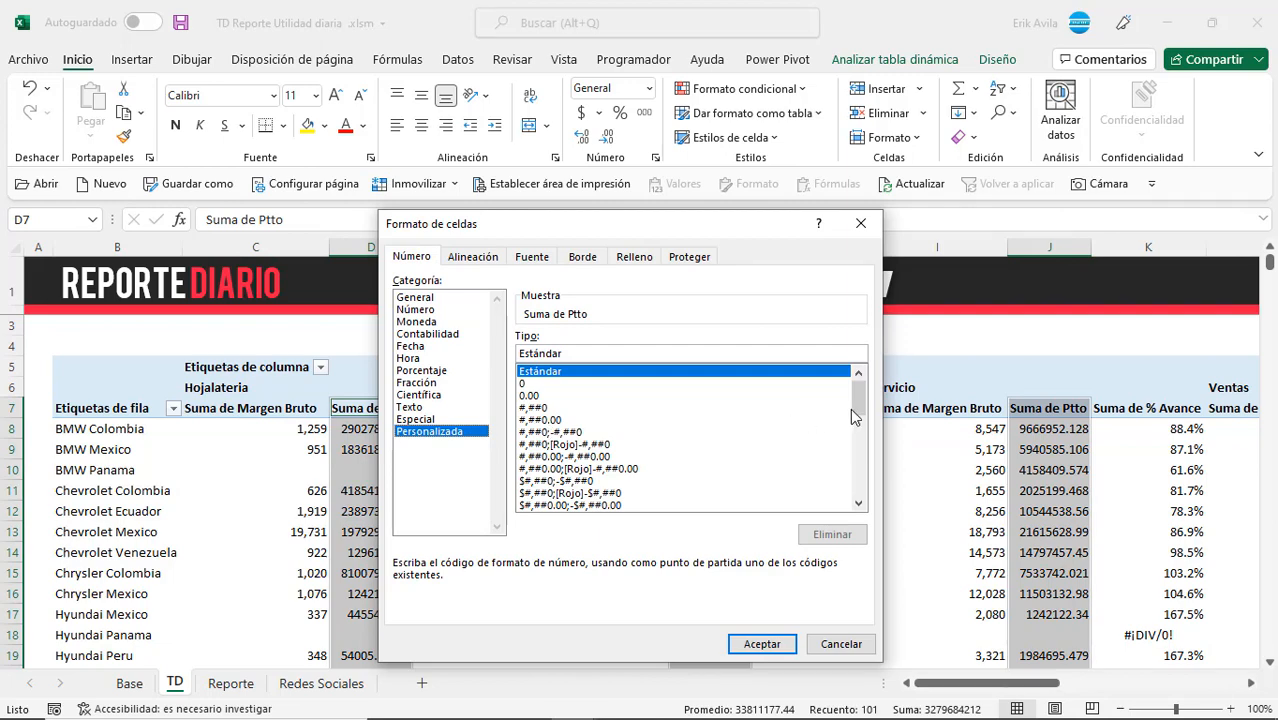
pyautogui.moveTo(852, 410); pyautogui.dragTo(858, 482)
pyautogui.click(590, 481)
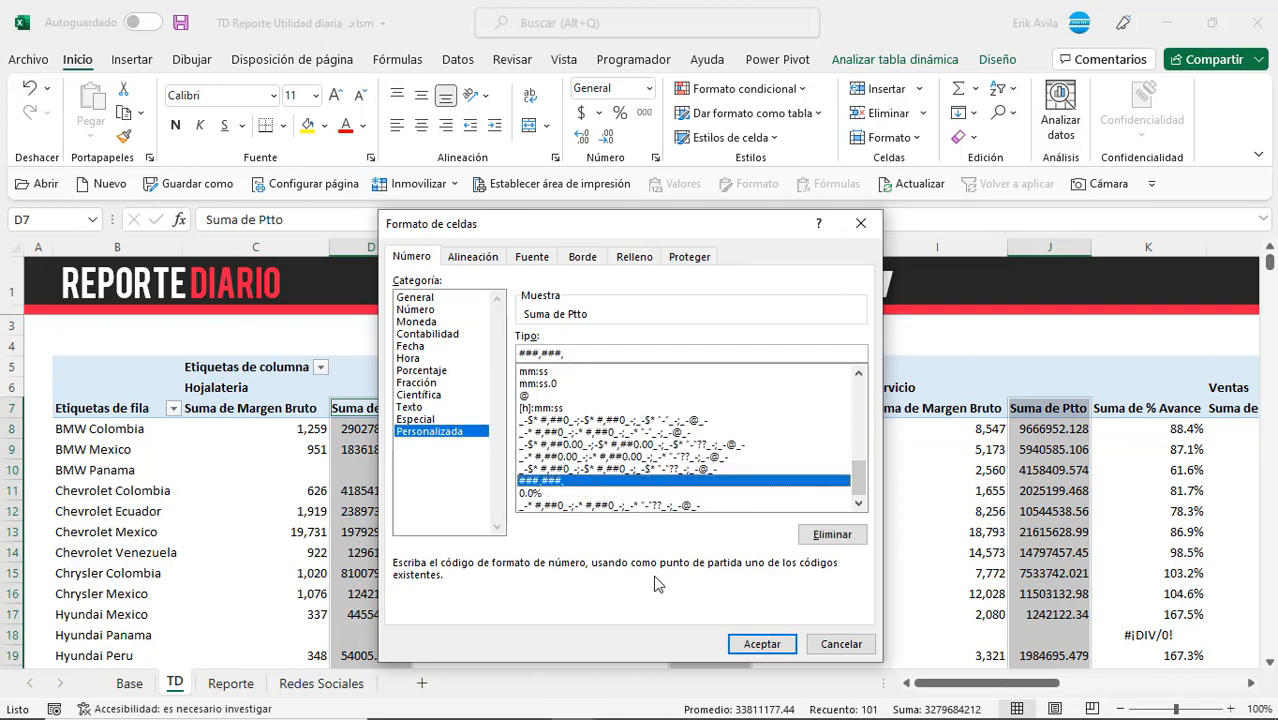
pyautogui.click(761, 644)
pyautogui.press('Left')
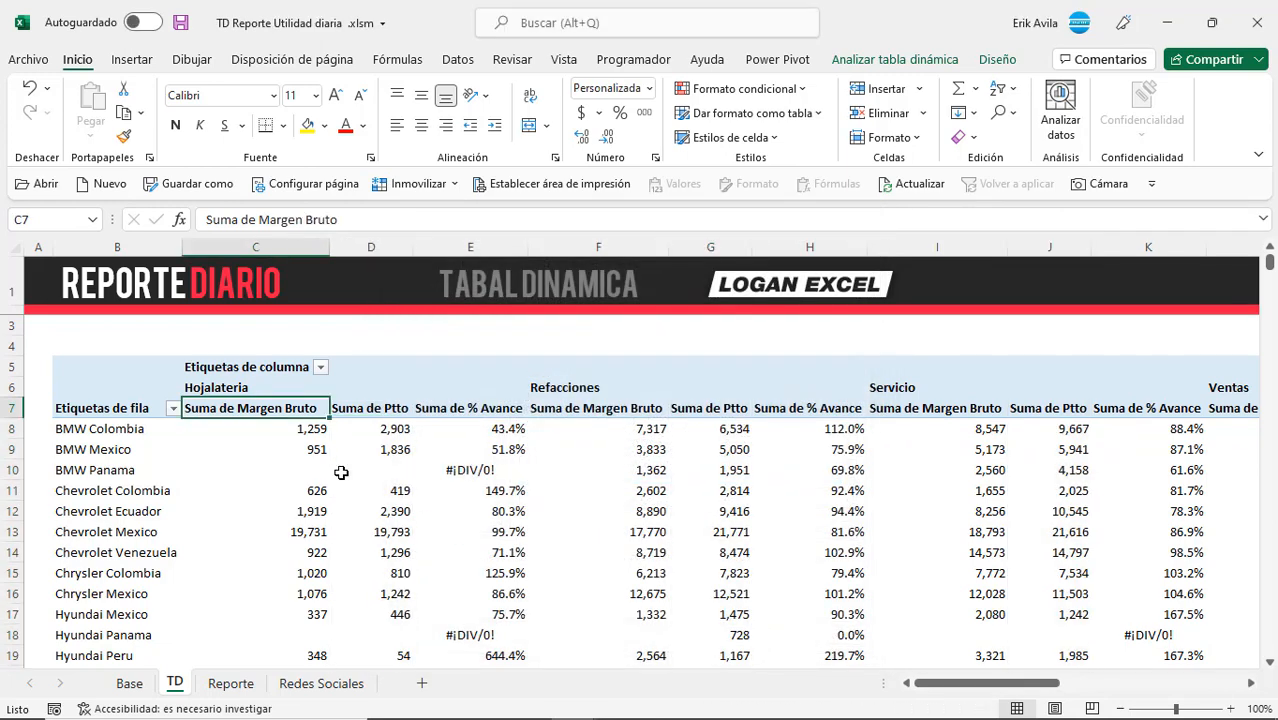
# Step: Narrow the pivot table's value columns, from column C onward, to one uniform width
pyautogui.moveTo(314, 247); pyautogui.dragTo(777, 292)
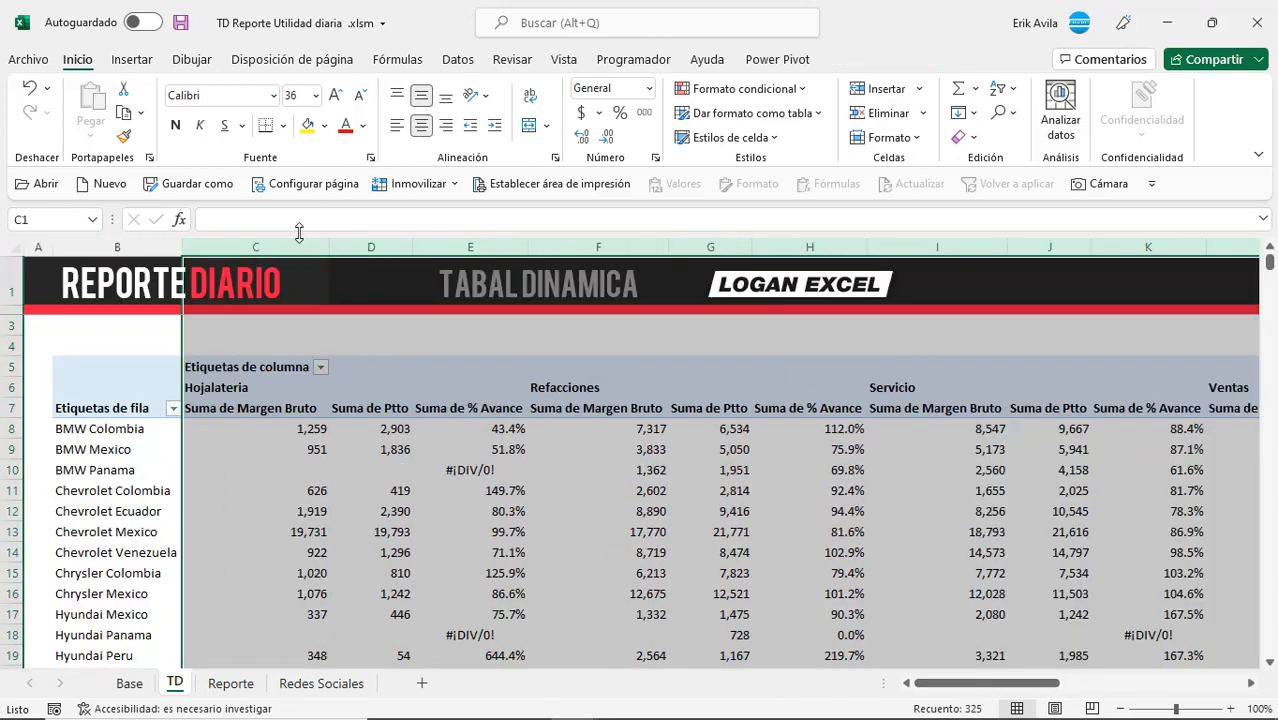
pyautogui.moveTo(332, 246); pyautogui.dragTo(254, 245)
pyautogui.click(222, 411)
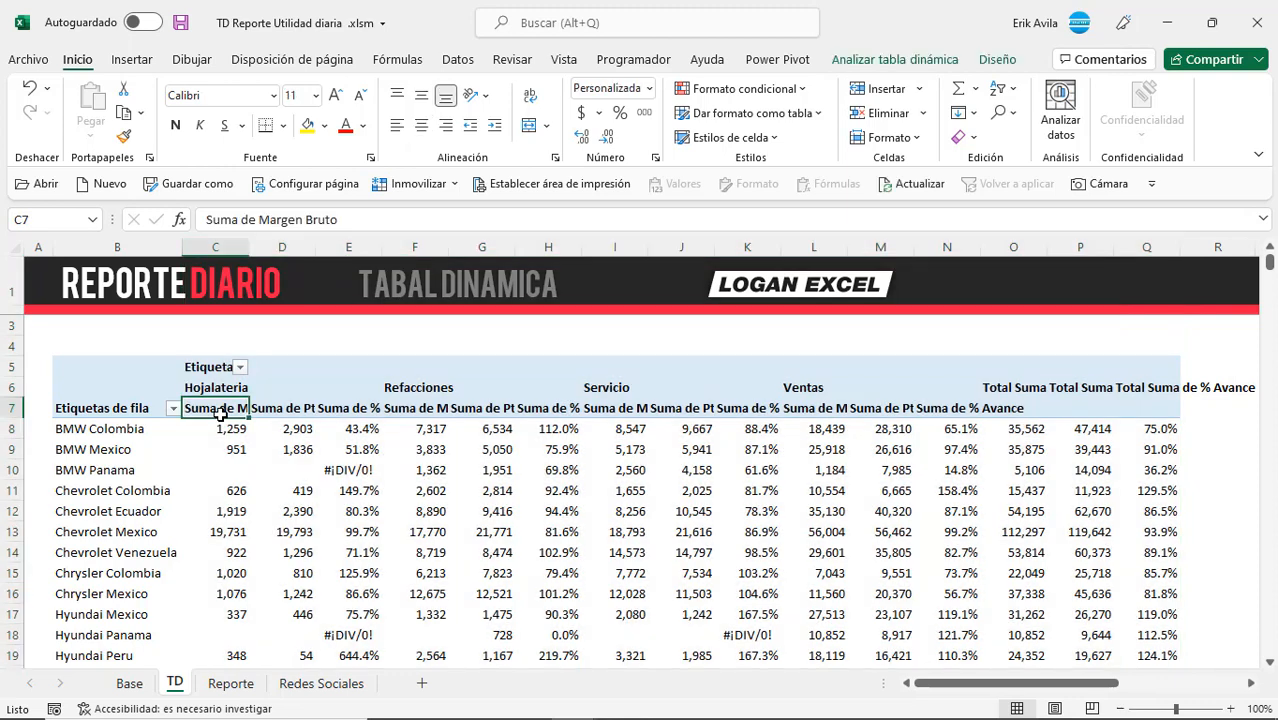
# Step: Rename the Suma de Margen Bruto value header in C7 as Margen
pyautogui.click(230, 509)
pyautogui.click(228, 411)
pyautogui.click(231, 449)
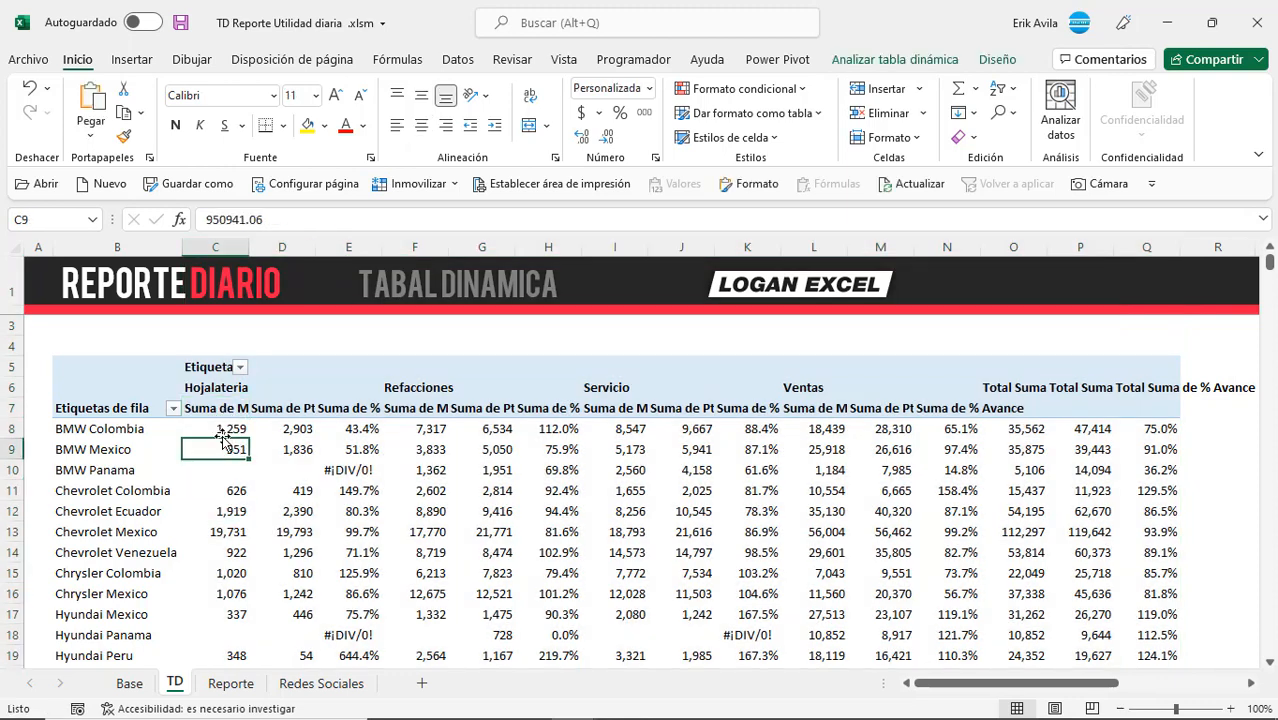
pyautogui.click(221, 399)
pyautogui.click(217, 417)
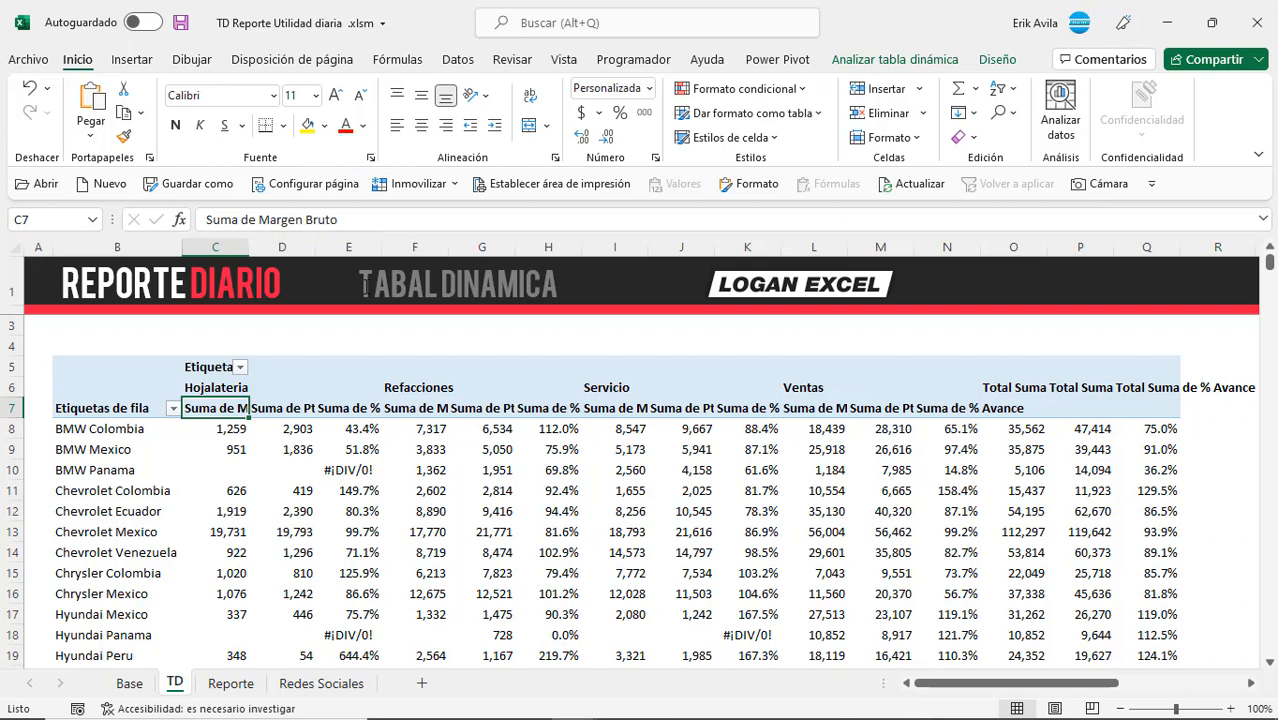
pyautogui.write('Ma')
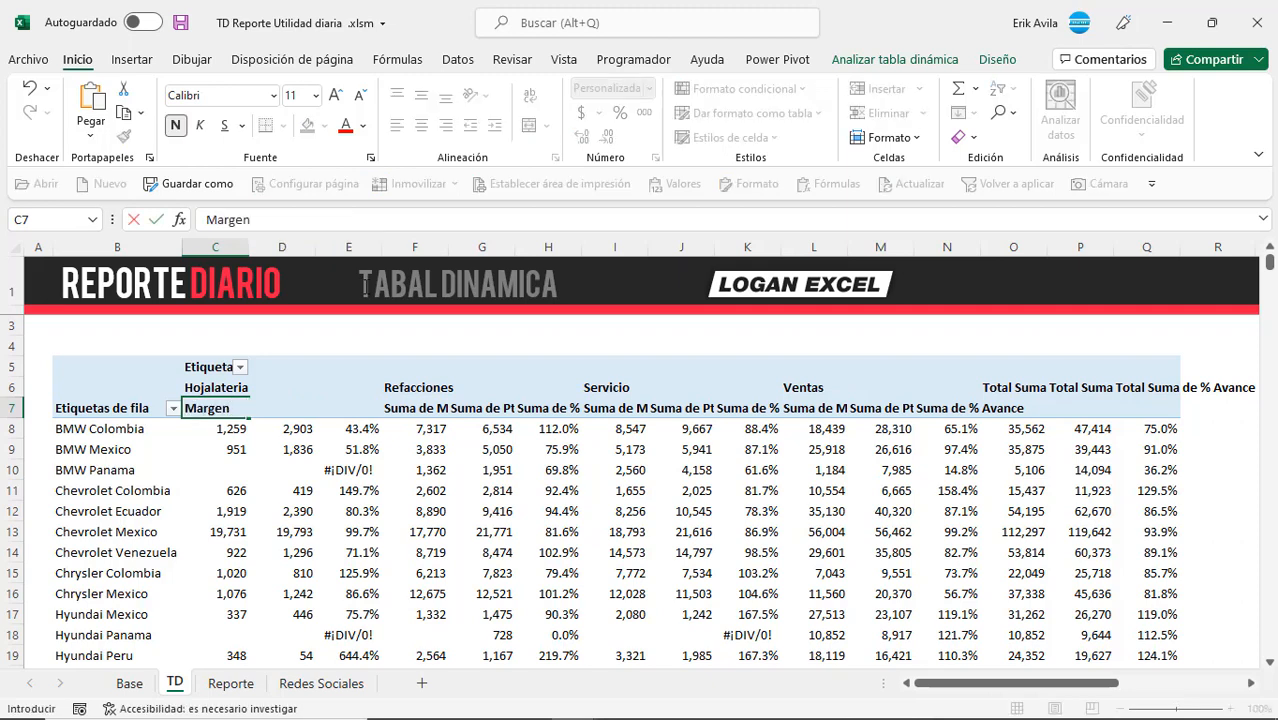
pyautogui.write('rgen')
pyautogui.press('Return')
pyautogui.press('Up')
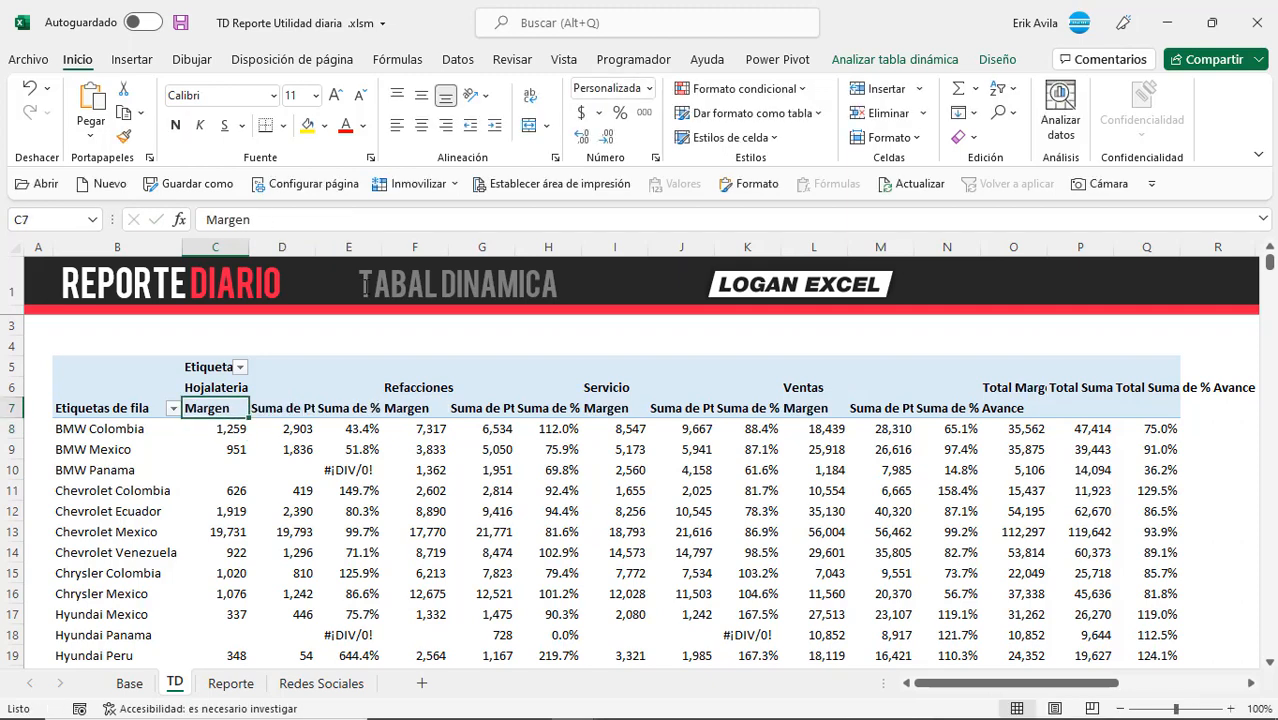
# Step: Rename the Suma de Ptto value header in D7 as Ptto followed by a trailing space
pyautogui.click(273, 411)
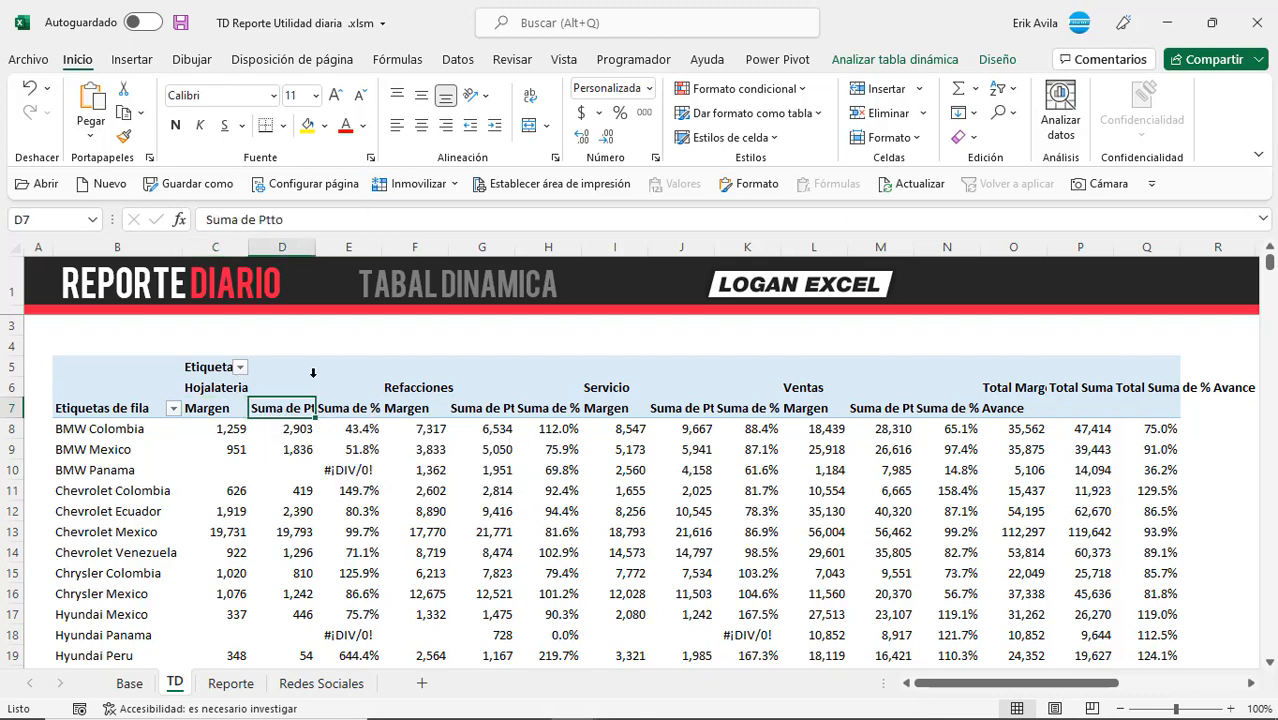
pyautogui.click(259, 219)
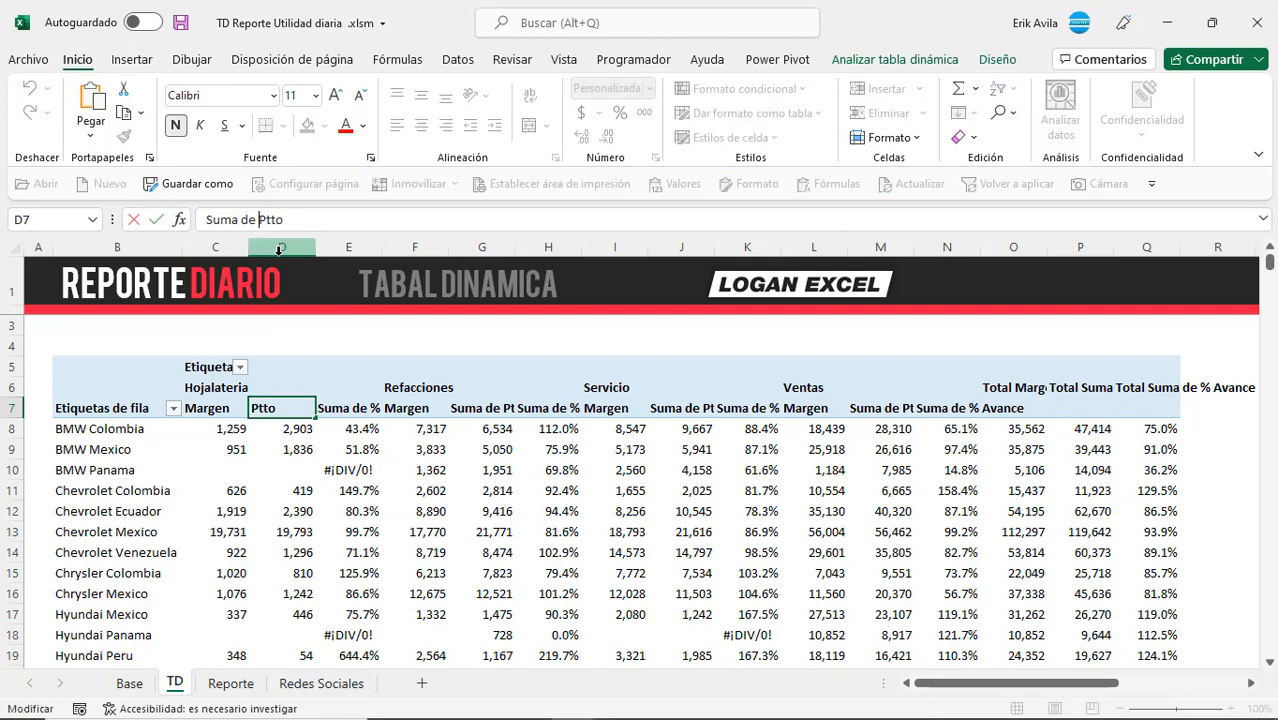
pyautogui.hotkey('shift', 'Home')
pyautogui.press('BackSpace')
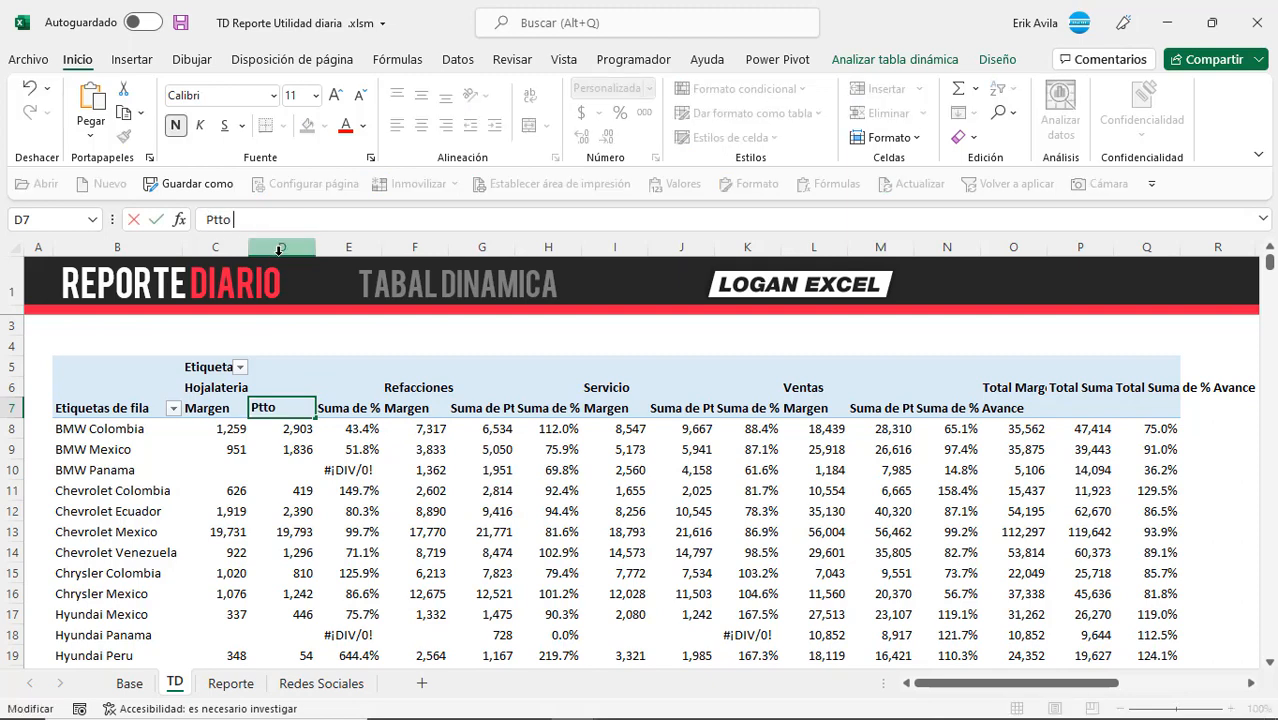
pyautogui.press('Return')
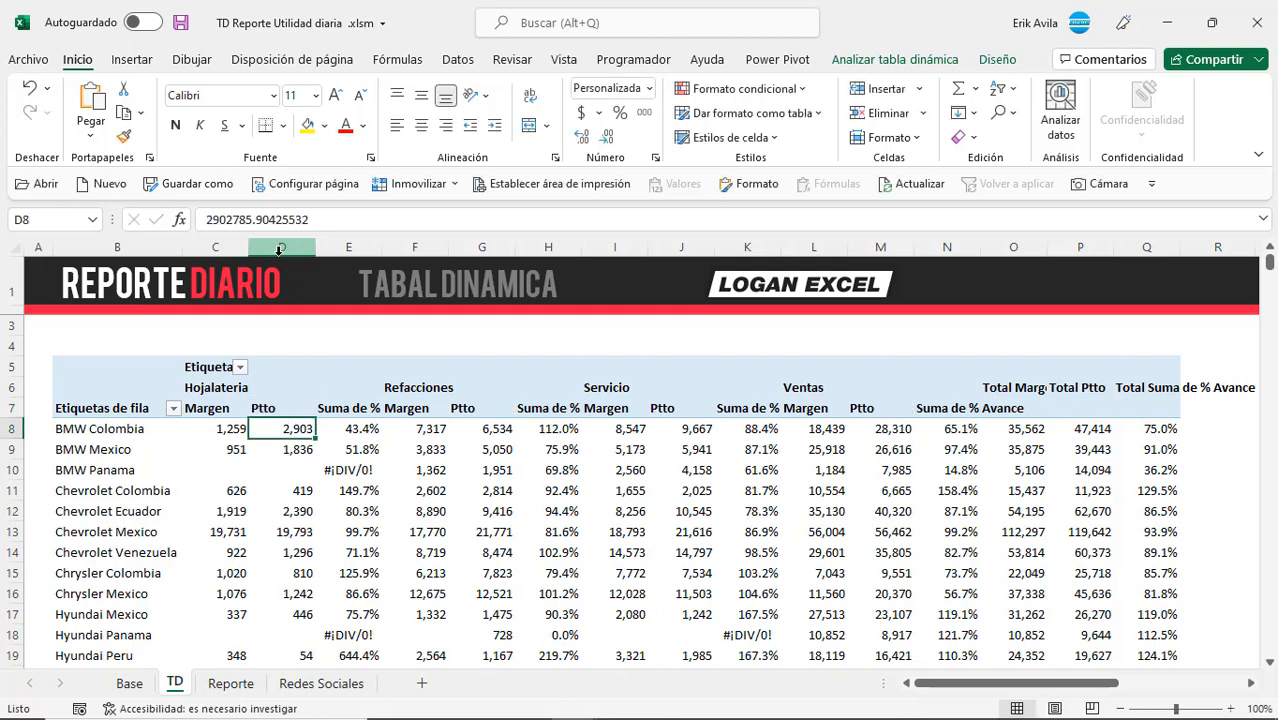
pyautogui.press('Up')
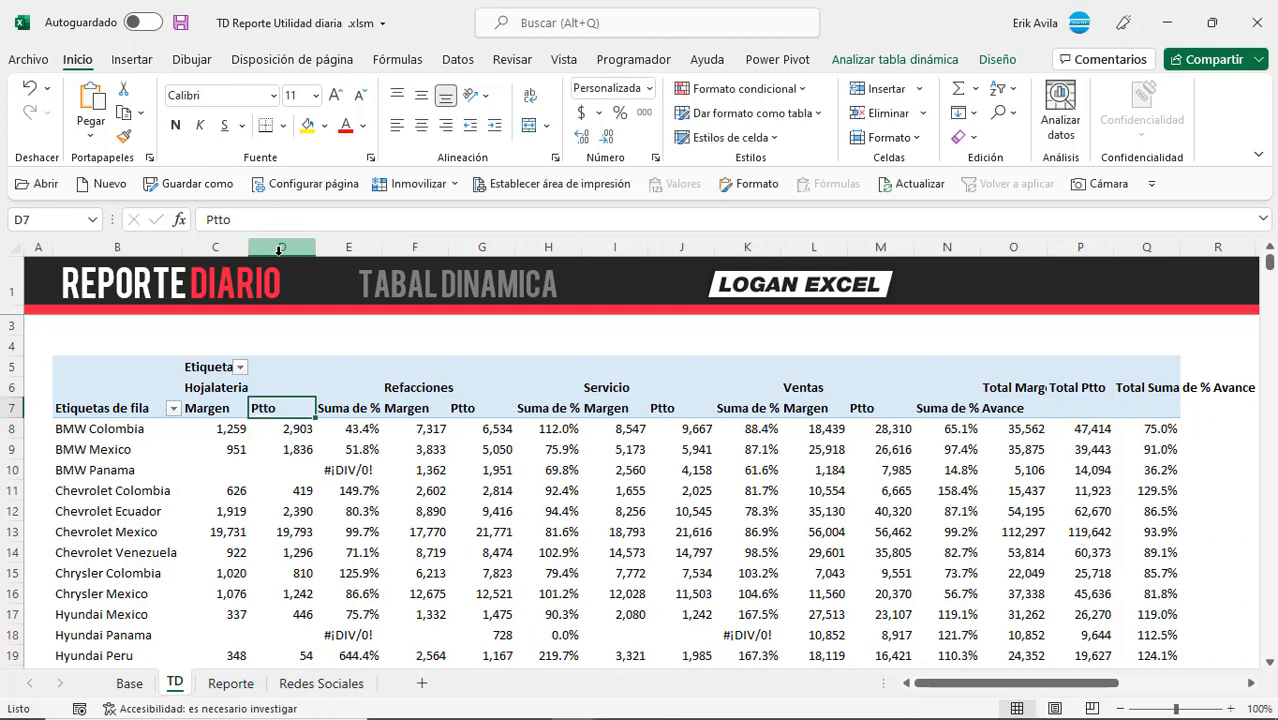
# Step: Rename the Suma de % Avance value header in E7 as % Avance followed by a trailing space
pyautogui.click(338, 410)
pyautogui.click(261, 220)
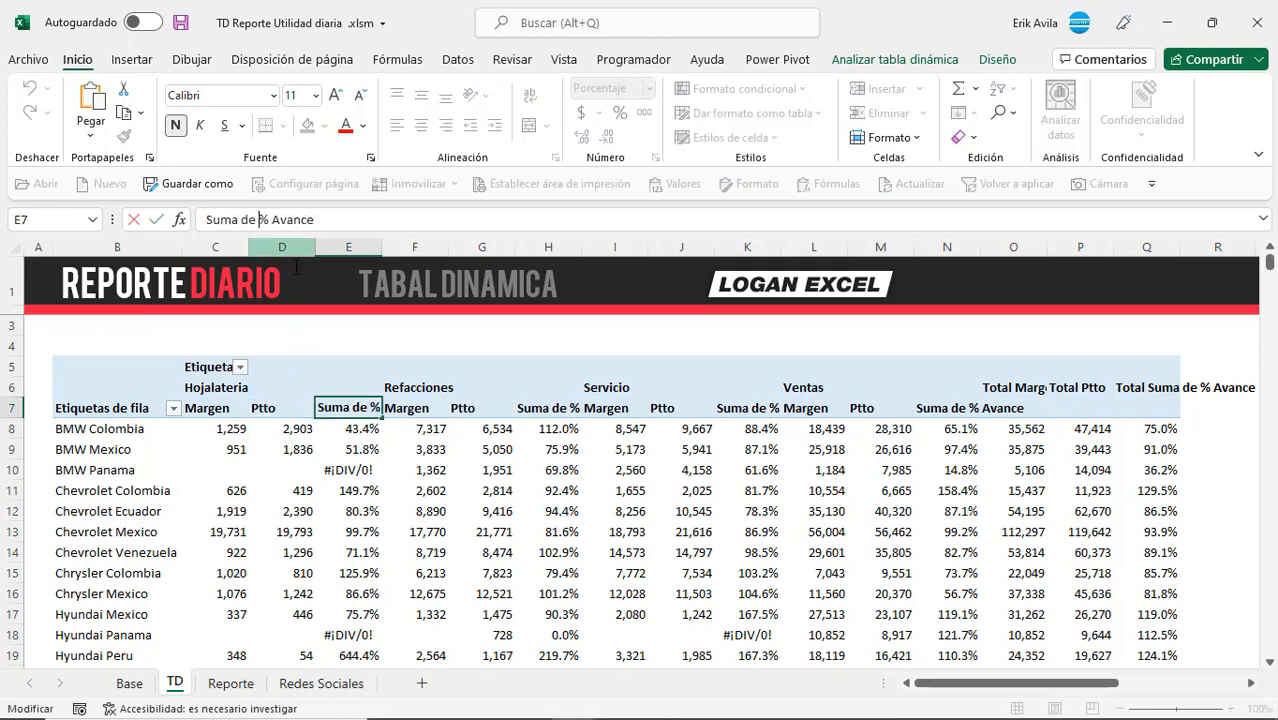
pyautogui.hotkey('shift', 'Home')
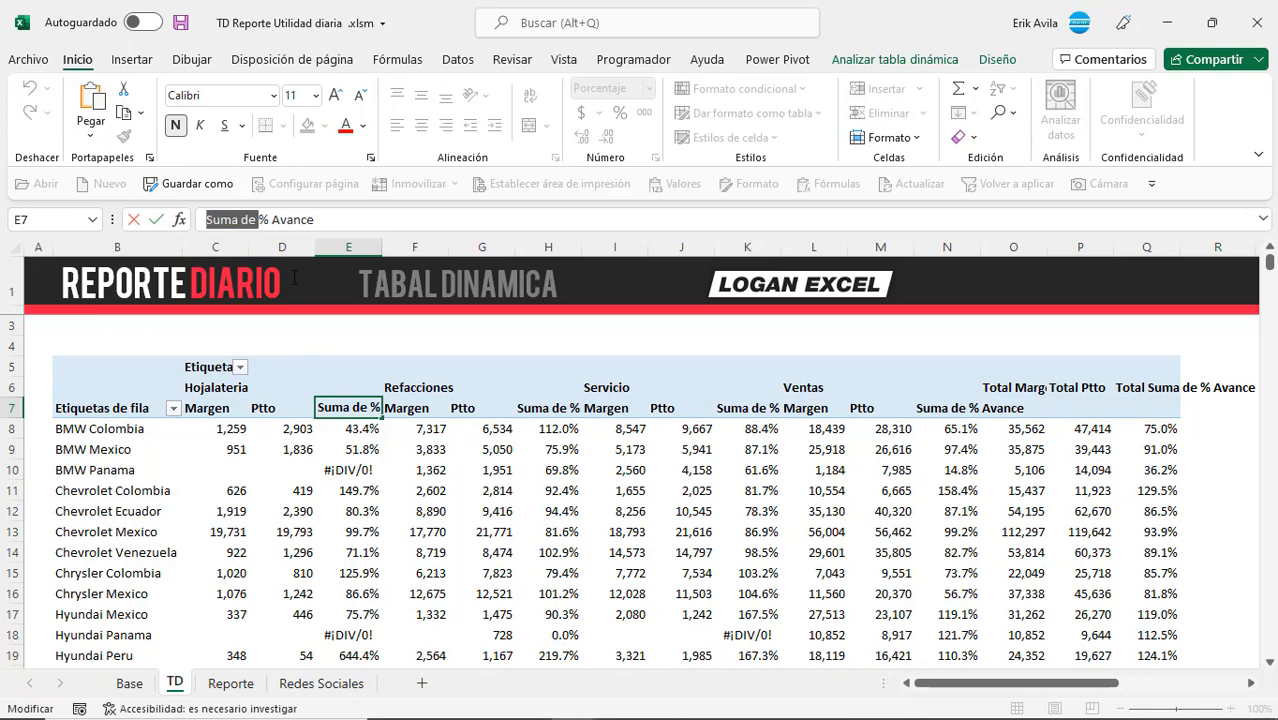
pyautogui.press('Delete')
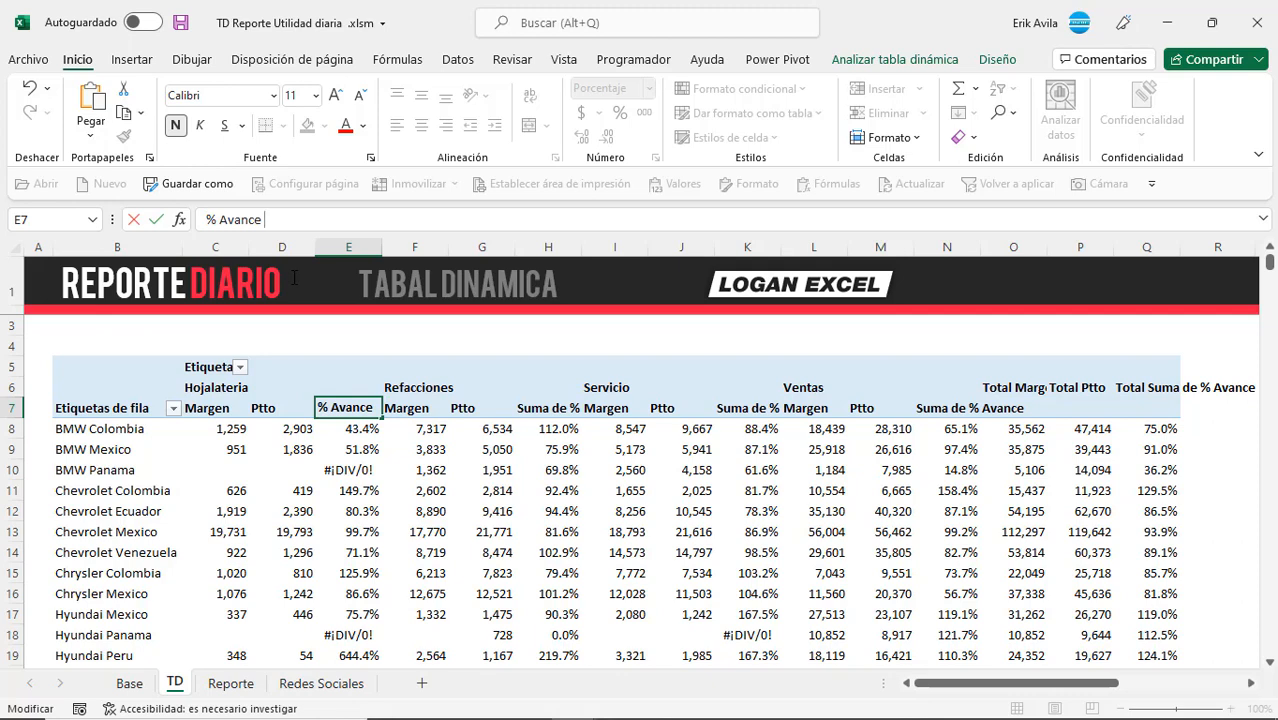
pyautogui.press('Return')
pyautogui.click(500, 531)
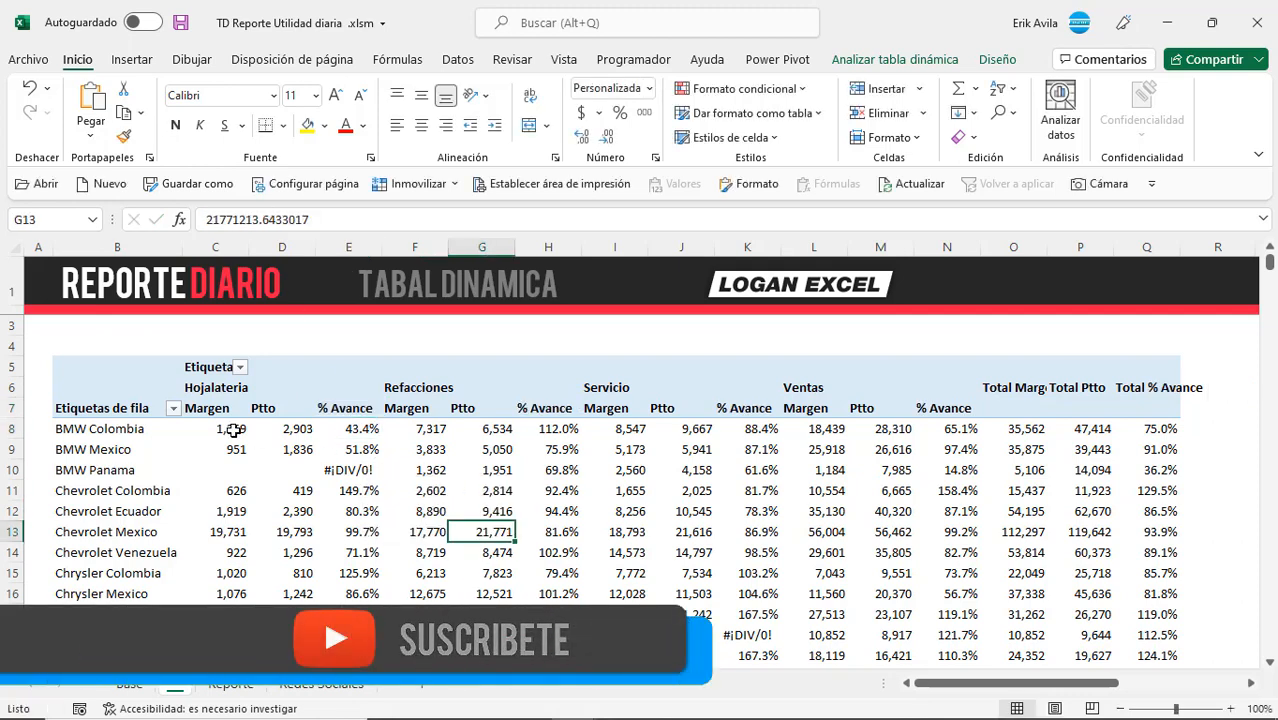
# Step: Review the renamed headers and inspect the division errors in the % Avance columns alongside their Margen and Ptto cells
pyautogui.moveTo(228, 408); pyautogui.dragTo(964, 409)
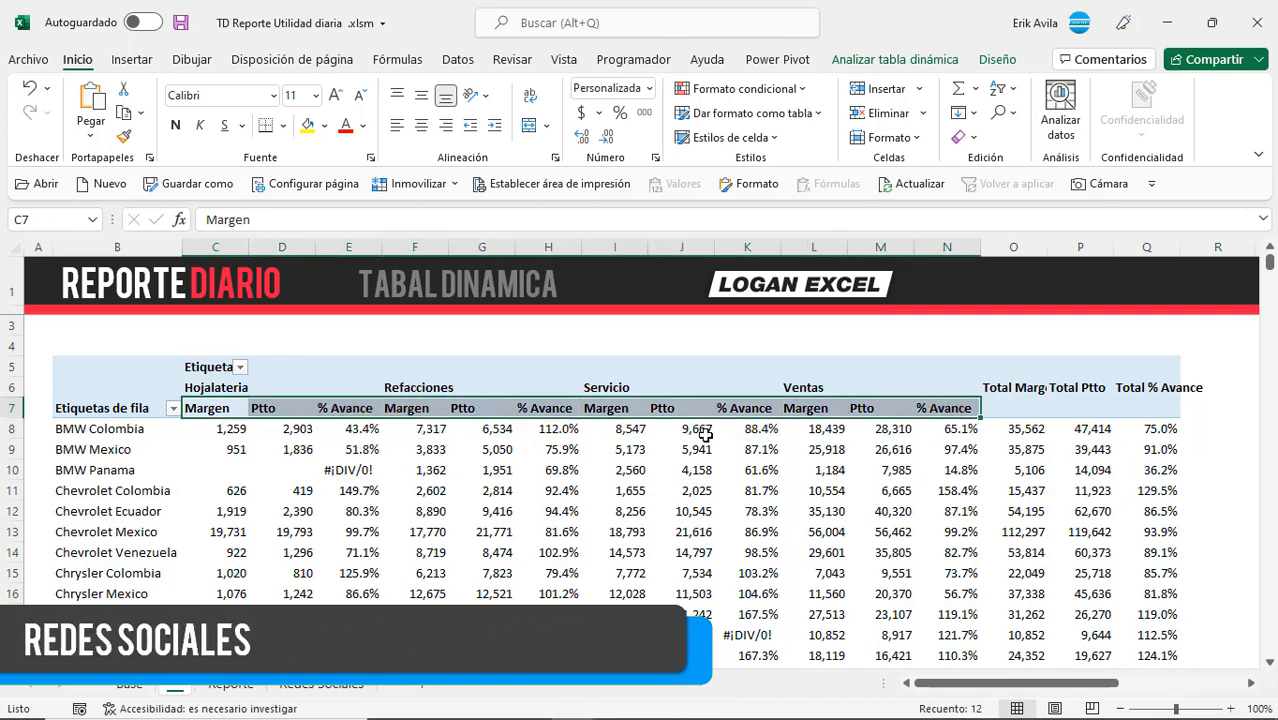
pyautogui.scroll(-4, 338, 437)
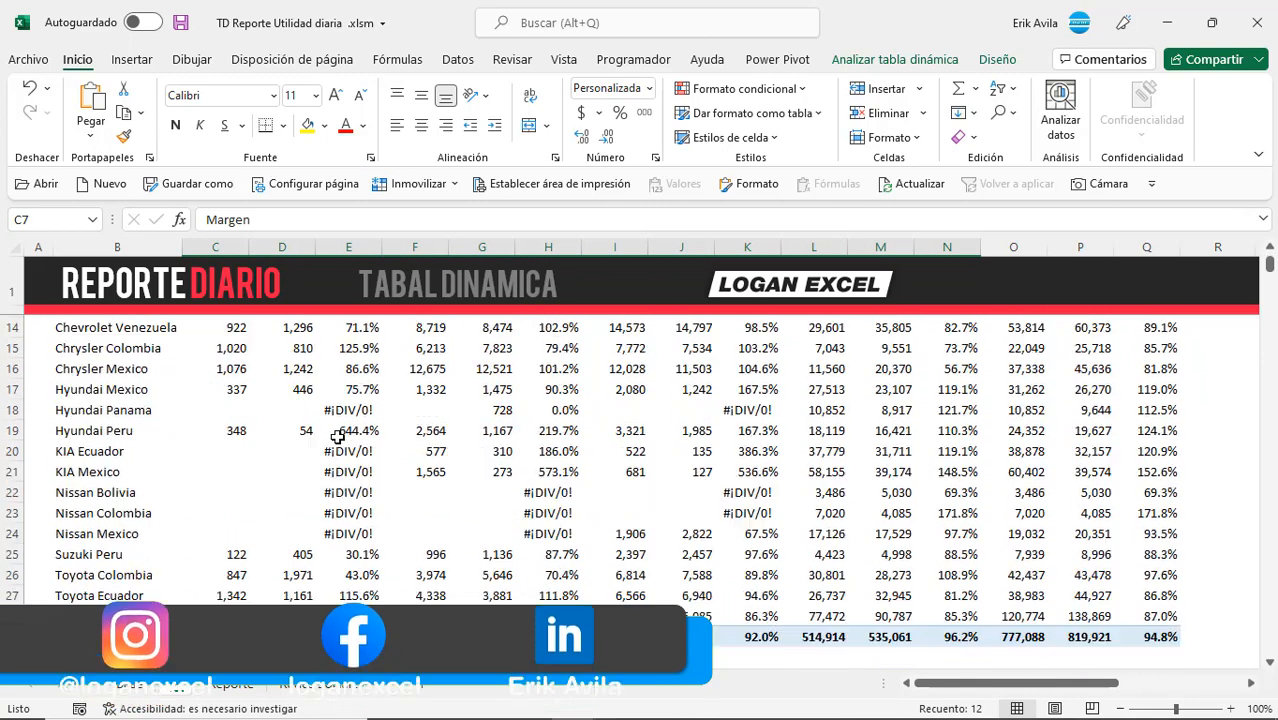
pyautogui.scroll(4, 345, 432)
pyautogui.click(346, 429)
pyautogui.click(334, 469)
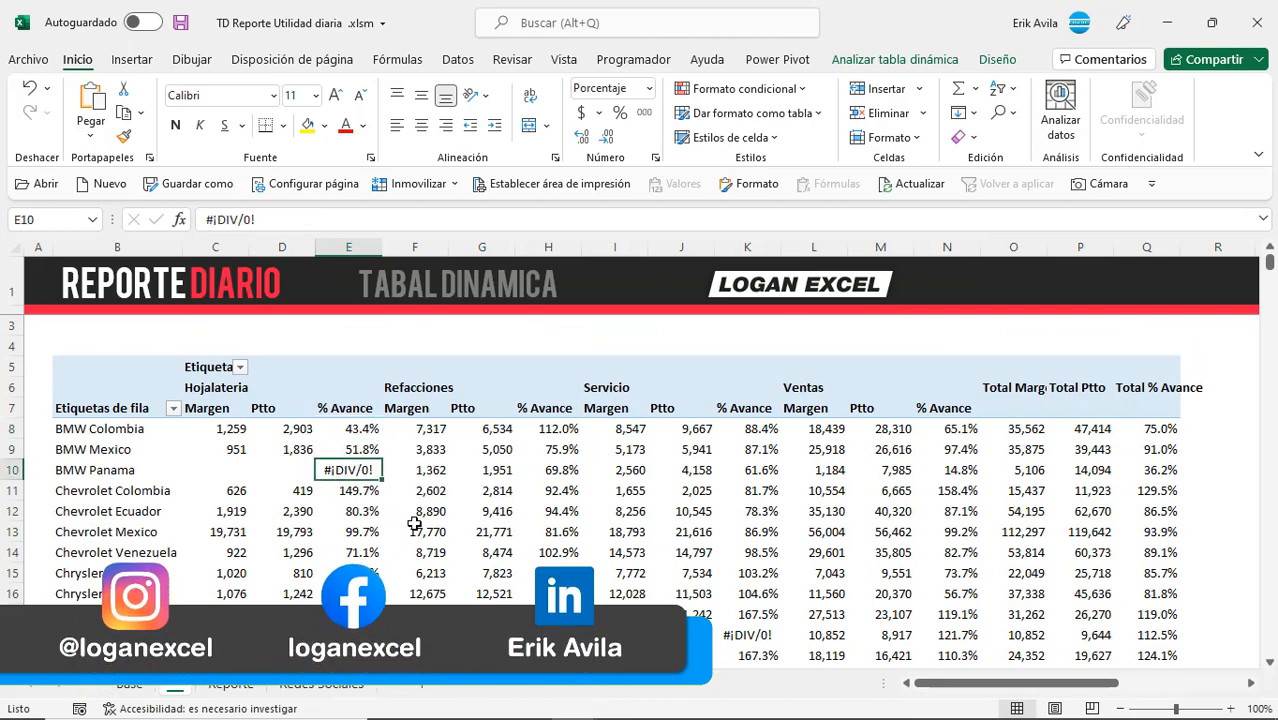
pyautogui.scroll(-2, 400, 520)
pyautogui.click(348, 522)
pyautogui.scroll(-1, 348, 520)
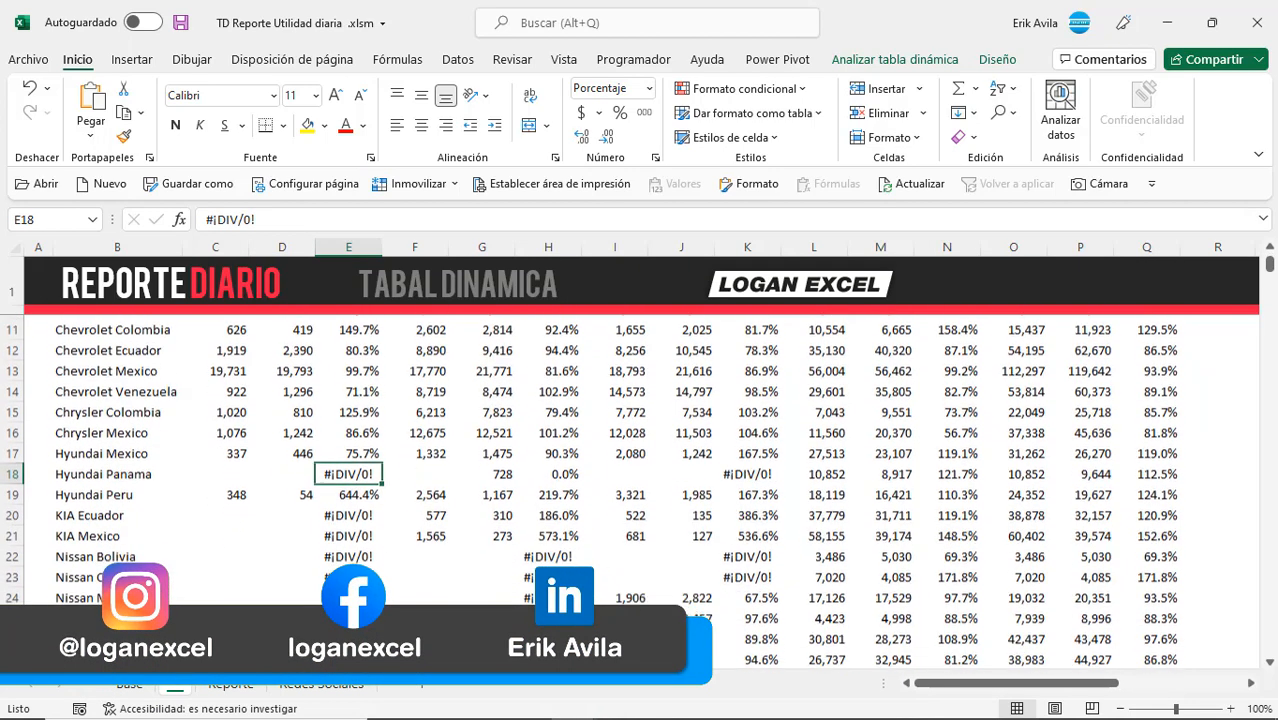
pyautogui.click(348, 546)
pyautogui.moveTo(245, 526); pyautogui.dragTo(265, 562)
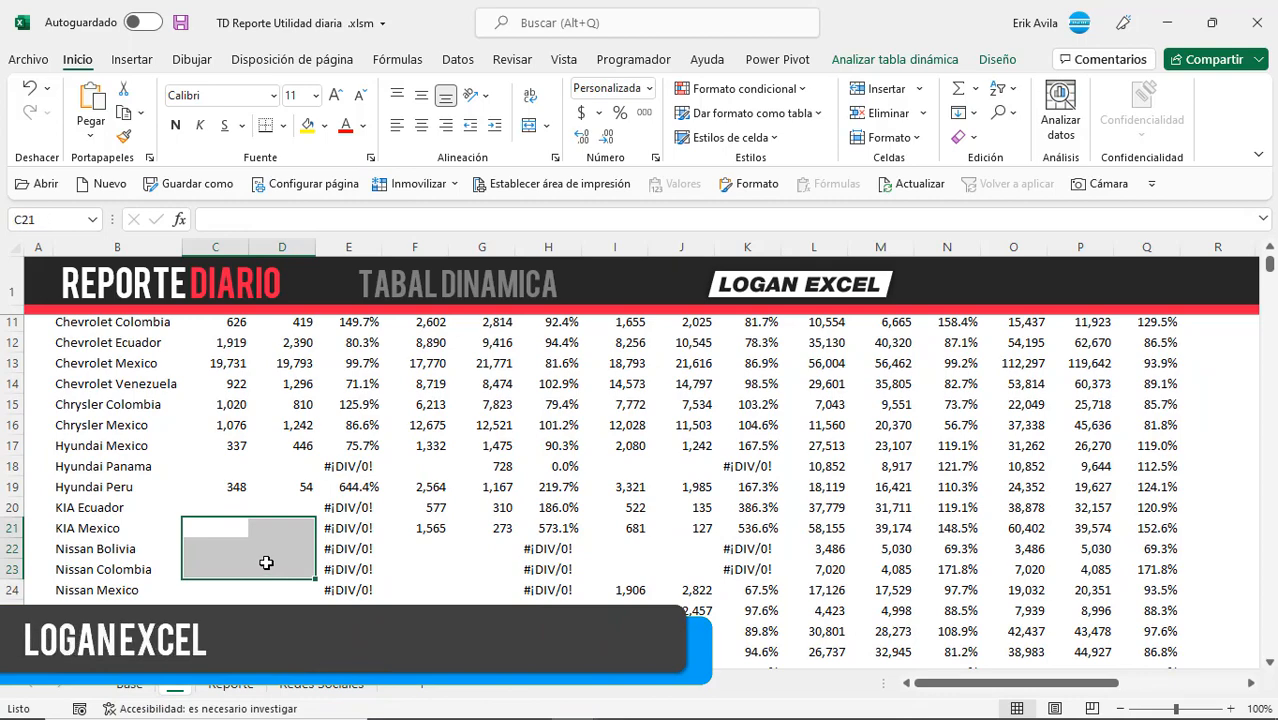
pyautogui.scroll(2, 294, 557)
pyautogui.scroll(-3, 240, 537)
pyautogui.scroll(4, 240, 537)
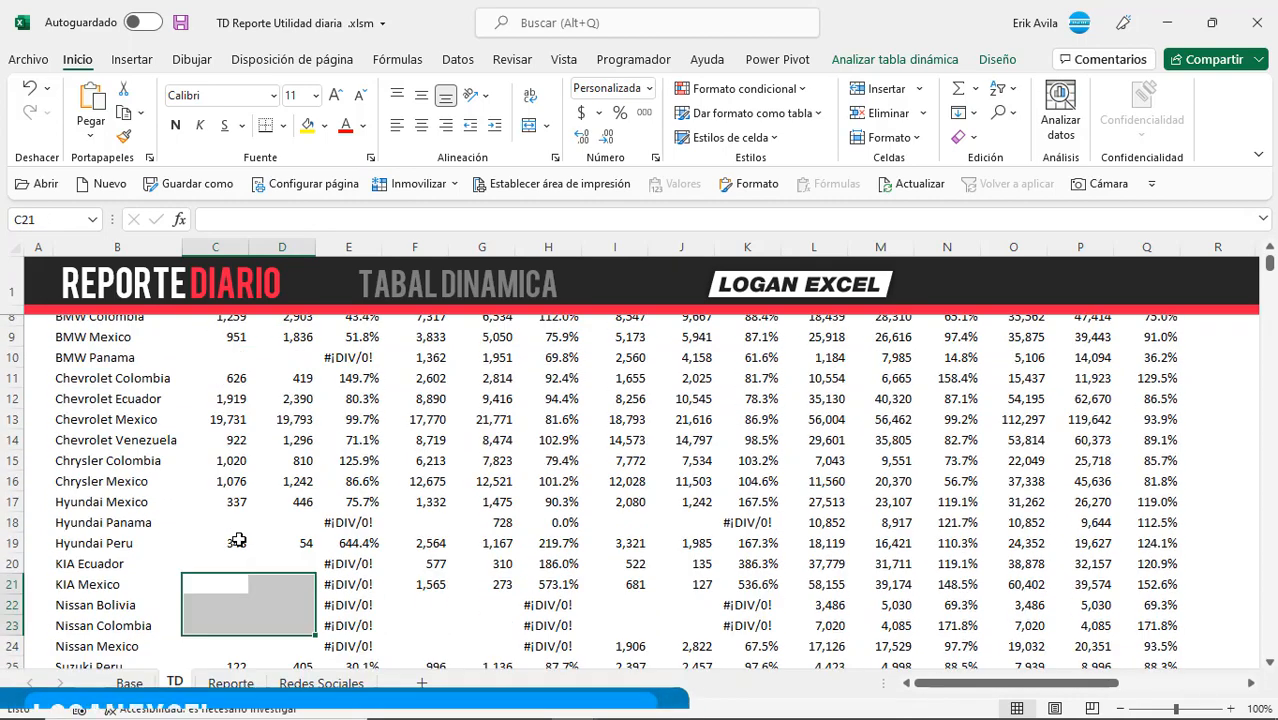
pyautogui.click(341, 490)
pyautogui.click(348, 428)
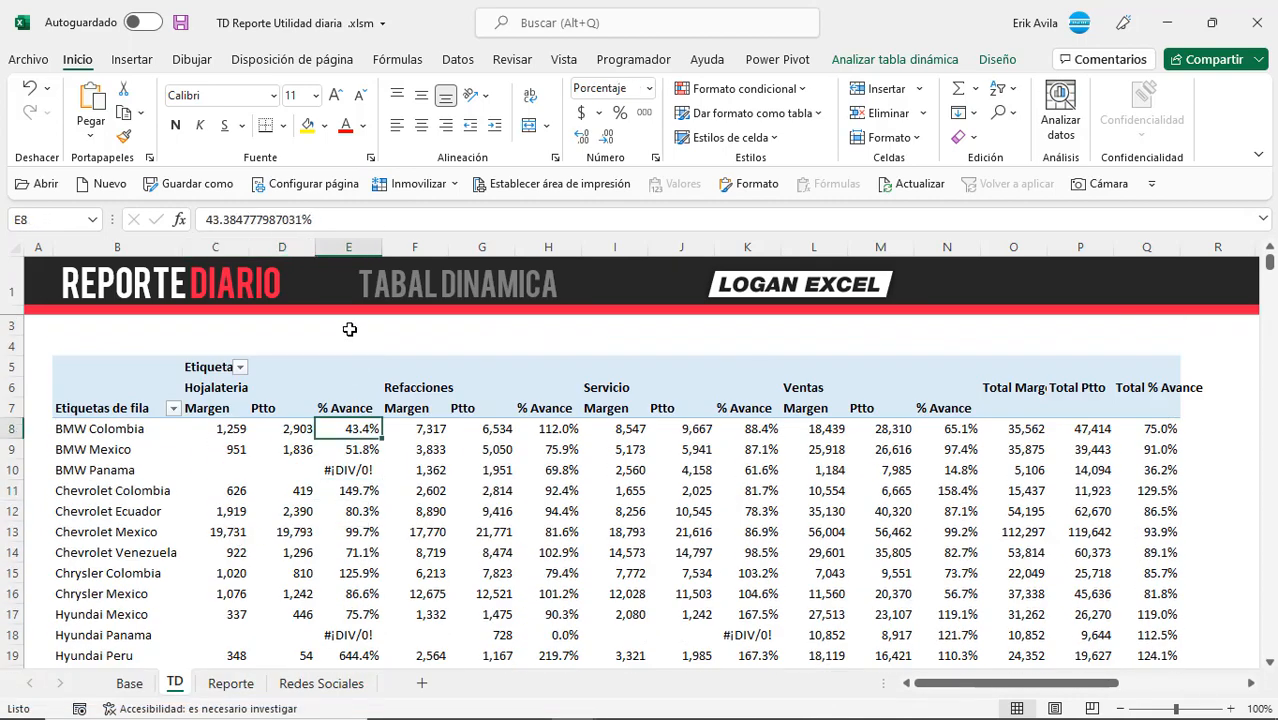
pyautogui.click(348, 329)
pyautogui.write('=si')
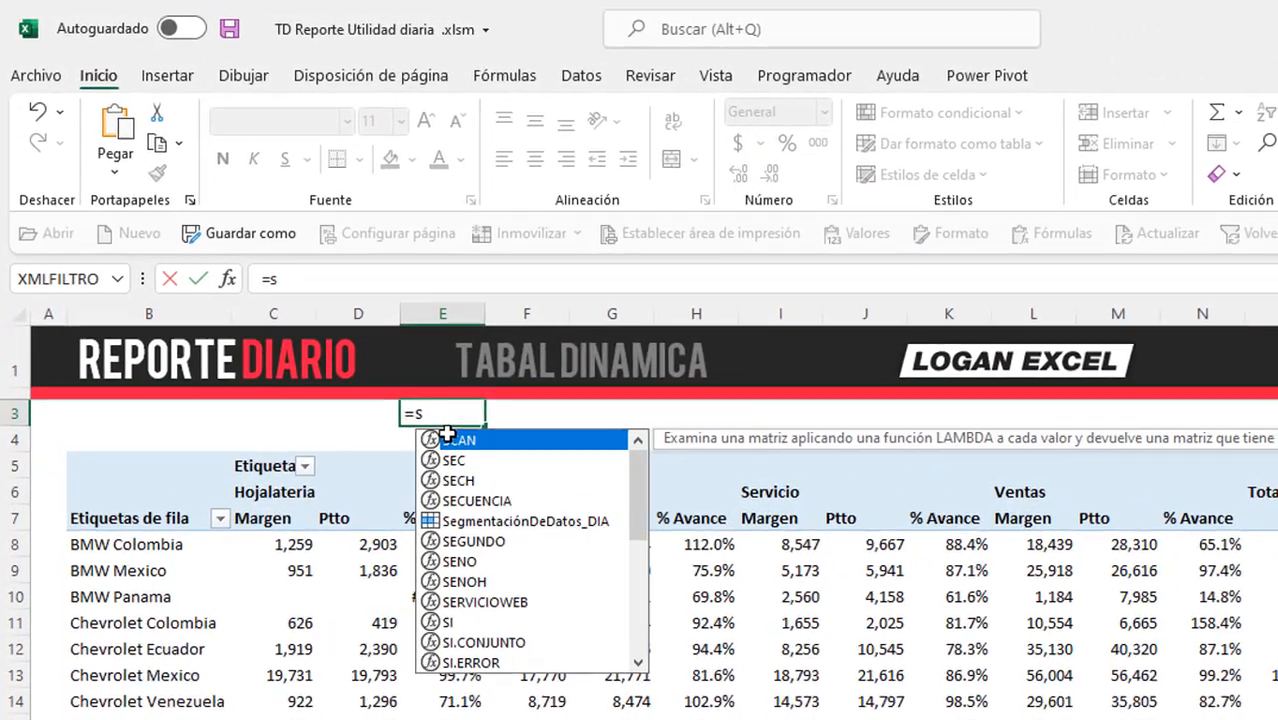
pyautogui.press('Down')
pyautogui.press('Down')
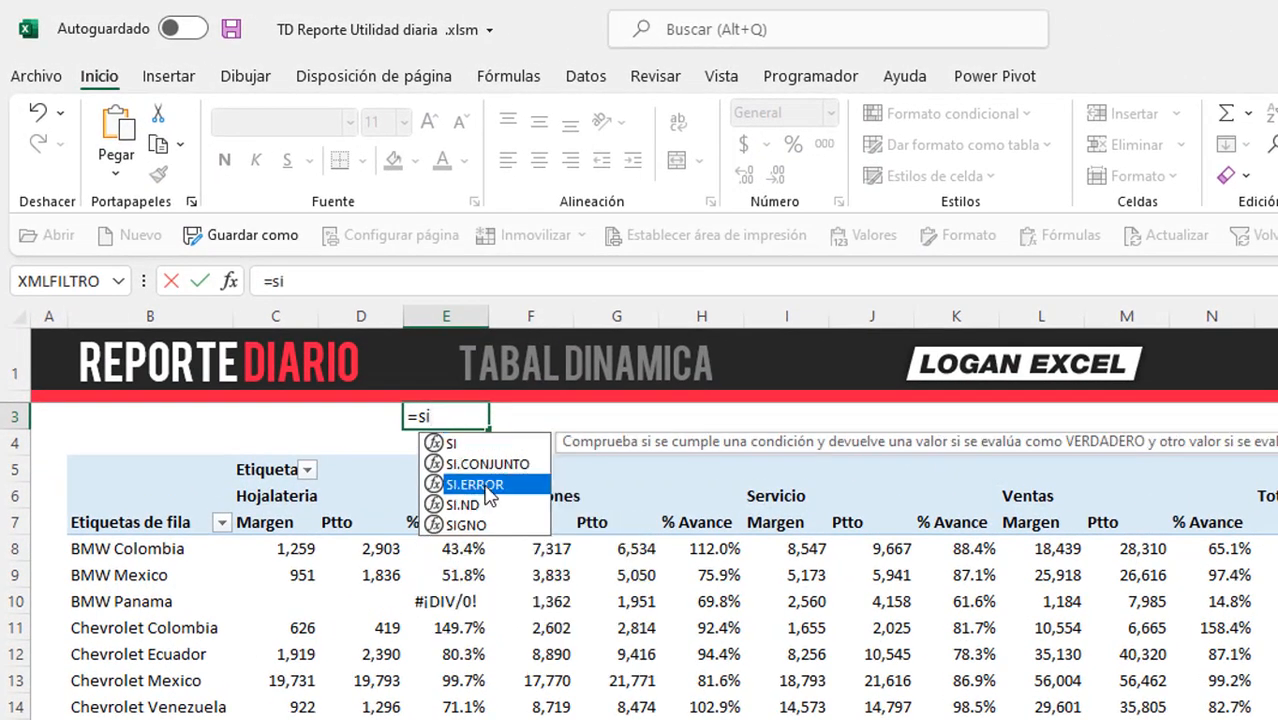
pyautogui.press('Tab')
pyautogui.moveTo(365, 281); pyautogui.dragTo(252, 276)
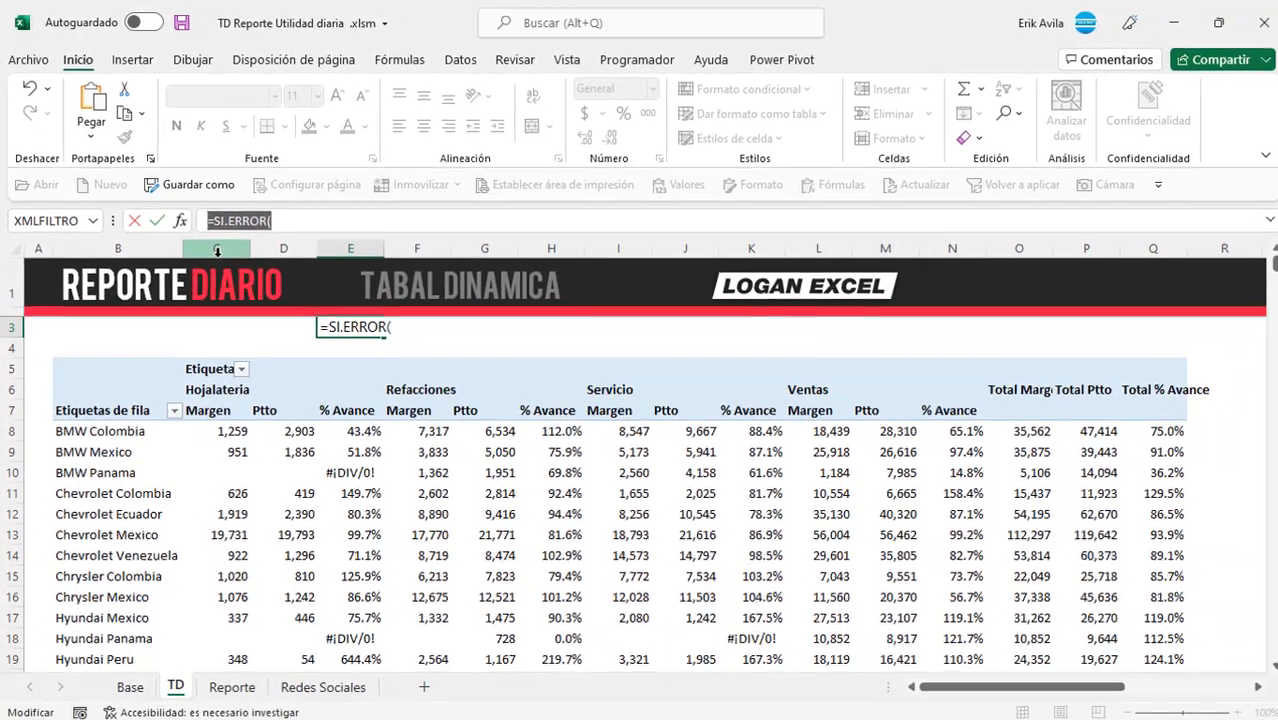
pyautogui.press('Escape')
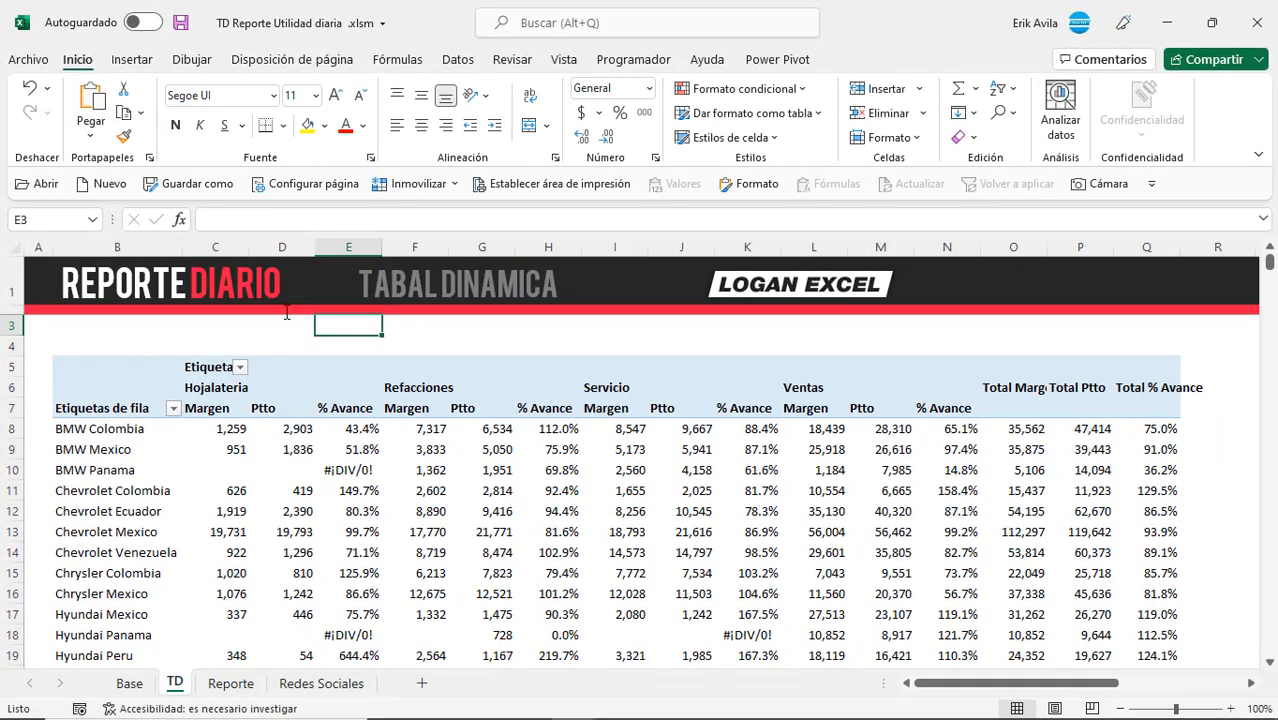
# Step: Modify the % Avance calculated field so its formula is =SI.ERROR('Margen Bruto' /Ptto,0)
pyautogui.click(348, 408)
pyautogui.click(982, 62)
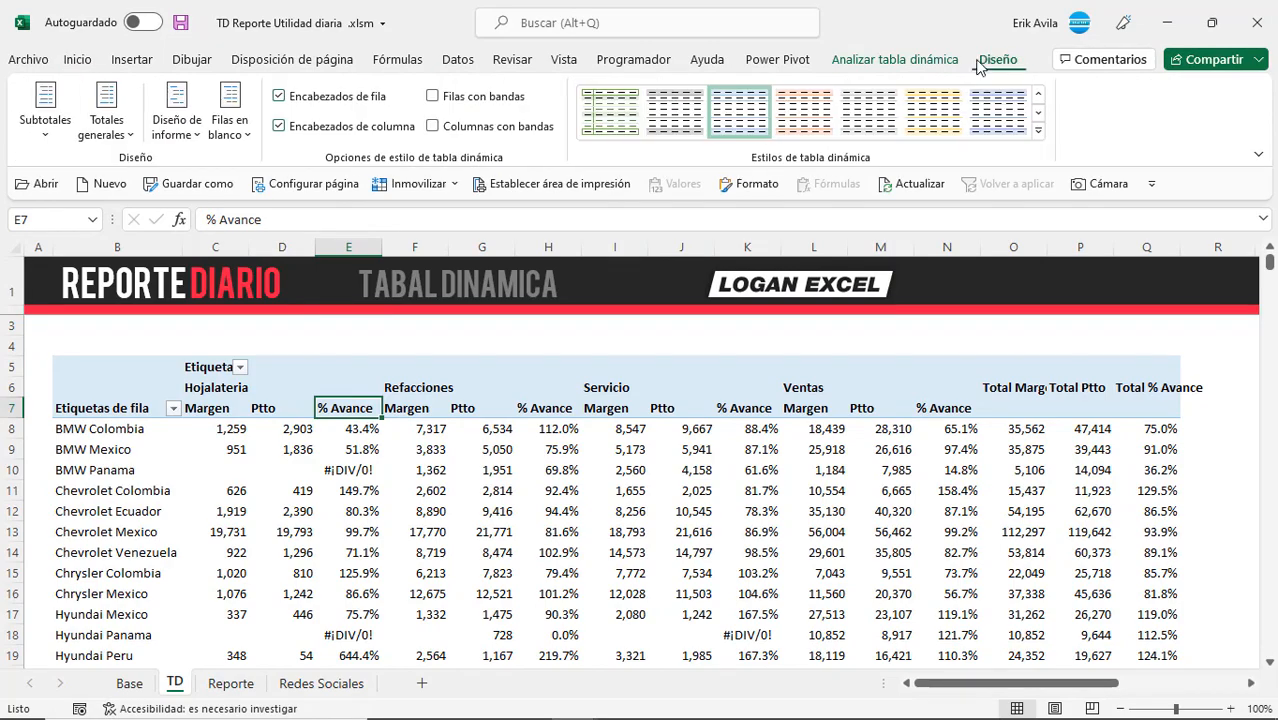
pyautogui.click(922, 62)
pyautogui.click(965, 261)
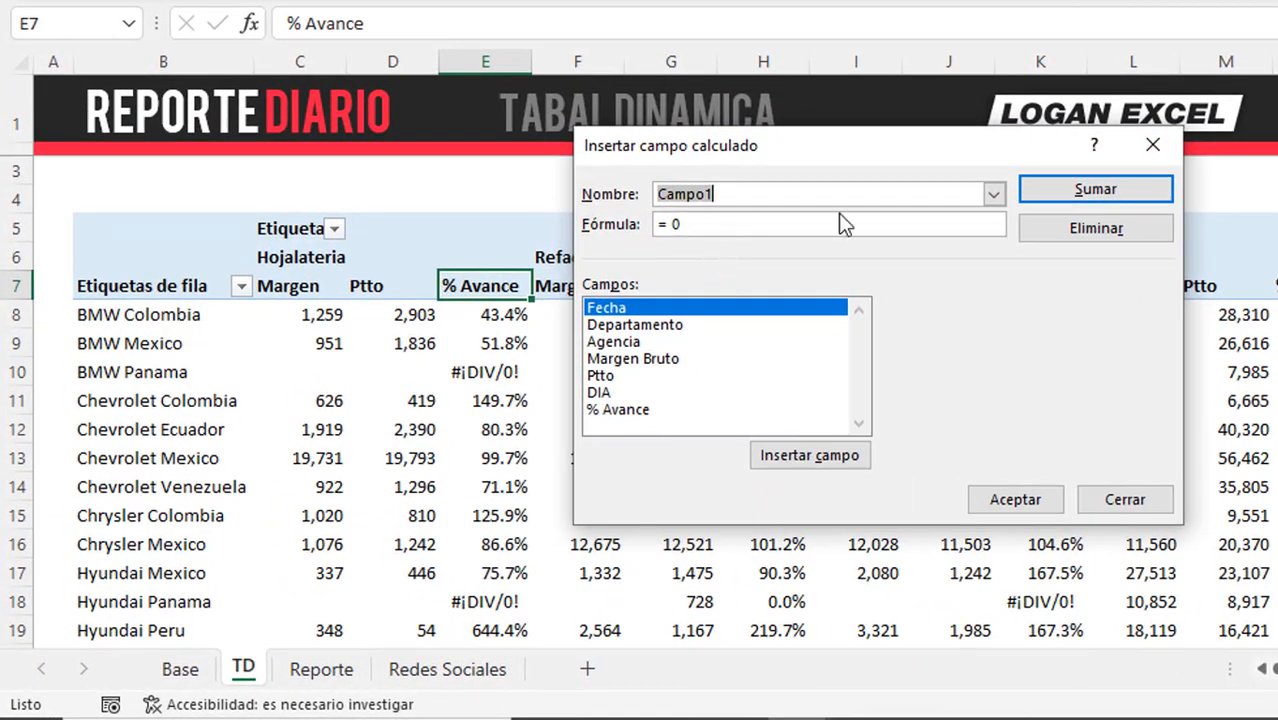
pyautogui.hotkey('alt', 'Down')
pyautogui.click(790, 234)
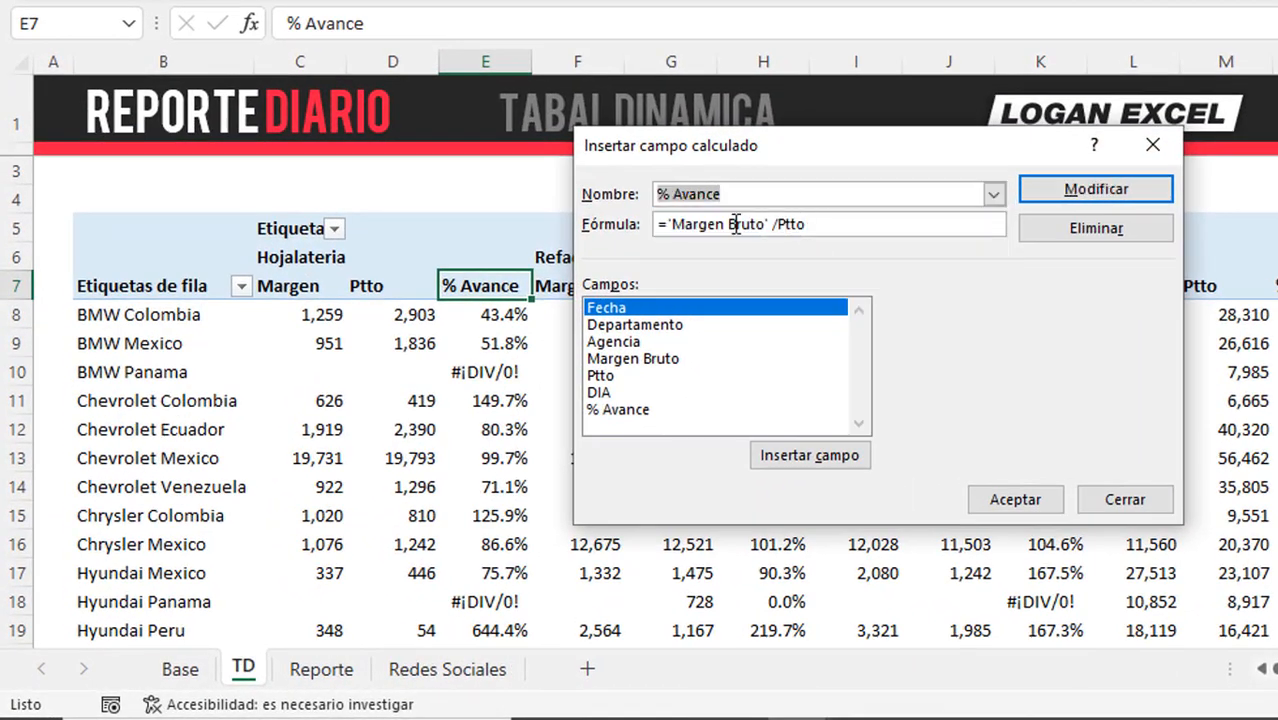
pyautogui.click(661, 224)
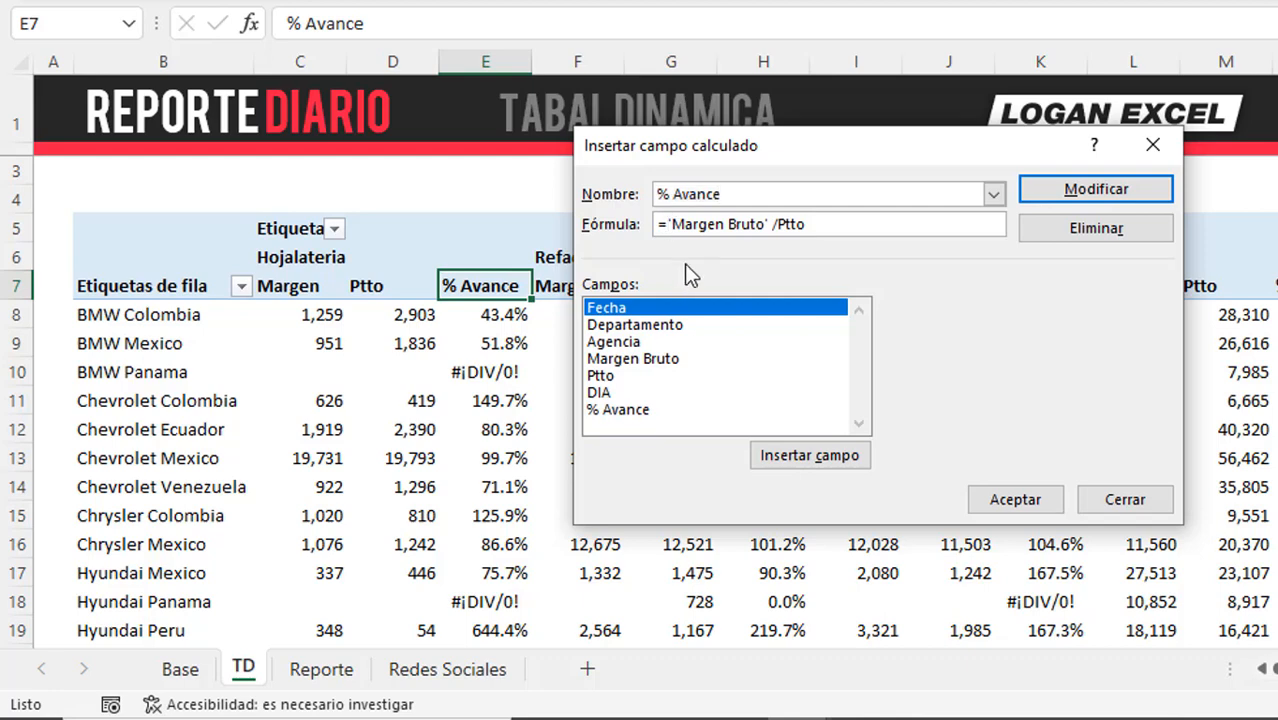
pyautogui.press('Delete')
pyautogui.write('=SI.ERROR(')
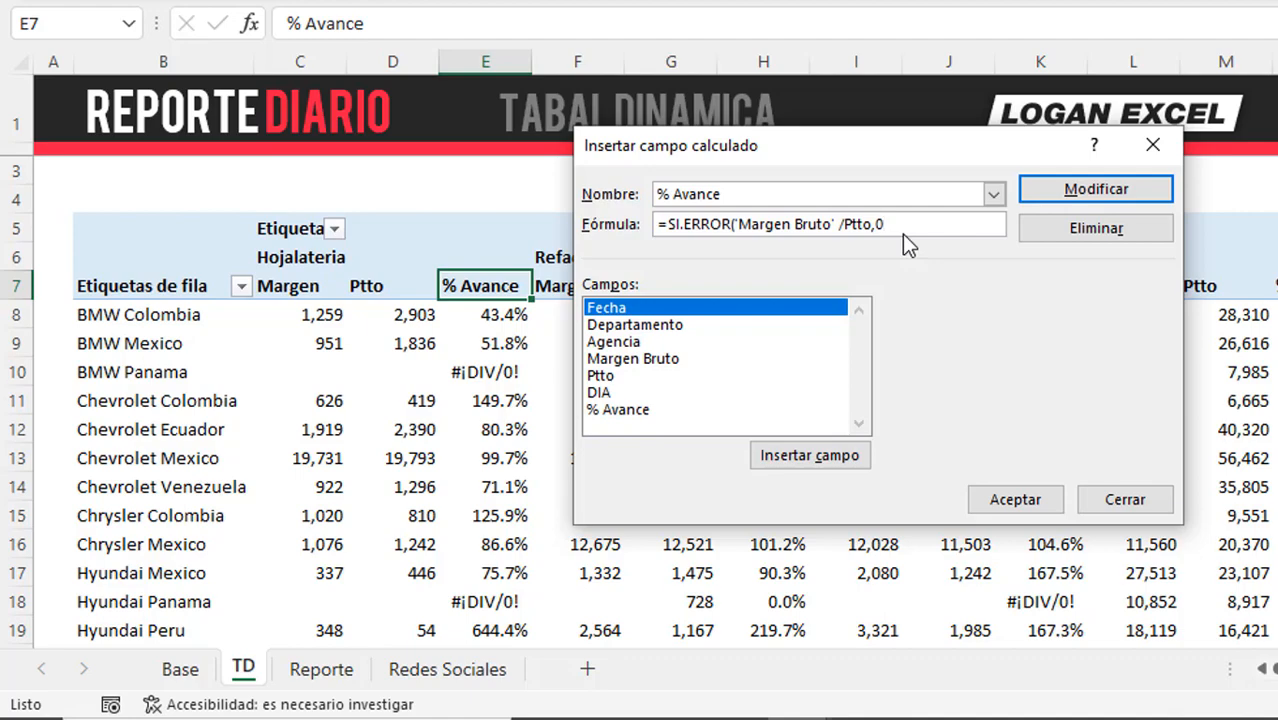
pyautogui.click(1148, 194)
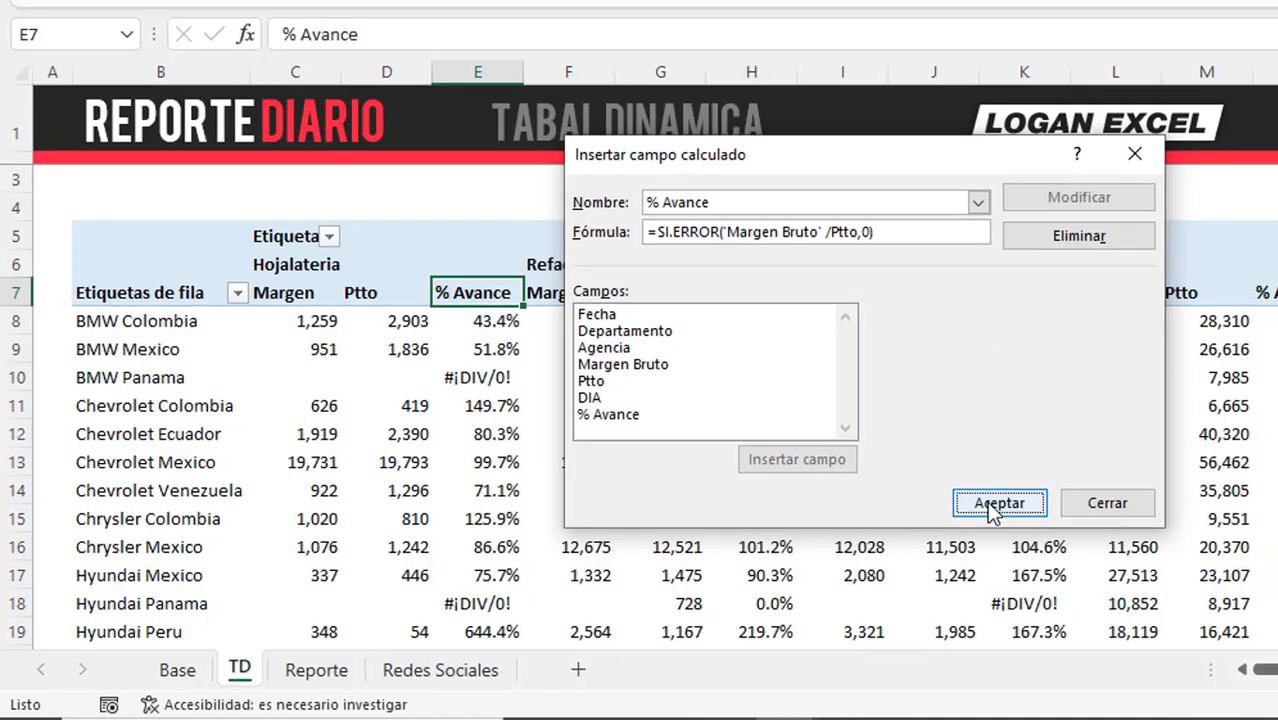
pyautogui.click(1012, 500)
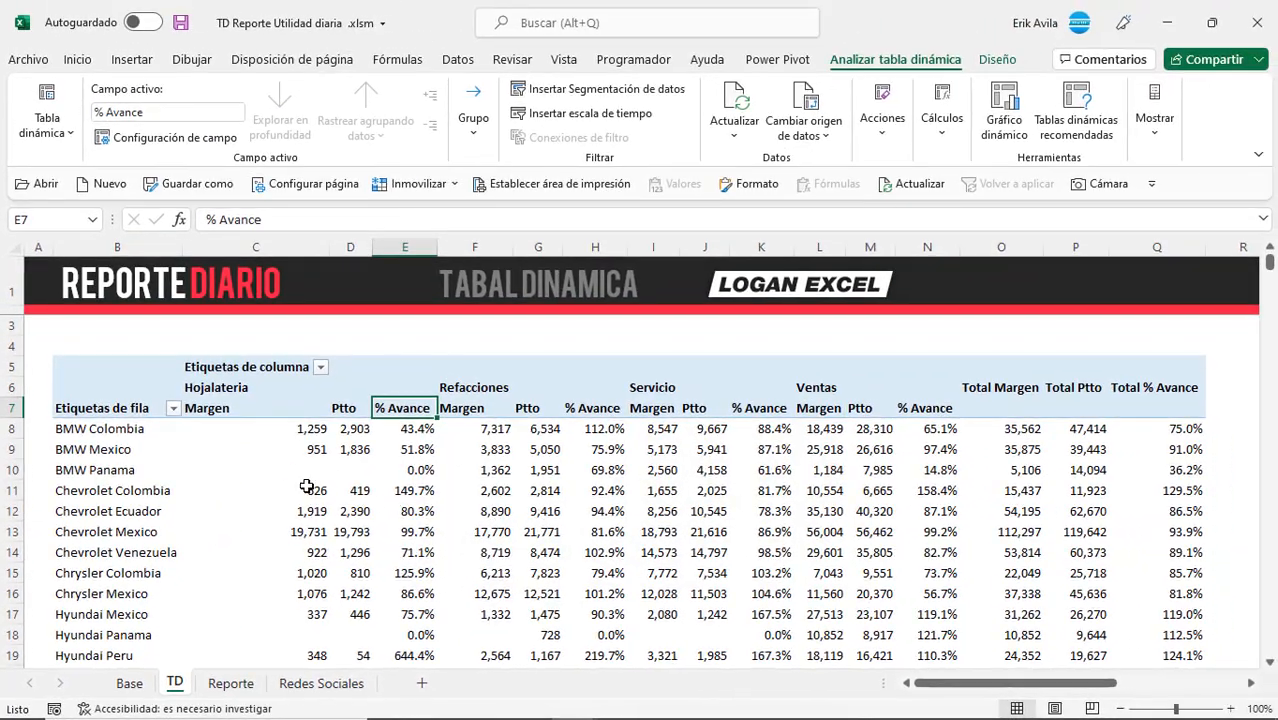
# Step: Inspect the % Avance cells for agencies without margin or budget, such as BMW Panama, Nissan Bolivia and KIA Ecuador, across the departments
pyautogui.click(291, 470)
pyautogui.scroll(-1, 291, 470)
pyautogui.click(404, 413)
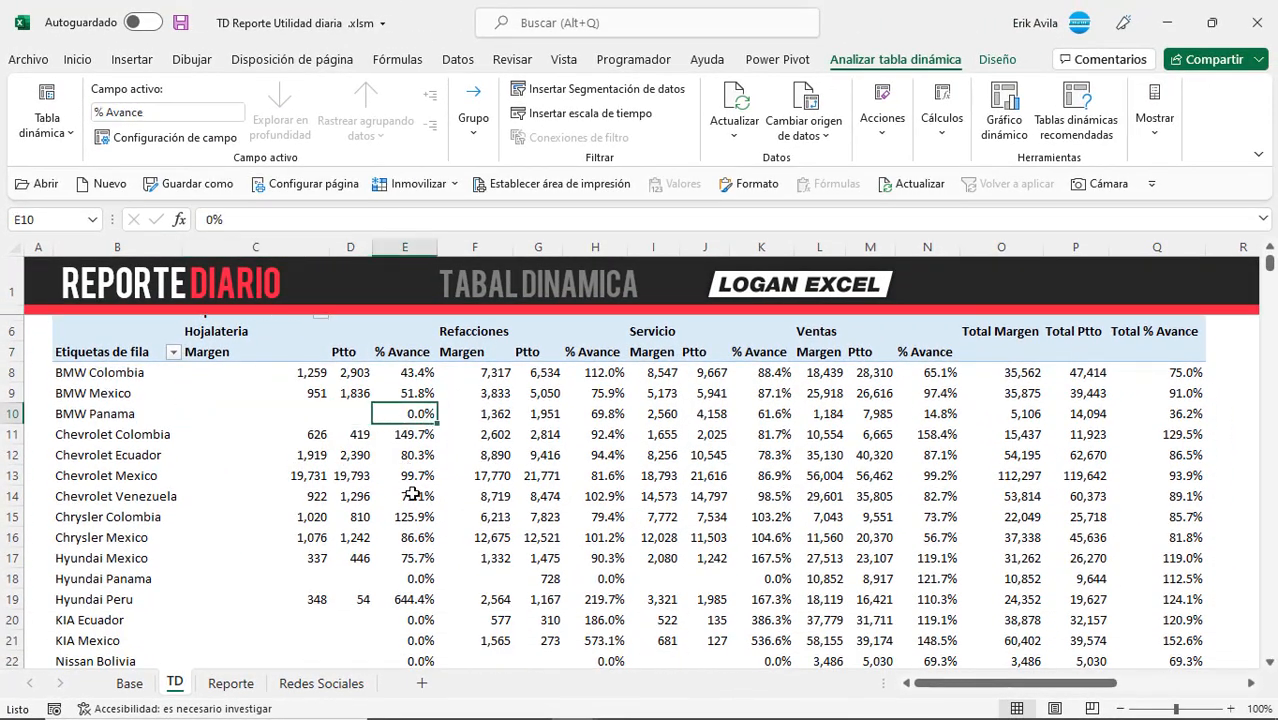
pyautogui.scroll(-3, 413, 494)
pyautogui.click(416, 488)
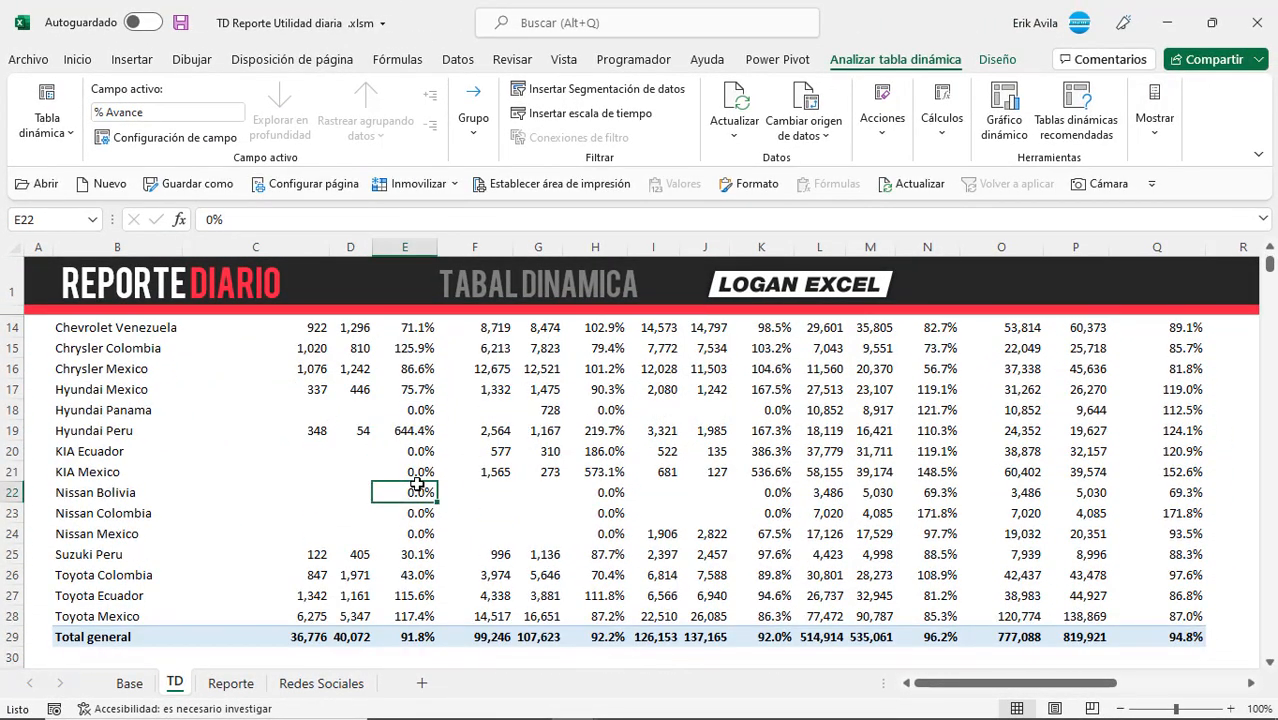
pyautogui.click(417, 452)
pyautogui.click(615, 492)
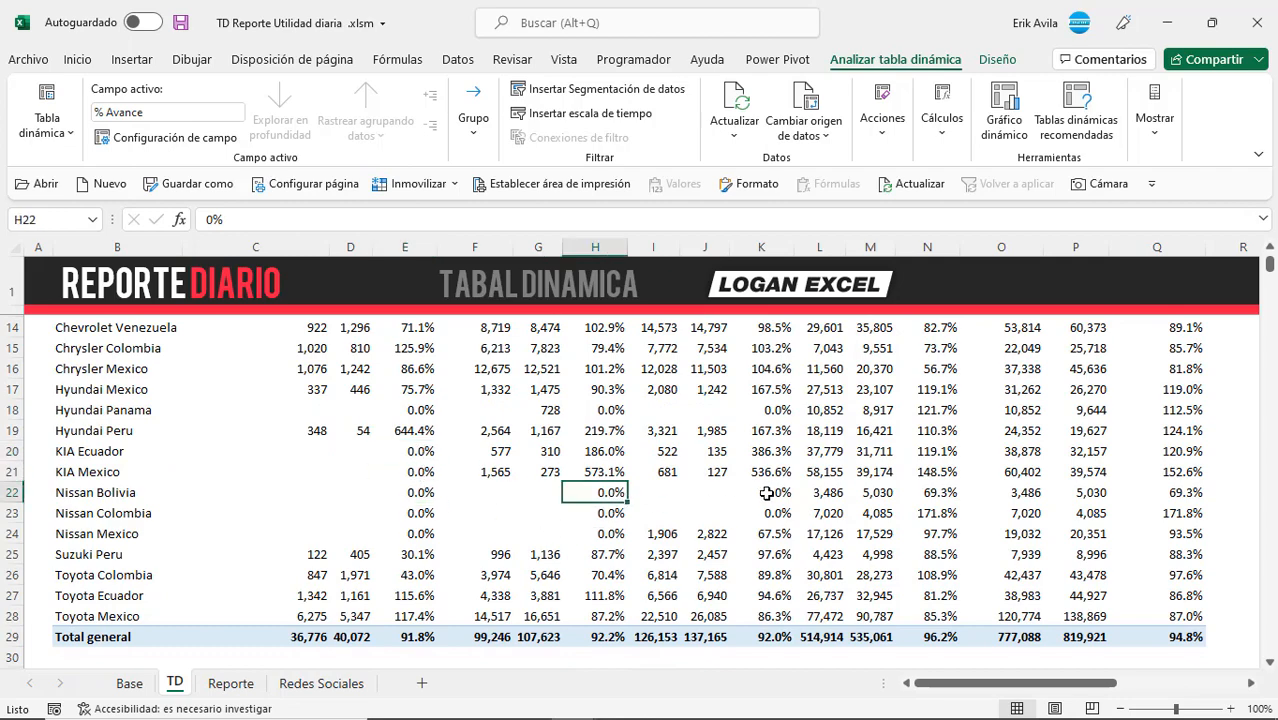
pyautogui.moveTo(766, 492); pyautogui.dragTo(775, 521)
pyautogui.scroll(4, 586, 459)
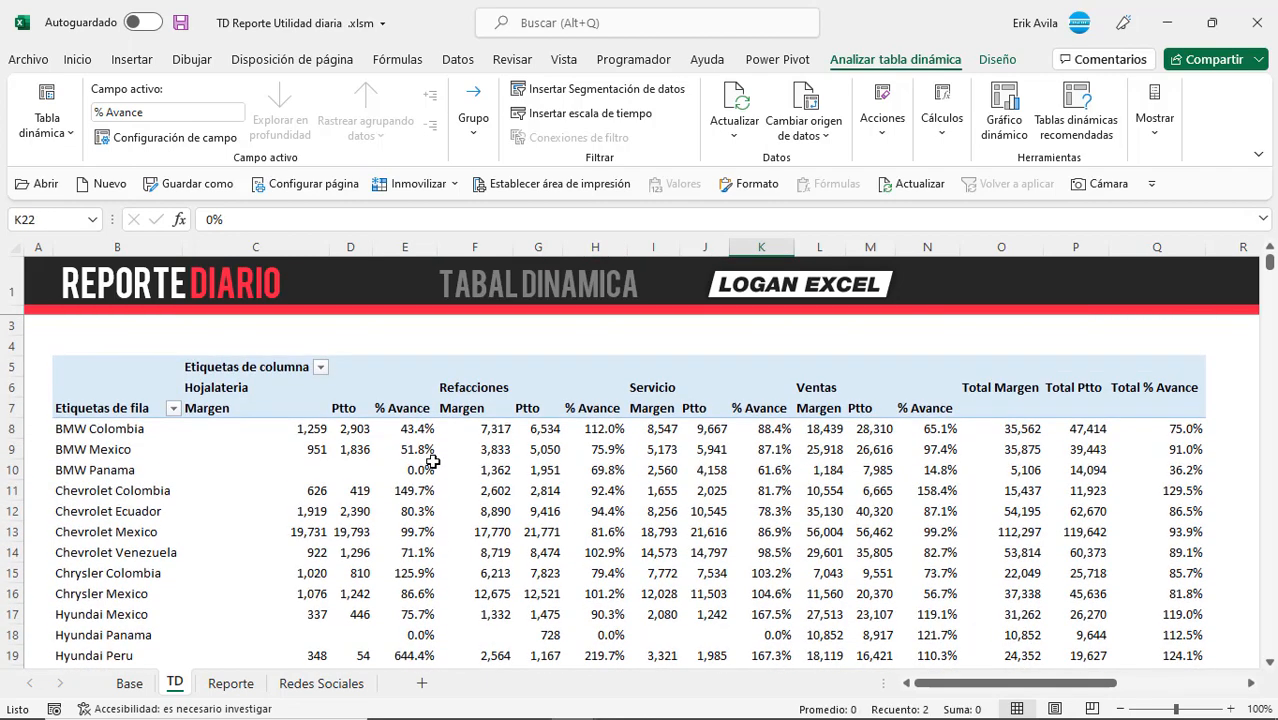
pyautogui.click(297, 468)
pyautogui.click(283, 430)
# Step: Turn off automatic column-width adjustment on update in the pivot table options, keeping cell formatting preserved
pyautogui.rightClick(443, 476)
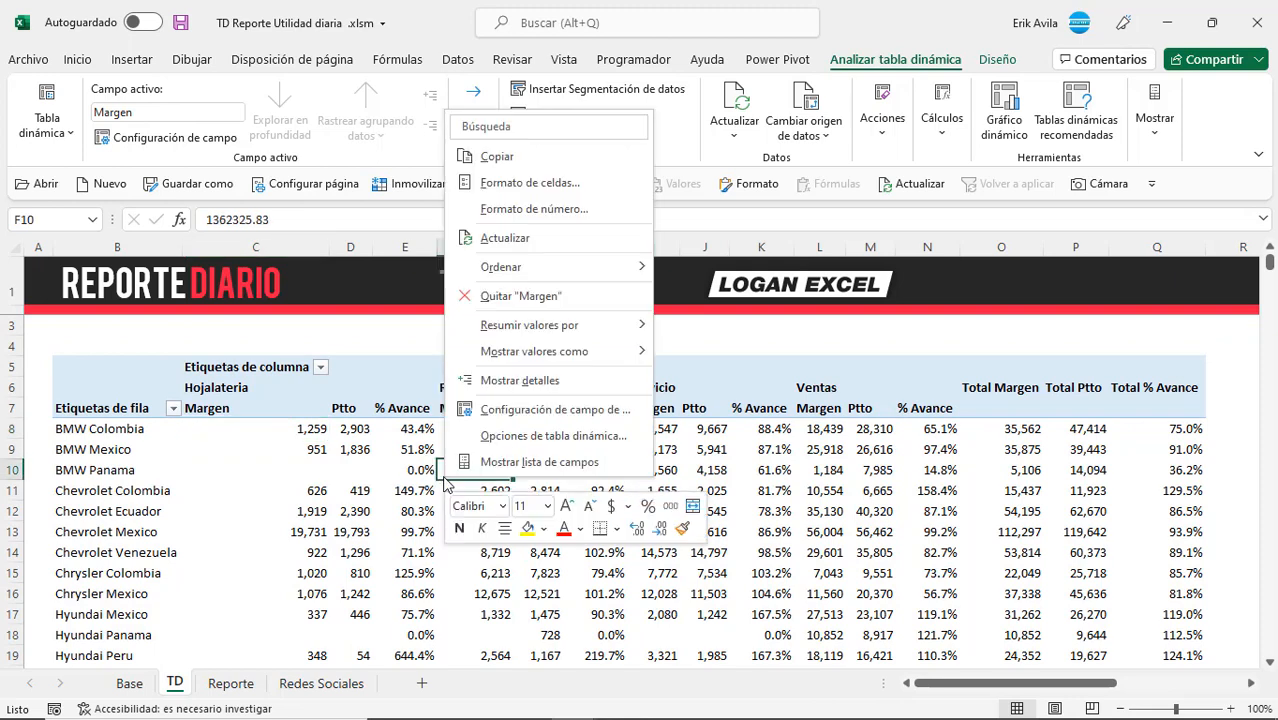
pyautogui.click(489, 436)
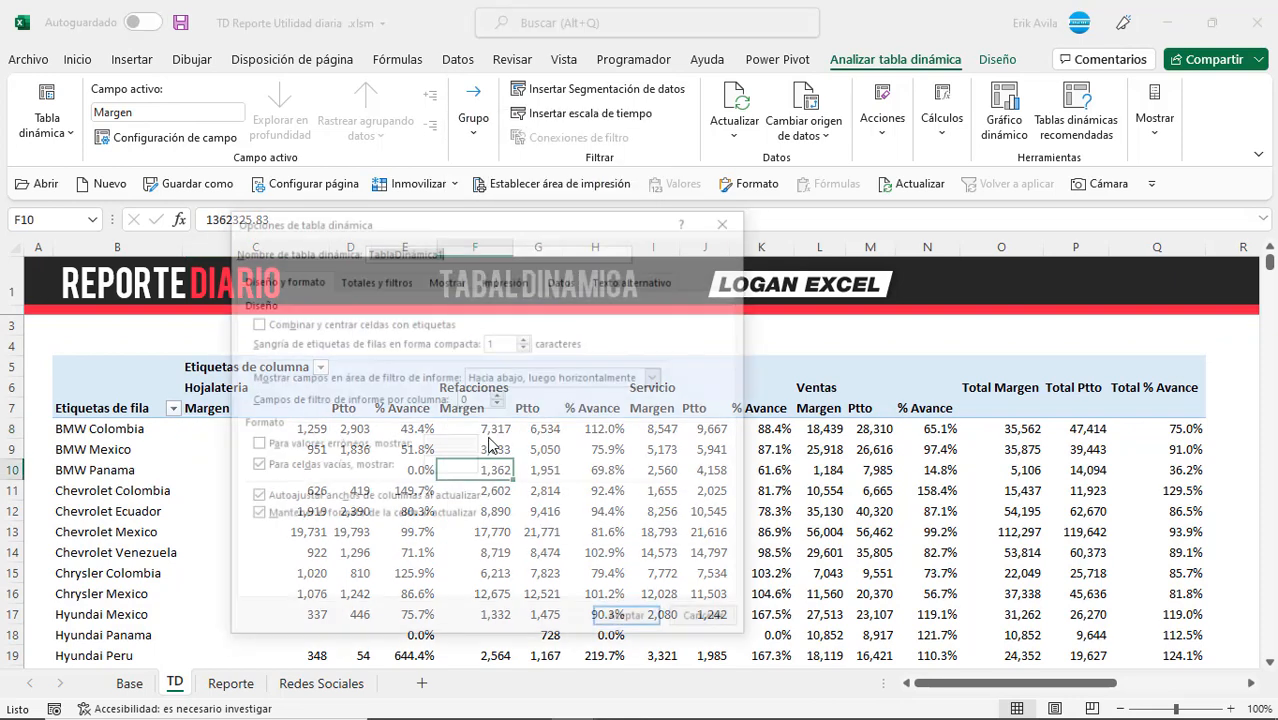
pyautogui.click(288, 500)
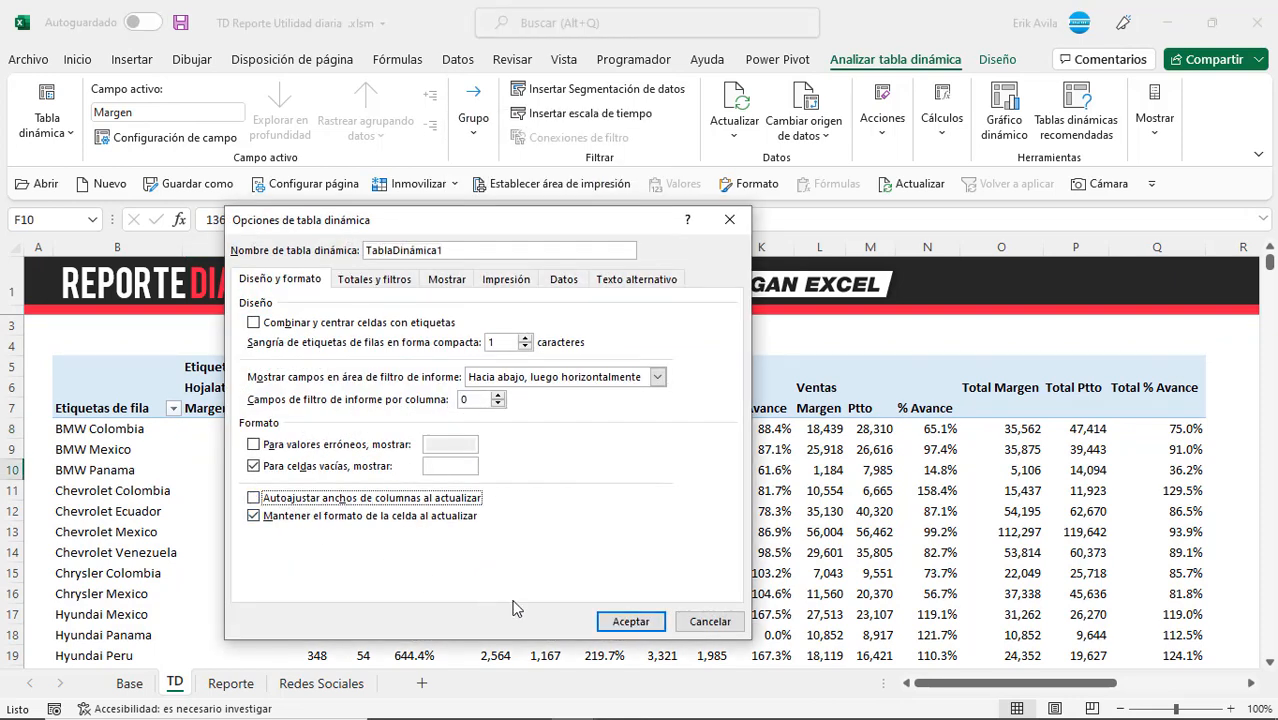
pyautogui.click(627, 622)
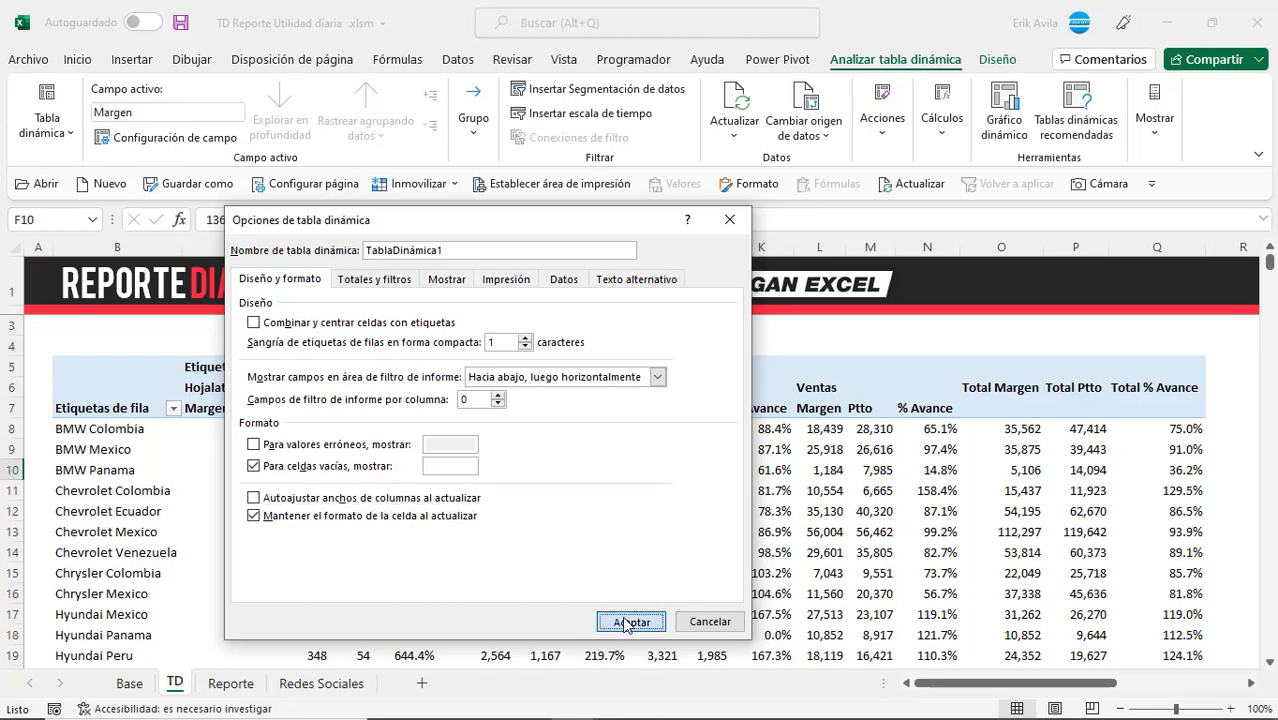
# Step: Give columns C through Q one uniform width, narrowing the wide Hojalateria Margen column
pyautogui.click(282, 443)
pyautogui.moveTo(282, 247); pyautogui.dragTo(1157, 247)
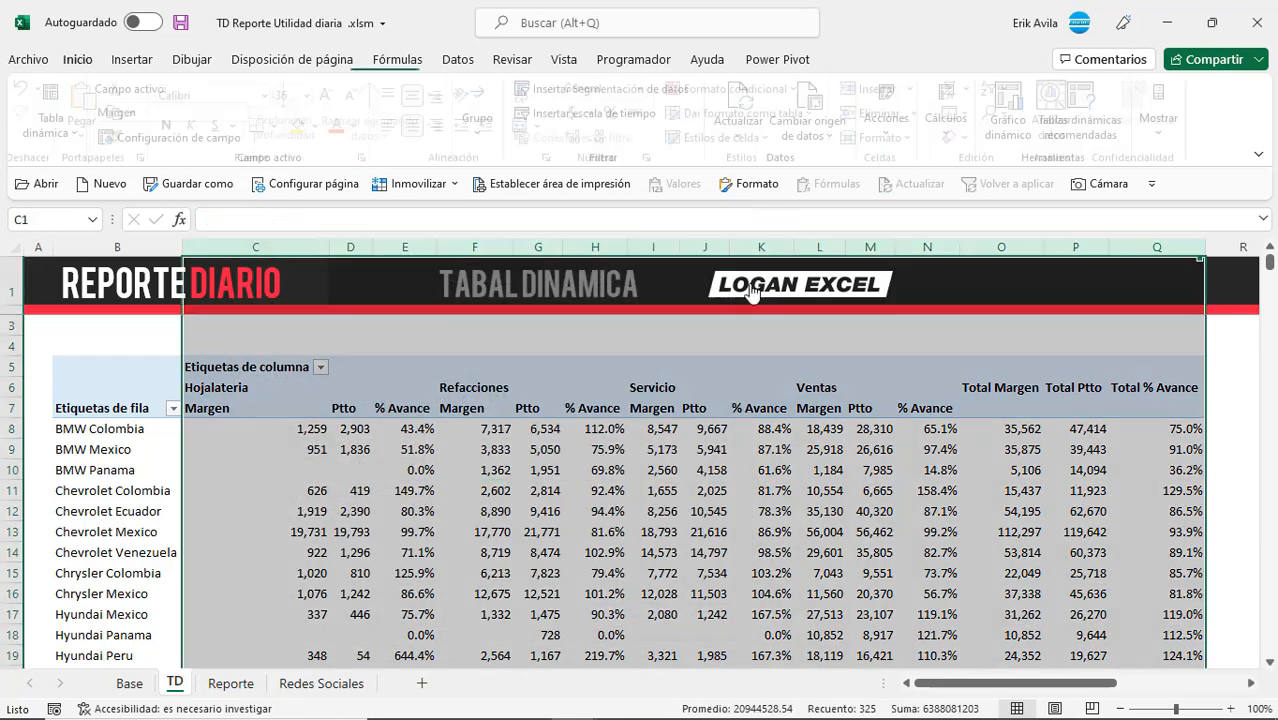
pyautogui.moveTo(329, 250); pyautogui.dragTo(250, 254)
pyautogui.click(282, 466)
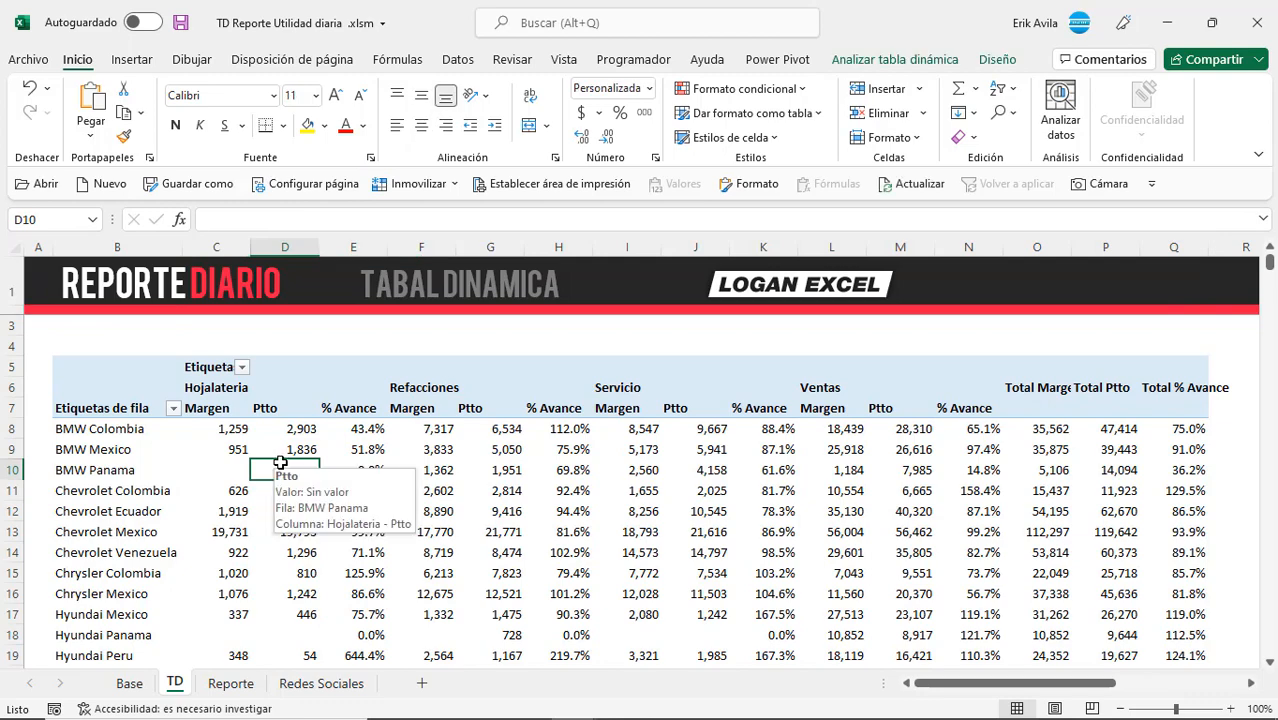
# Step: Switch the pivot table's report layout to tabular form
pyautogui.scroll(-2, 317, 522)
pyautogui.scroll(2, 317, 522)
pyautogui.click(491, 449)
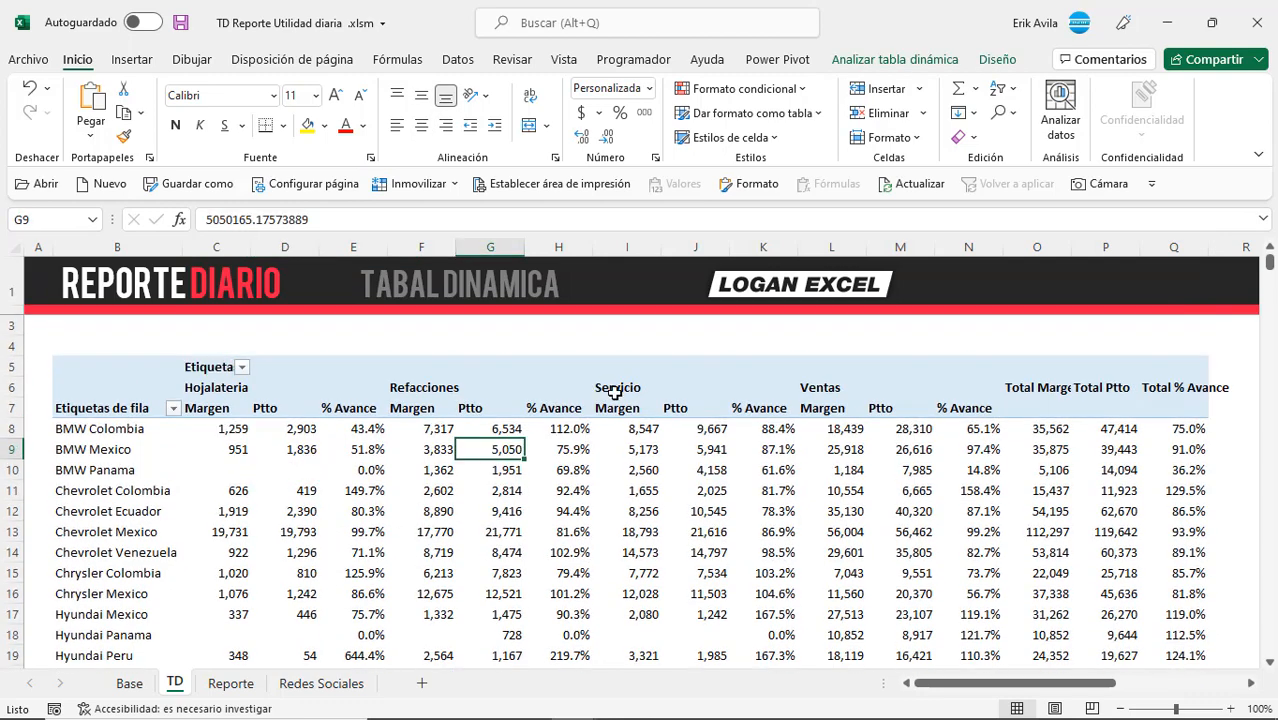
pyautogui.click(993, 60)
pyautogui.click(188, 138)
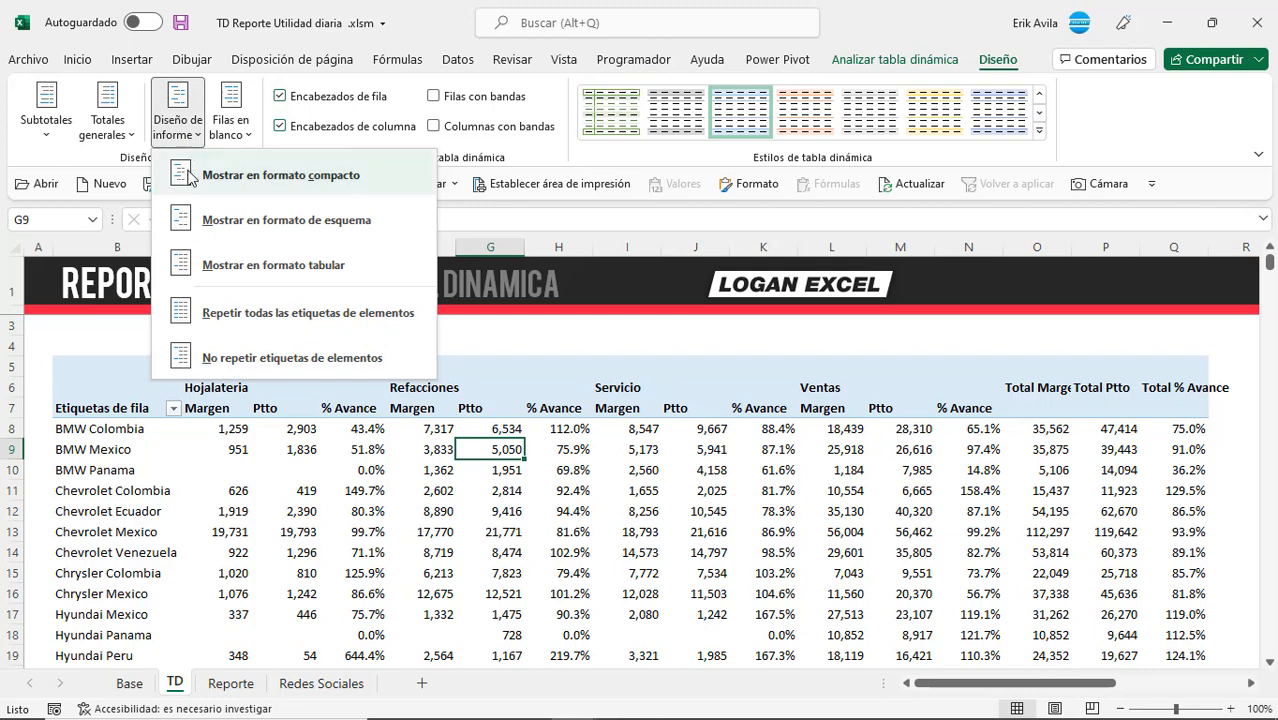
pyautogui.click(221, 270)
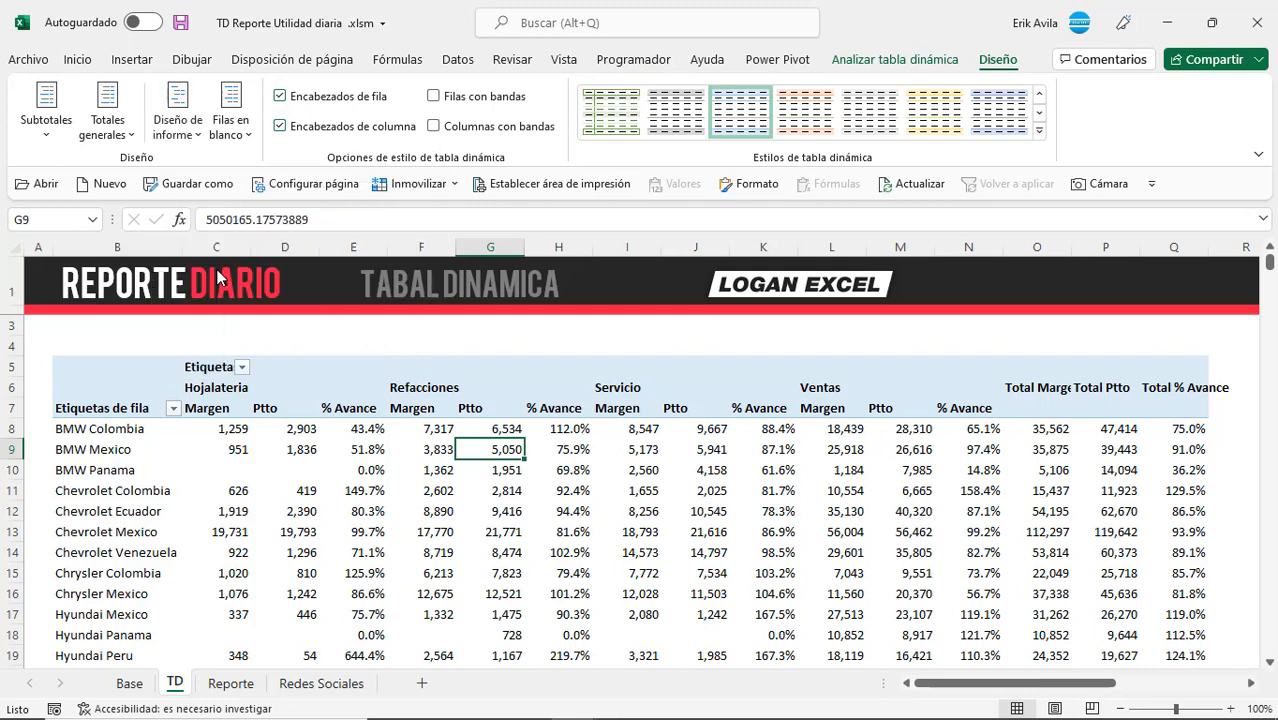
pyautogui.click(377, 474)
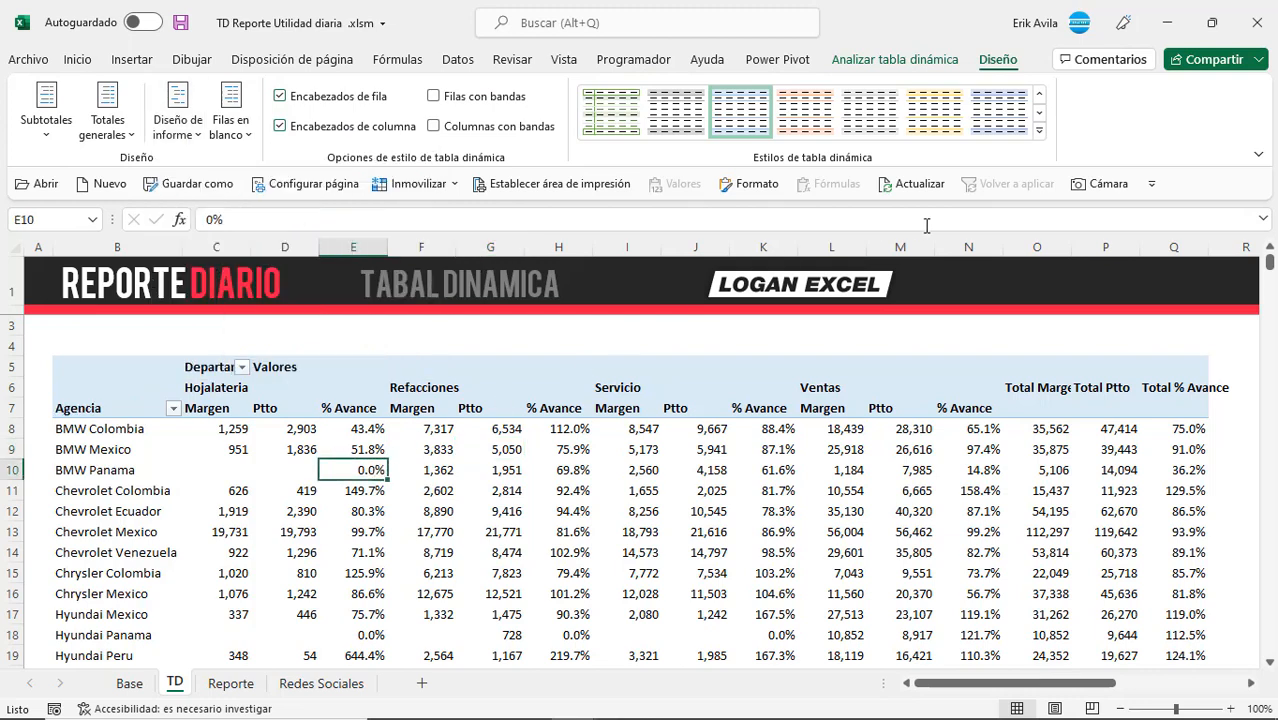
# Step: Apply the light black-and-grey pivot table style with an outlined header and thin row lines
pyautogui.click(1039, 130)
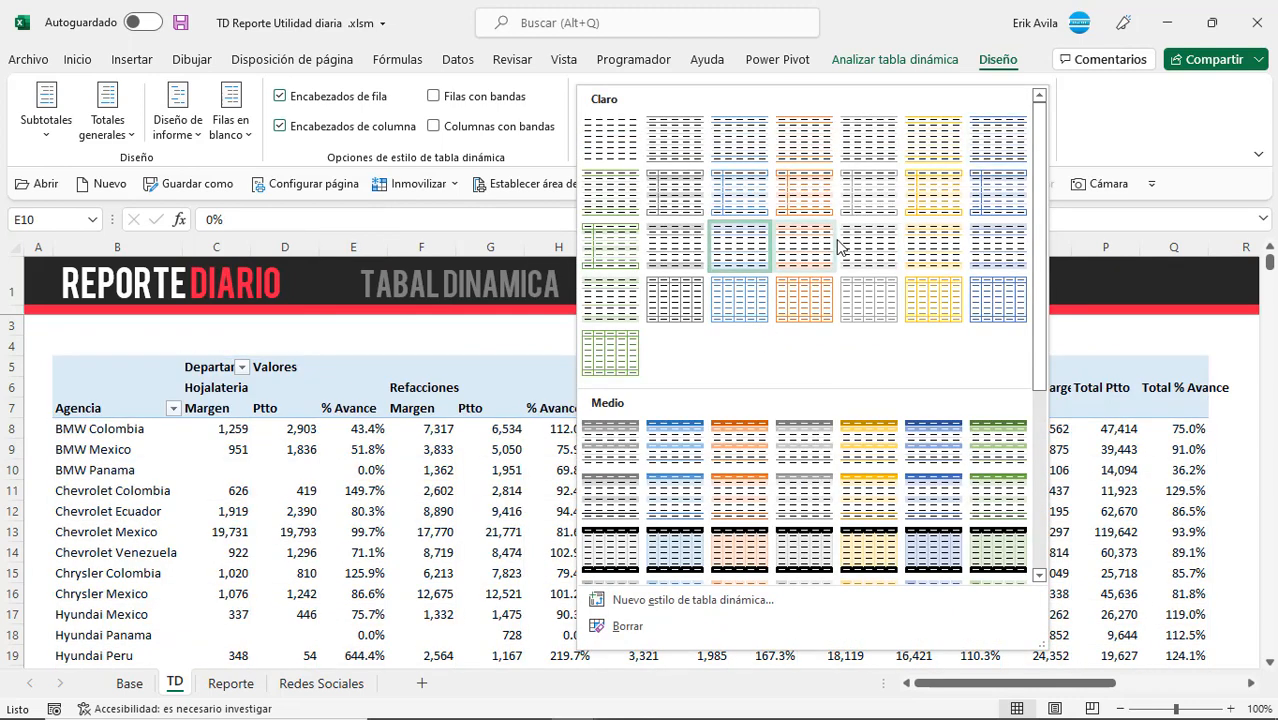
pyautogui.click(675, 203)
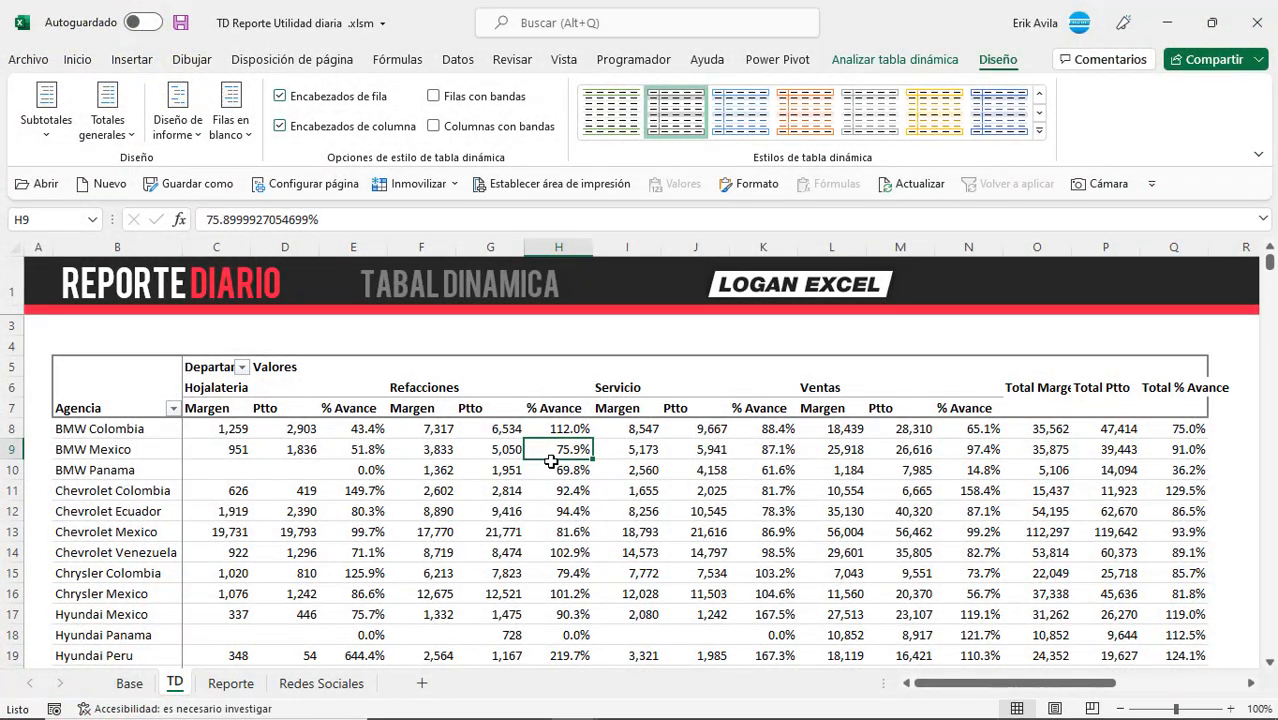
pyautogui.click(770, 449)
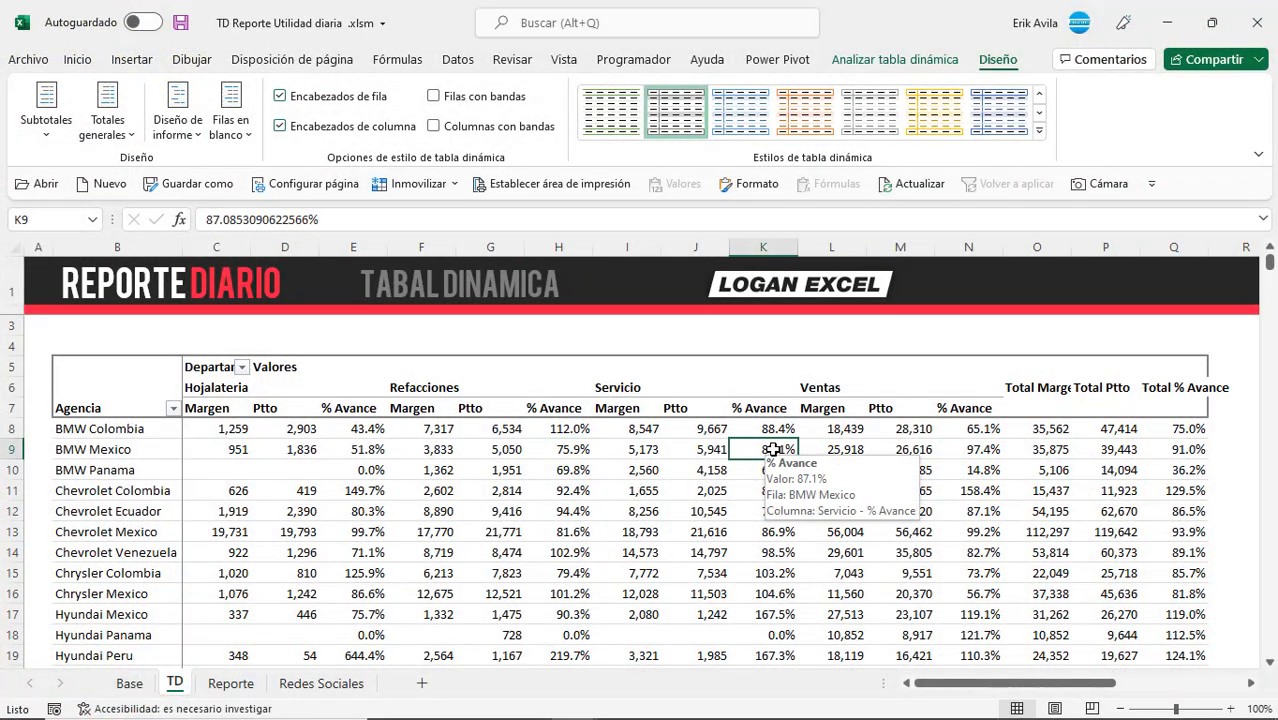
# Step: Insert a slicer for the DIA field and apply the grey slicer style to it
pyautogui.click(895, 59)
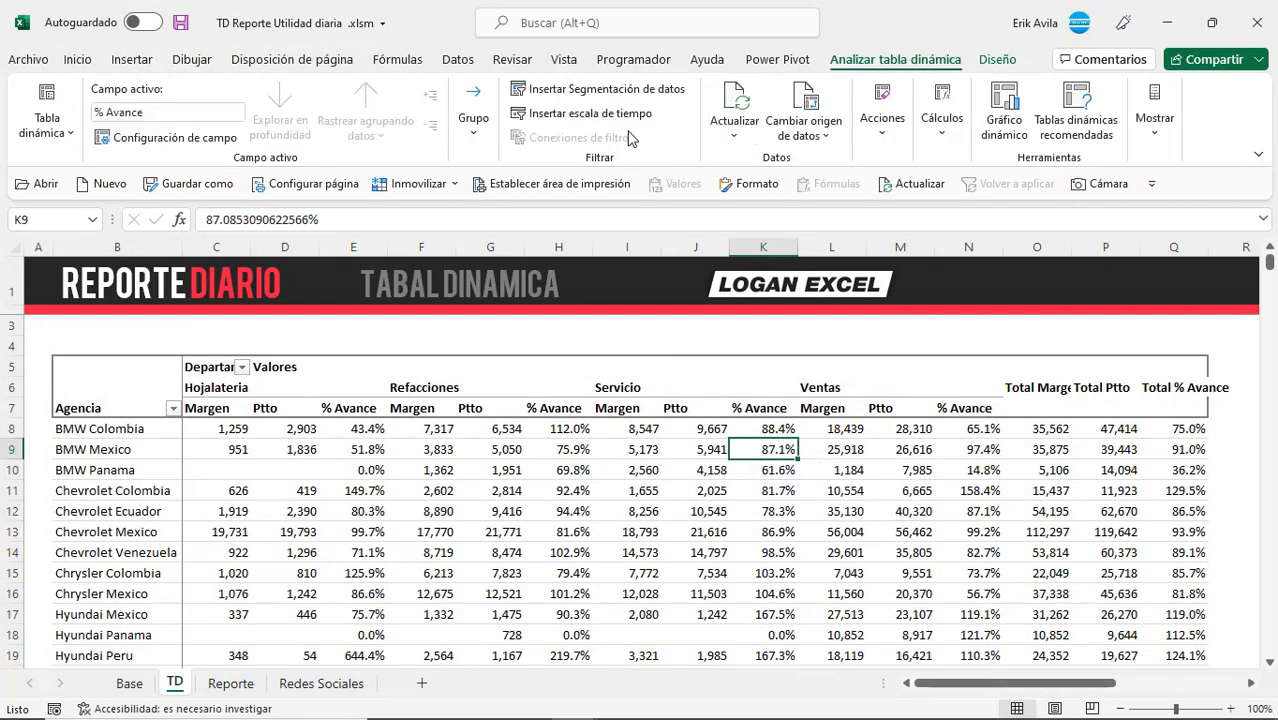
pyautogui.click(597, 89)
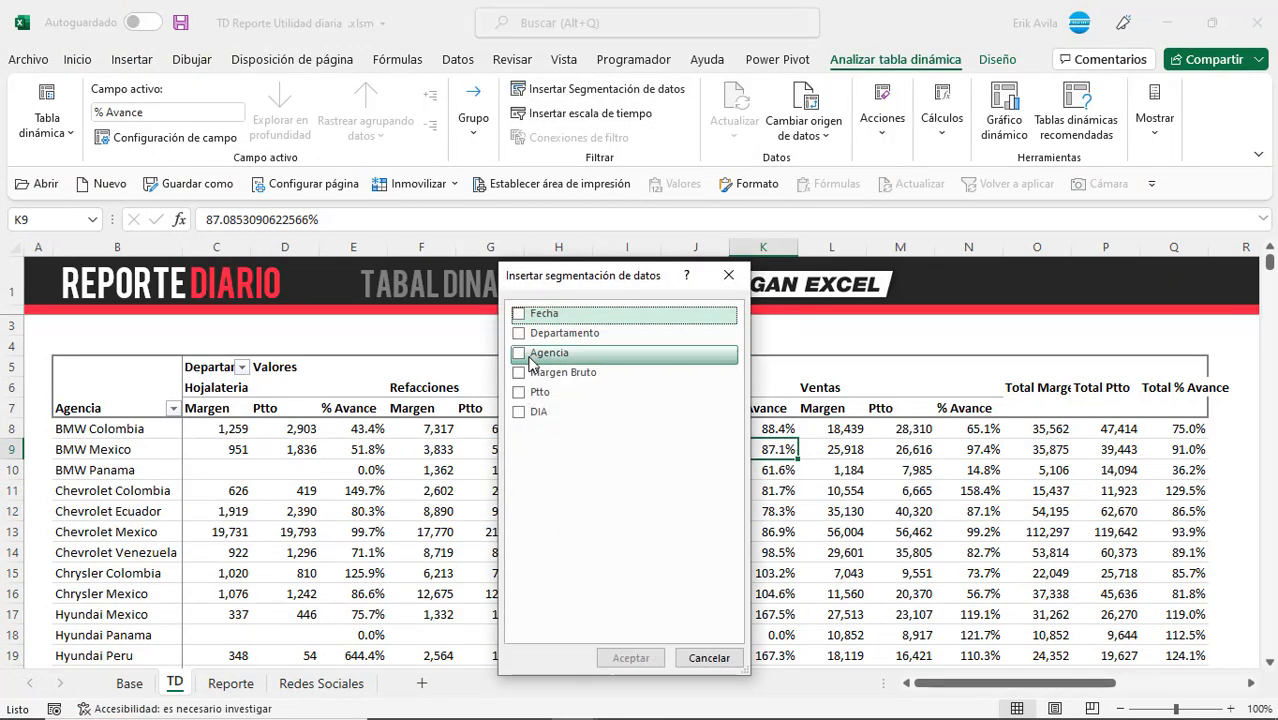
pyautogui.click(521, 414)
pyautogui.click(631, 657)
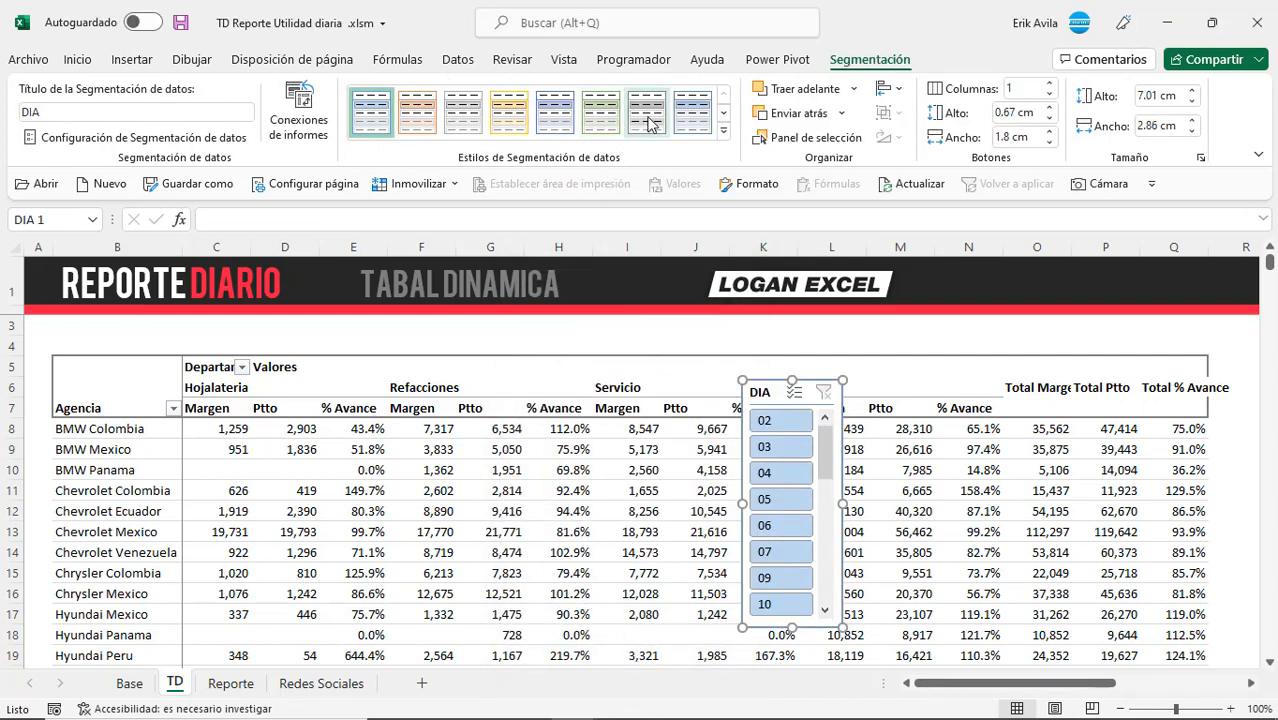
pyautogui.click(647, 112)
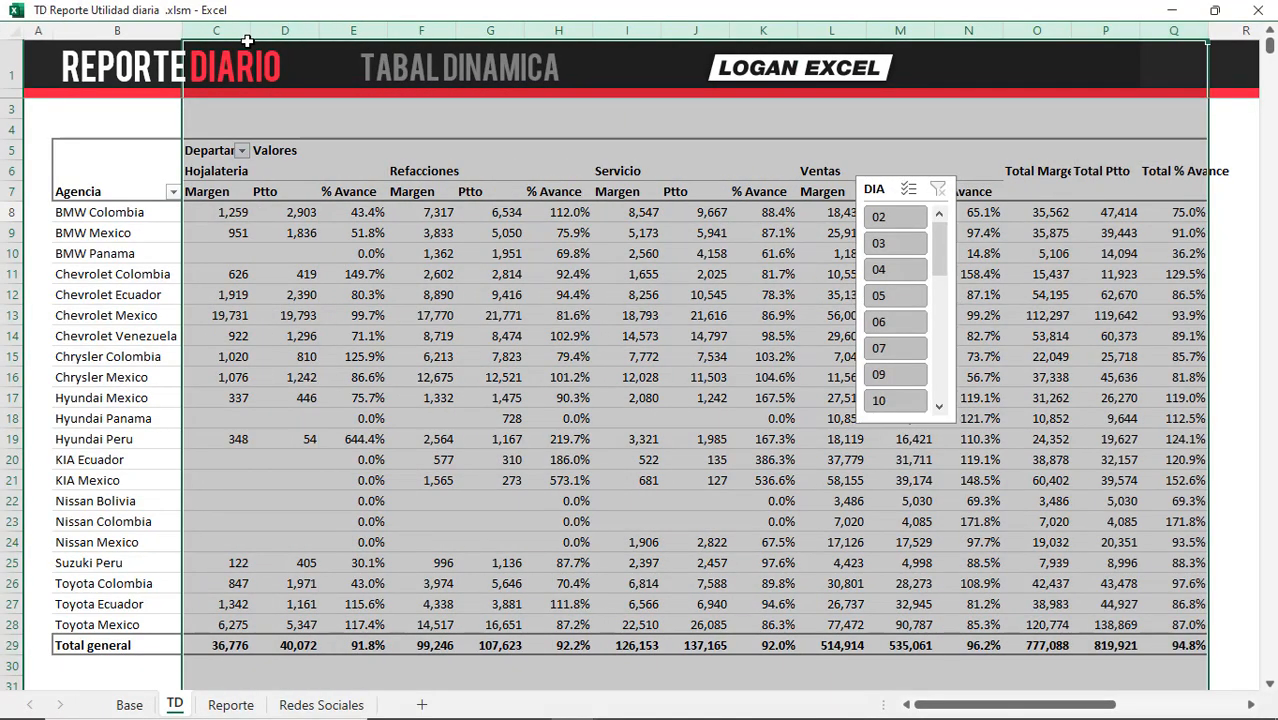
# Step: Narrow columns C through Q evenly and place the DIA slicer beside the pivot table, over columns R and S
pyautogui.doubleClick(252, 33)
pyautogui.moveTo(906, 189); pyautogui.dragTo(1150, 152)
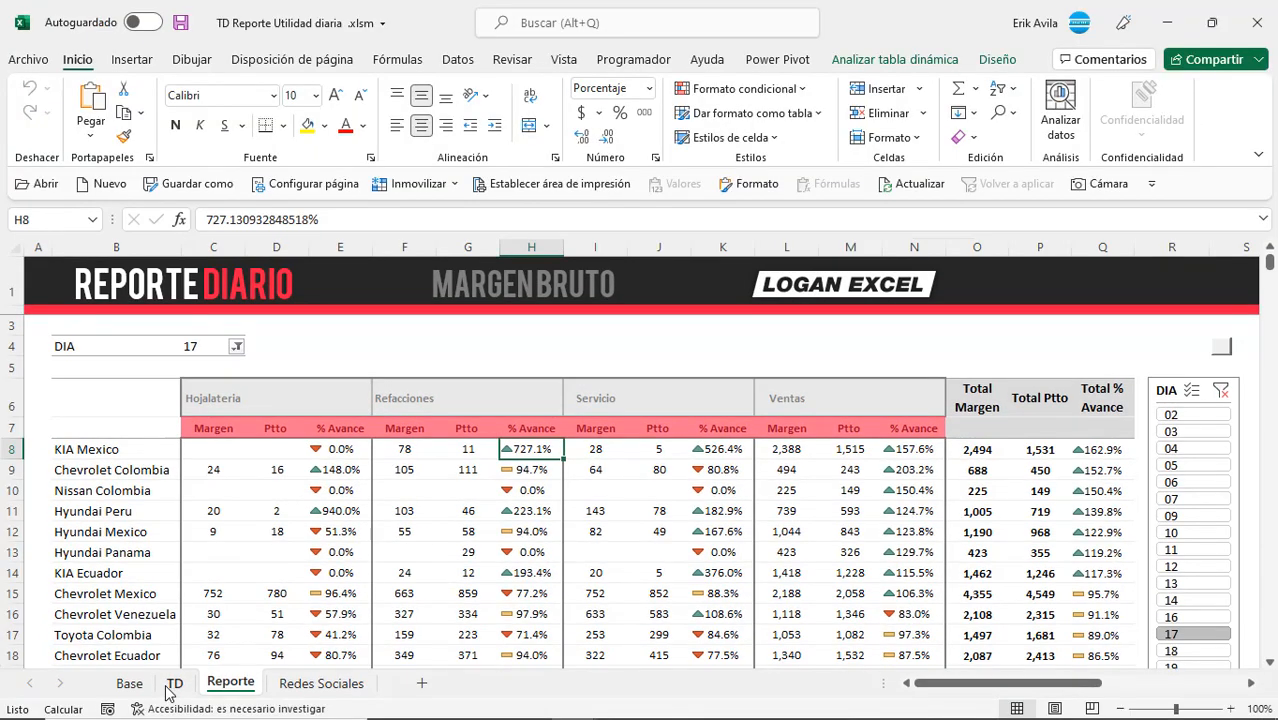
# Step: On the TD sheet, reduce the DIA slicer's button height until every day fits without scrolling
pyautogui.click(172, 684)
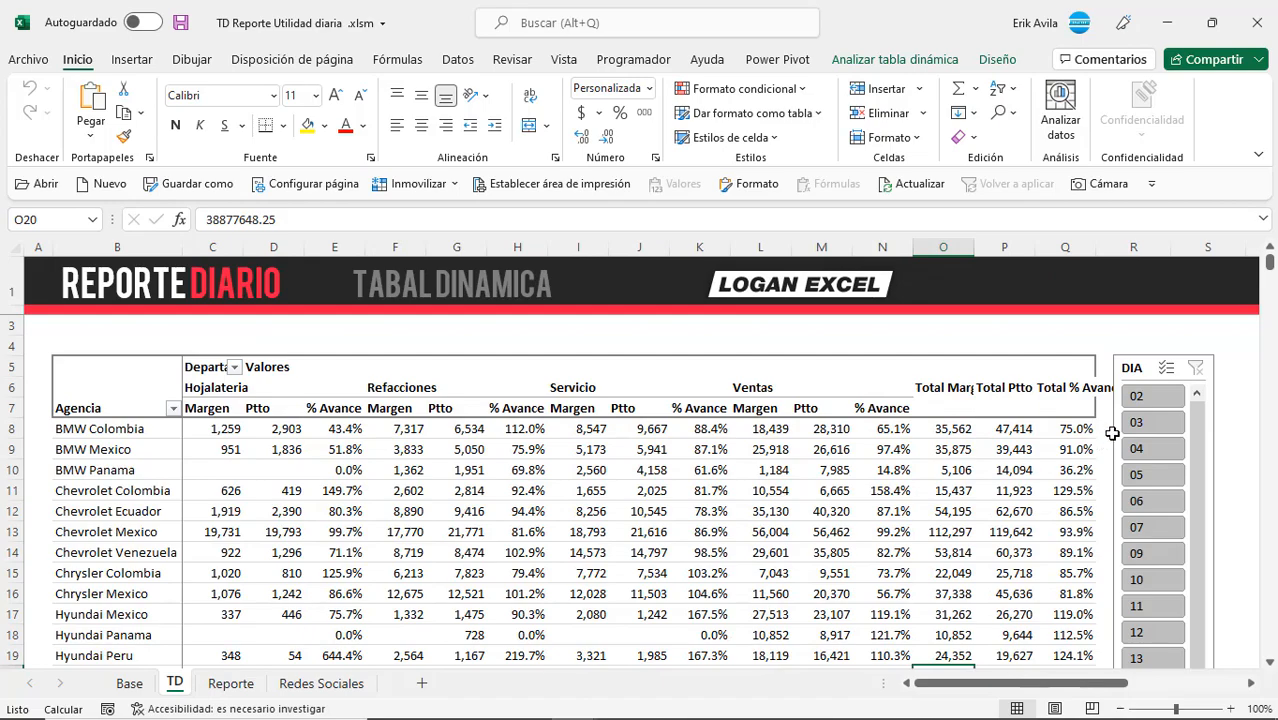
pyautogui.click(1140, 362)
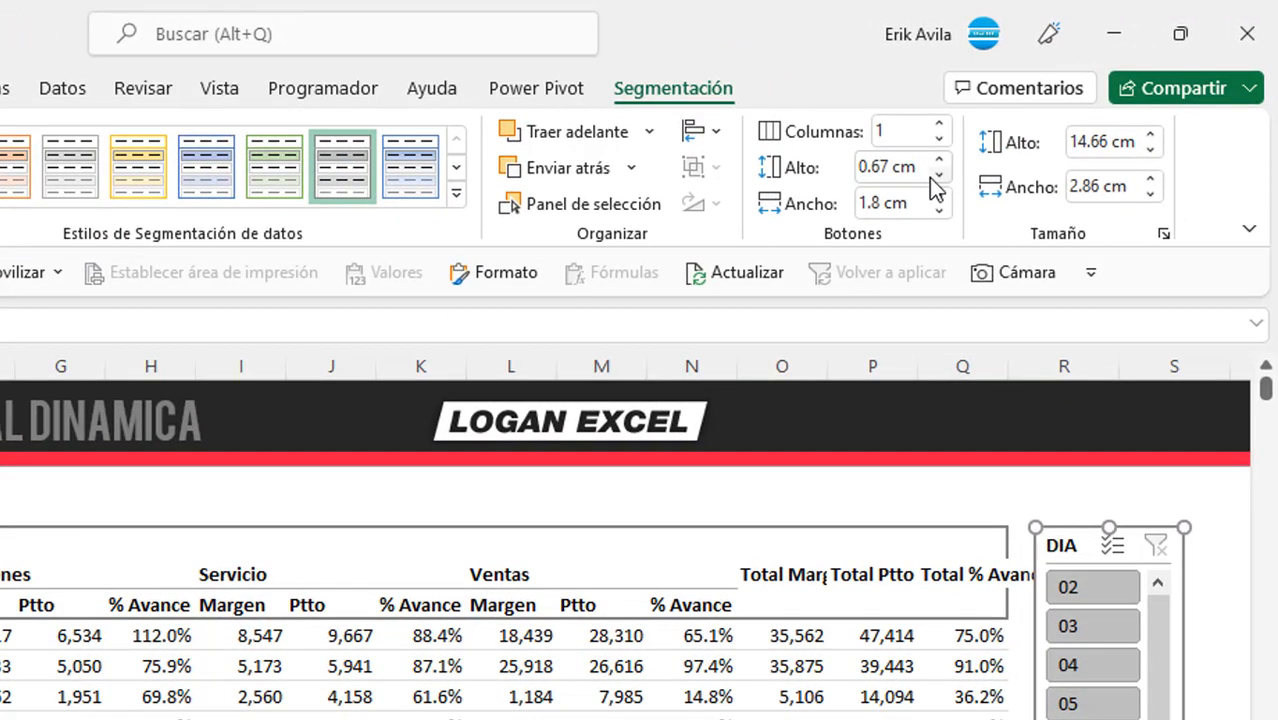
pyautogui.click(938, 183)
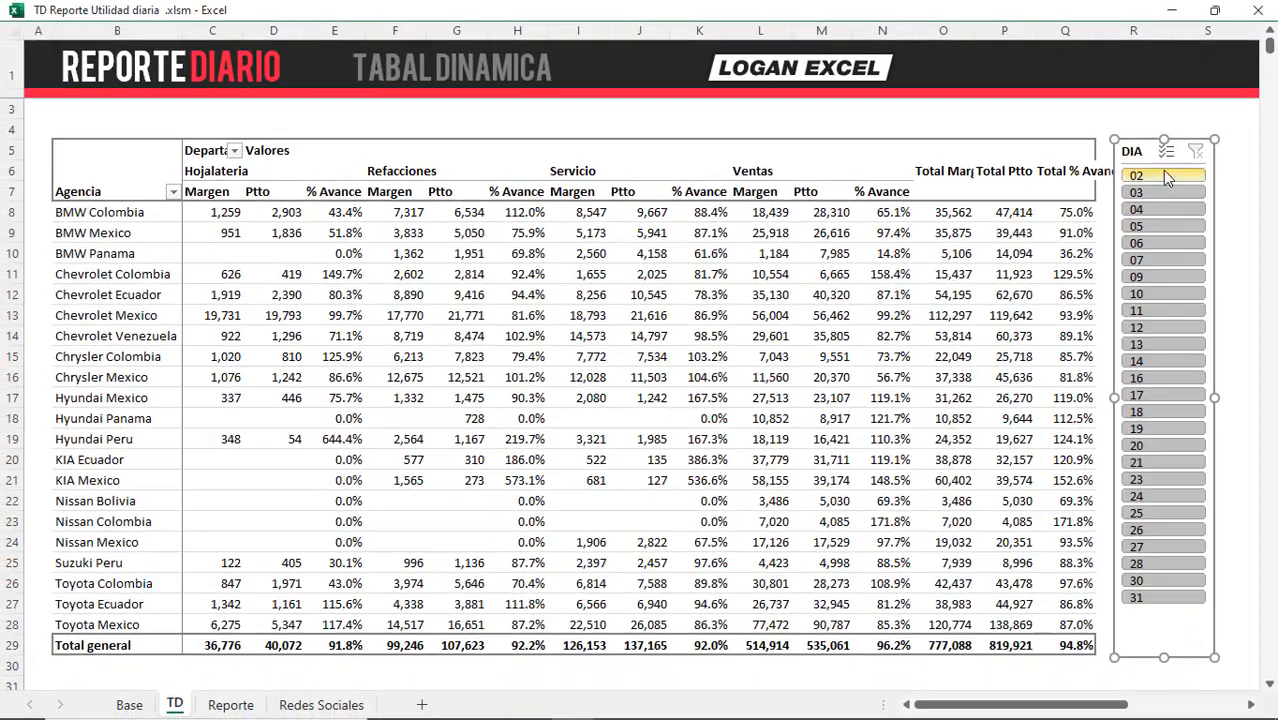
# Step: Test the DIA slicer by filtering the pivot table day by day, from 03 through 09
pyautogui.click(1149, 198)
pyautogui.click(1156, 192)
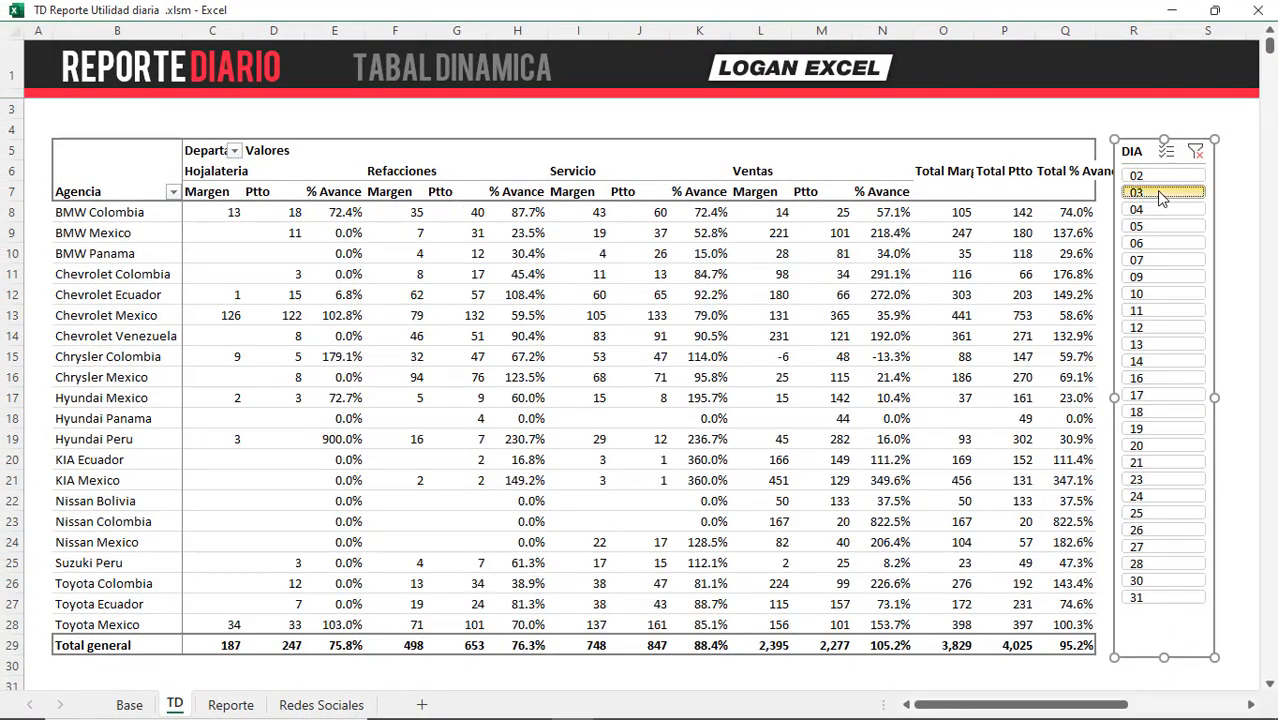
pyautogui.click(1162, 211)
pyautogui.click(1168, 228)
pyautogui.click(1171, 244)
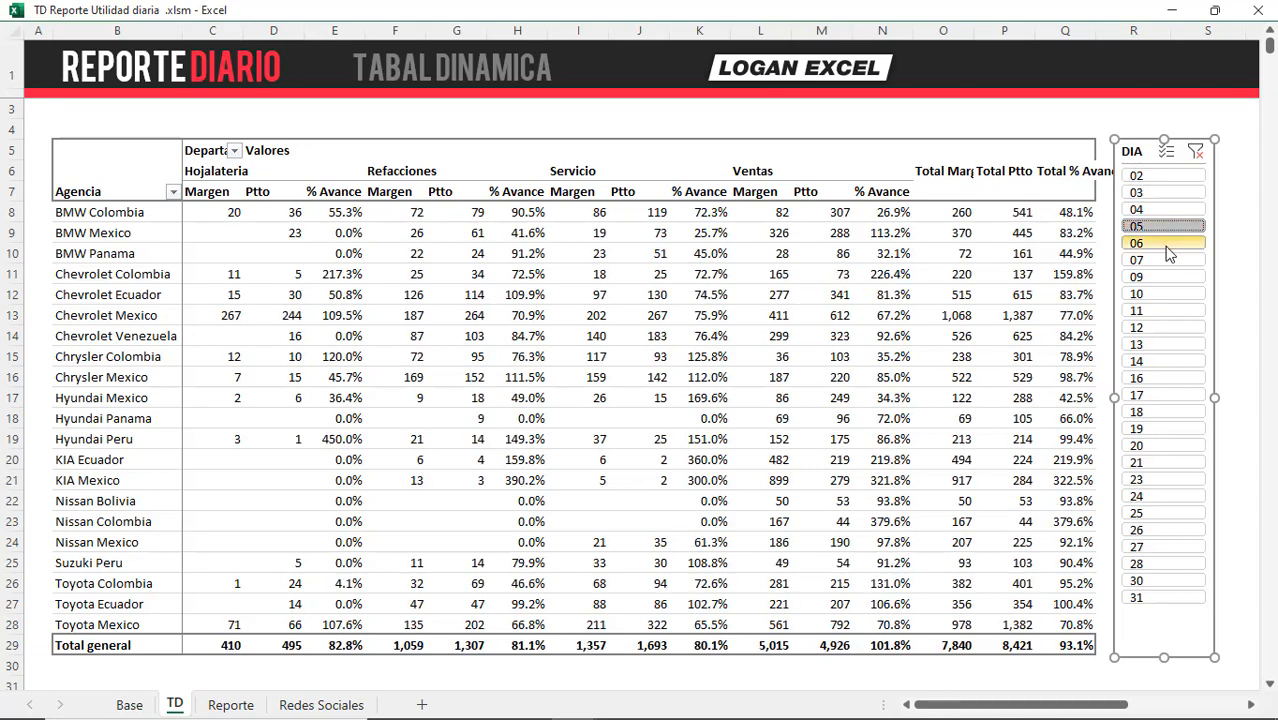
pyautogui.click(1174, 262)
pyautogui.click(1177, 278)
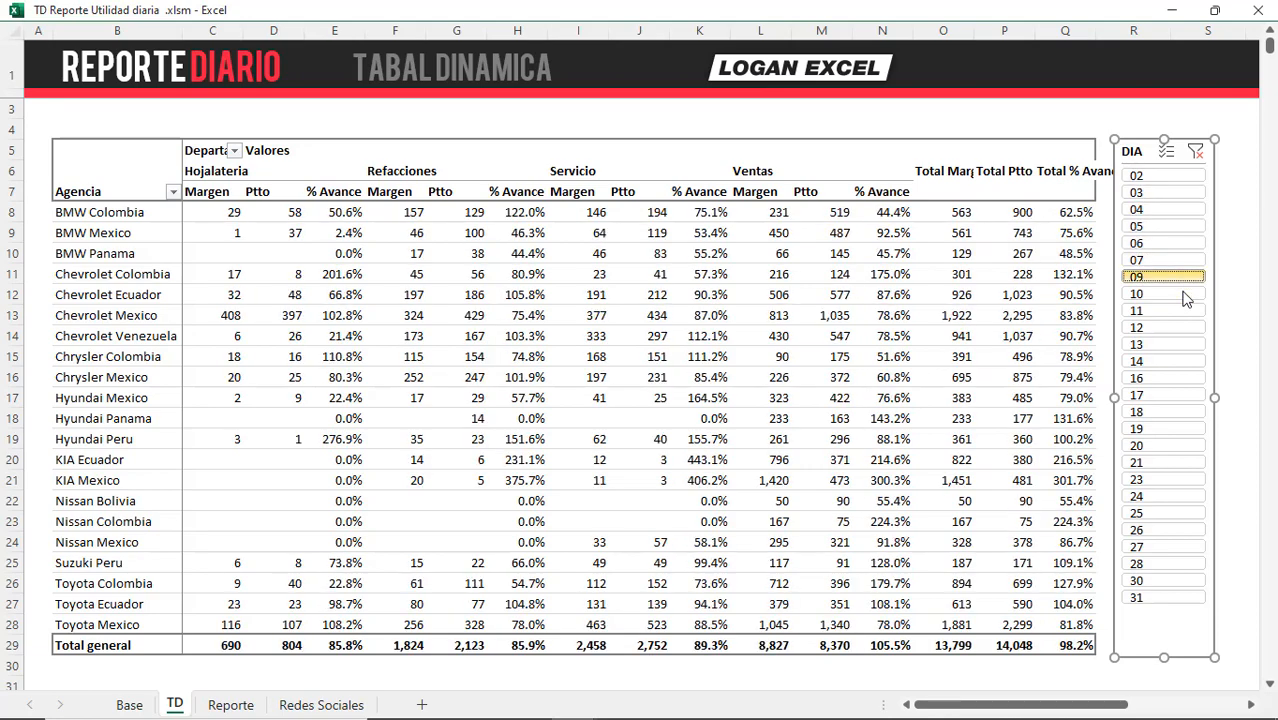
# Step: Continue testing the DIA slicer by filtering the pivot table day by day from 10 through 19, and by 24
pyautogui.click(1178, 295)
pyautogui.click(1179, 312)
pyautogui.click(1171, 323)
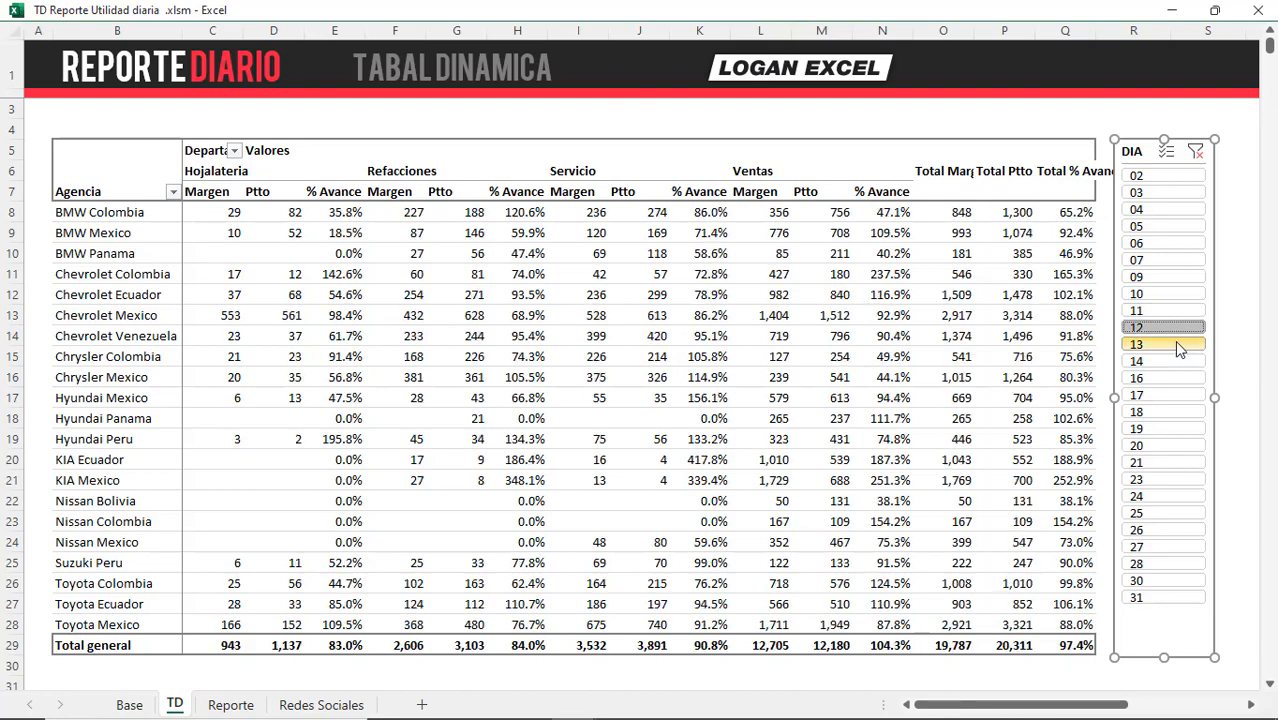
pyautogui.click(1174, 340)
pyautogui.click(1173, 360)
pyautogui.click(1168, 378)
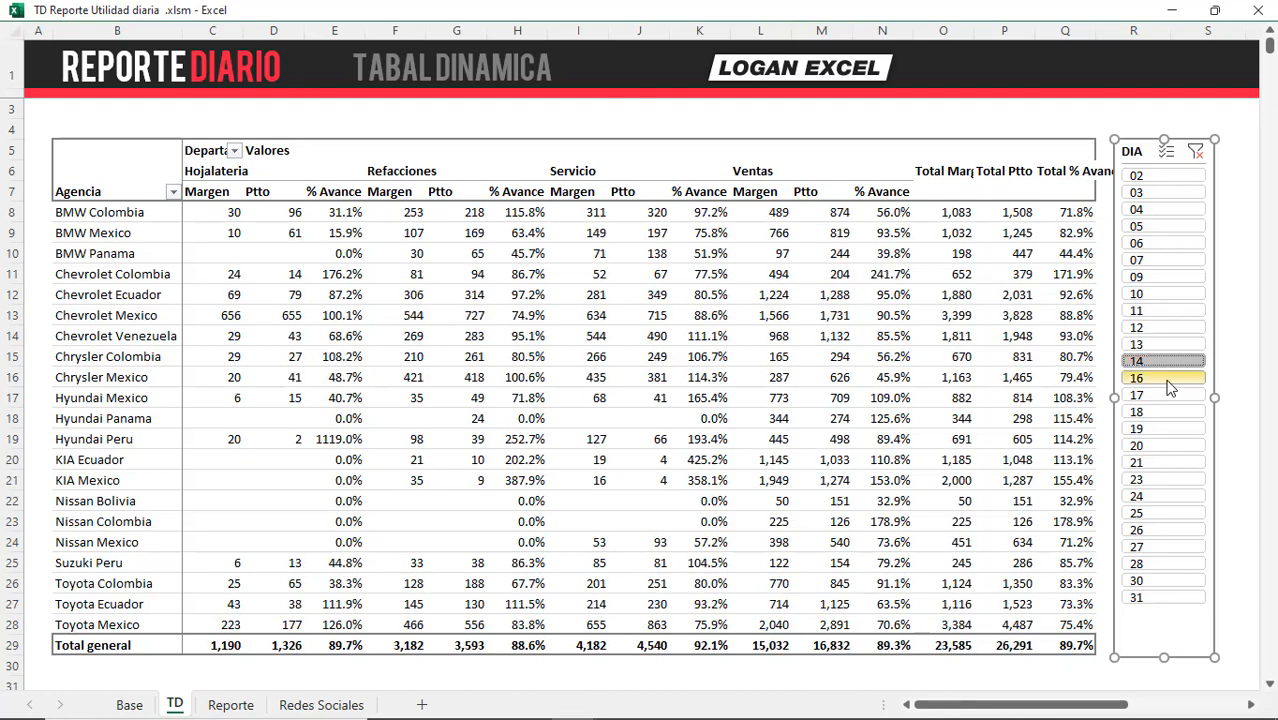
pyautogui.click(1163, 395)
pyautogui.click(1165, 411)
pyautogui.click(1157, 429)
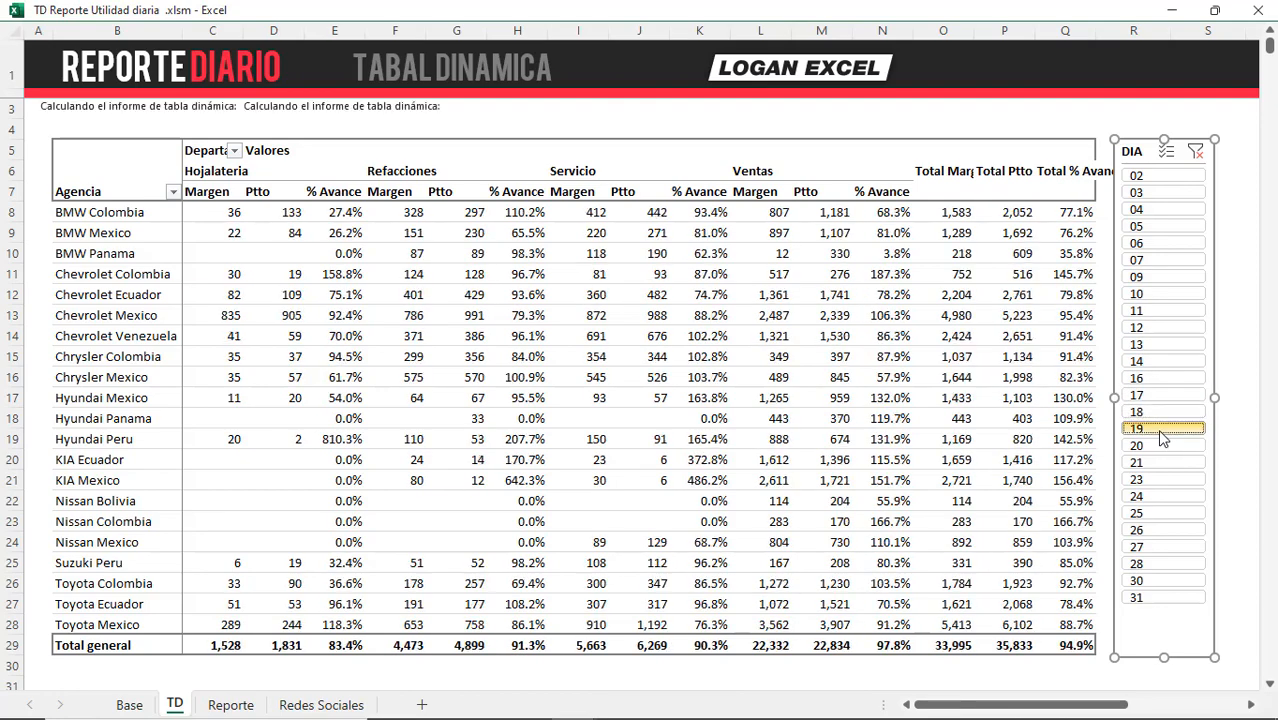
pyautogui.click(1160, 496)
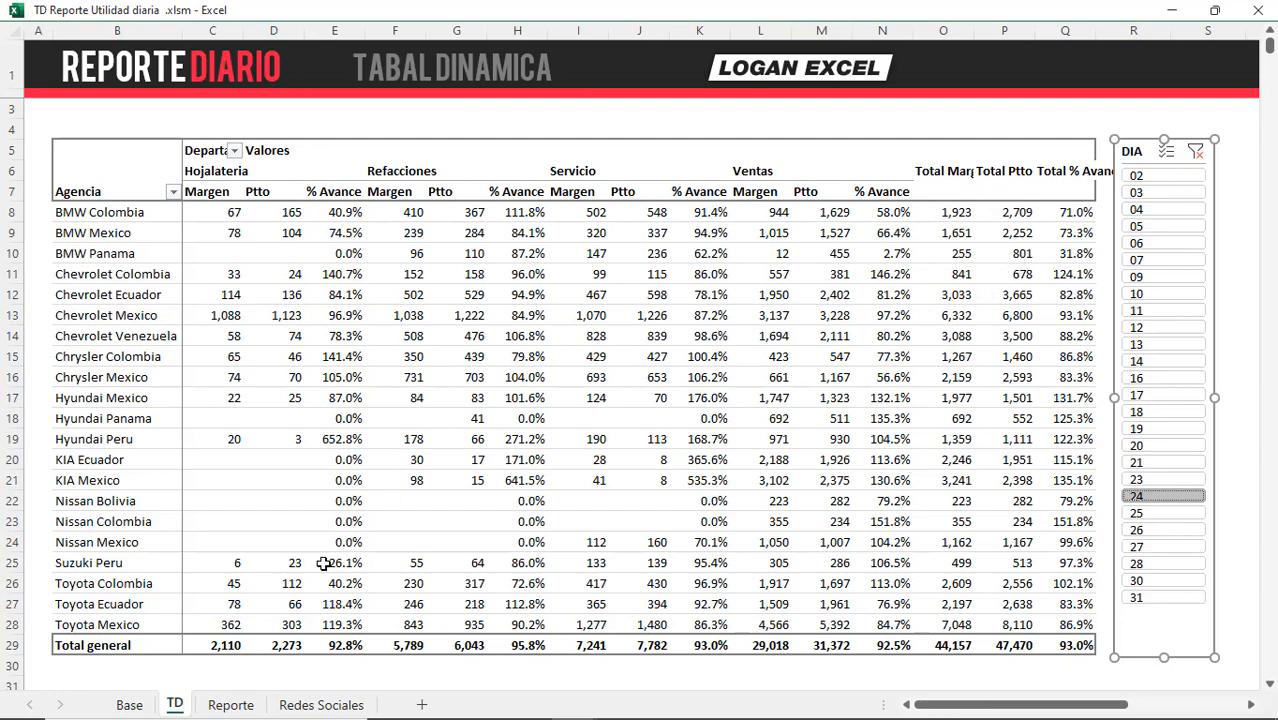
# Step: Examine the Reporte sheet's % Avance icons, the criteria for each icon colour, and the format rule settings pictured below them
pyautogui.click(248, 706)
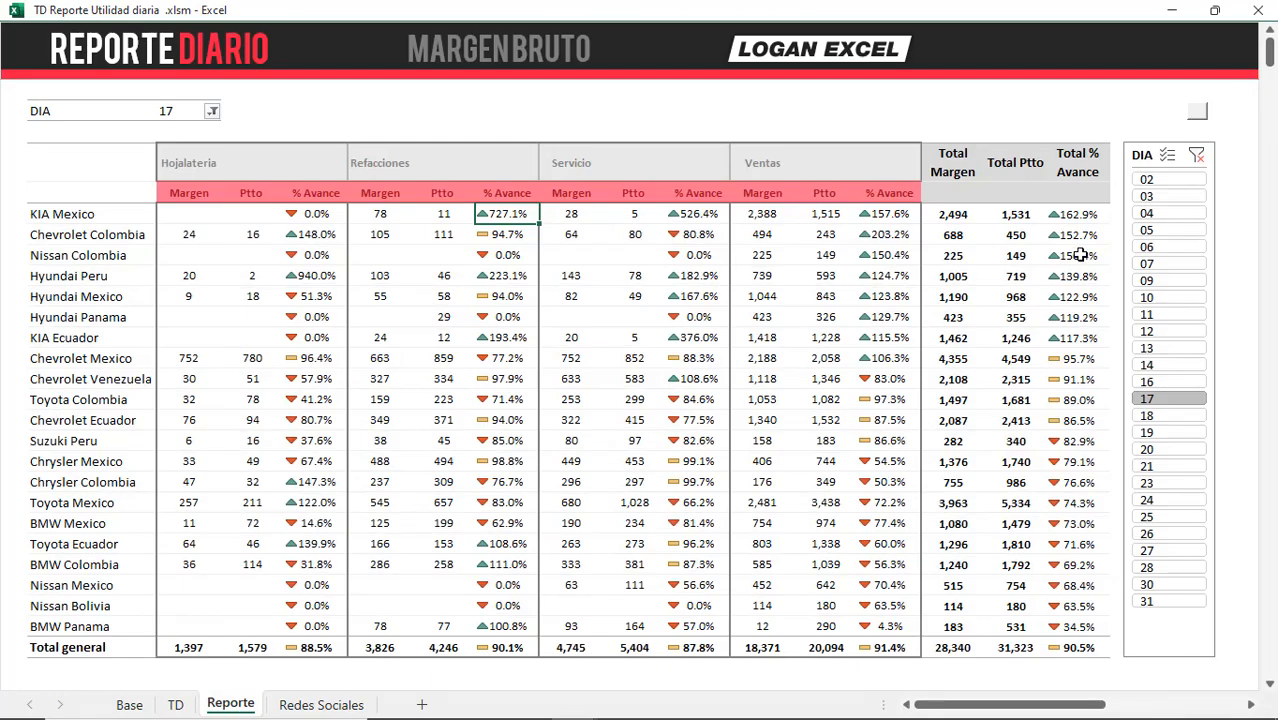
pyautogui.click(1197, 110)
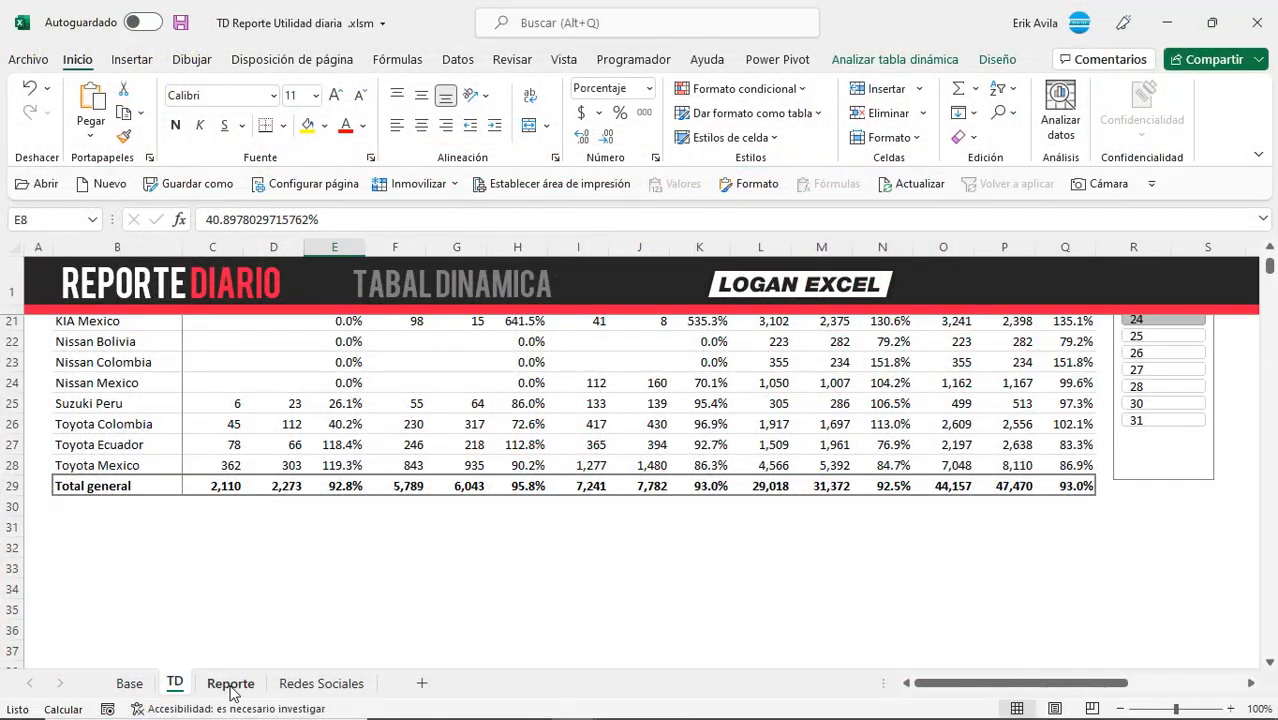
pyautogui.click(229, 683)
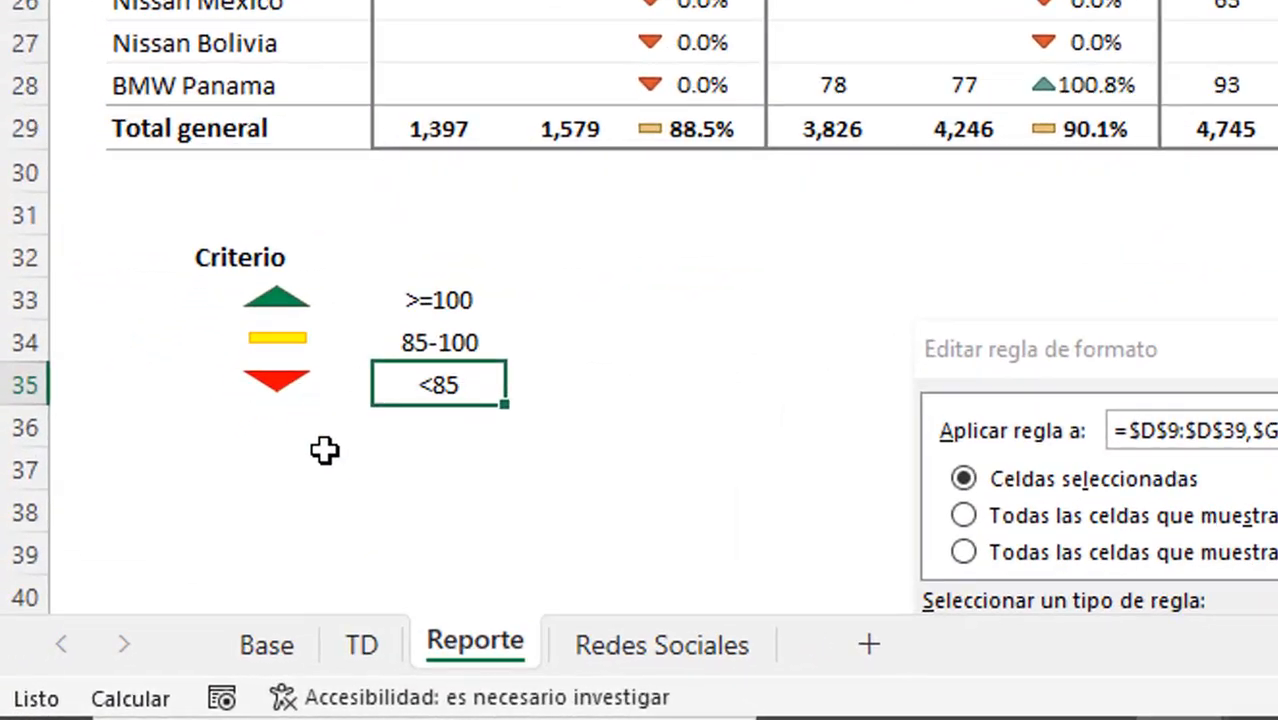
pyautogui.click(172, 587)
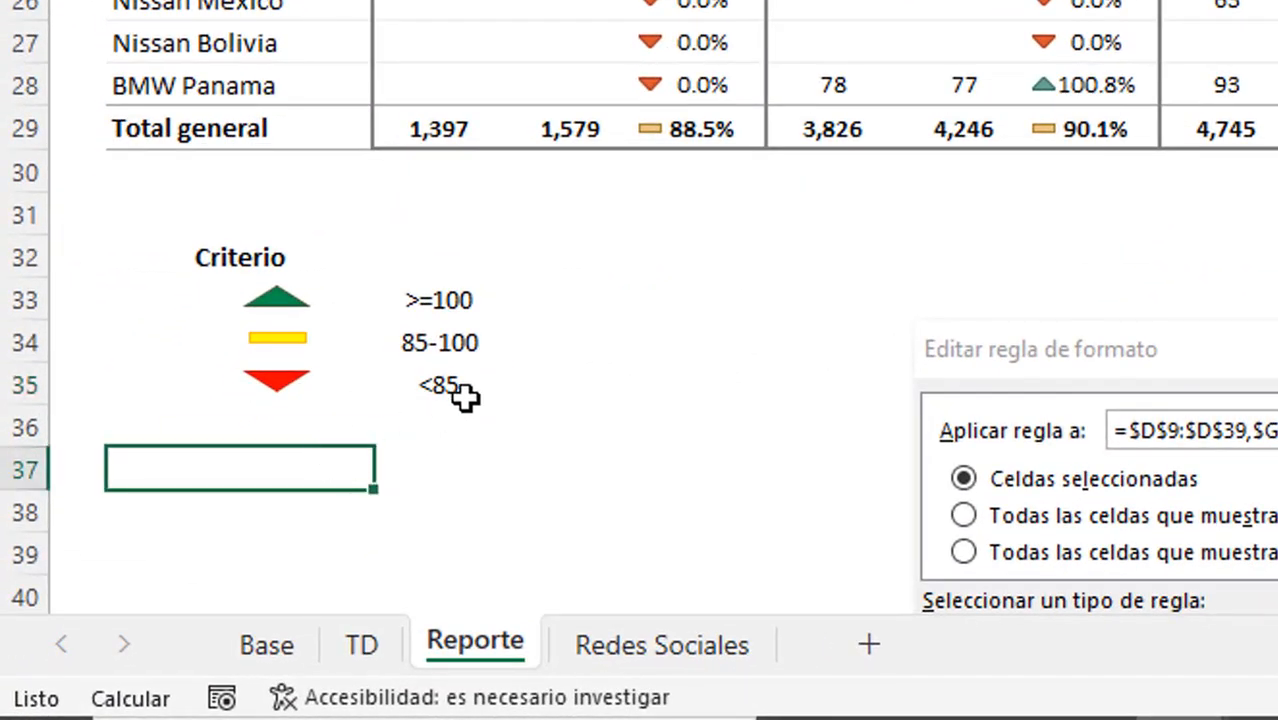
pyautogui.click(246, 546)
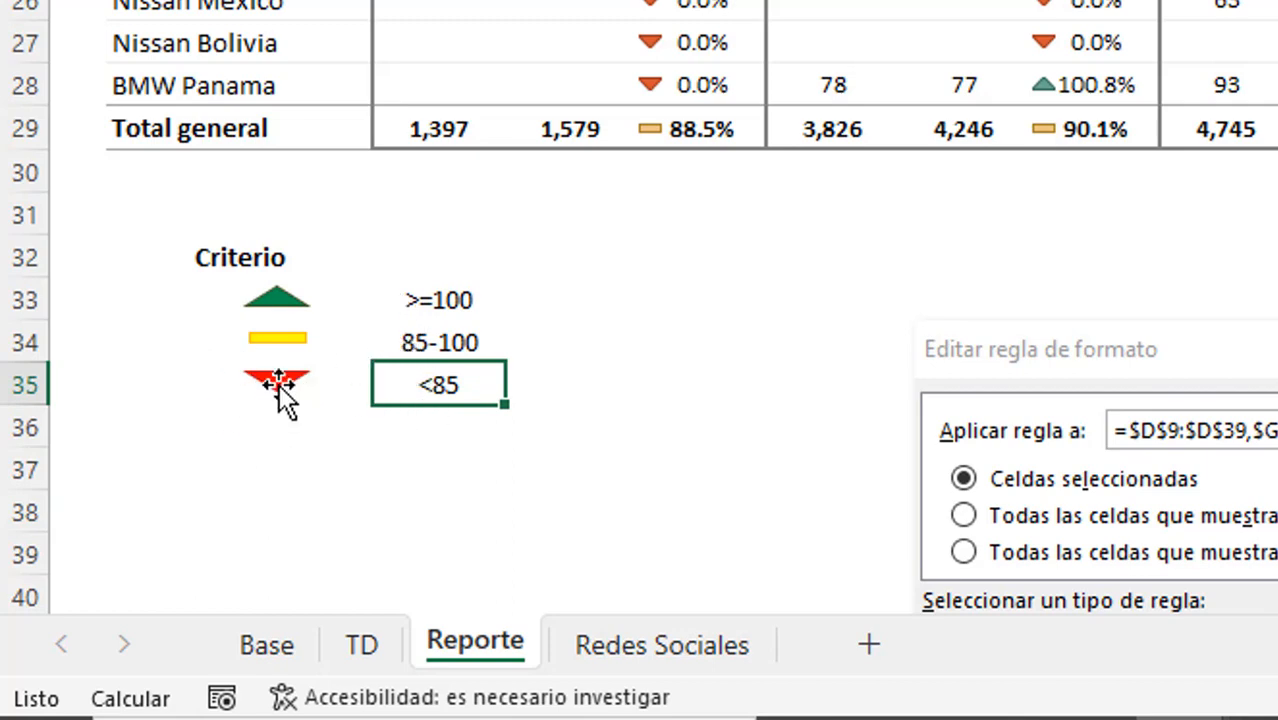
pyautogui.click(403, 345)
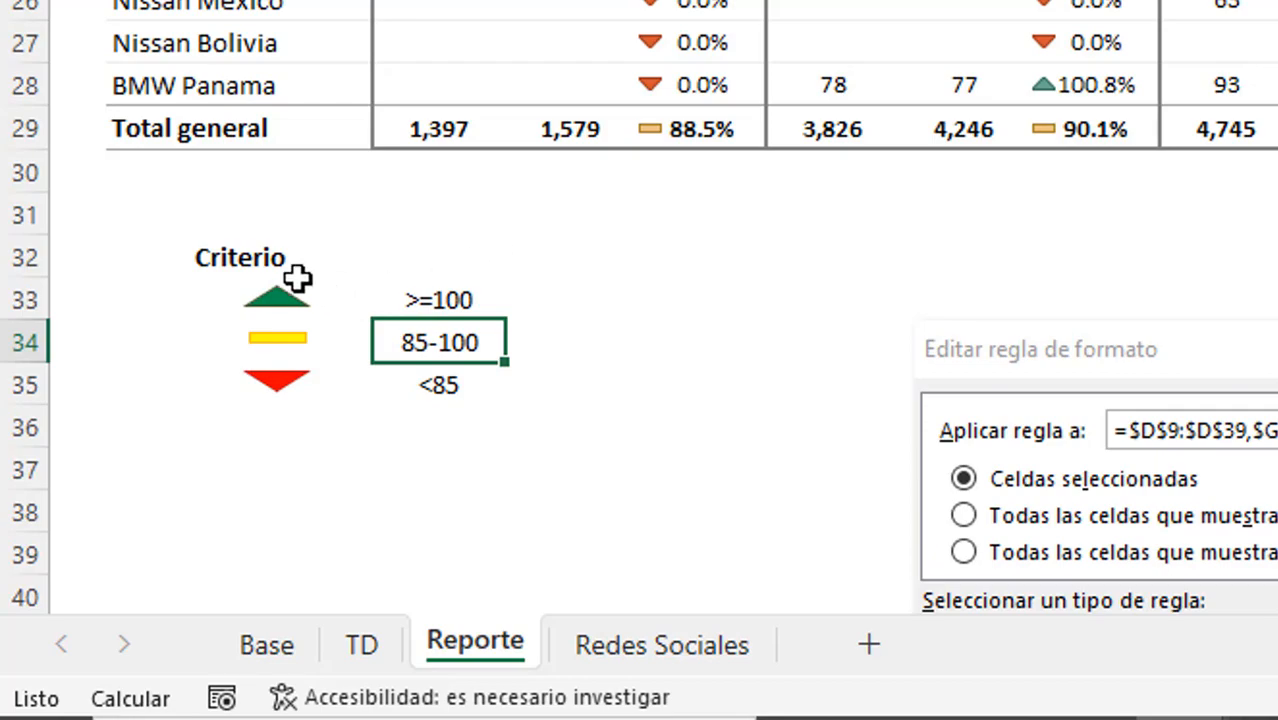
pyautogui.scroll(2, 282, 266)
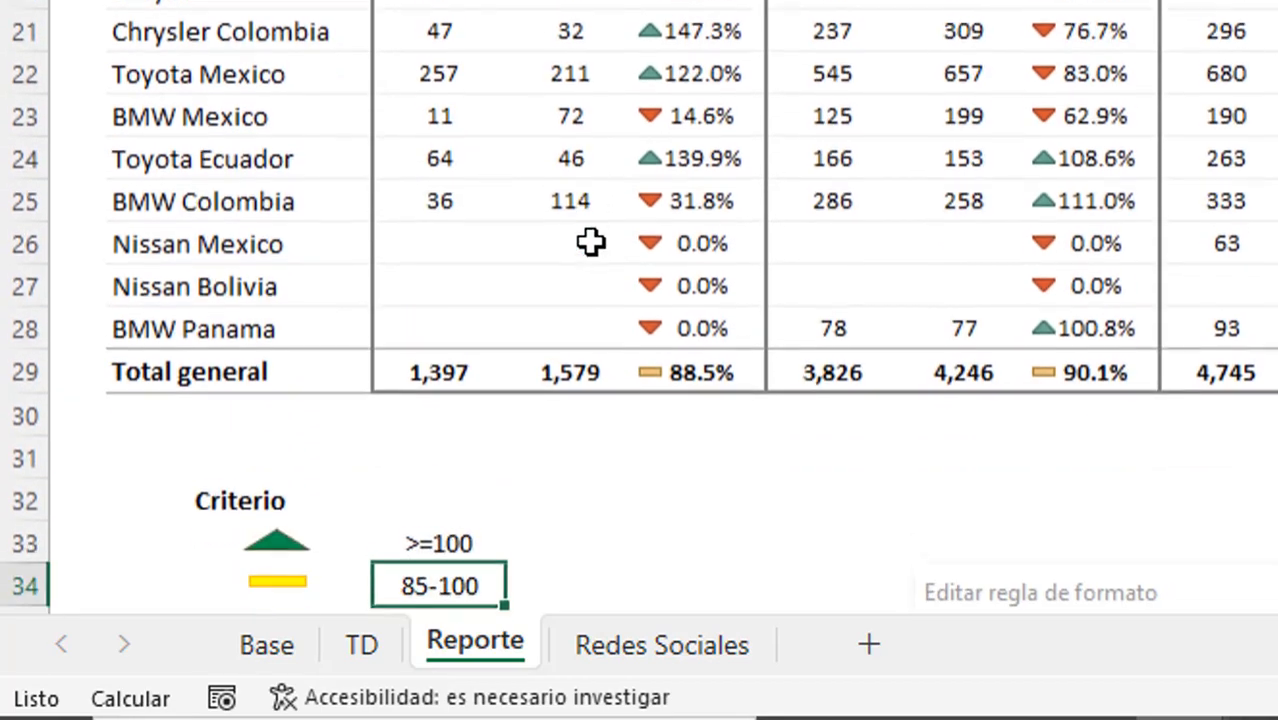
pyautogui.scroll(-6, 590, 240)
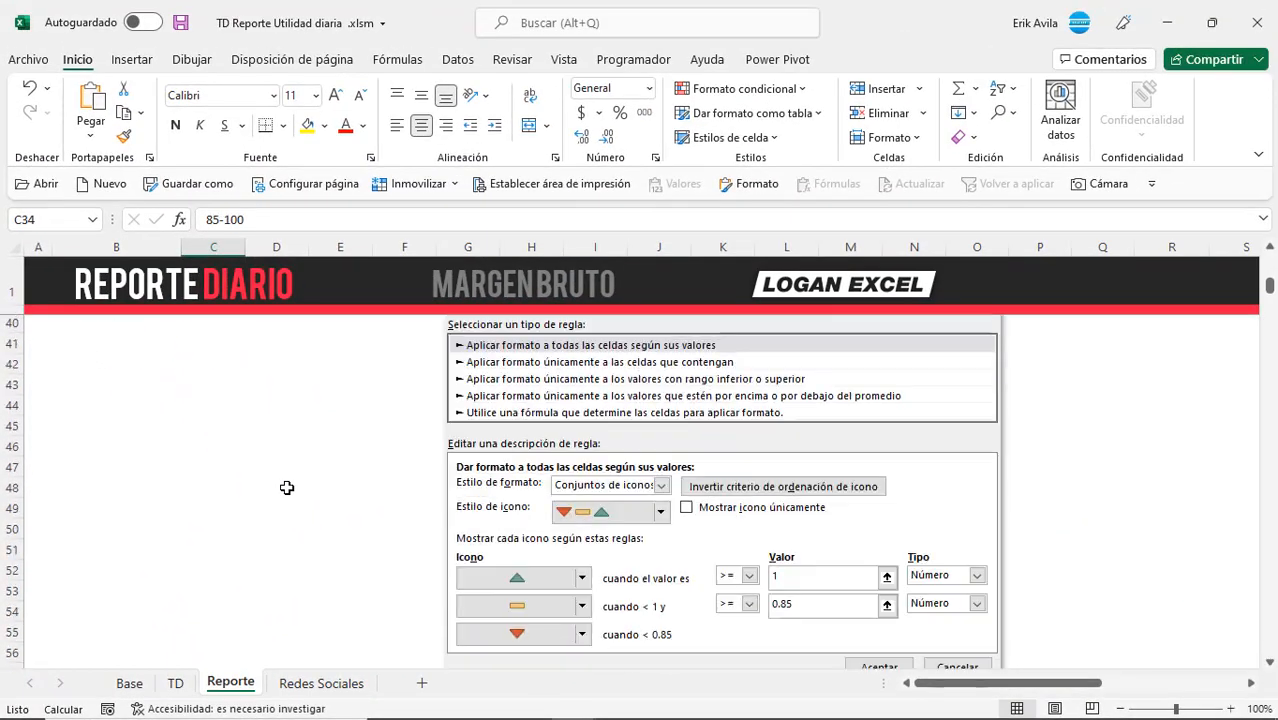
# Step: On the TD sheet, apply the directional icon set of green triangle, yellow bar and red triangle to % Avance cell E8
pyautogui.hotkey('ctrl', 'pageup')
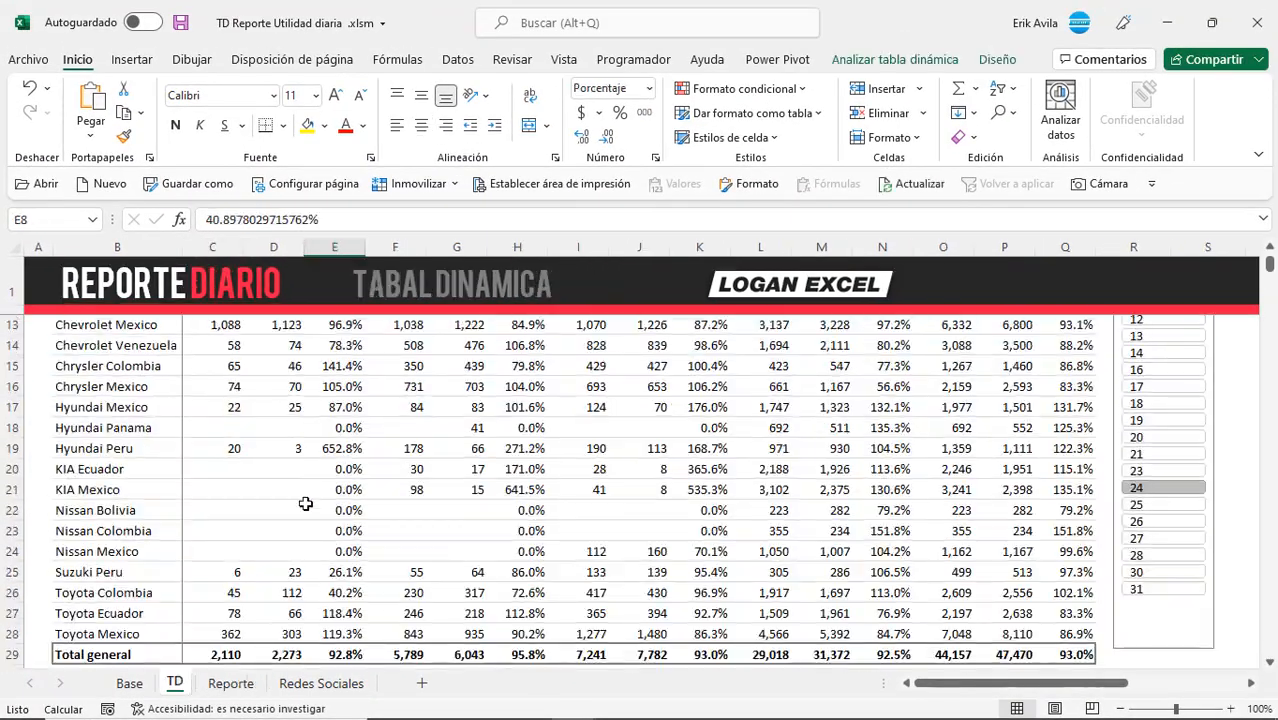
pyautogui.scroll(4, 310, 495)
pyautogui.click(333, 510)
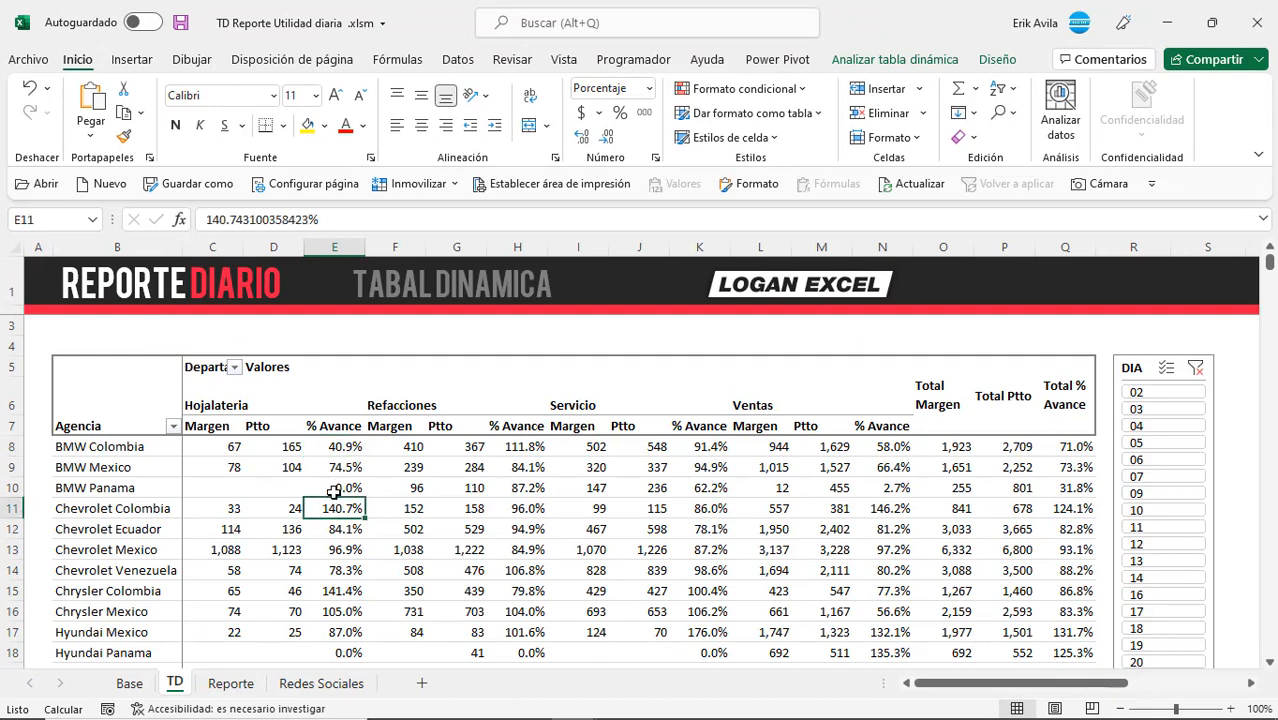
pyautogui.click(340, 447)
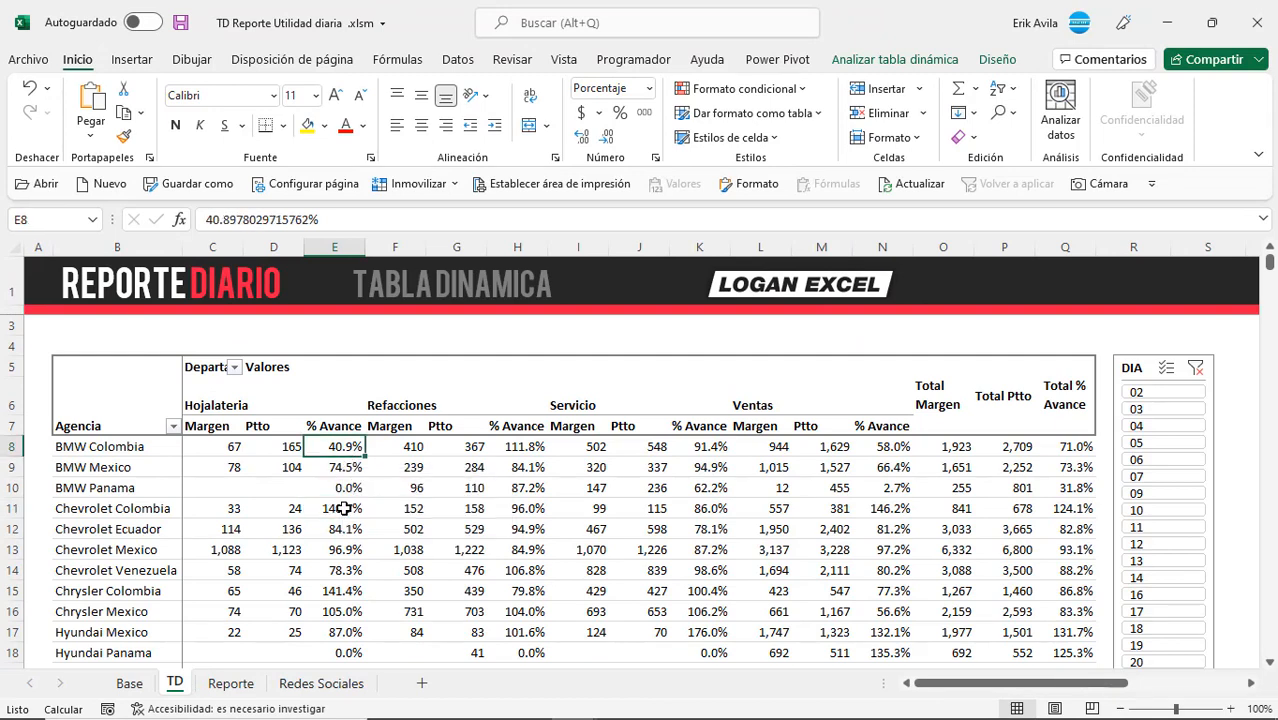
pyautogui.click(338, 508)
pyautogui.click(340, 447)
pyautogui.click(707, 90)
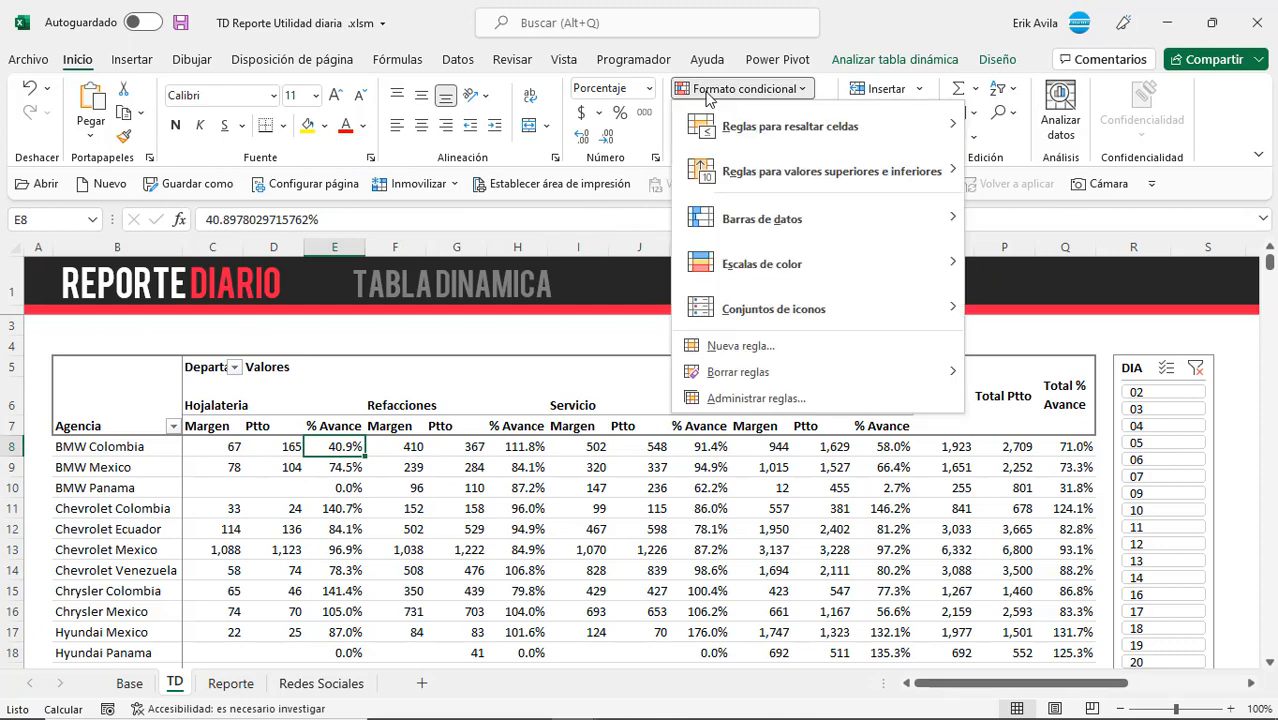
pyautogui.moveTo(745, 316)
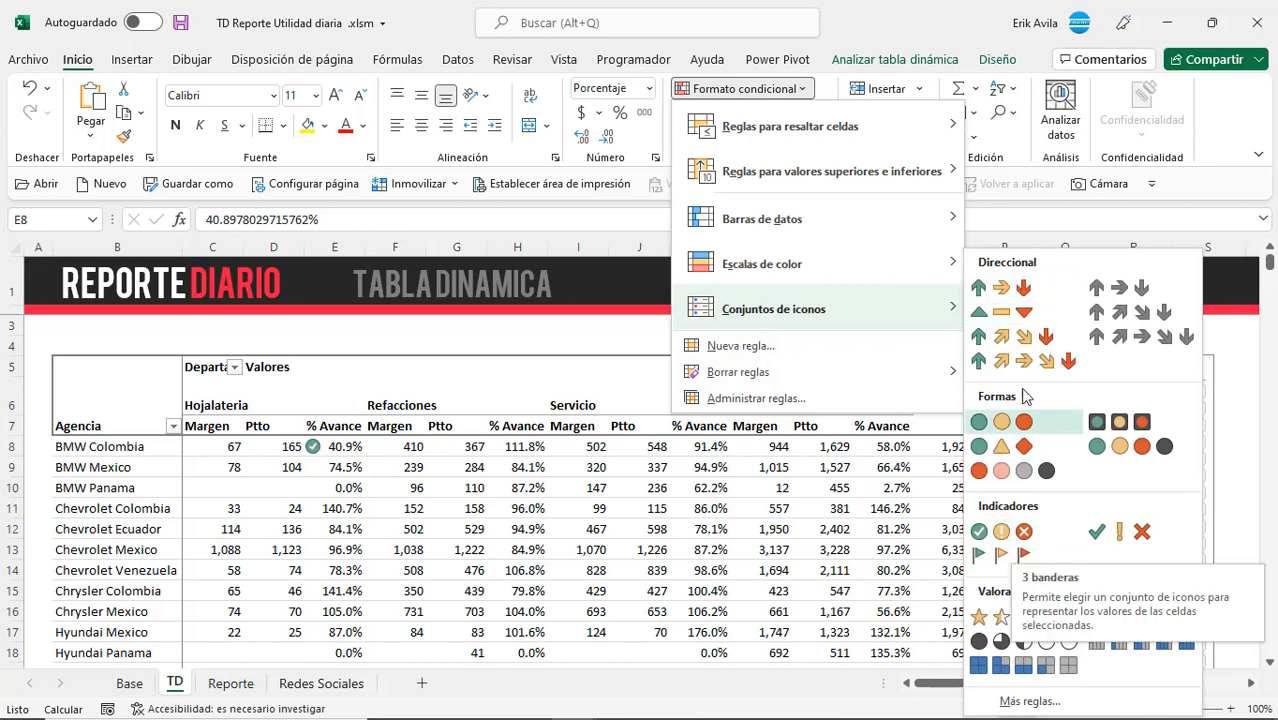
pyautogui.click(1004, 315)
# Step: Edit the icon set rule so it covers all cells showing "% Avance" values
pyautogui.click(800, 88)
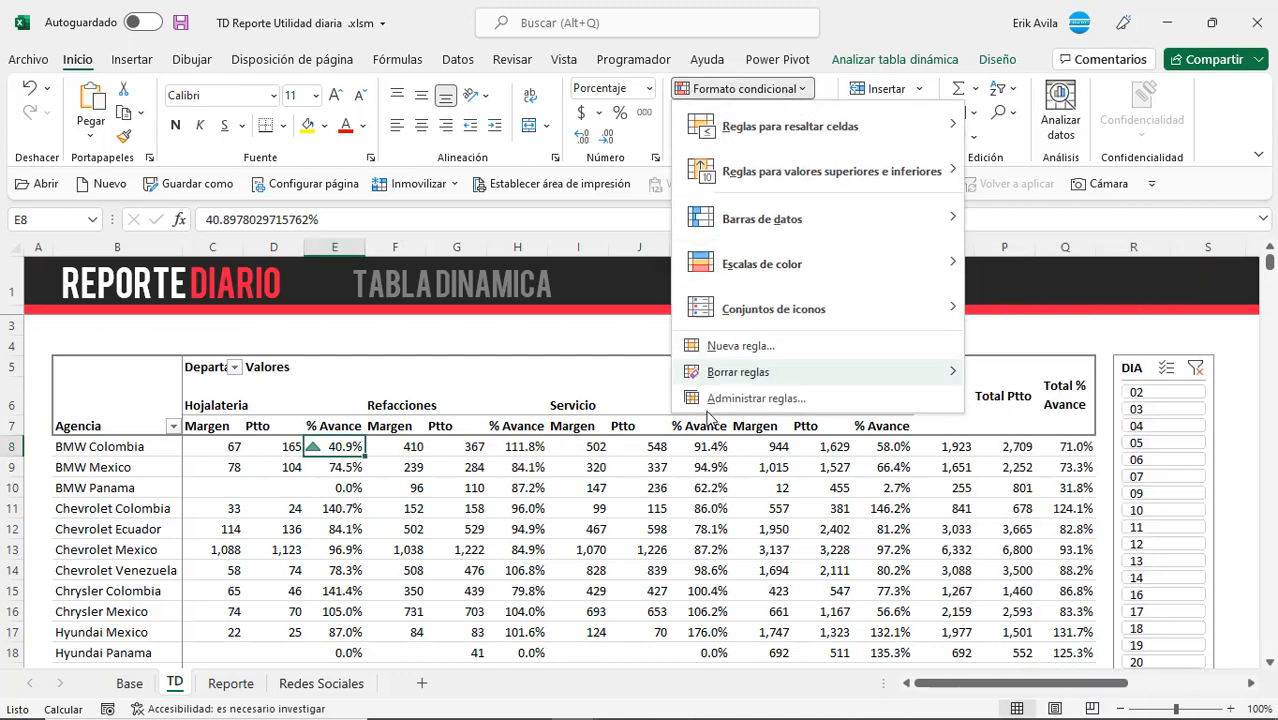
pyautogui.click(725, 400)
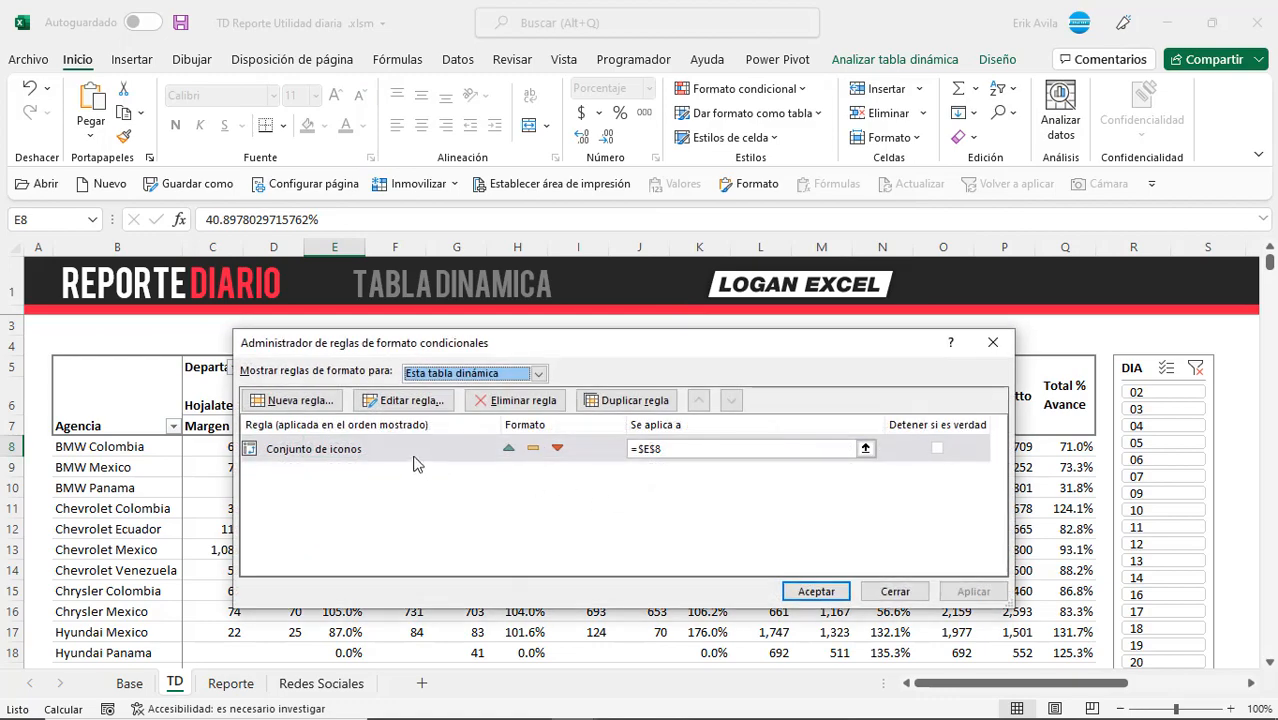
pyautogui.moveTo(519, 347); pyautogui.dragTo(675, 171)
pyautogui.click(493, 280)
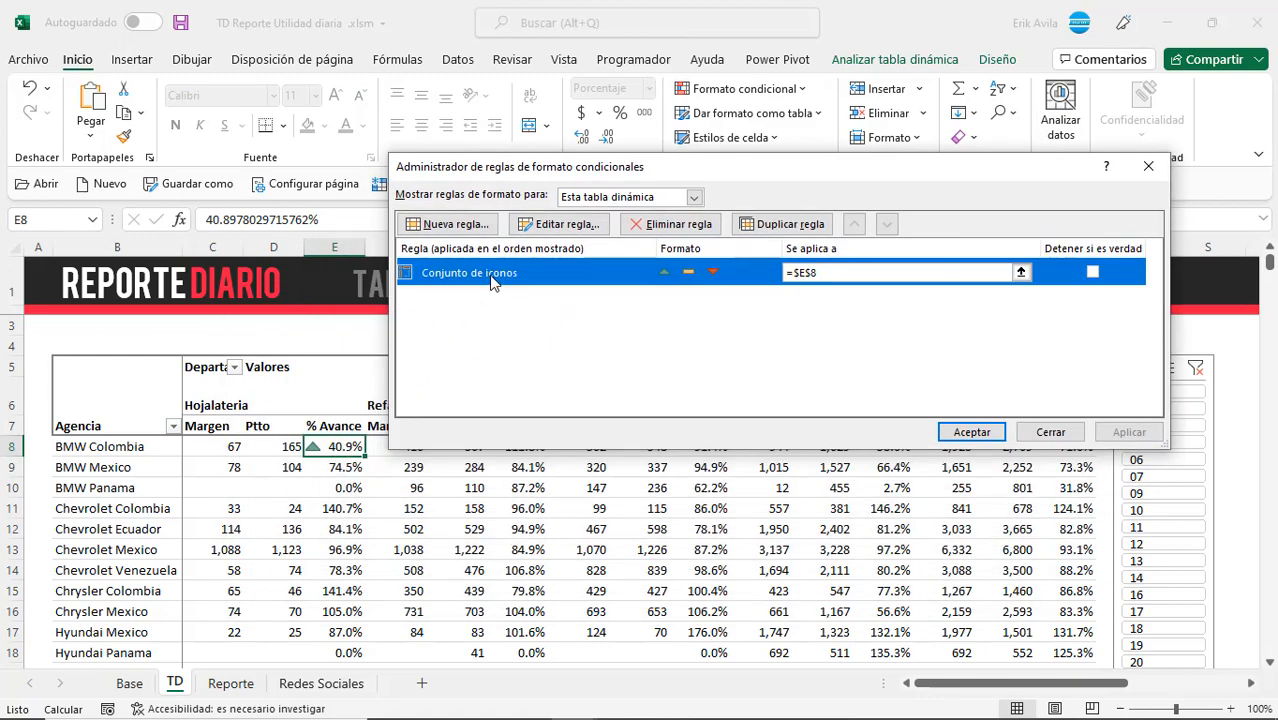
pyautogui.click(555, 228)
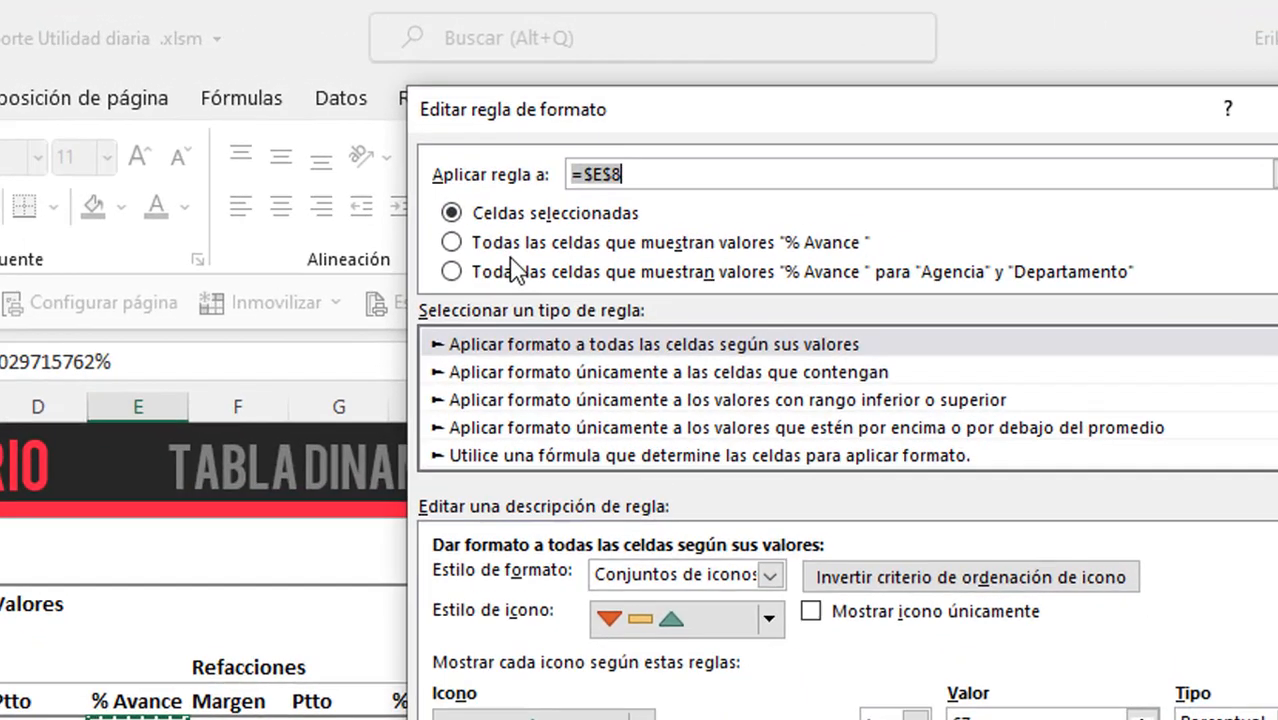
pyautogui.click(505, 243)
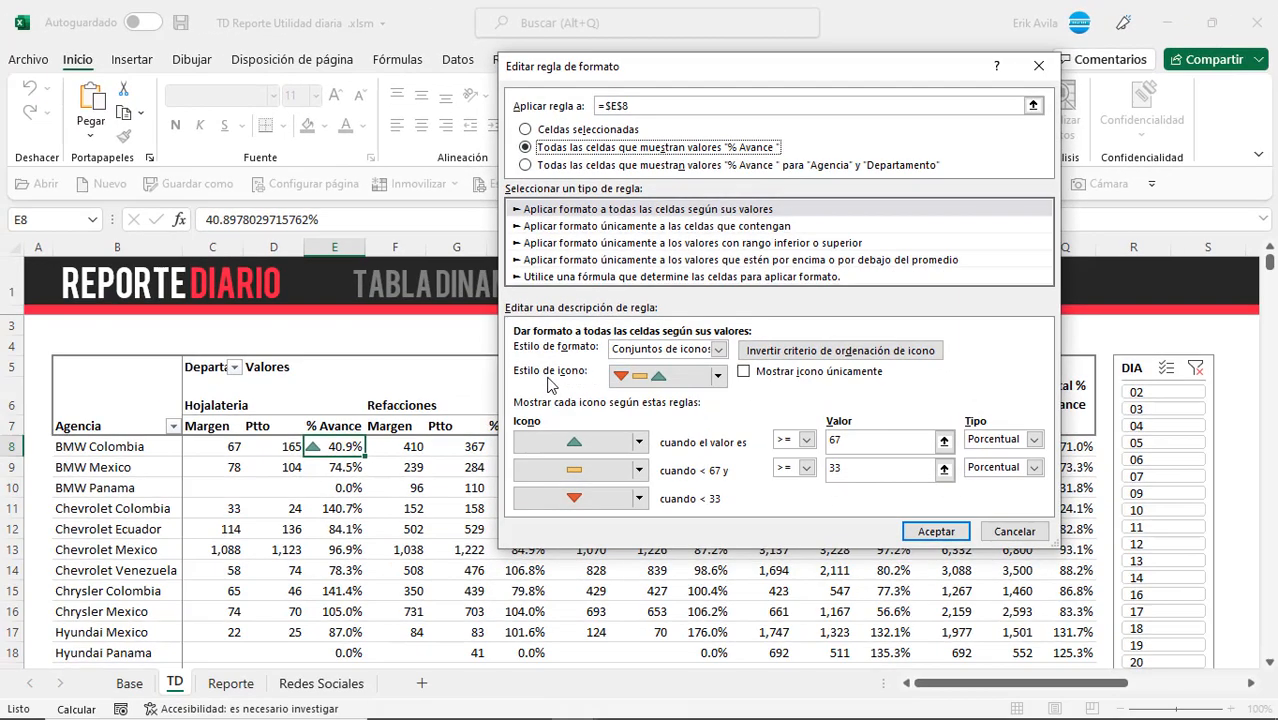
# Step: Keep the red triangle, yellow bar and green triangle icon style and set both icon thresholds' type to Número
pyautogui.click(722, 380)
pyautogui.click(719, 376)
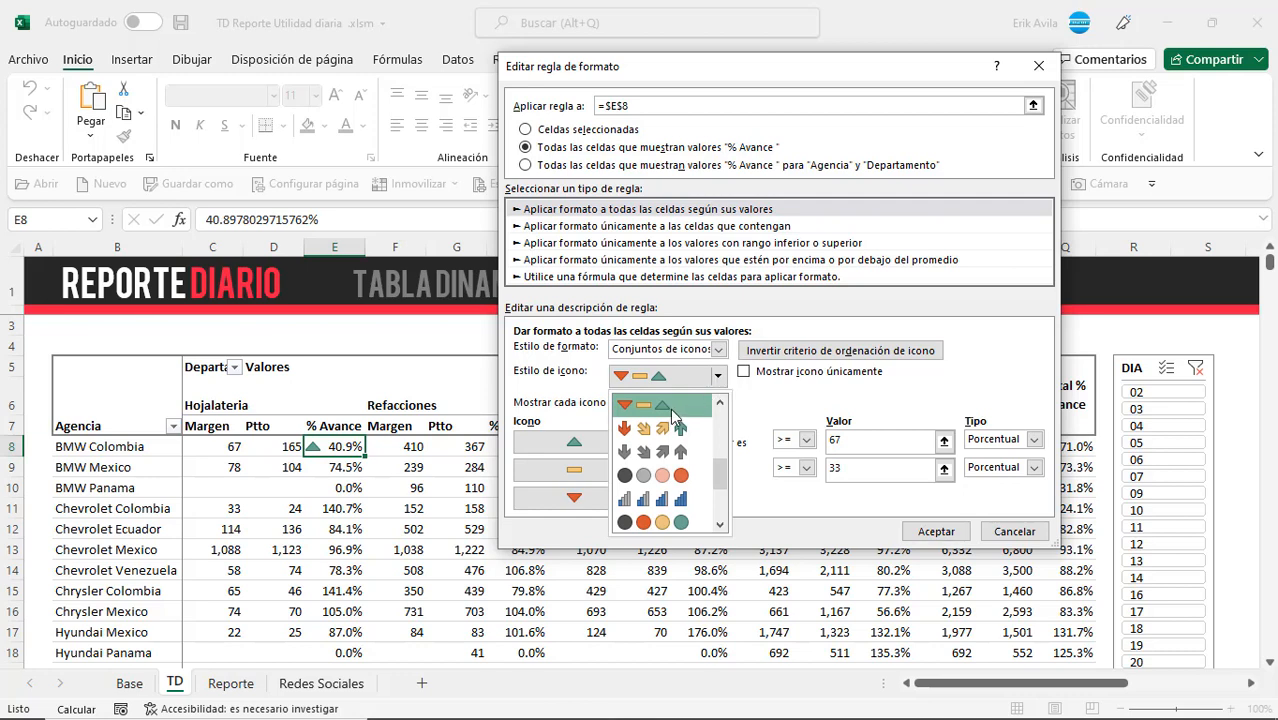
pyautogui.click(672, 408)
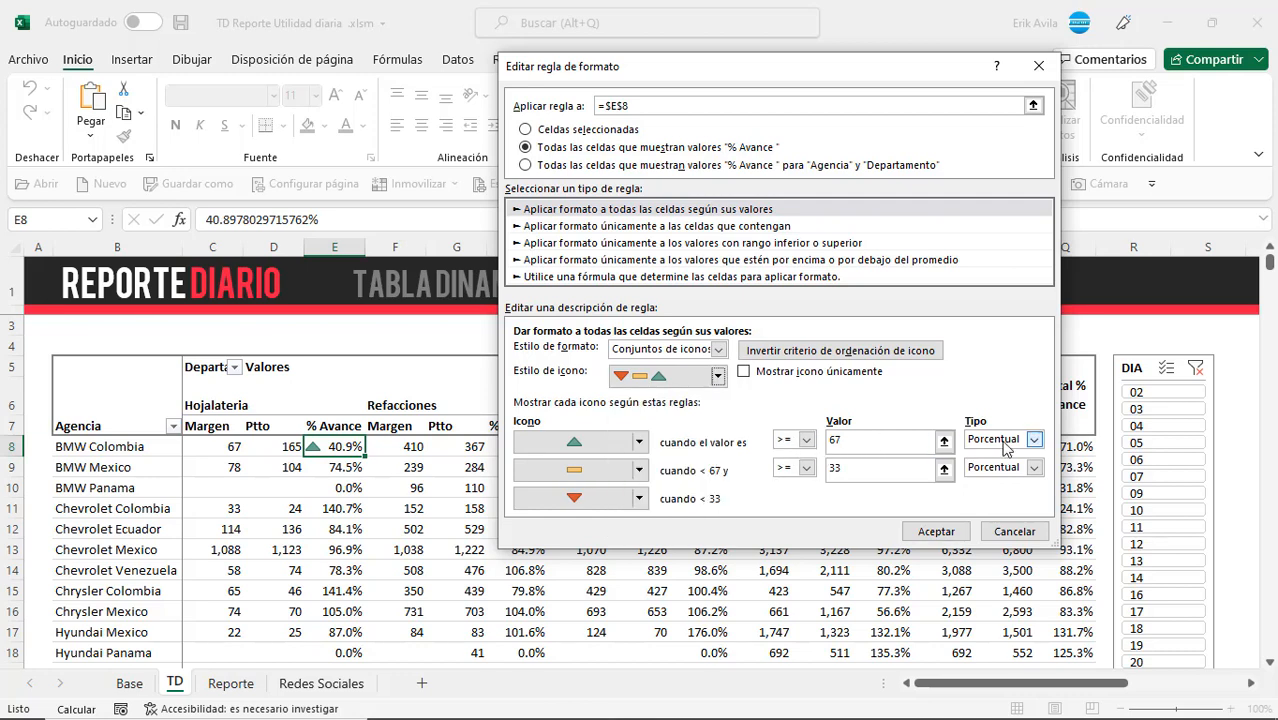
pyautogui.click(1035, 443)
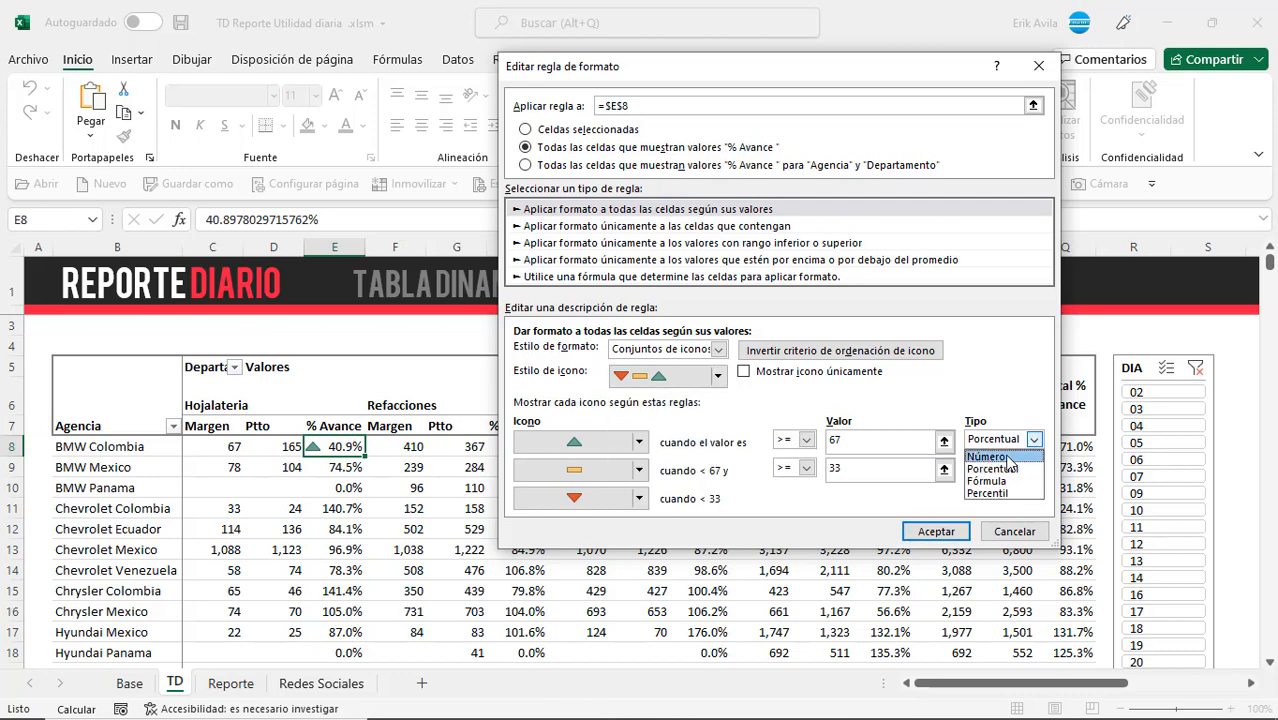
pyautogui.click(993, 455)
pyautogui.click(1034, 468)
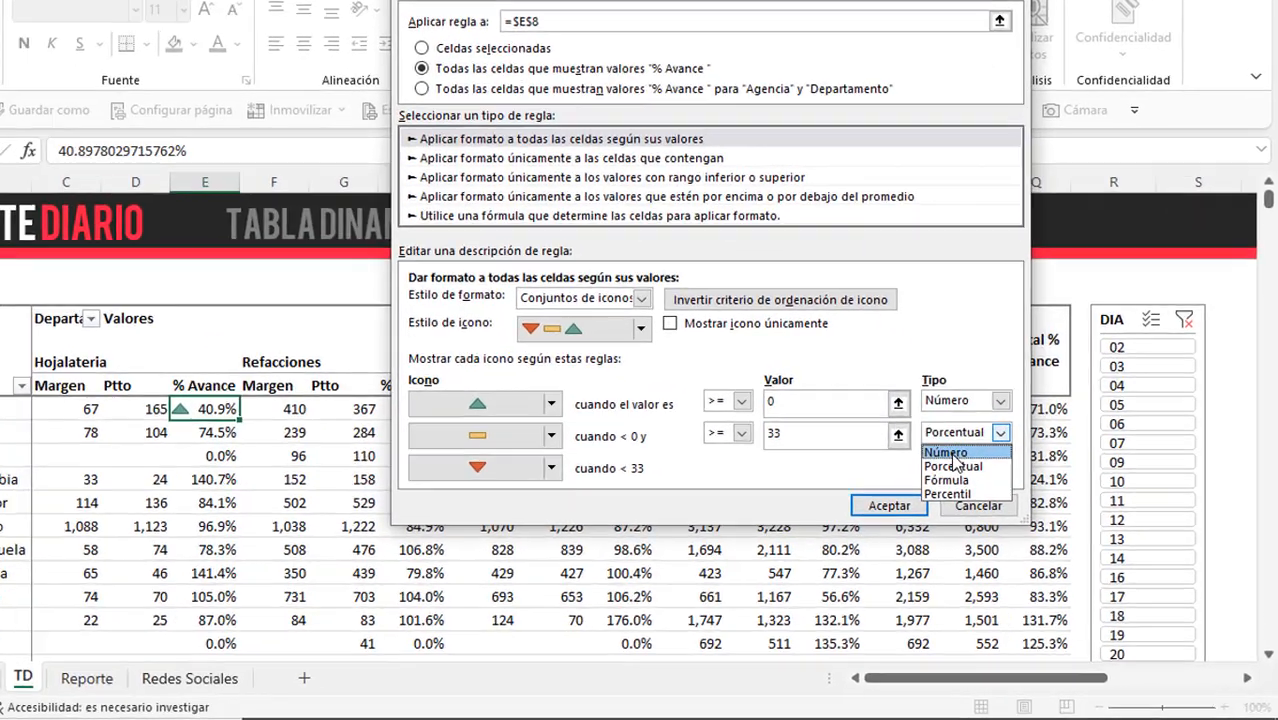
pyautogui.click(986, 484)
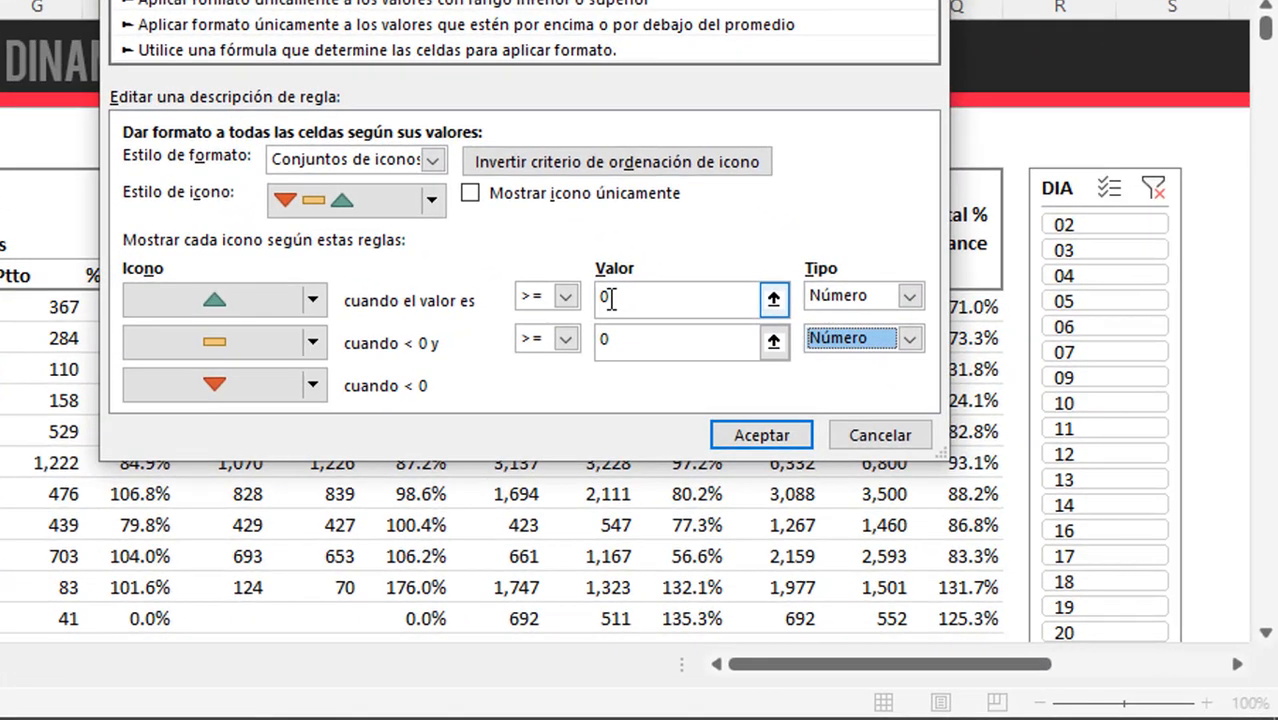
# Step: Set the green icon threshold to >= 1 and the yellow one to >= 0.85, and apply the rule to the pivot table
pyautogui.doubleClick(610, 299)
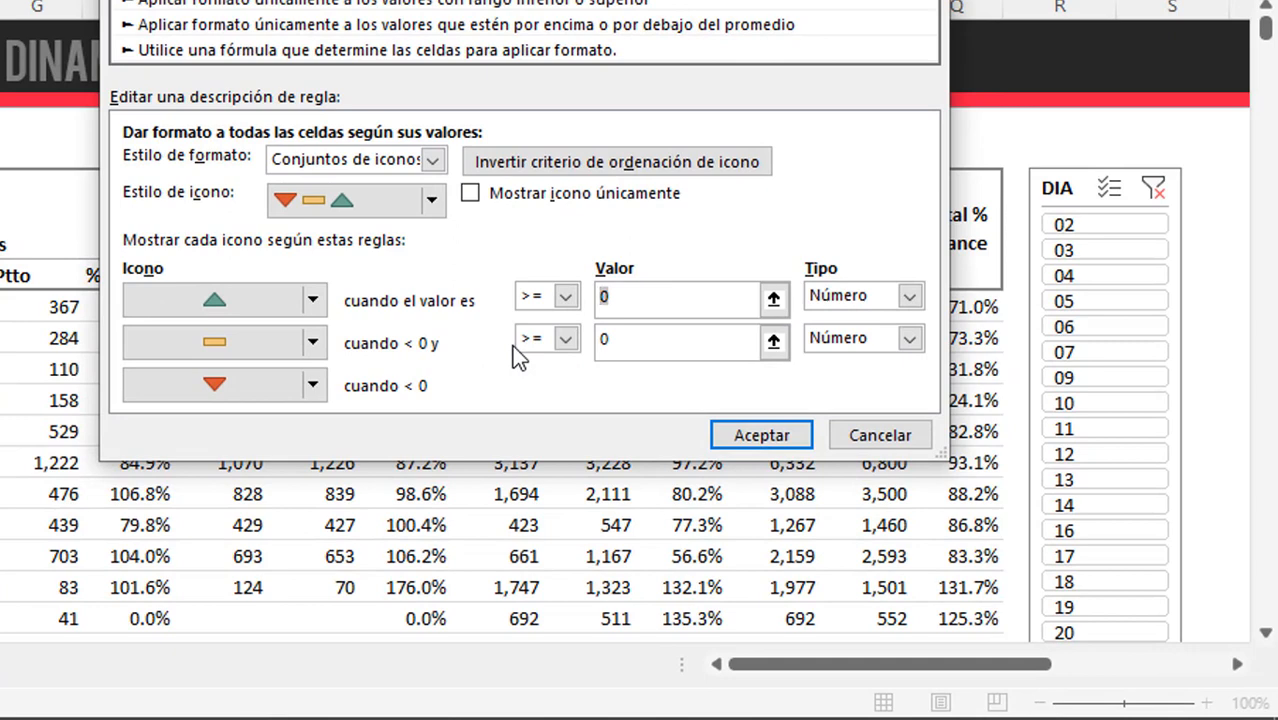
pyautogui.write('1')
pyautogui.click(652, 339)
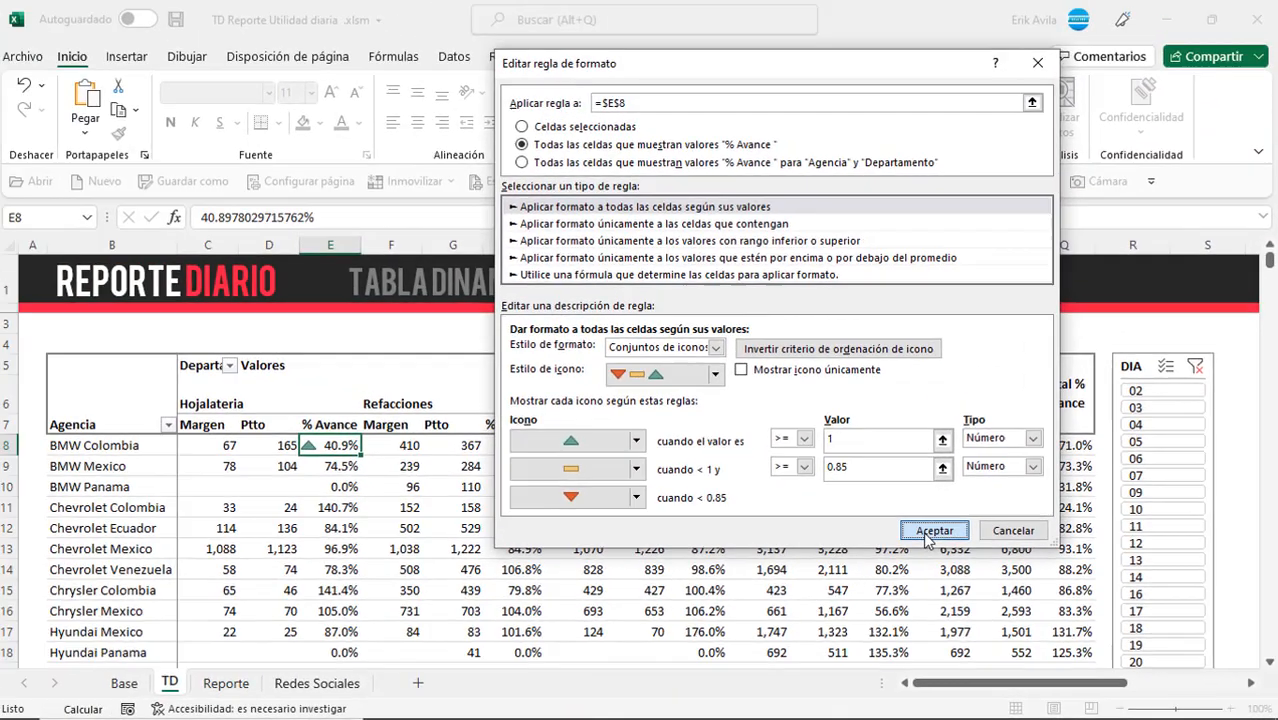
pyautogui.click(930, 532)
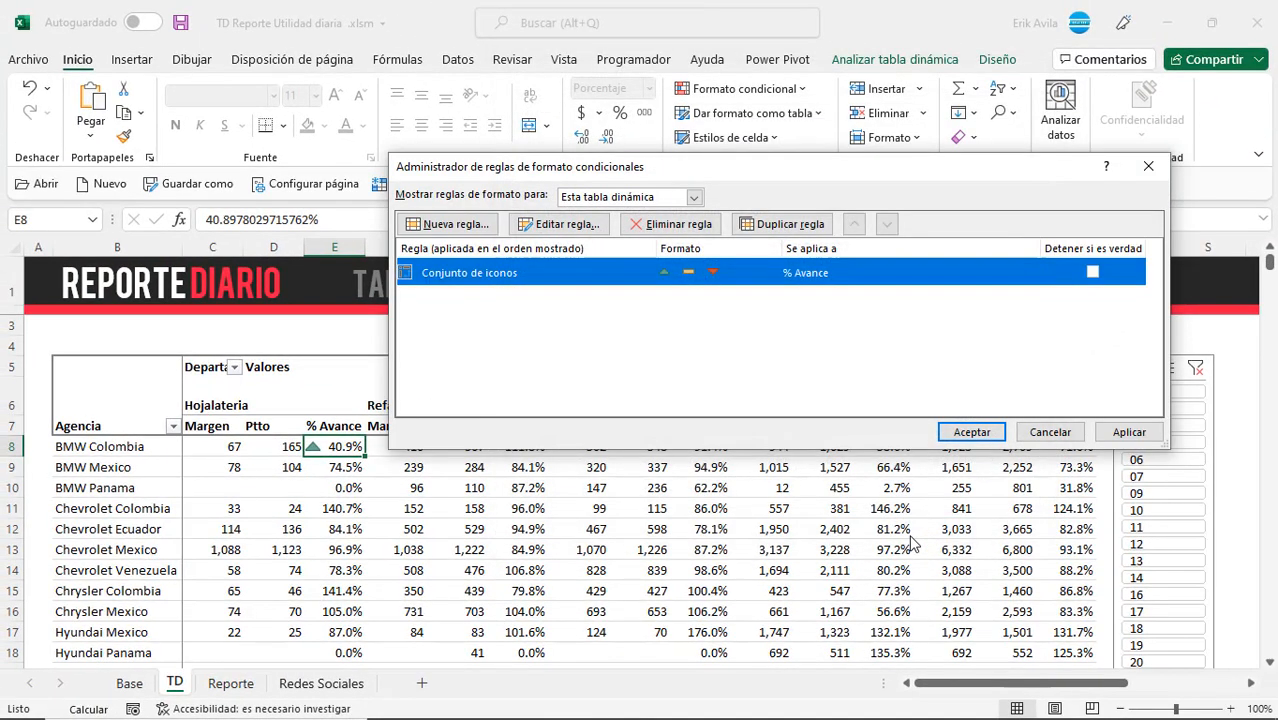
pyautogui.click(1128, 432)
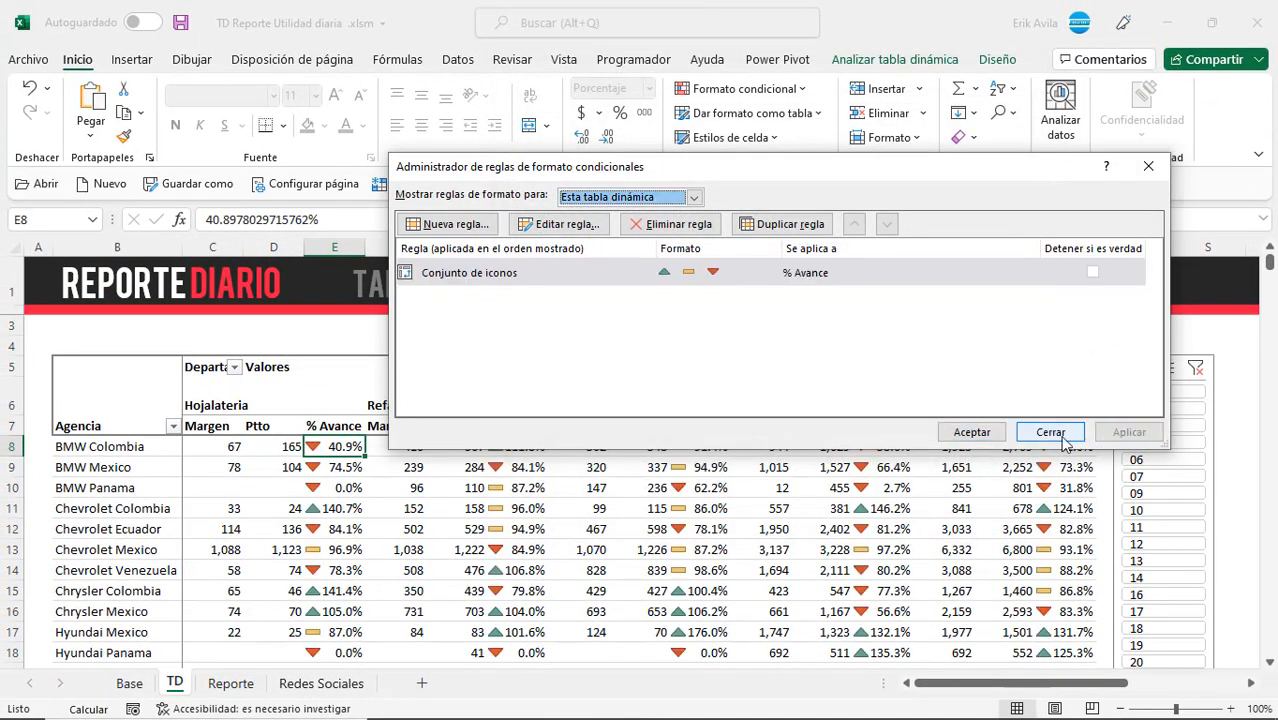
pyautogui.click(981, 437)
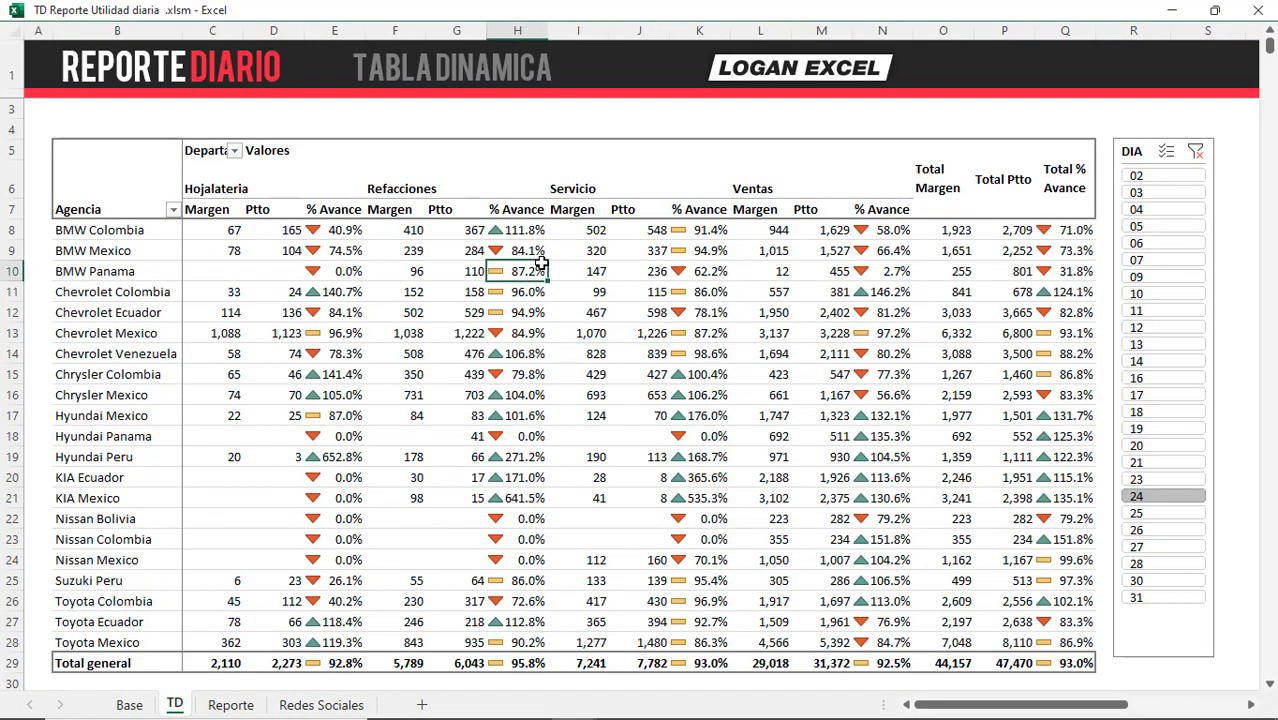
# Step: Check the % Avance icons by filtering the pivot table by days 02, 03 and 04 with the DIA slicer
pyautogui.click(1150, 178)
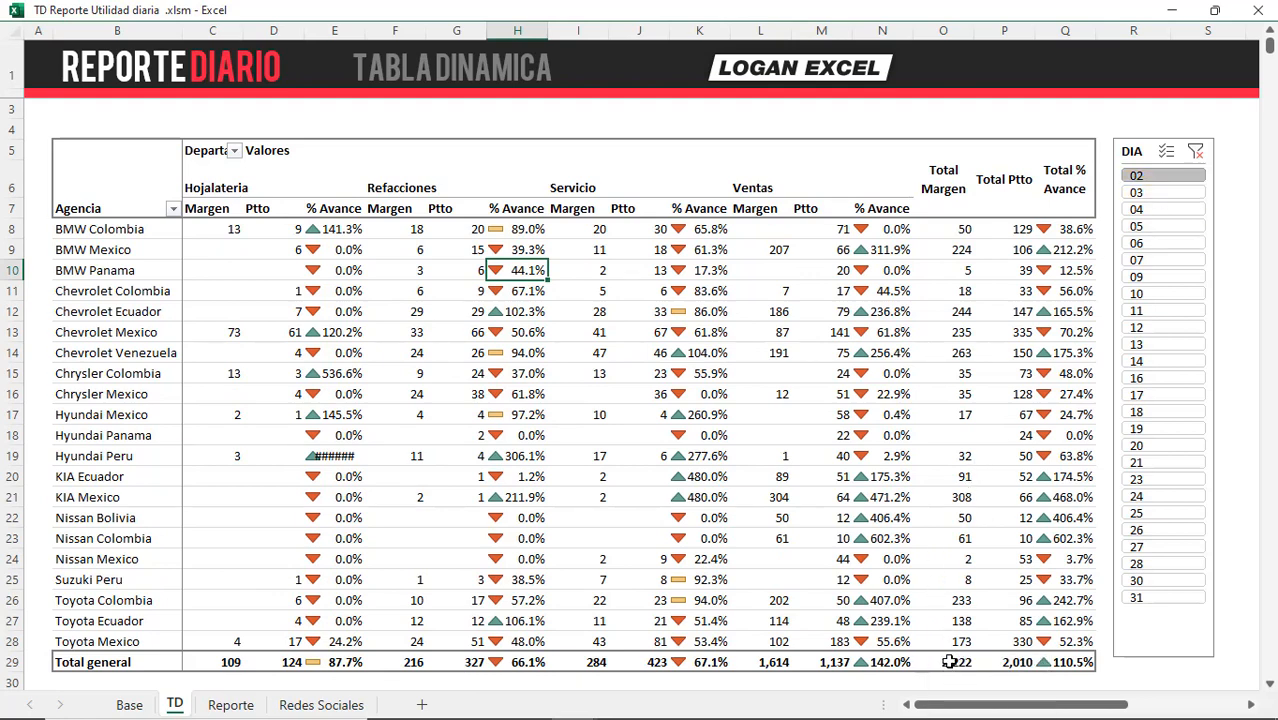
pyautogui.click(1150, 193)
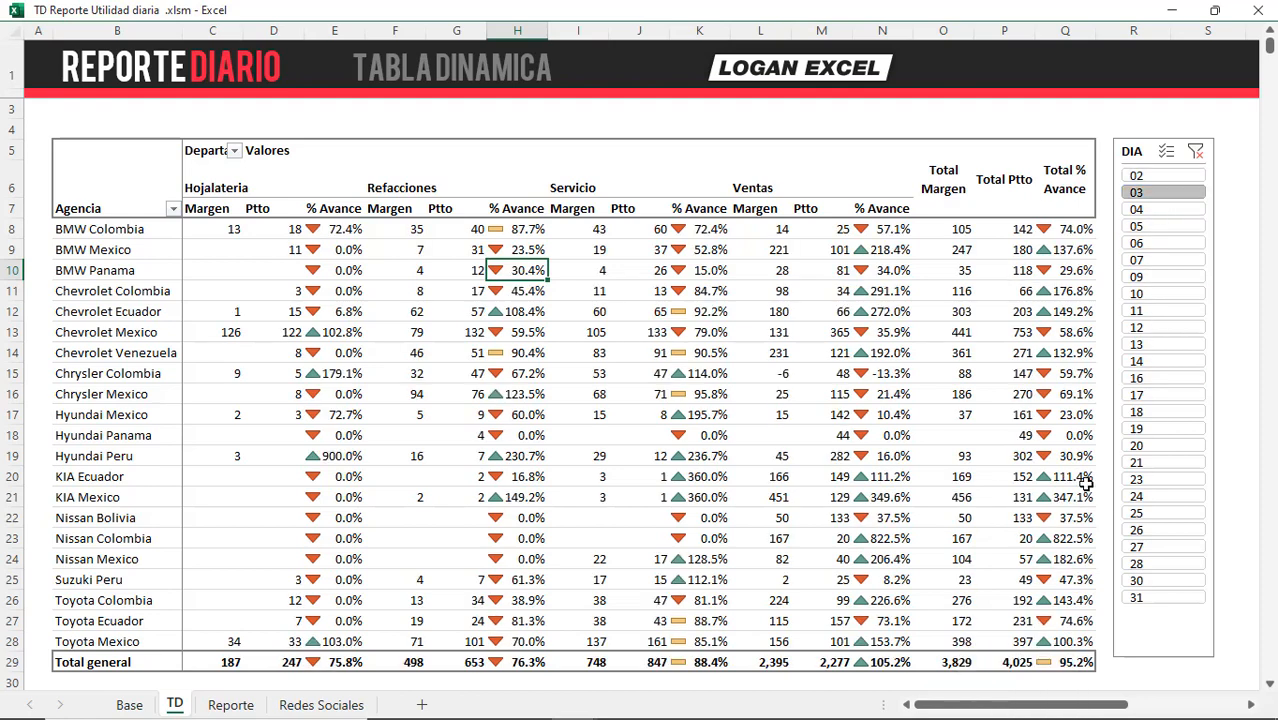
pyautogui.click(1150, 210)
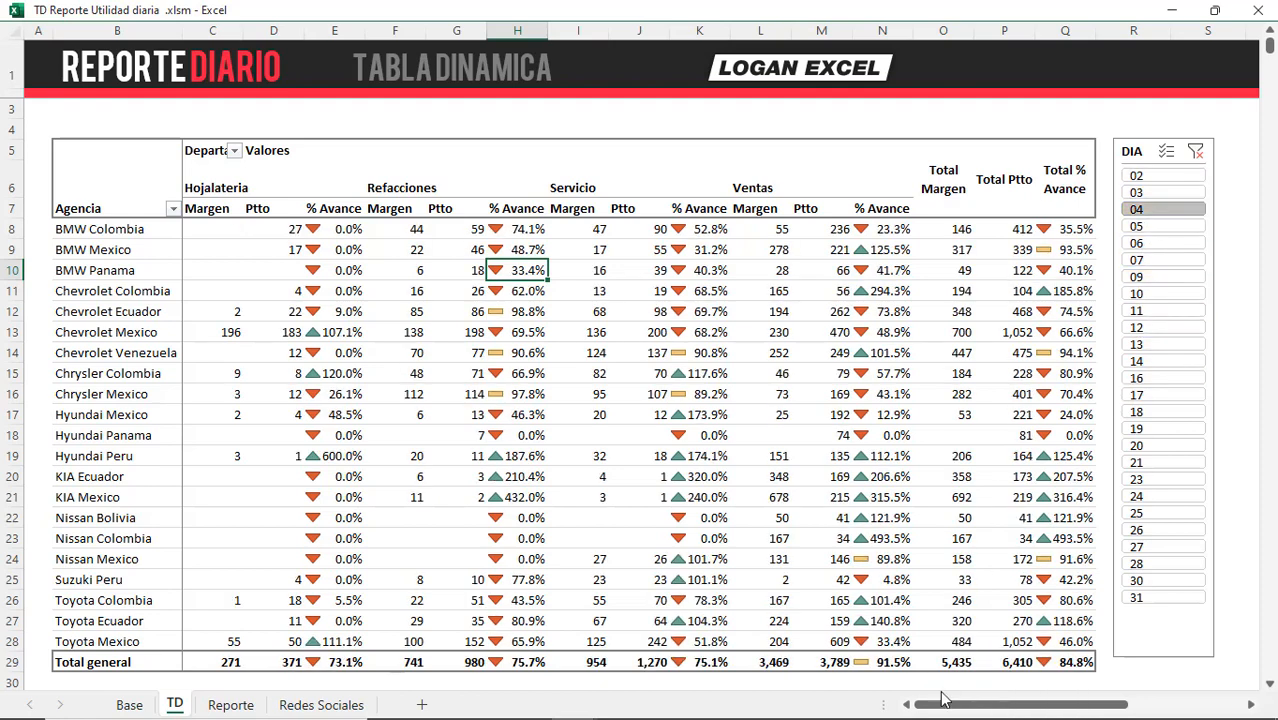
# Step: Check the % Avance icons by filtering the pivot table by days 05, 06 and 07 with the DIA slicer
pyautogui.click(1150, 227)
pyautogui.click(1150, 244)
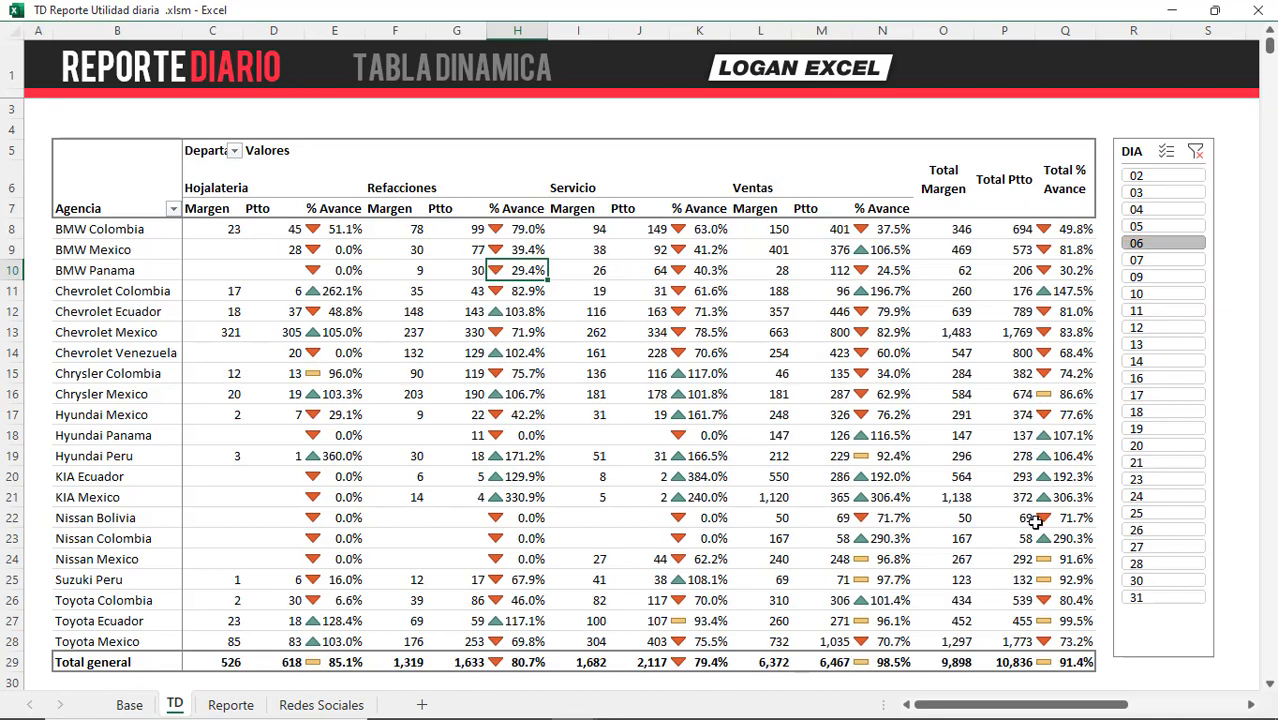
pyautogui.click(1165, 260)
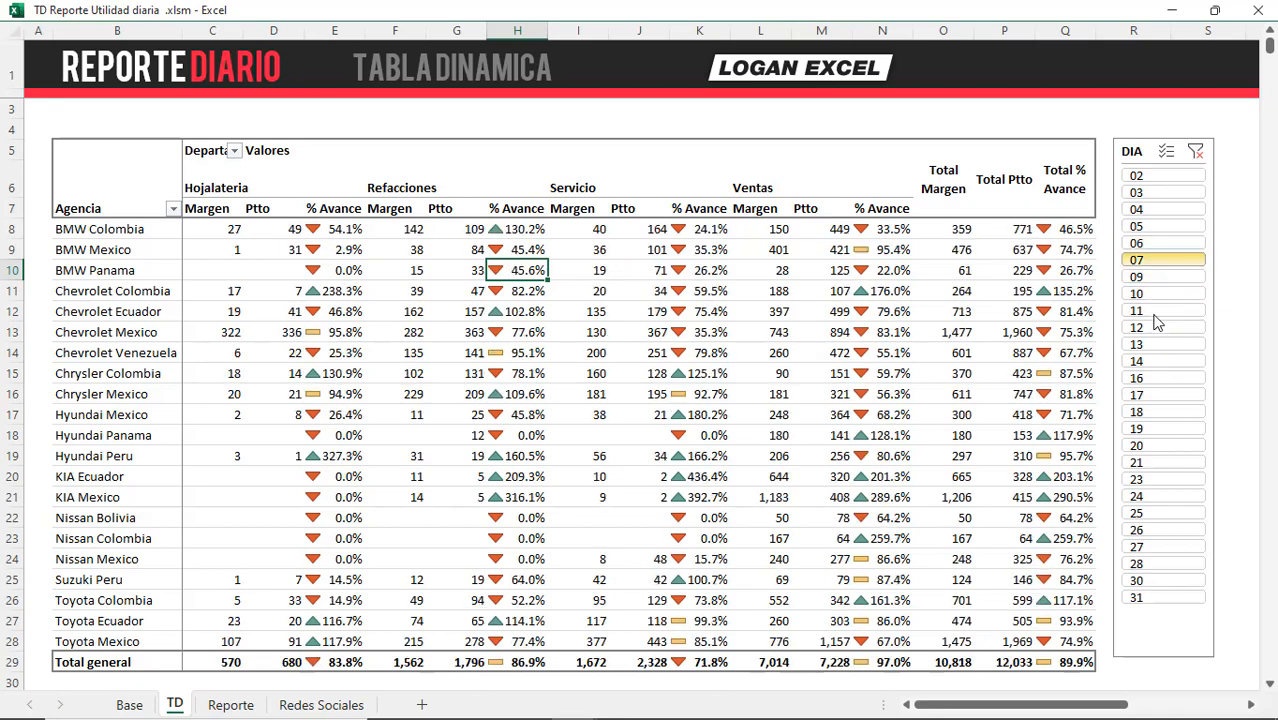
# Step: Examine how the day 07 icons are spread over the unsorted Total % Avance column and the department columns
pyautogui.click(1037, 305)
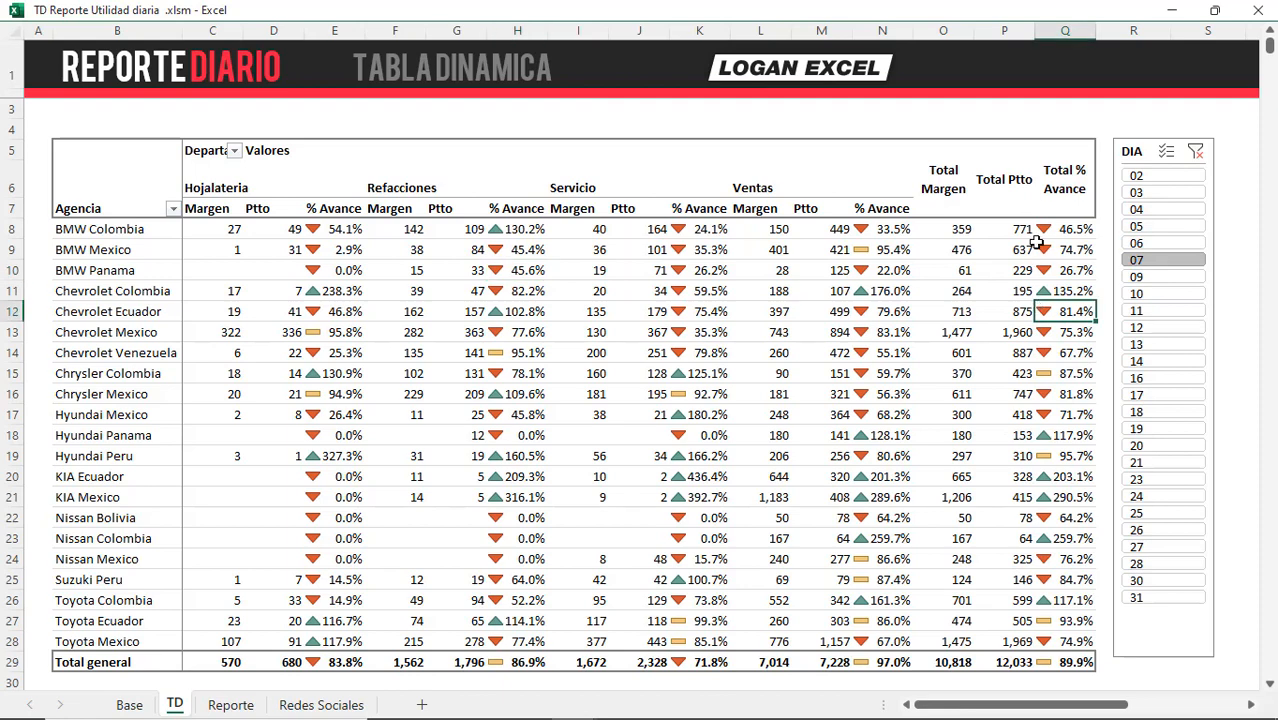
pyautogui.click(1034, 238)
pyautogui.click(1039, 356)
pyautogui.click(1041, 378)
pyautogui.click(1047, 284)
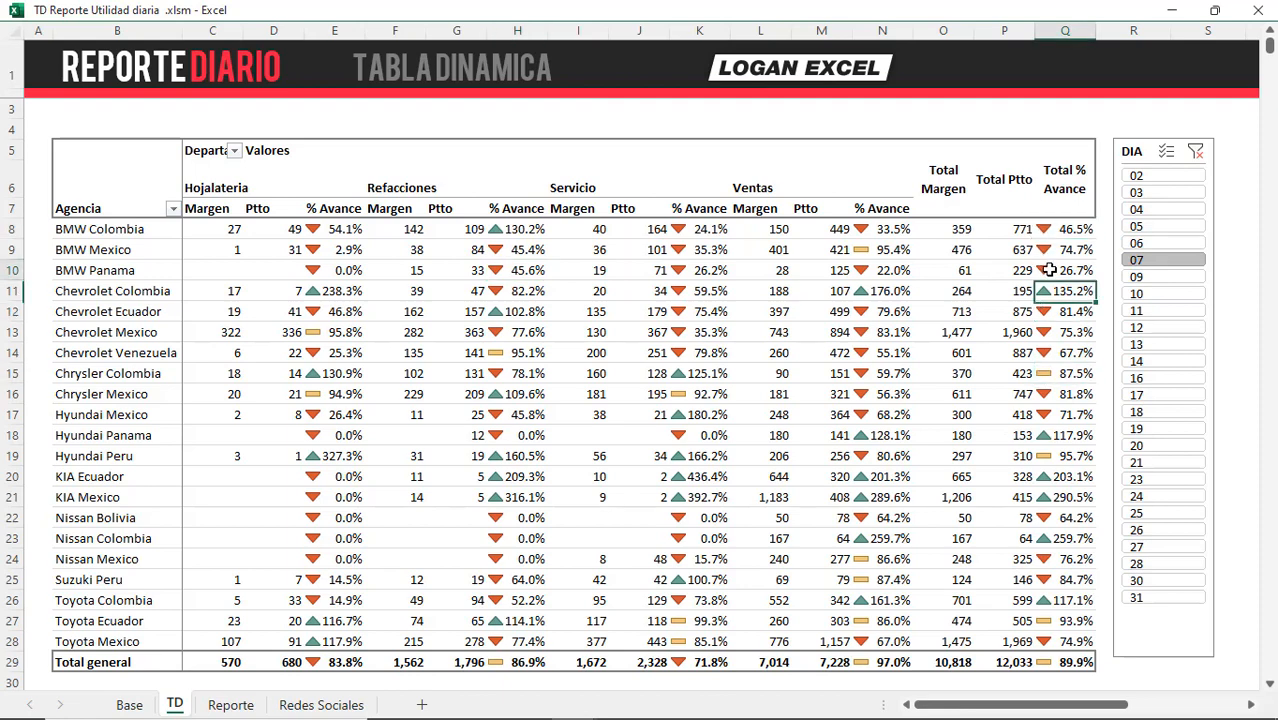
pyautogui.click(1047, 270)
pyautogui.click(1037, 411)
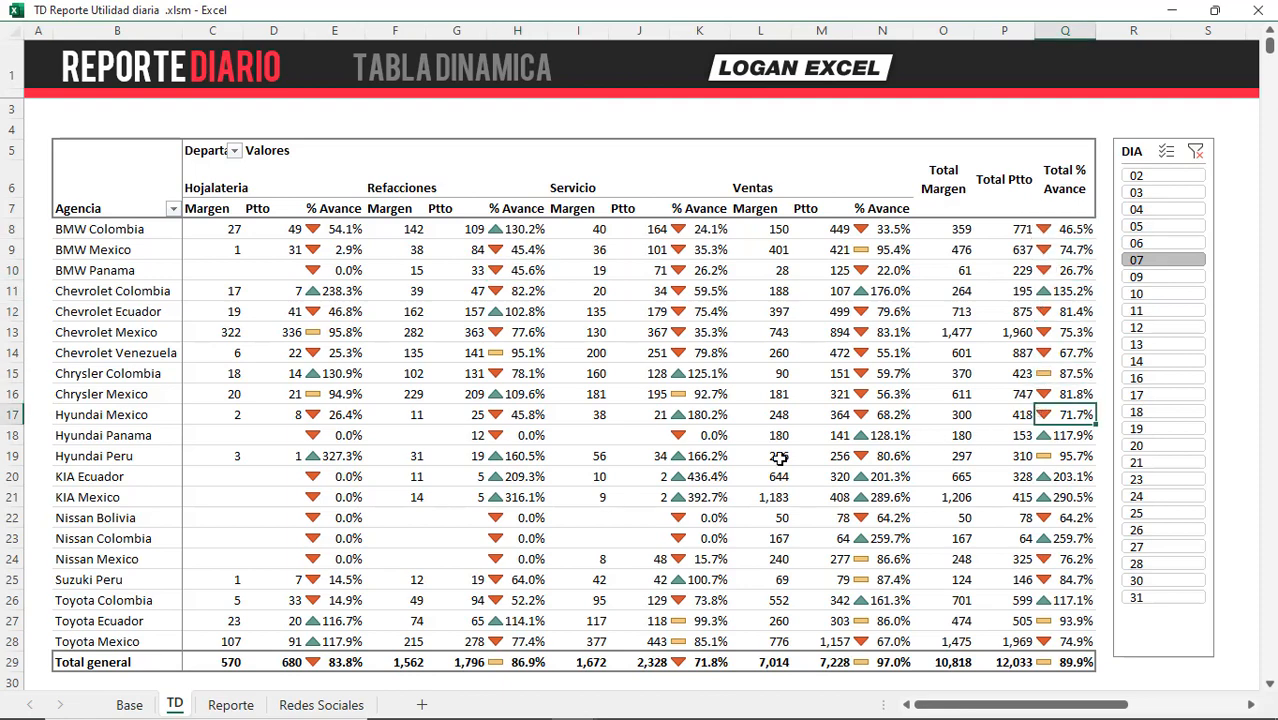
pyautogui.click(209, 243)
pyautogui.click(474, 249)
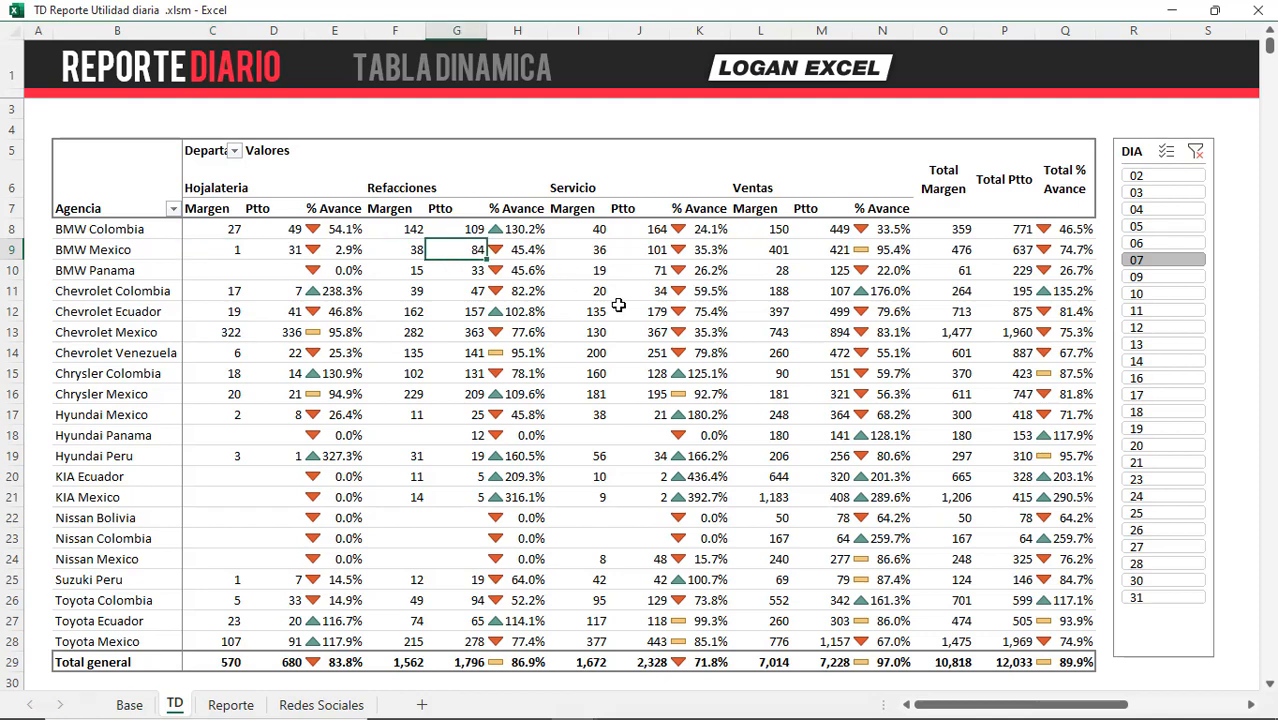
pyautogui.click(512, 328)
pyautogui.click(537, 244)
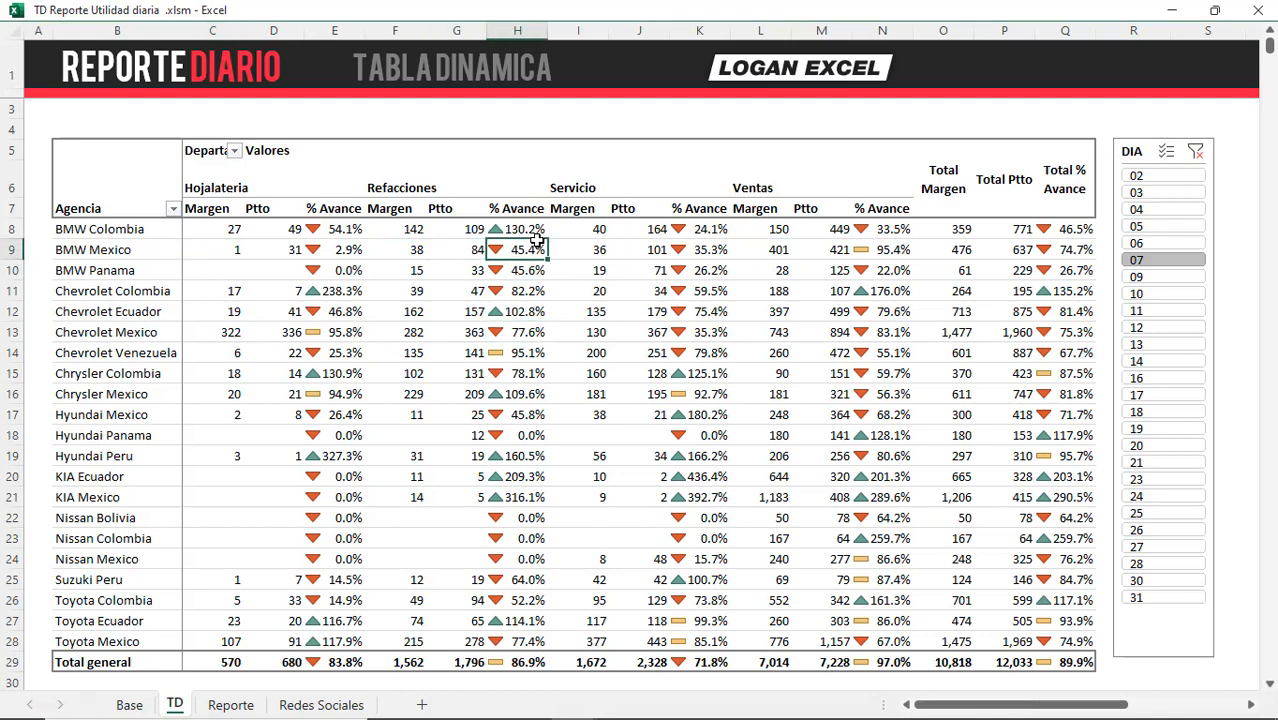
# Step: Sort the agencies in the pivot table by Total % Avance from largest to smallest
pyautogui.click(1057, 248)
pyautogui.click(1062, 226)
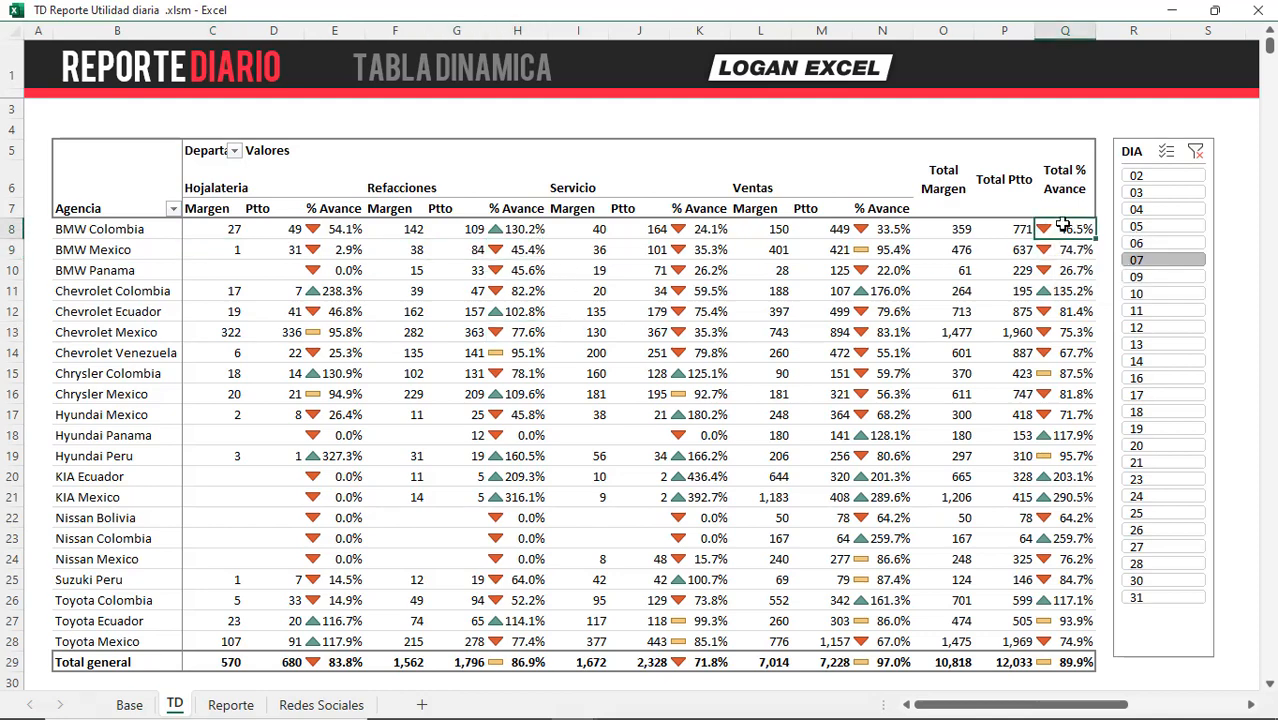
pyautogui.rightClick(1062, 226)
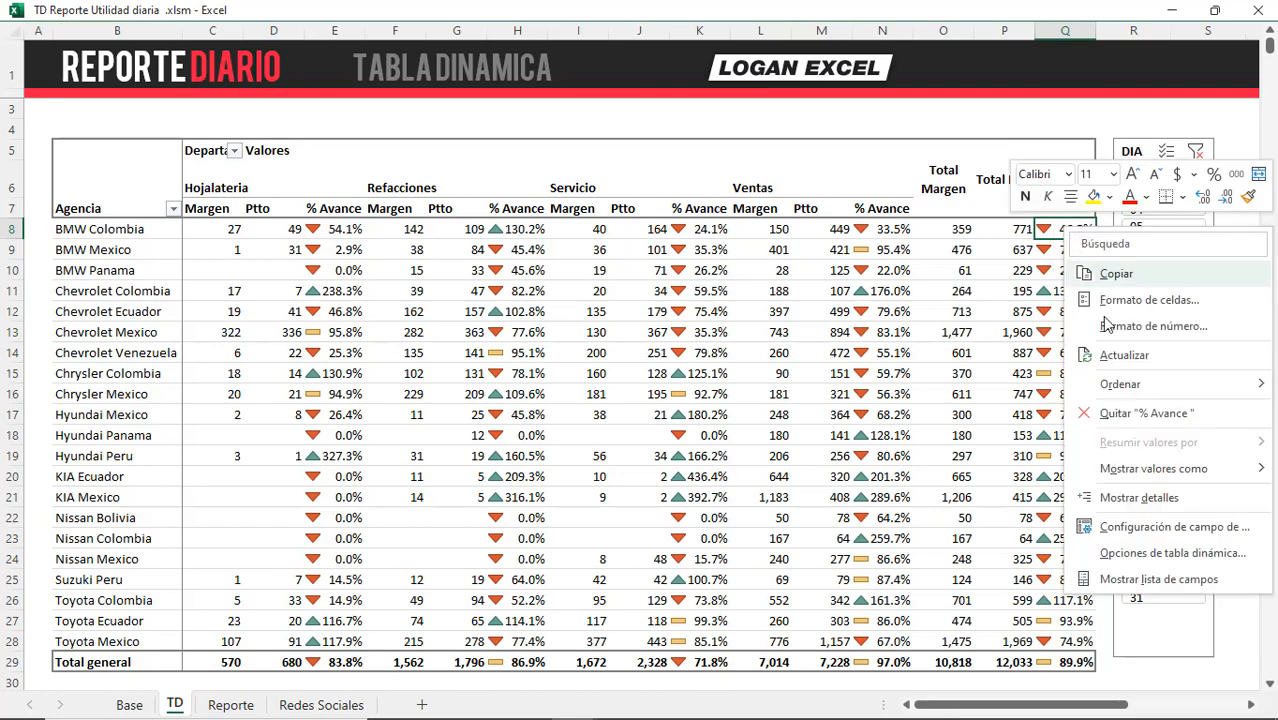
pyautogui.moveTo(1075, 388)
pyautogui.click(1012, 412)
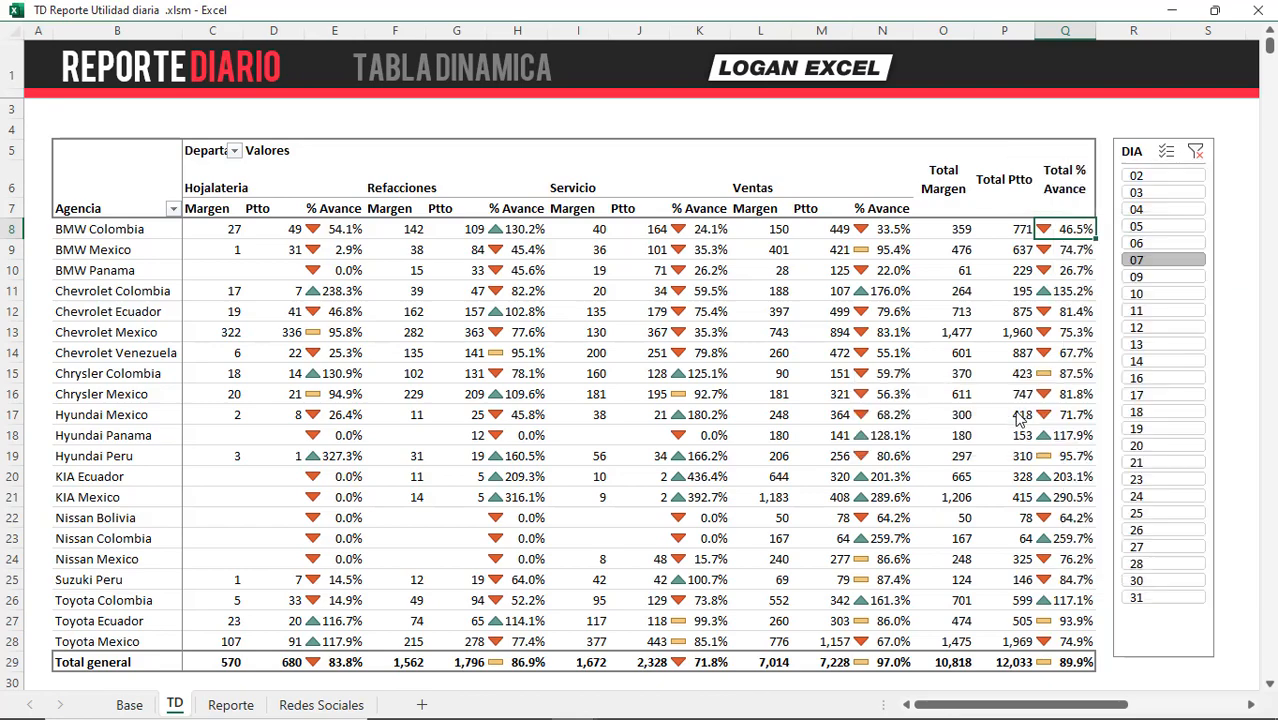
pyautogui.click(1018, 290)
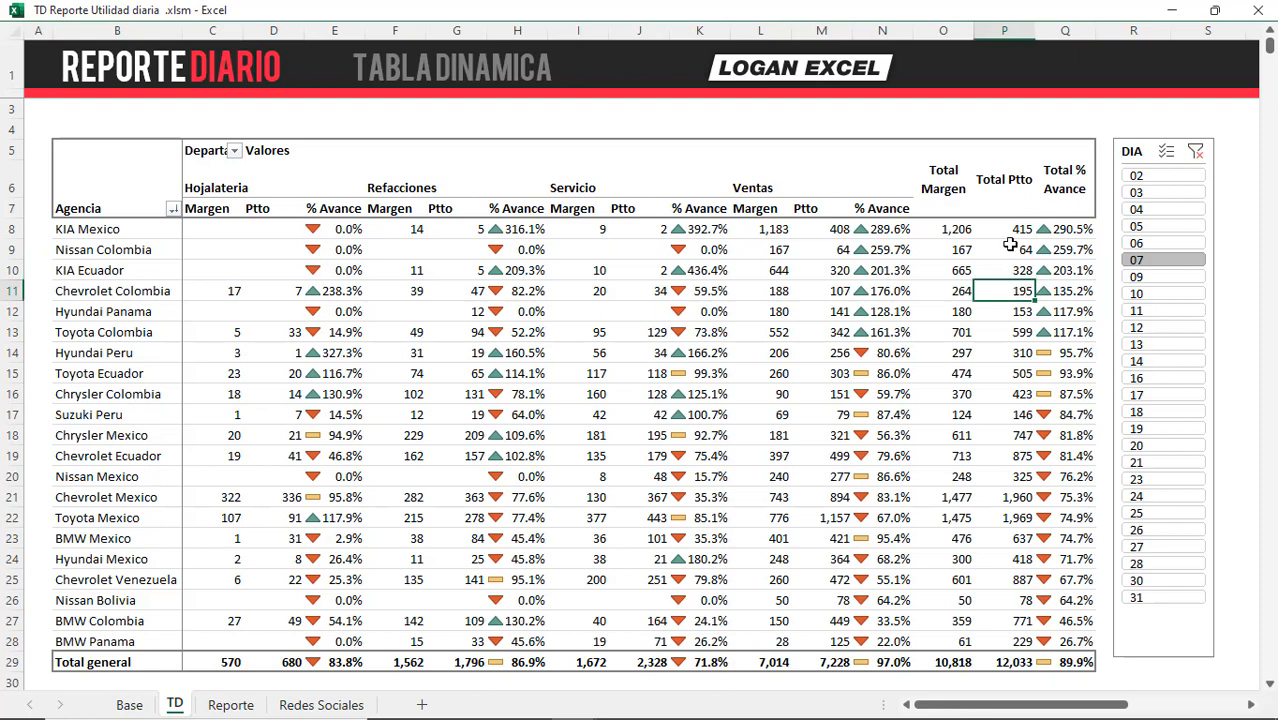
pyautogui.click(1008, 246)
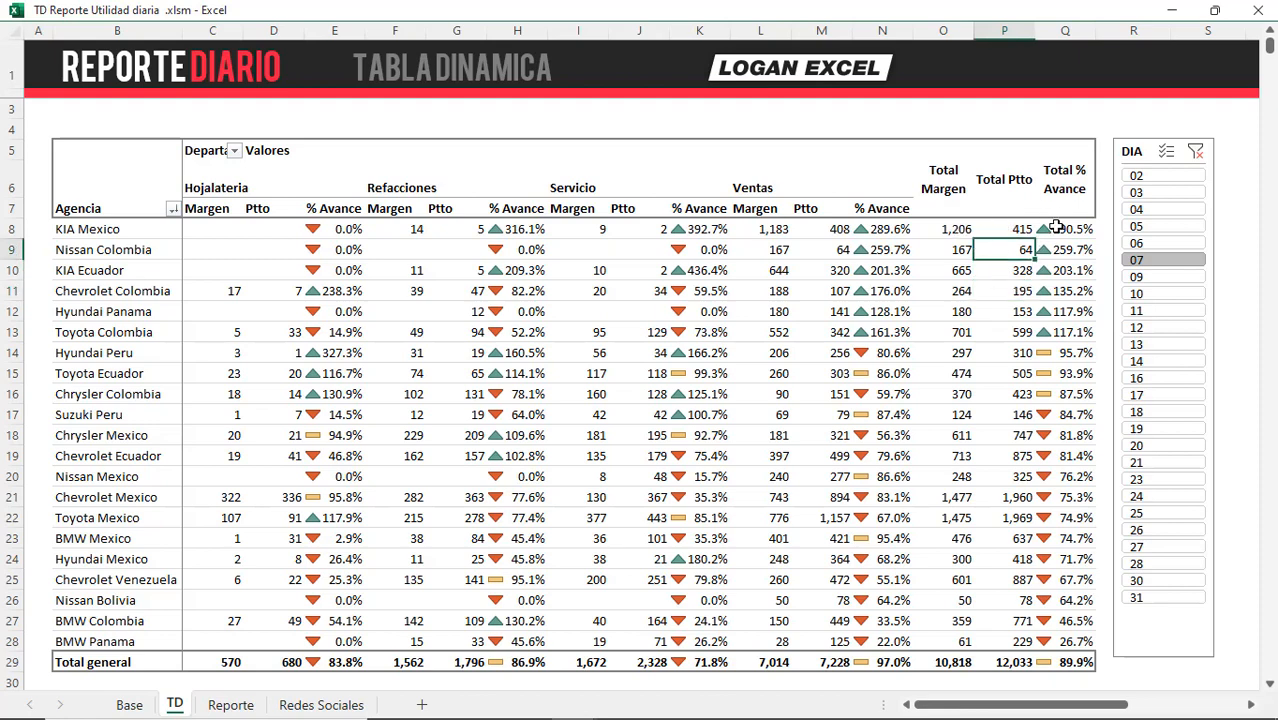
# Step: Check that the Total % Avance sort order holds by filtering through days 09 to 14 and day 21 with the DIA slicer
pyautogui.moveTo(1056, 228); pyautogui.dragTo(1056, 332)
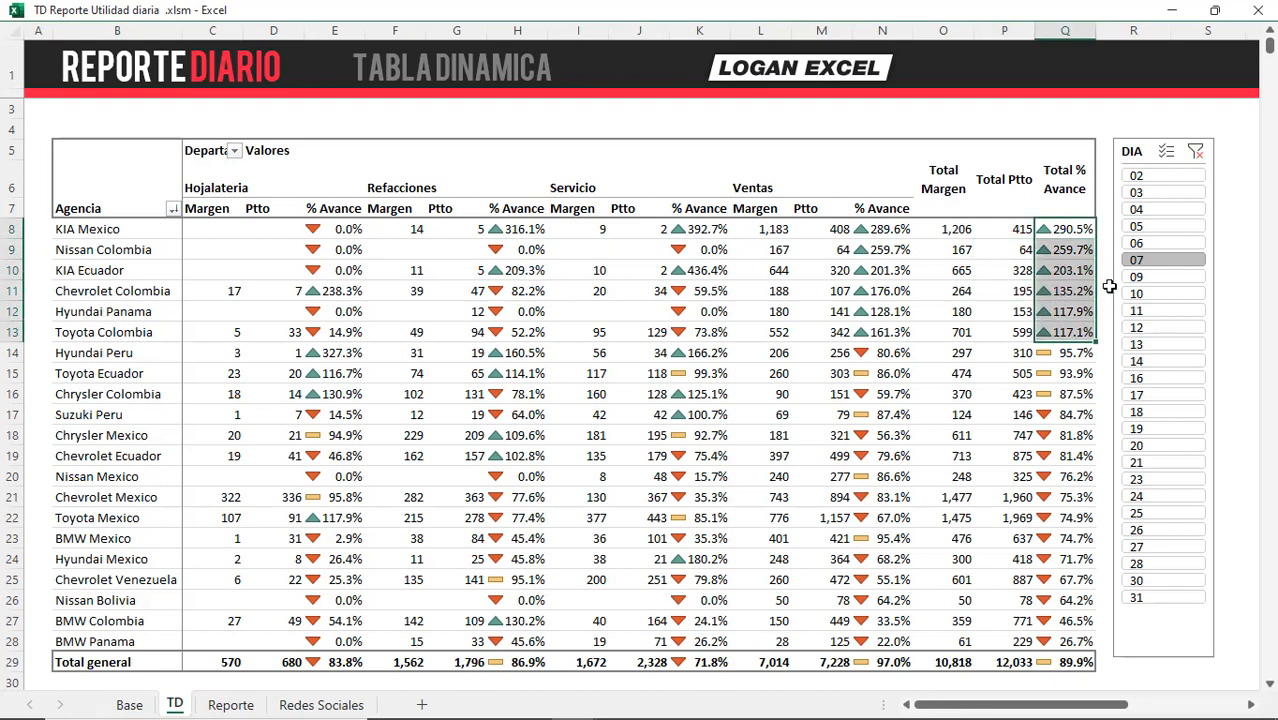
pyautogui.click(1150, 277)
pyautogui.click(1158, 294)
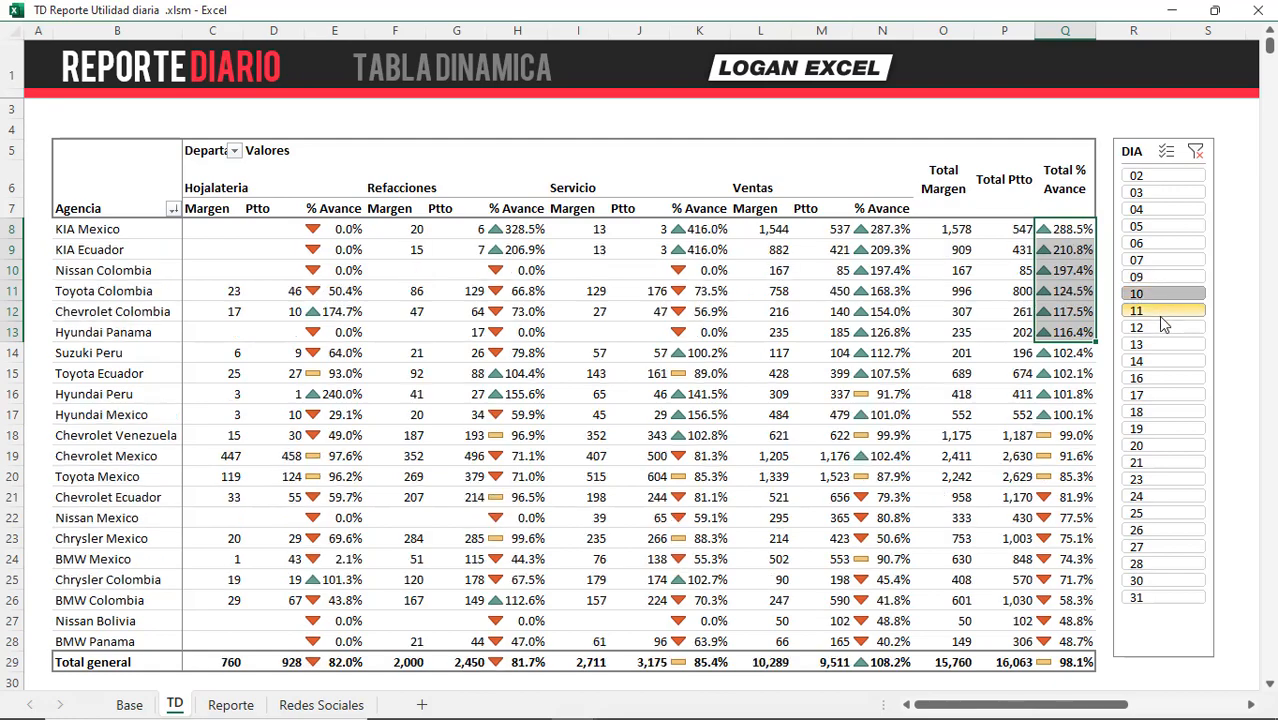
pyautogui.click(1157, 311)
pyautogui.click(1158, 326)
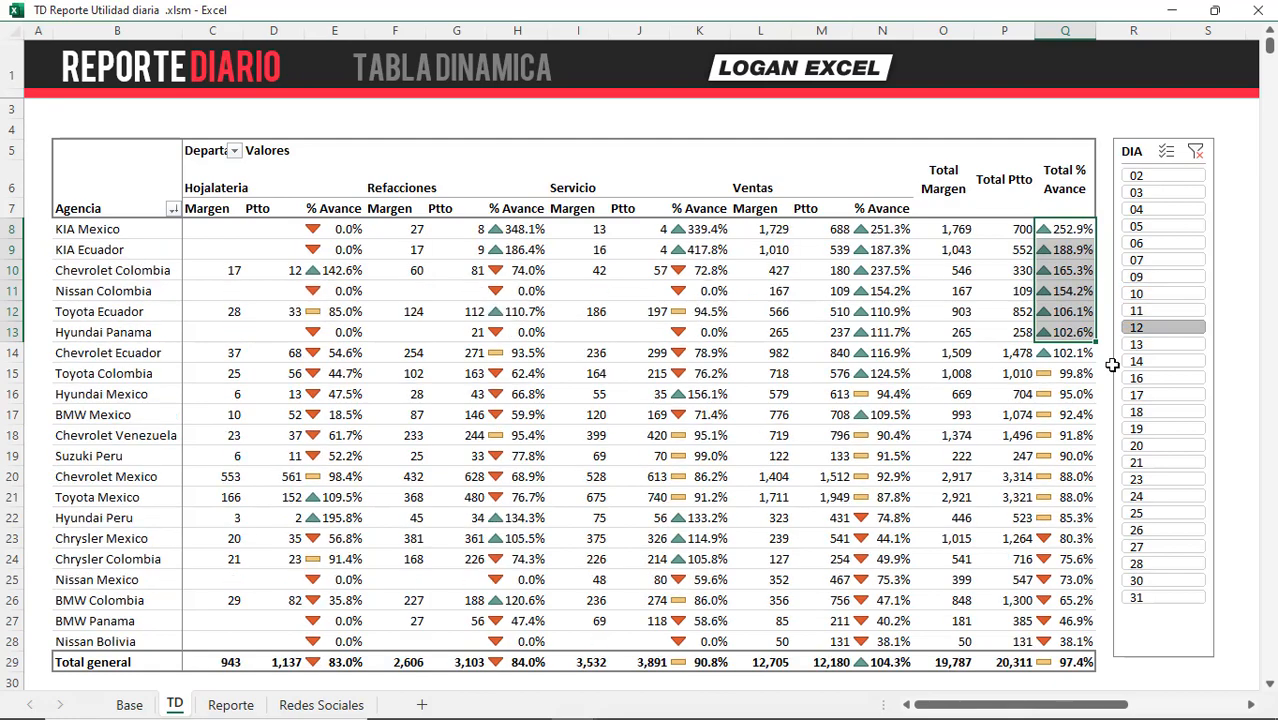
pyautogui.click(1162, 347)
pyautogui.click(1170, 363)
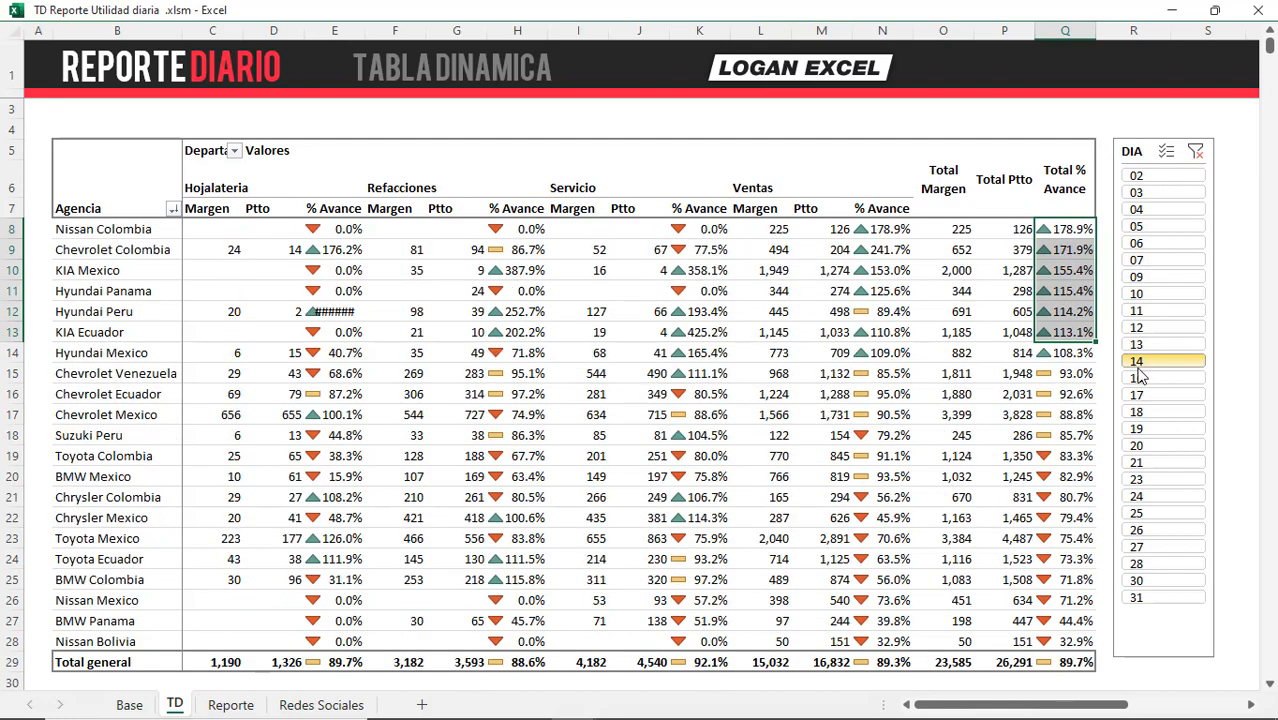
pyautogui.click(1165, 463)
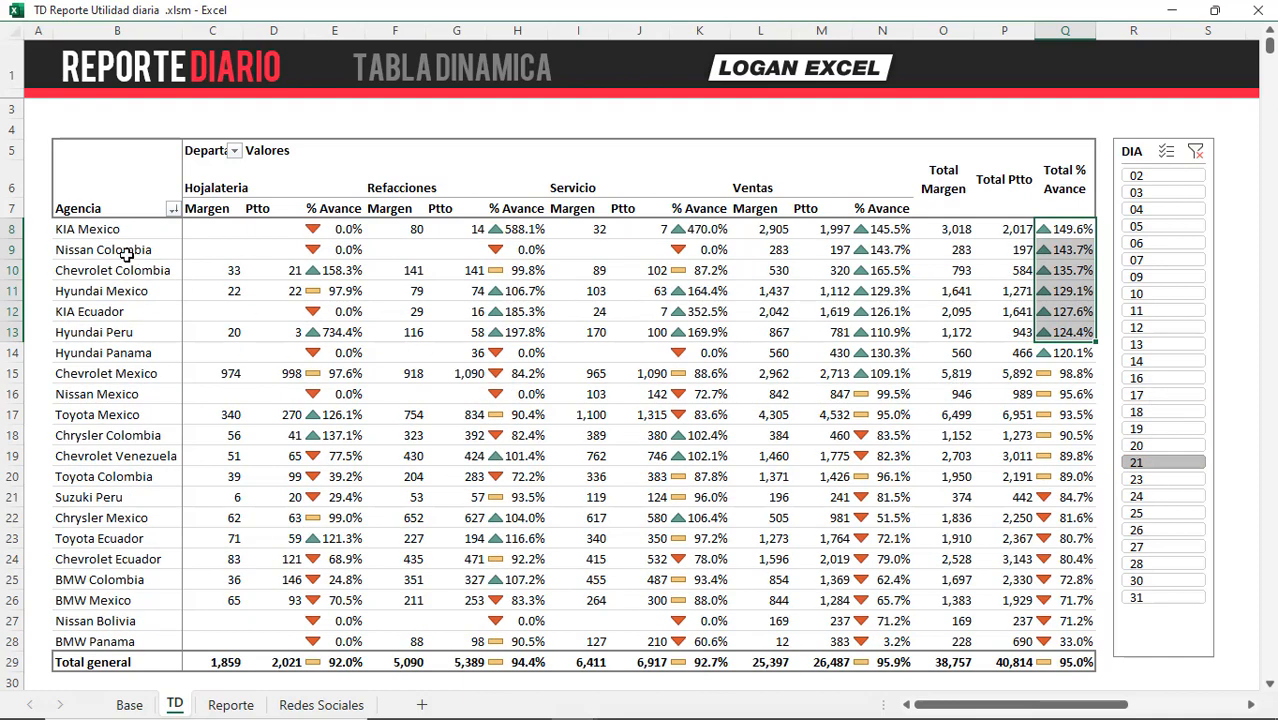
# Step: Examine the green, yellow and red agency groups in turn by selecting each block of rows for day 21
pyautogui.moveTo(88, 231); pyautogui.dragTo(1047, 353)
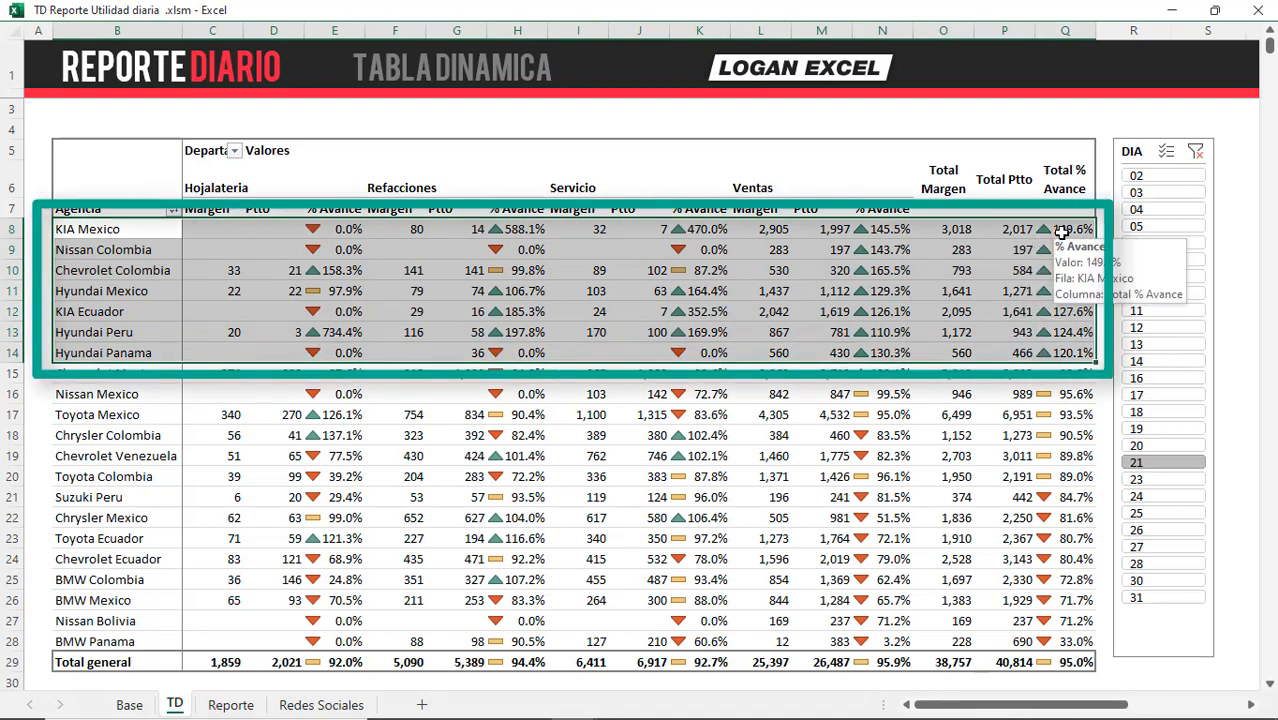
pyautogui.moveTo(1062, 230); pyautogui.dragTo(1065, 352)
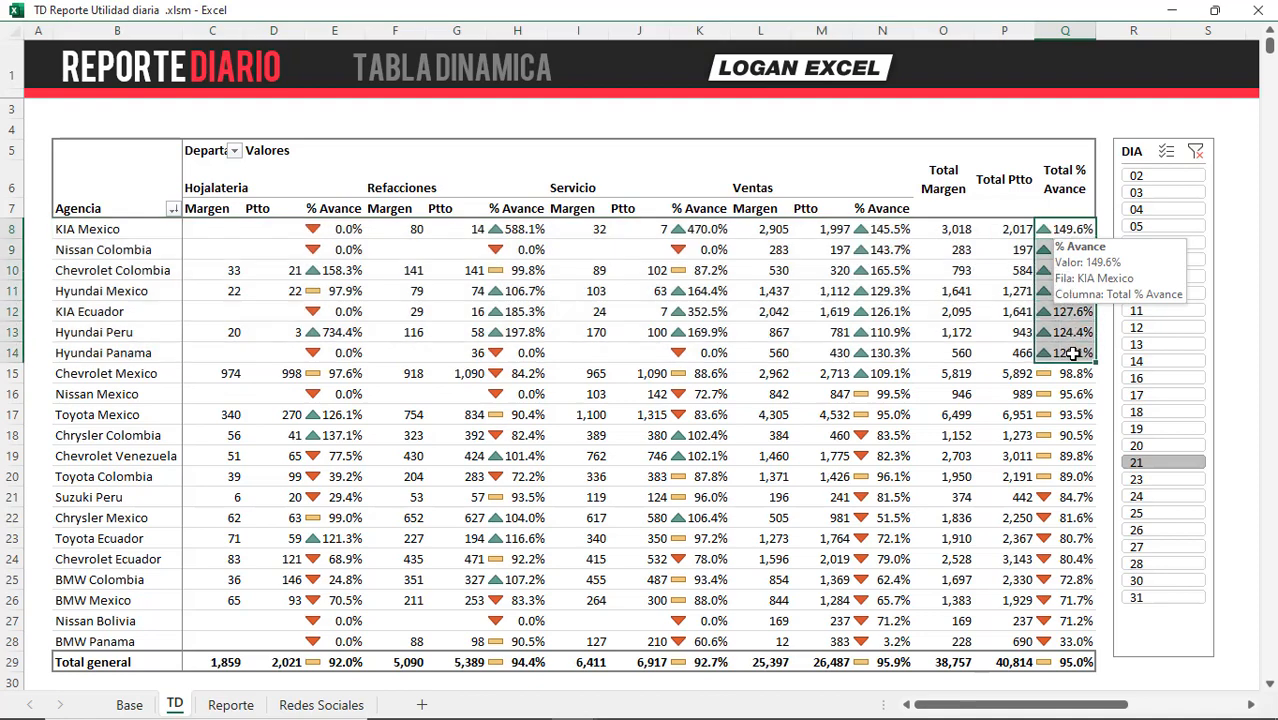
pyautogui.moveTo(56, 373); pyautogui.dragTo(127, 473)
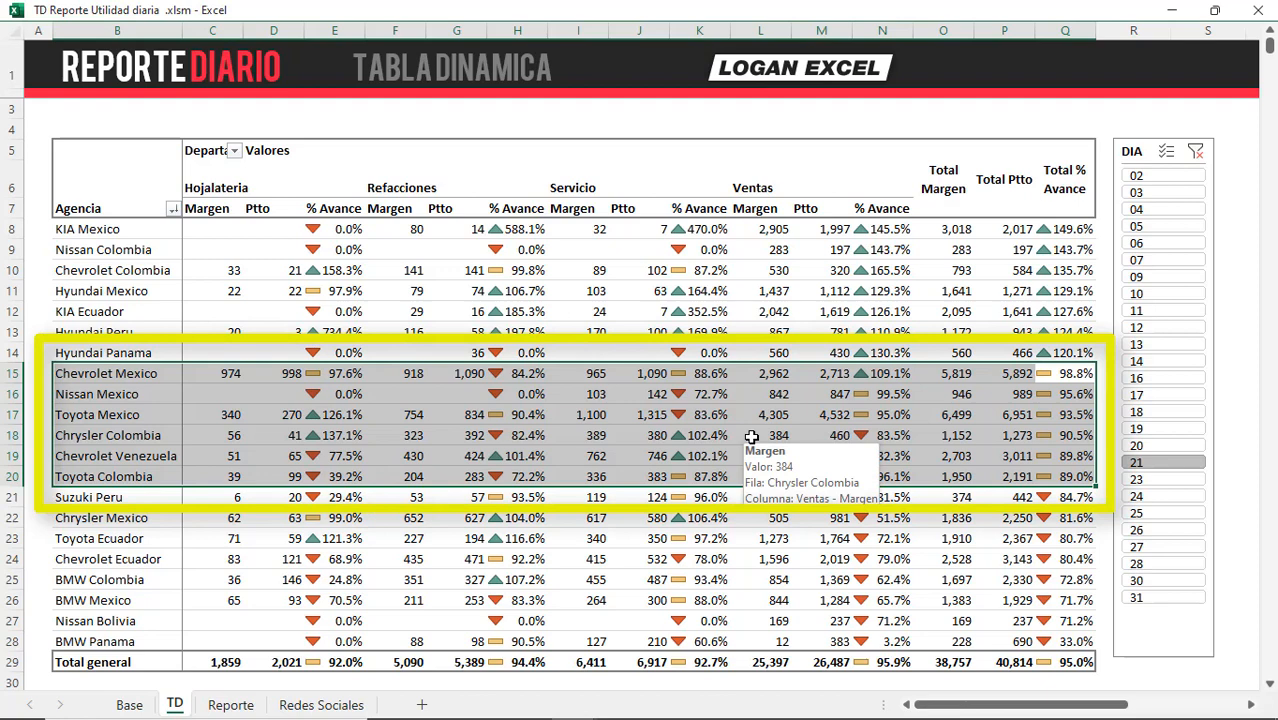
pyautogui.moveTo(1043, 497)
pyautogui.mouseDown()
pyautogui.moveTo(1043, 645)
pyautogui.moveTo(131, 642)
pyautogui.mouseUp()
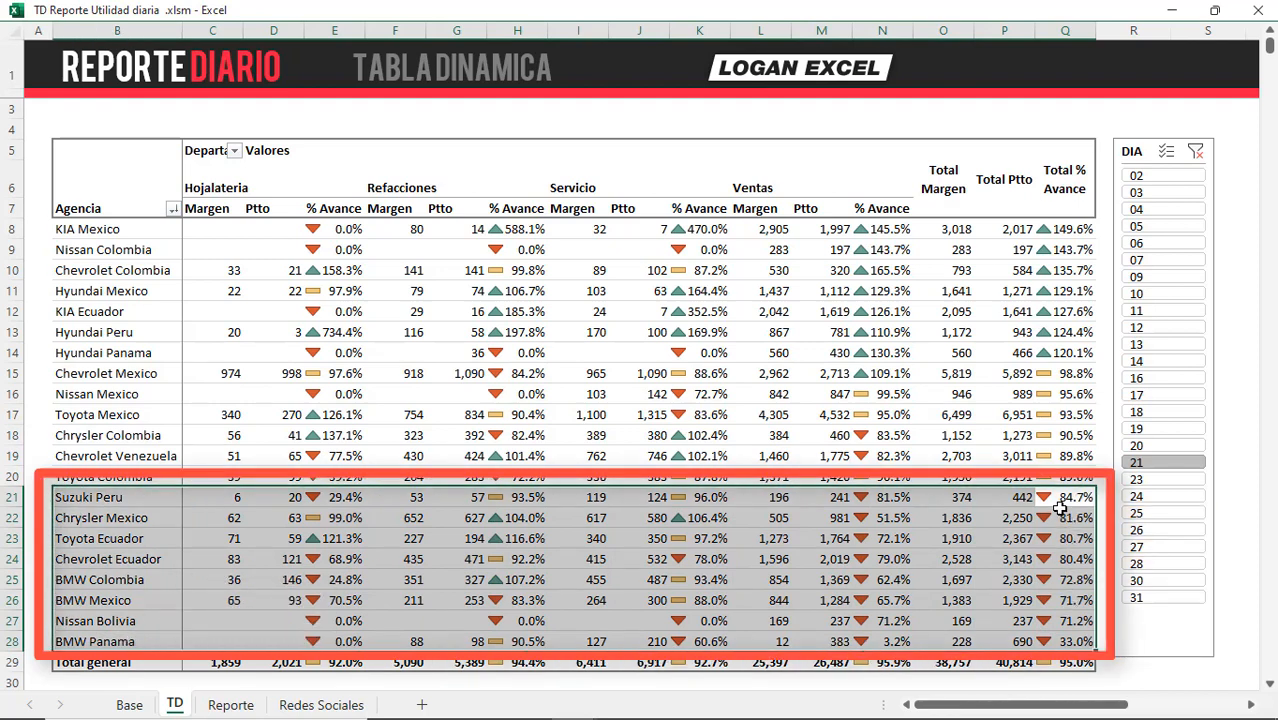
pyautogui.moveTo(1060, 510)
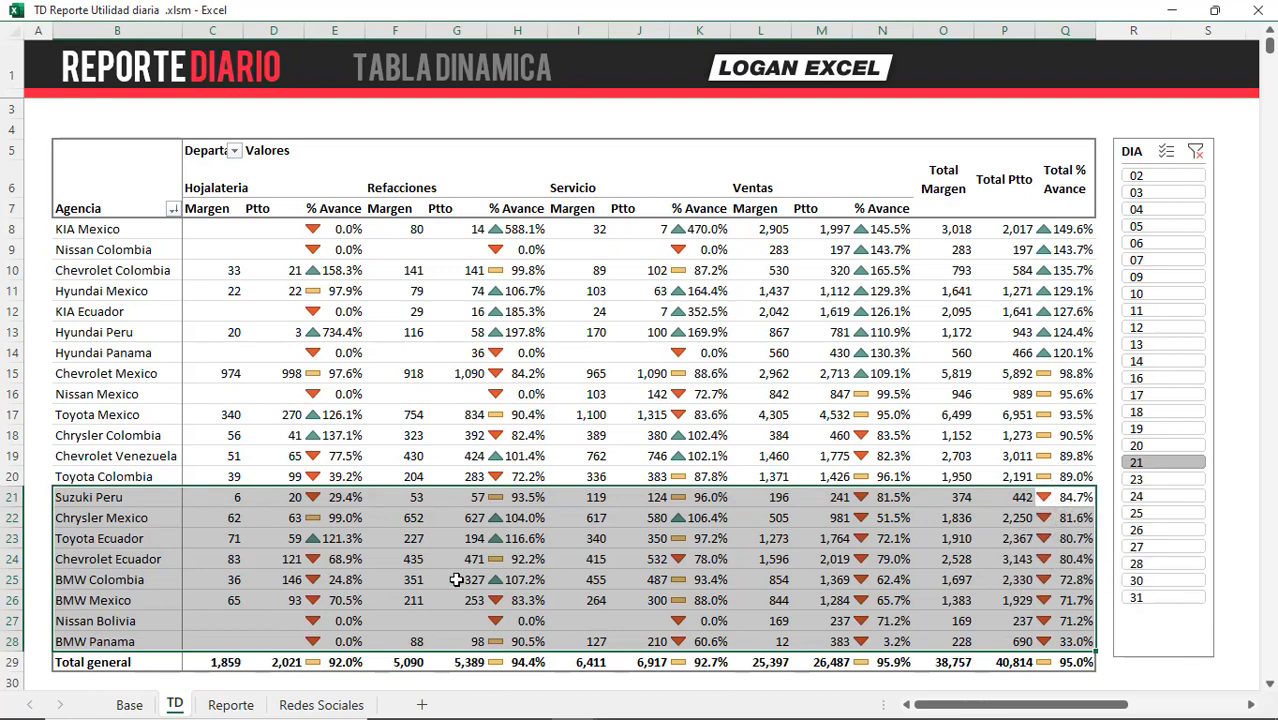
# Step: Follow the Total general % Avance icon while filtering from day 23 through day 31 with the DIA slicer
pyautogui.click(1066, 664)
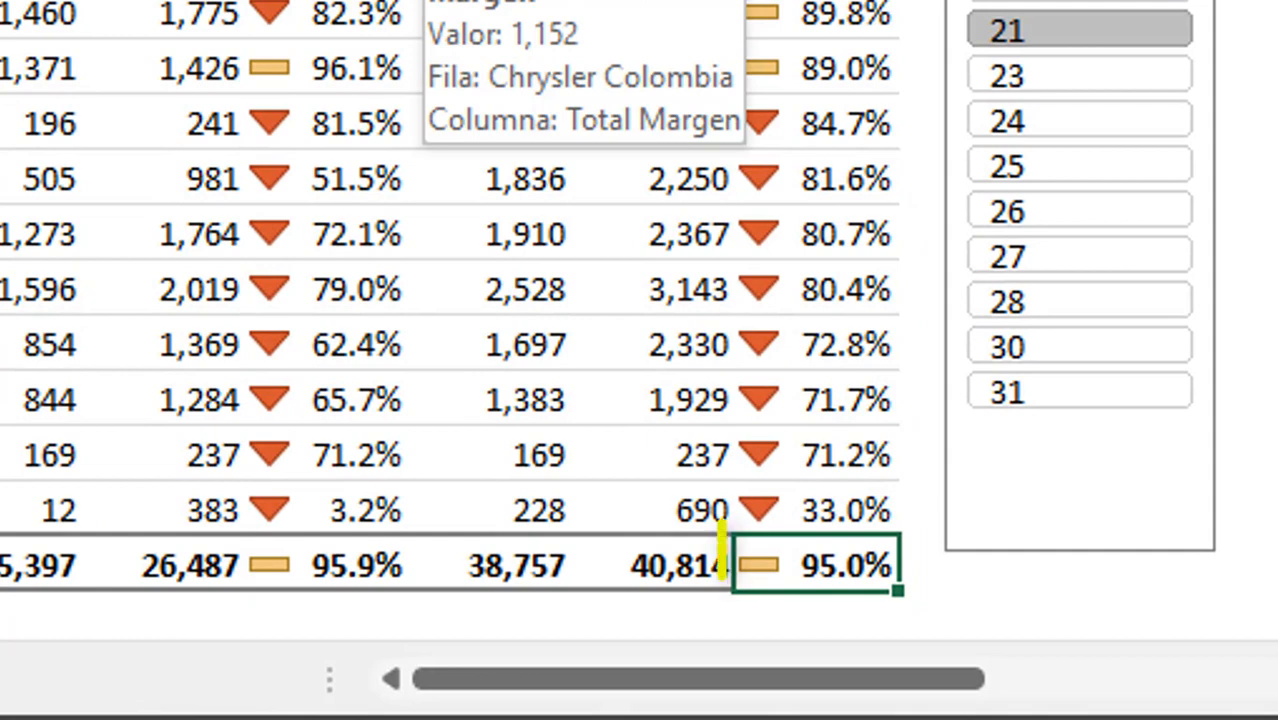
pyautogui.click(1076, 88)
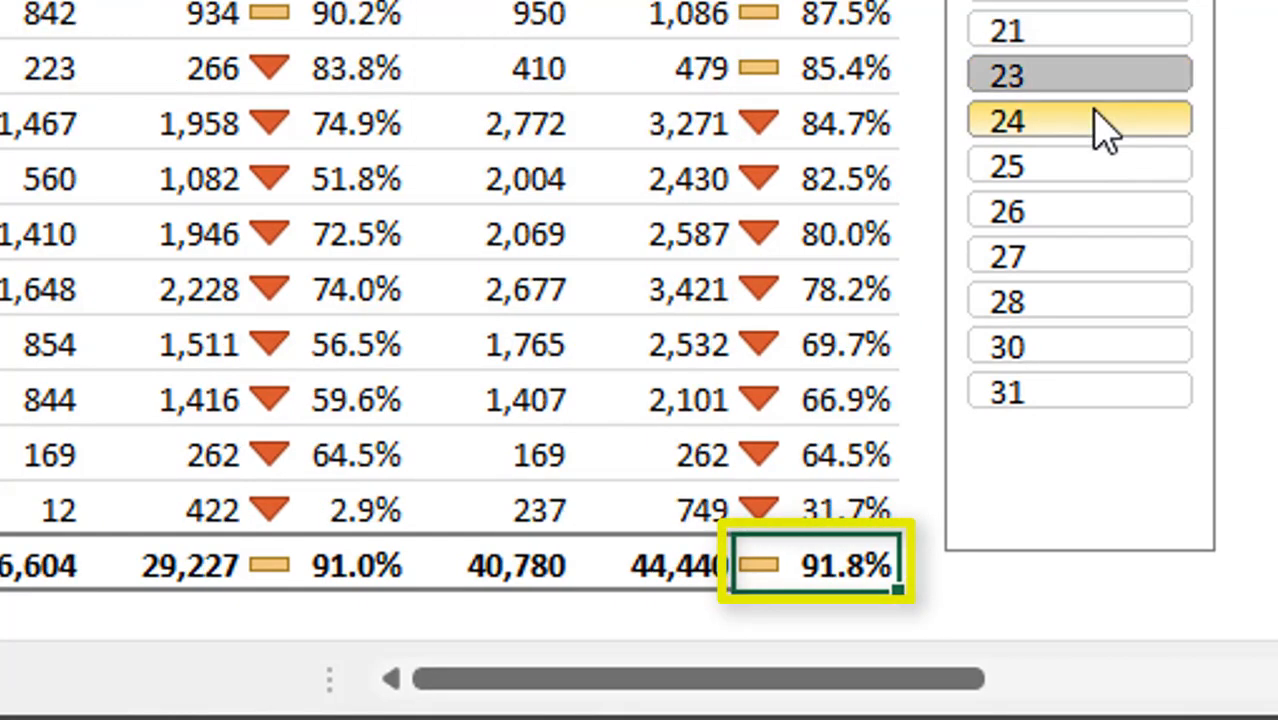
pyautogui.click(1090, 112)
pyautogui.click(1078, 209)
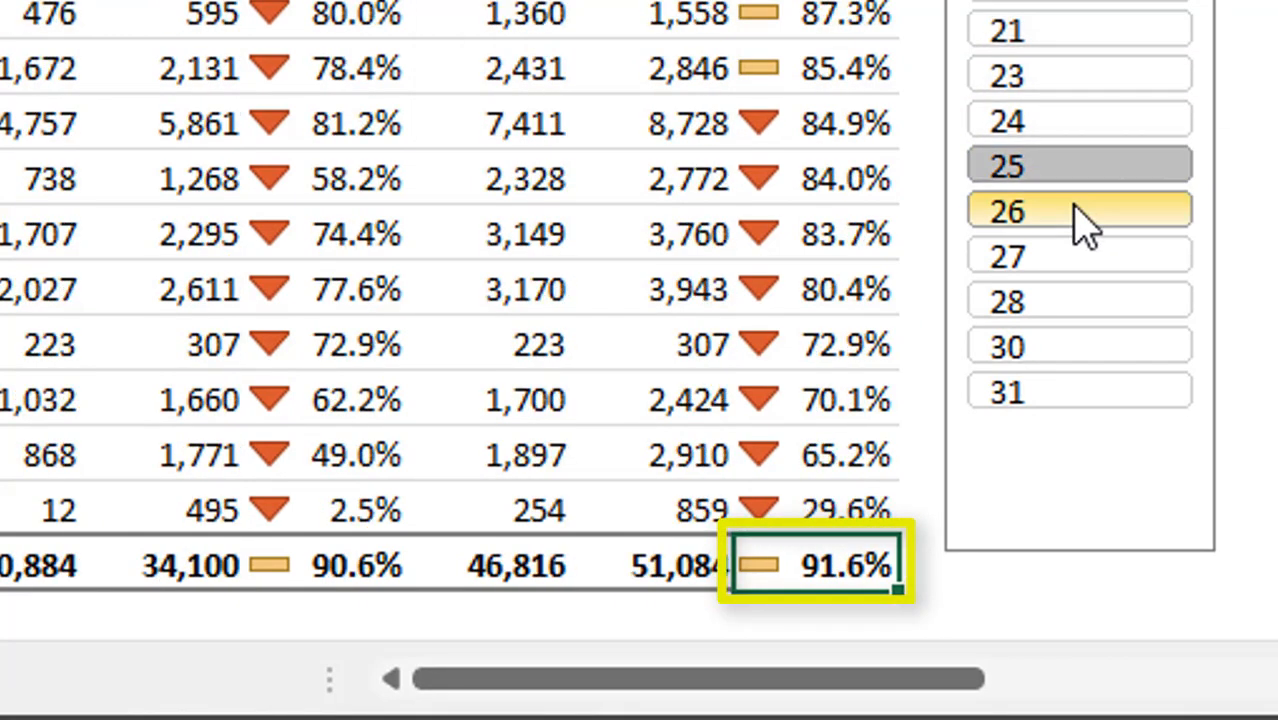
pyautogui.click(1100, 260)
pyautogui.click(1112, 298)
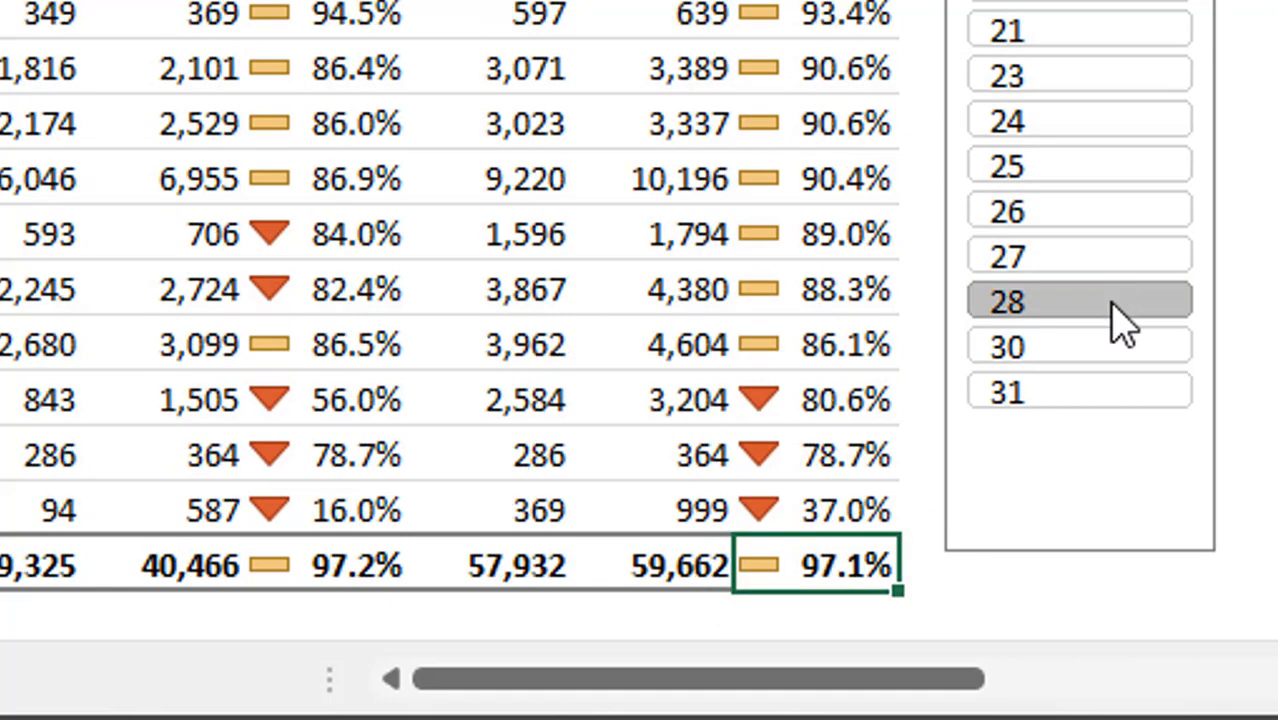
pyautogui.click(1128, 347)
pyautogui.click(1128, 400)
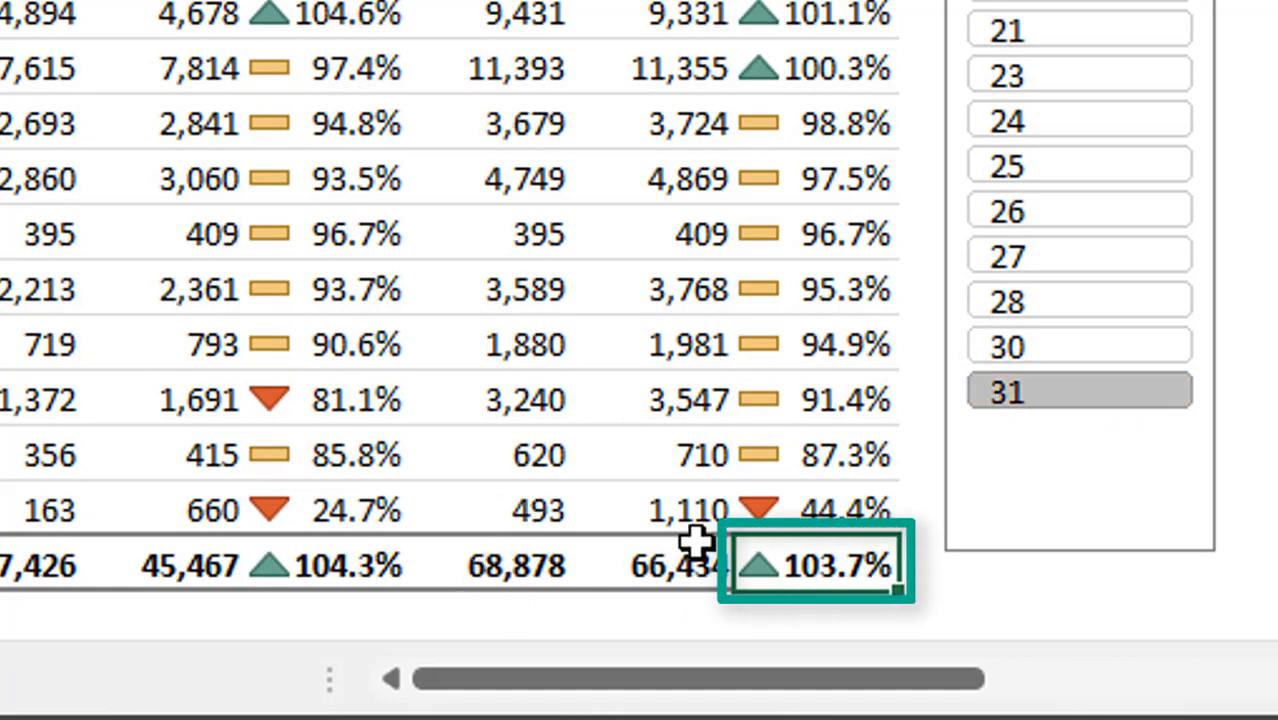
pyautogui.moveTo(440, 323)
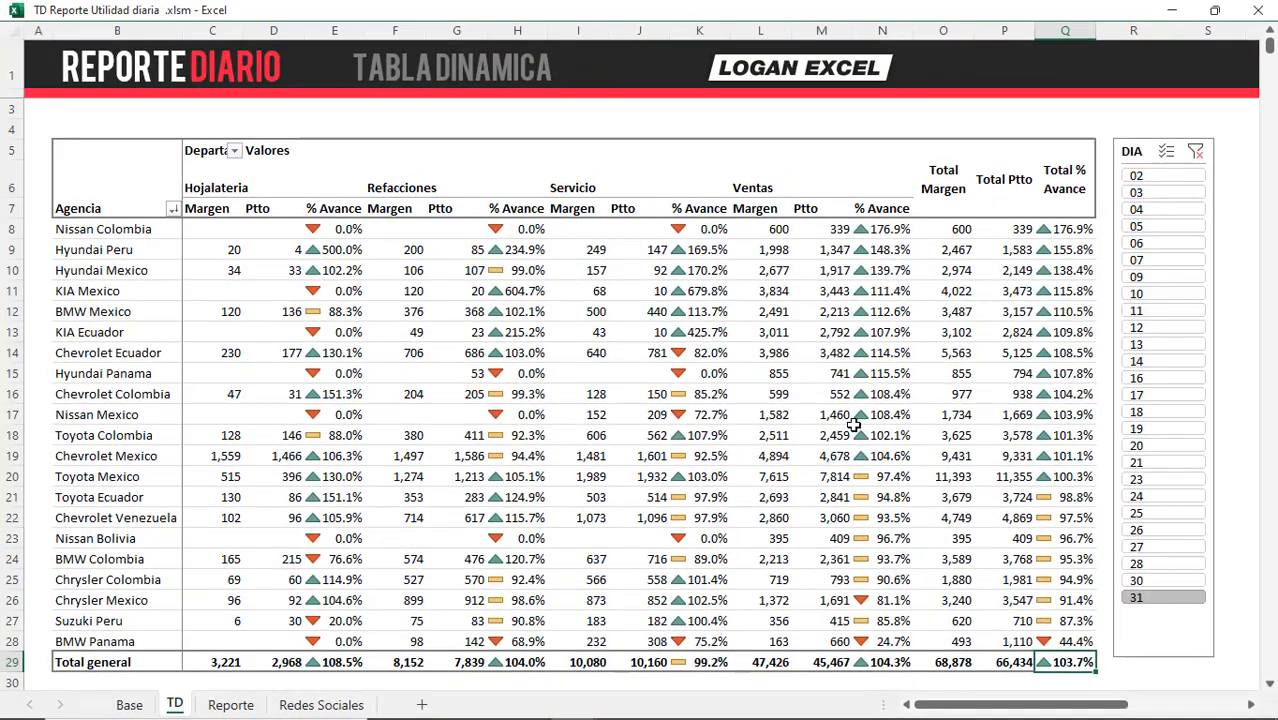
# Step: Review the sorted pivot table for days 03 to 09, return to day 03, and filter it by day 12
pyautogui.click(1160, 192)
pyautogui.click(1160, 210)
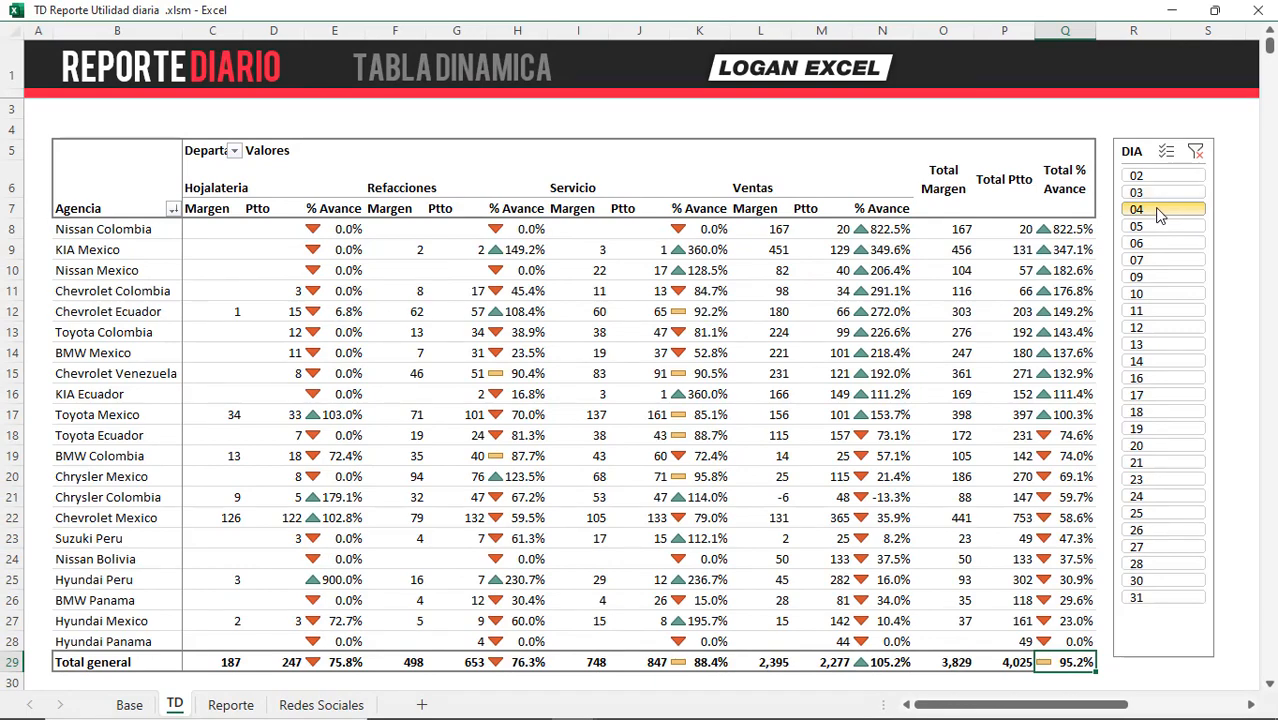
pyautogui.click(1162, 226)
pyautogui.click(1163, 243)
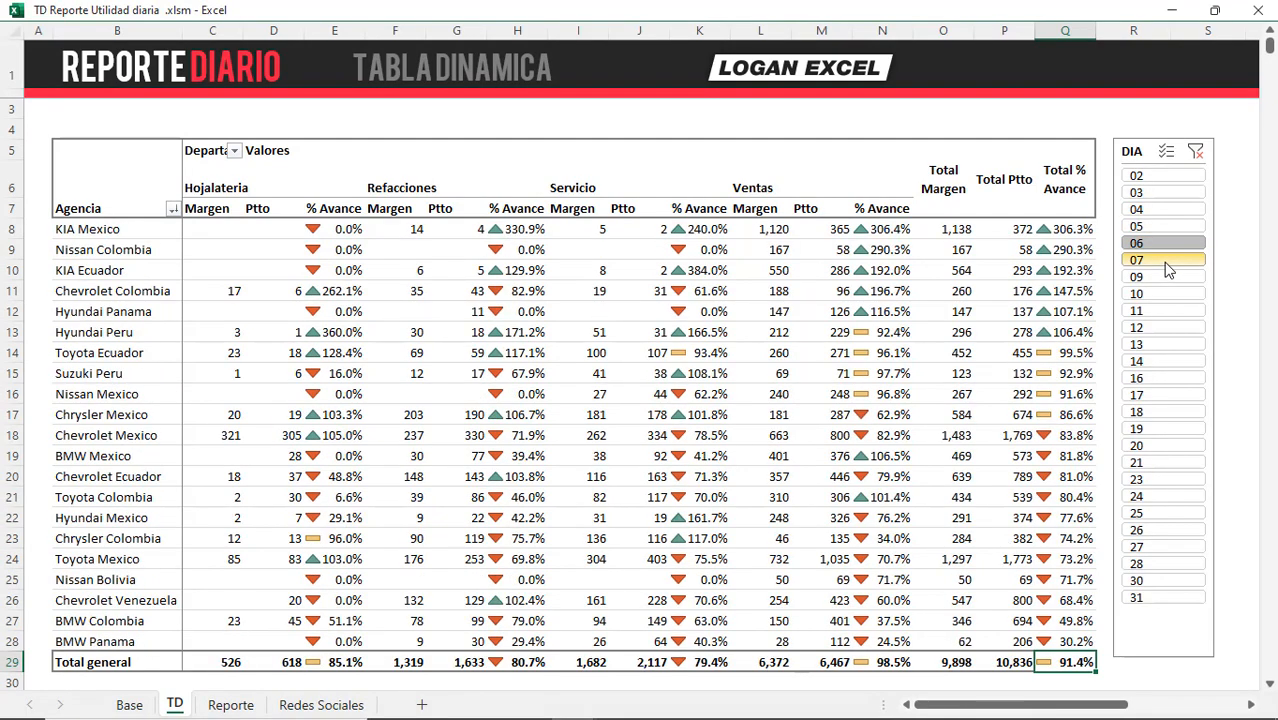
pyautogui.click(1165, 261)
pyautogui.click(1162, 276)
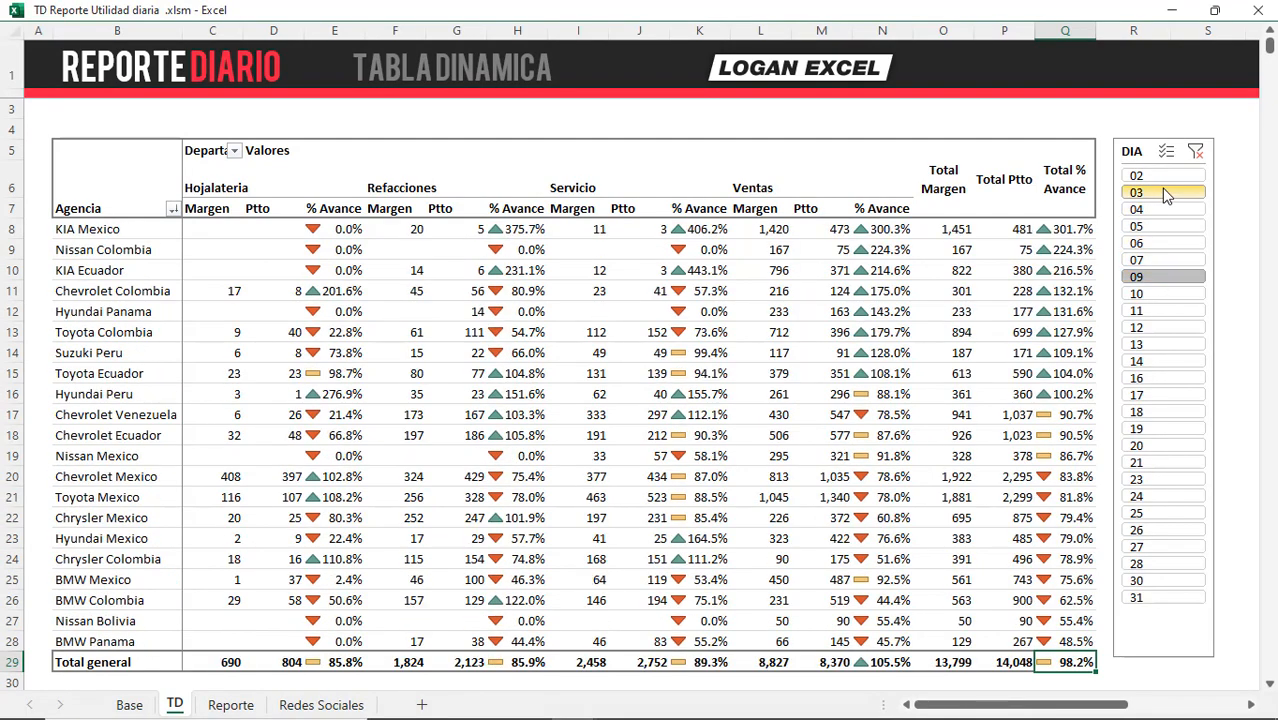
pyautogui.click(1165, 194)
pyautogui.click(1156, 328)
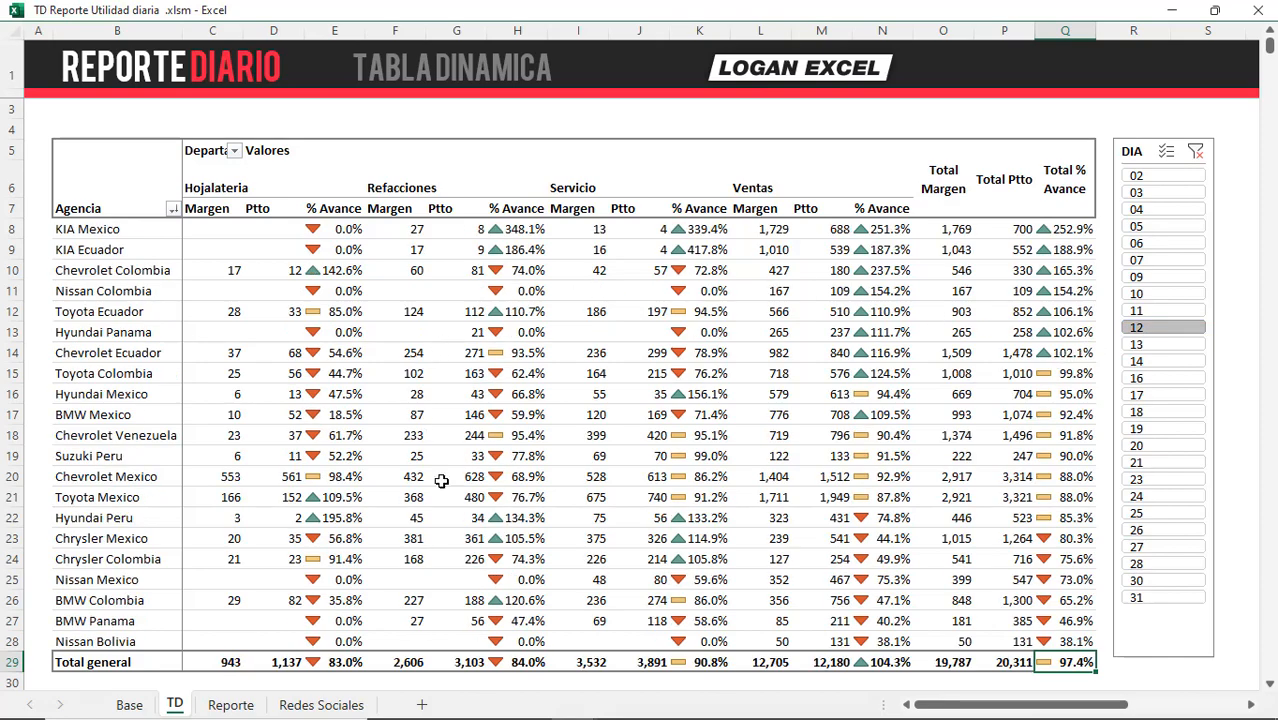
# Step: Compare with the Reporte sheet by viewing its icon criteria and filtering it by days 03, 04, 05 and 09
pyautogui.click(237, 706)
pyautogui.scroll(-3, 344, 550)
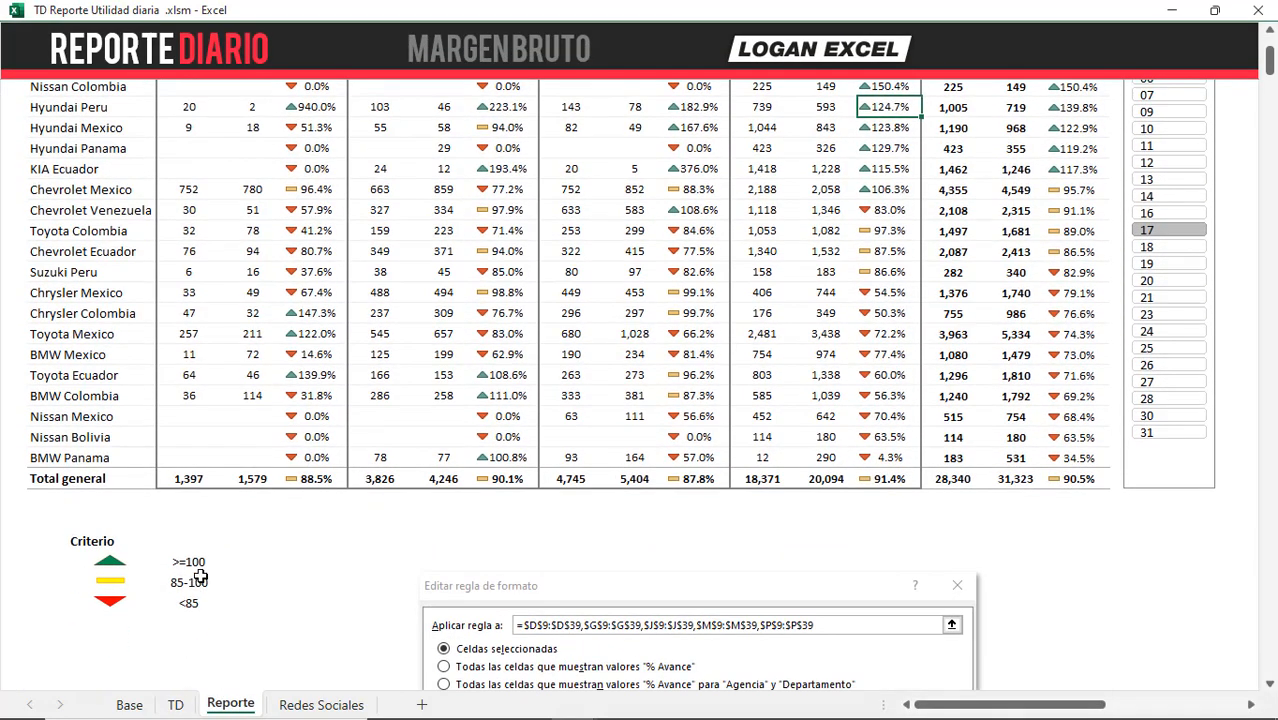
pyautogui.scroll(3, 893, 434)
pyautogui.click(1160, 196)
pyautogui.click(1162, 215)
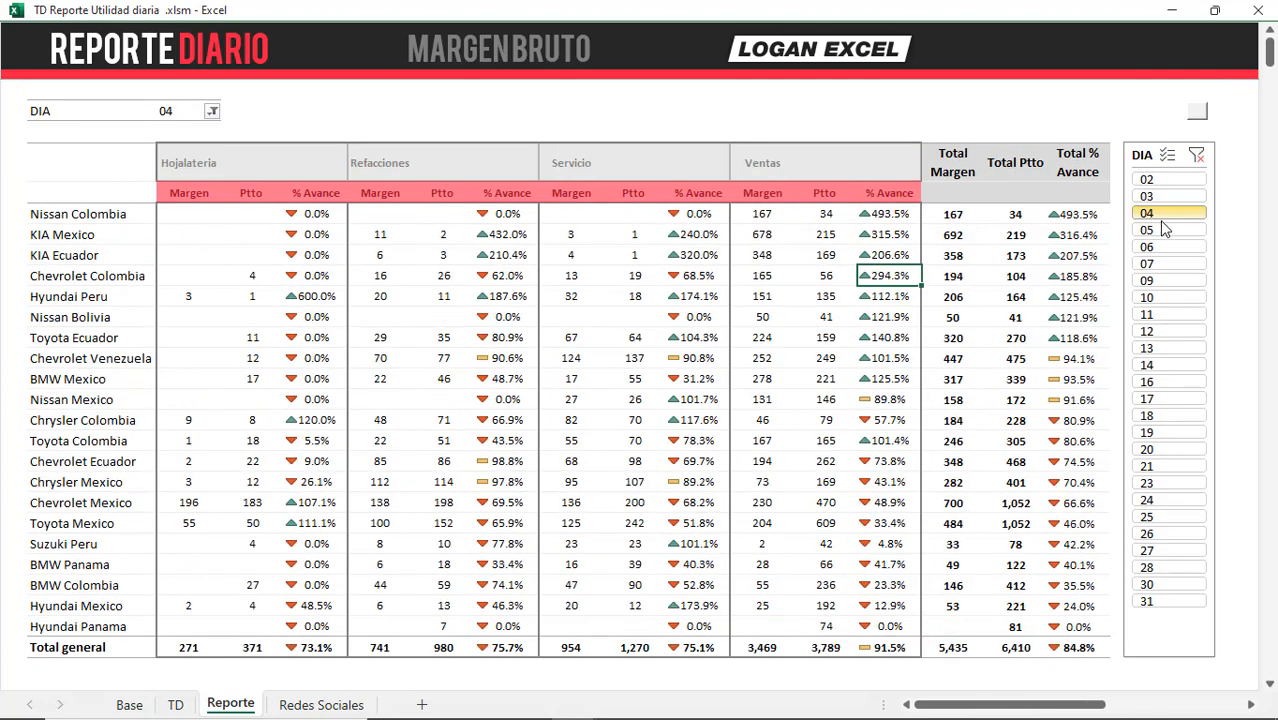
pyautogui.click(1158, 231)
pyautogui.click(1150, 280)
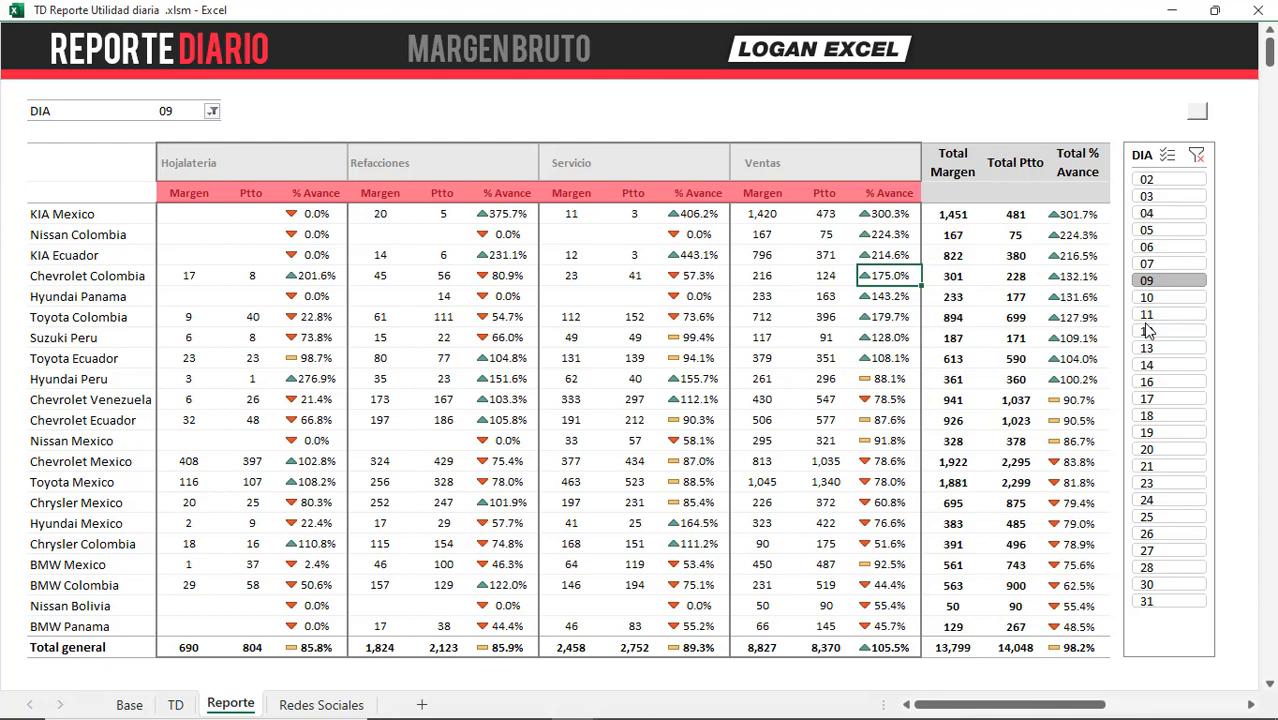
# Step: Review how the Reporte agency ranking and icons change while filtering from day 13 through day 25 with the DIA slicer
pyautogui.click(1146, 347)
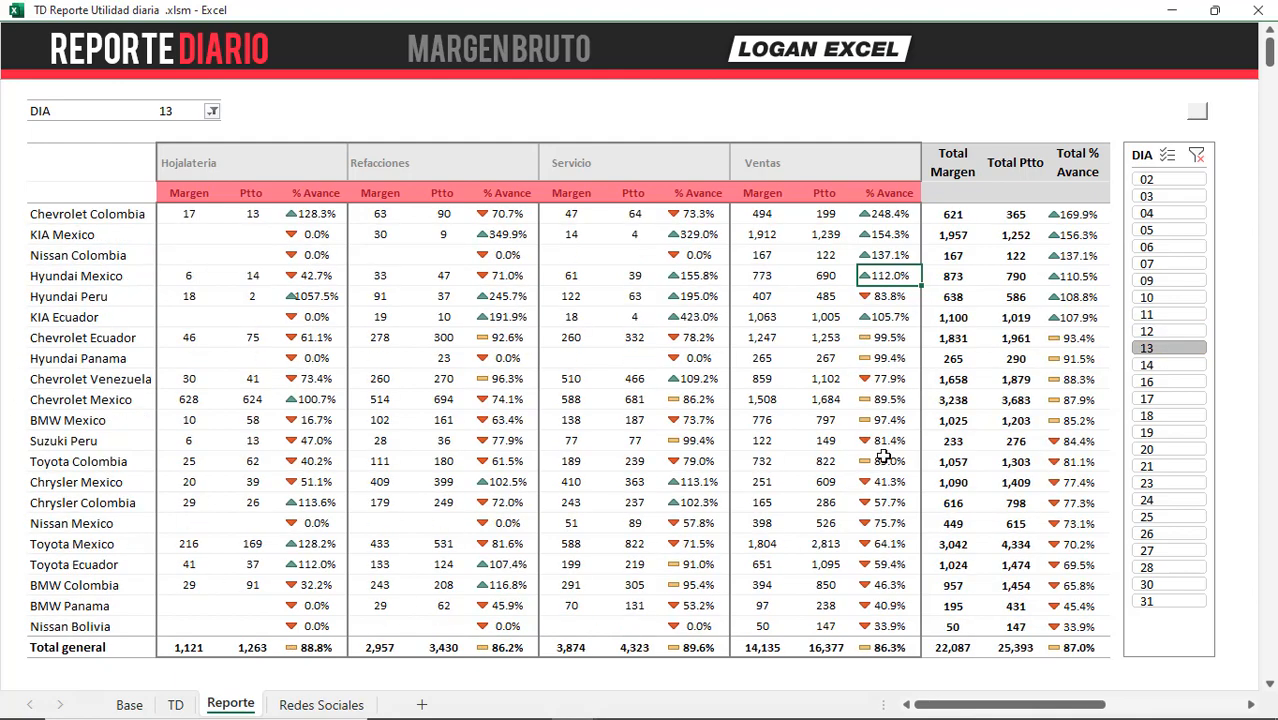
pyautogui.click(1160, 366)
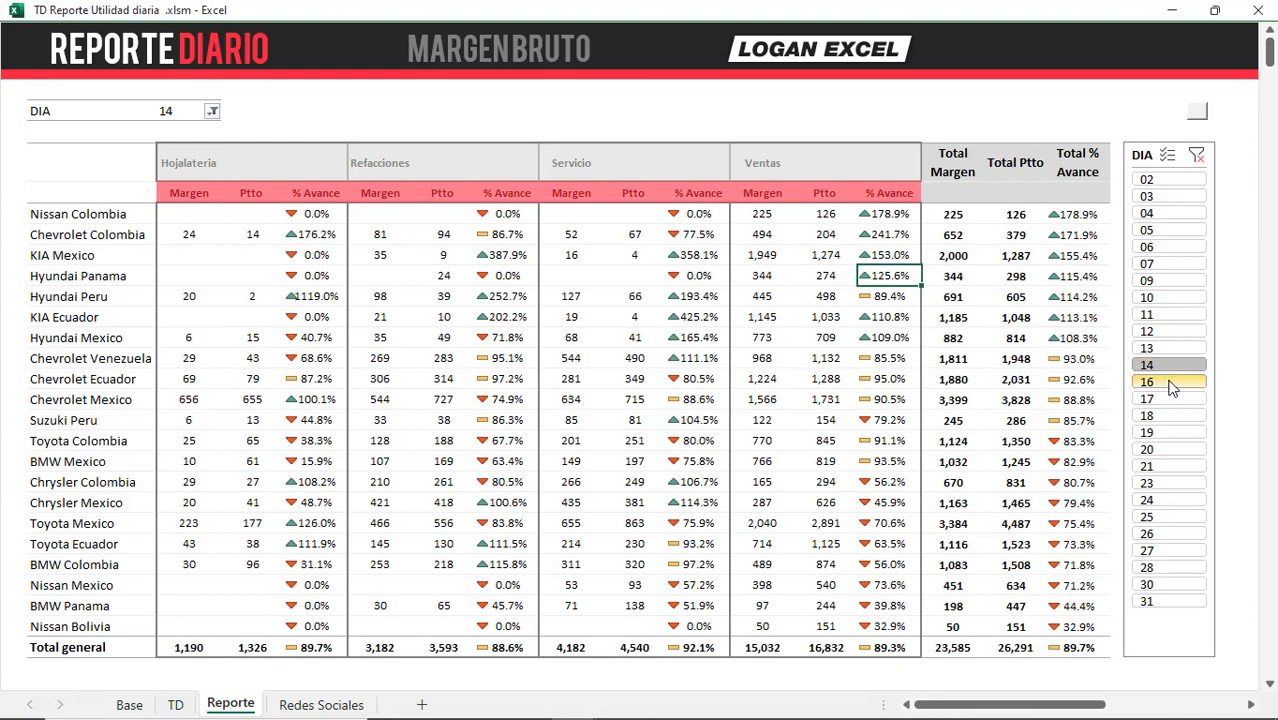
pyautogui.click(1170, 383)
pyautogui.click(1176, 400)
pyautogui.click(1177, 416)
pyautogui.click(1176, 433)
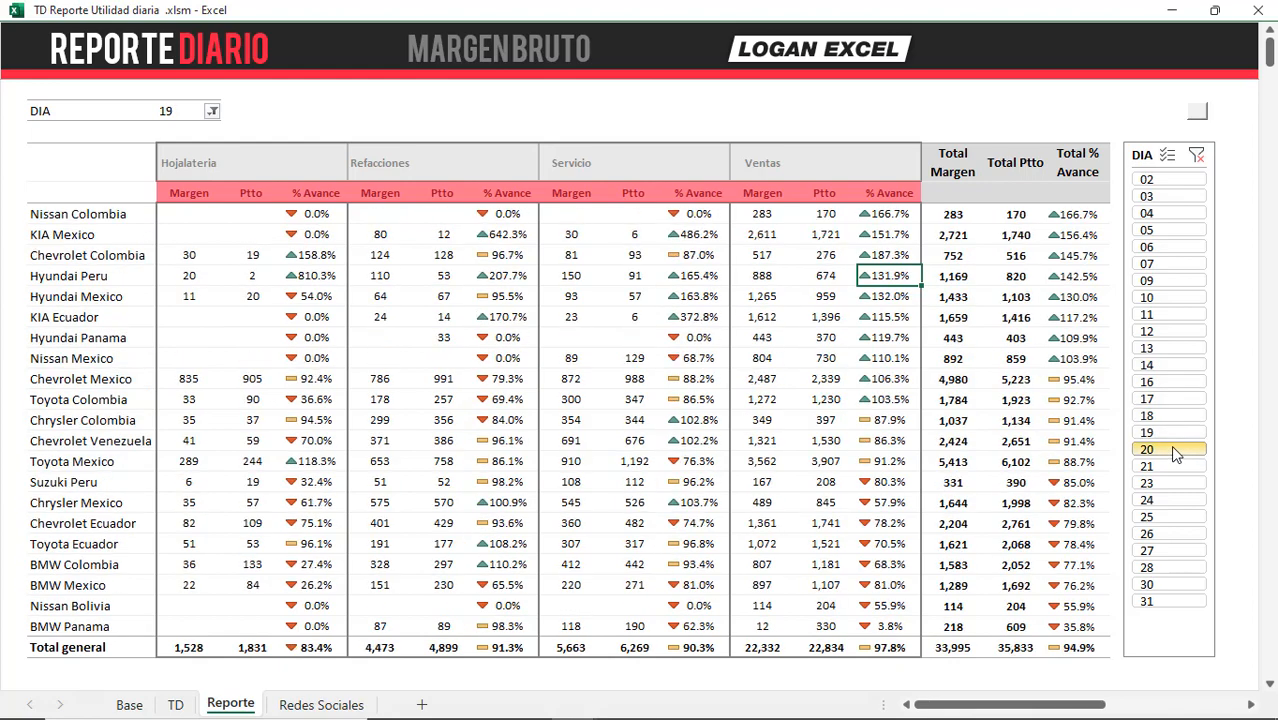
pyautogui.click(1170, 449)
pyautogui.click(1170, 466)
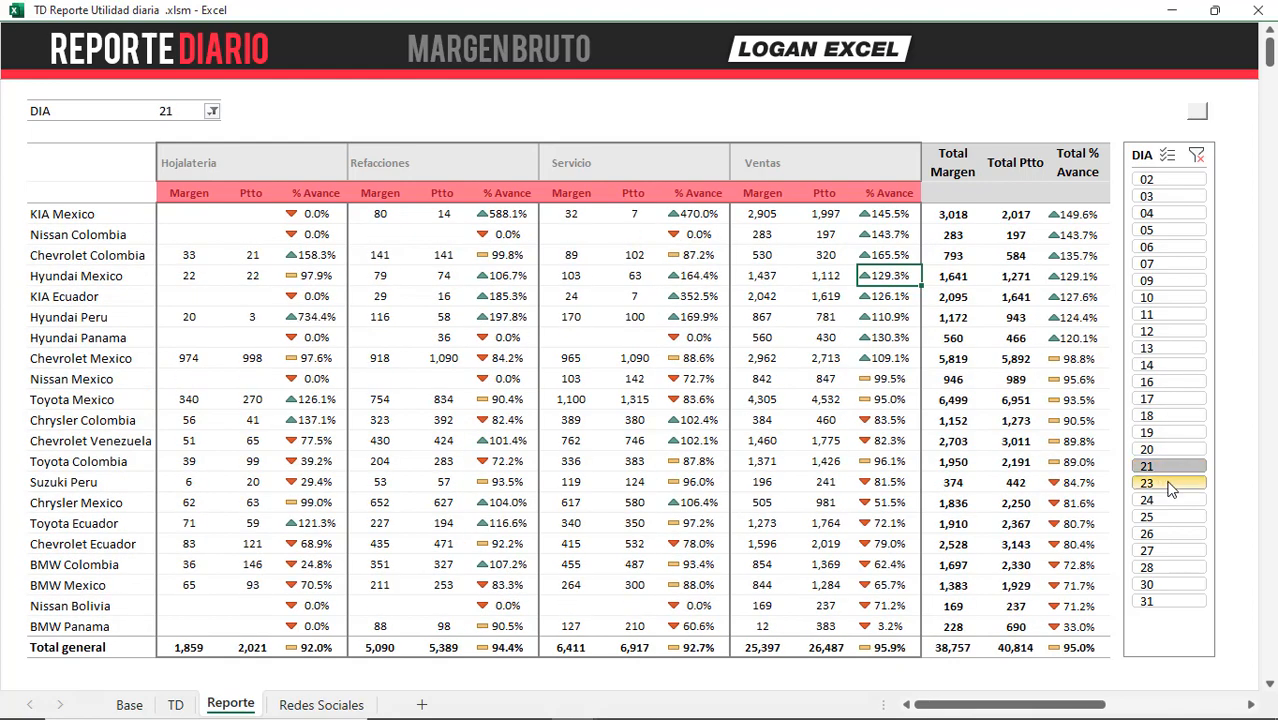
pyautogui.click(1170, 484)
pyautogui.click(1175, 500)
pyautogui.click(1175, 518)
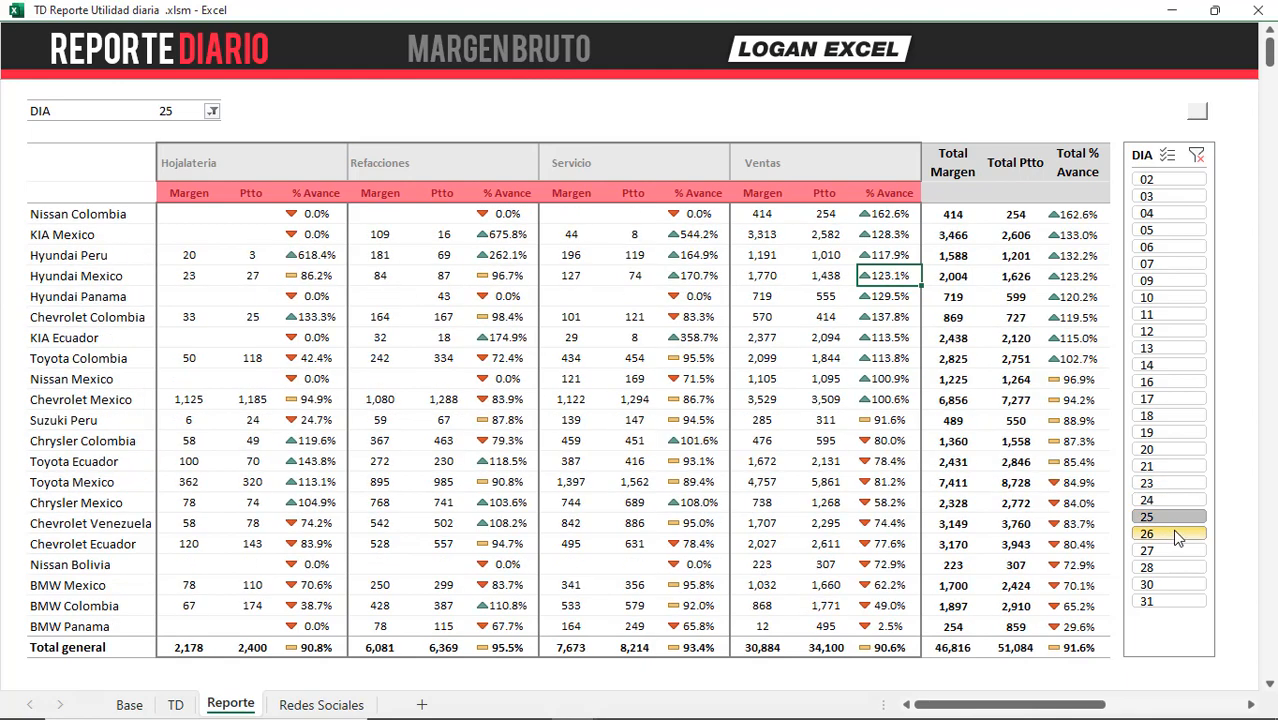
# Step: Restart the Reporte review at day 02 and filter day by day through day 12, following the Total % Avance order
pyautogui.click(1172, 180)
pyautogui.click(1182, 197)
pyautogui.click(1176, 213)
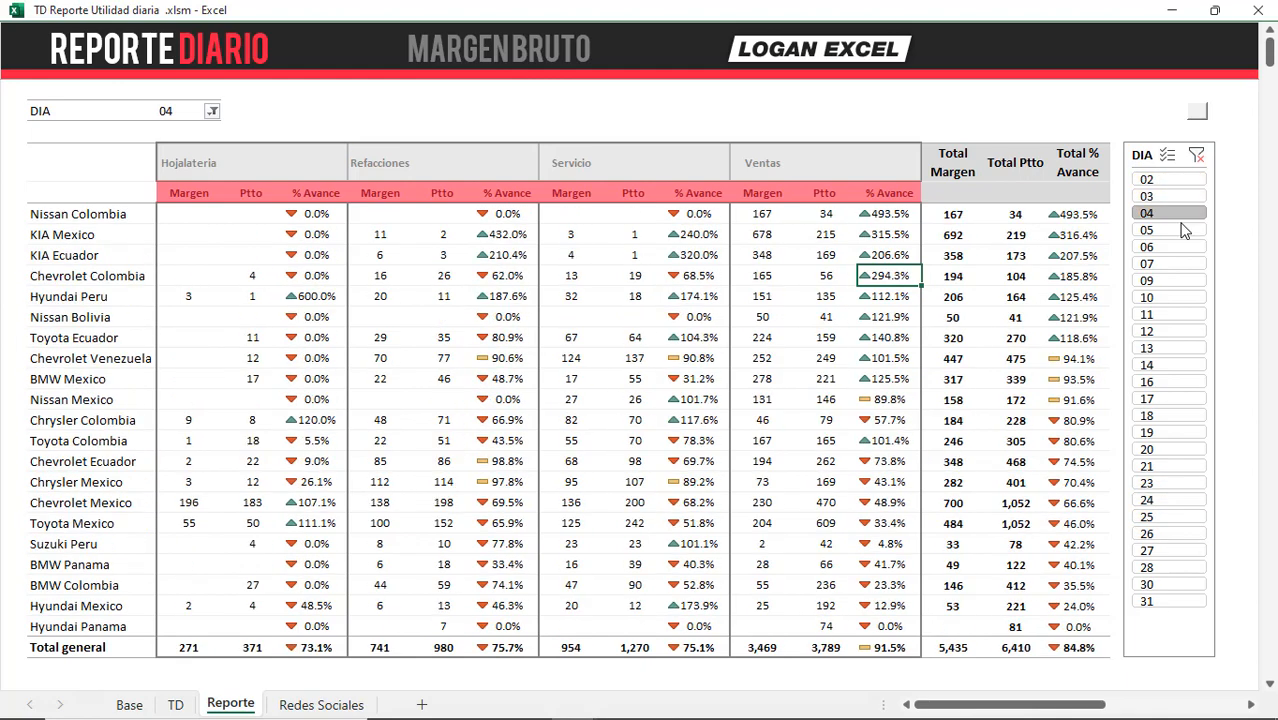
pyautogui.click(1176, 230)
pyautogui.click(1176, 247)
pyautogui.click(1176, 264)
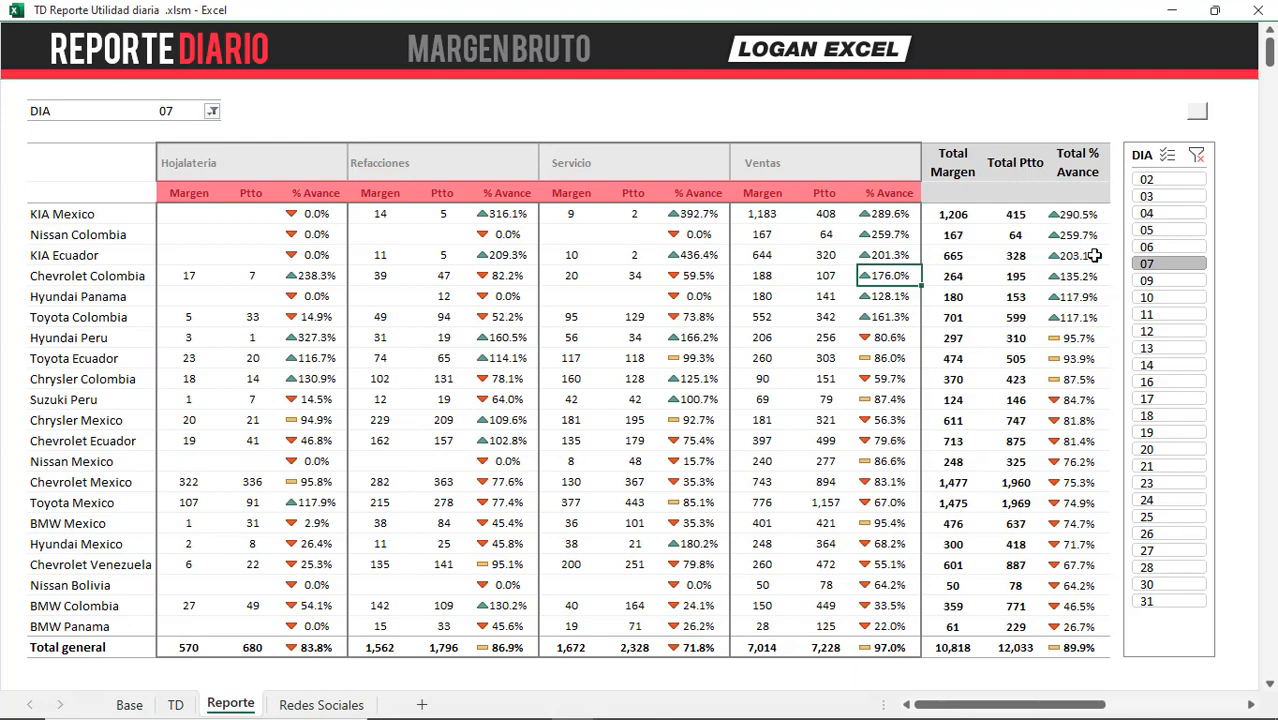
pyautogui.click(1171, 280)
pyautogui.click(1175, 297)
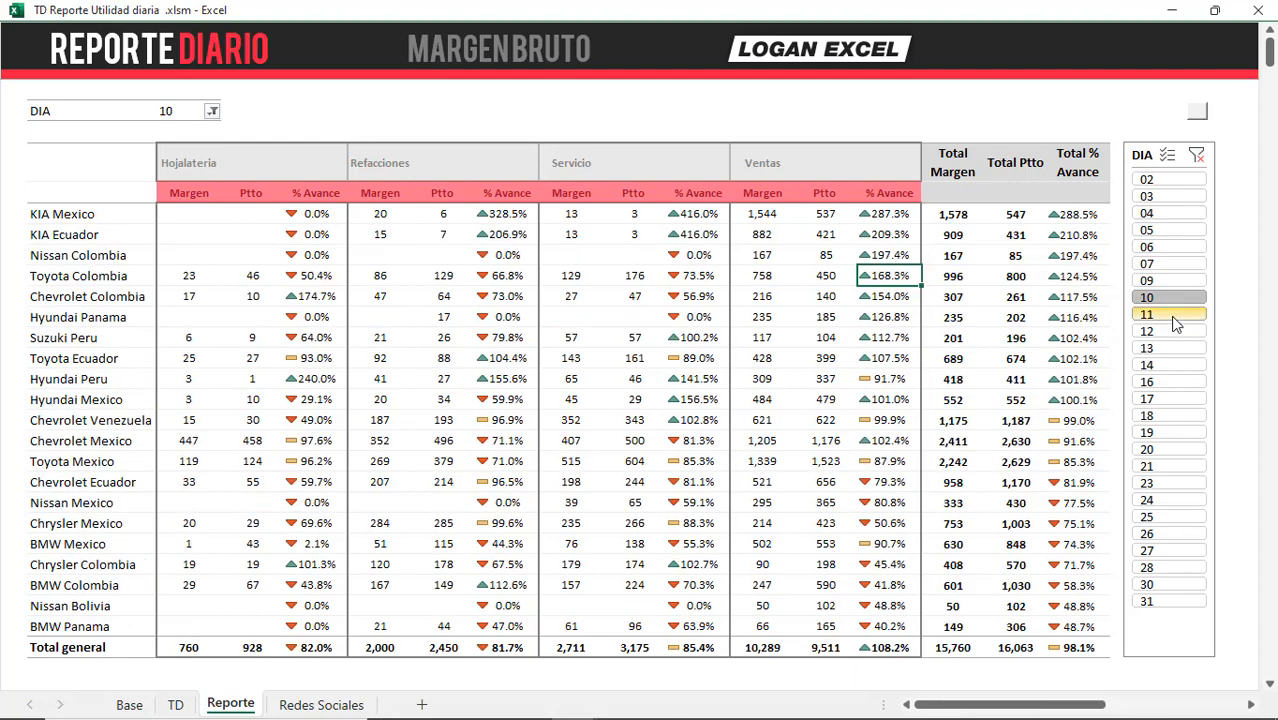
pyautogui.click(1170, 313)
pyautogui.click(1174, 330)
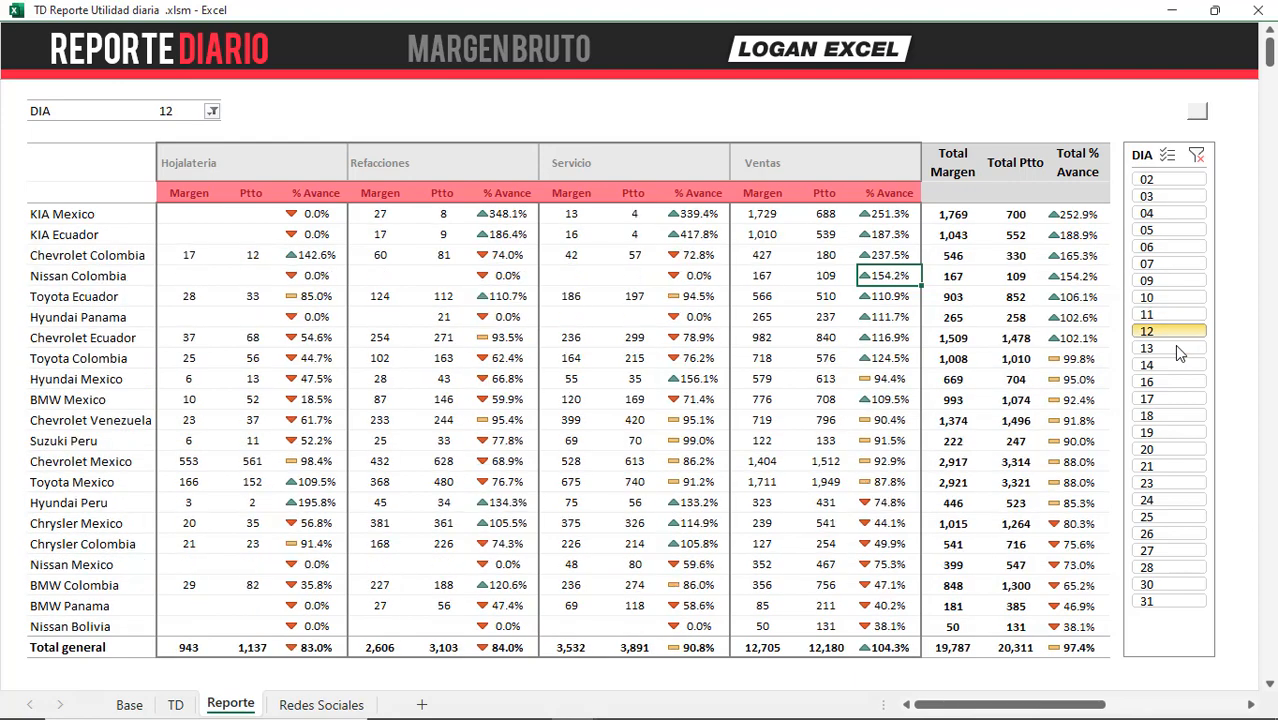
# Step: Continue the day-by-day review of the Reporte table by filtering from day 13 through day 27
pyautogui.click(1176, 349)
pyautogui.click(1176, 365)
pyautogui.click(1174, 382)
pyautogui.click(1172, 398)
pyautogui.click(1174, 415)
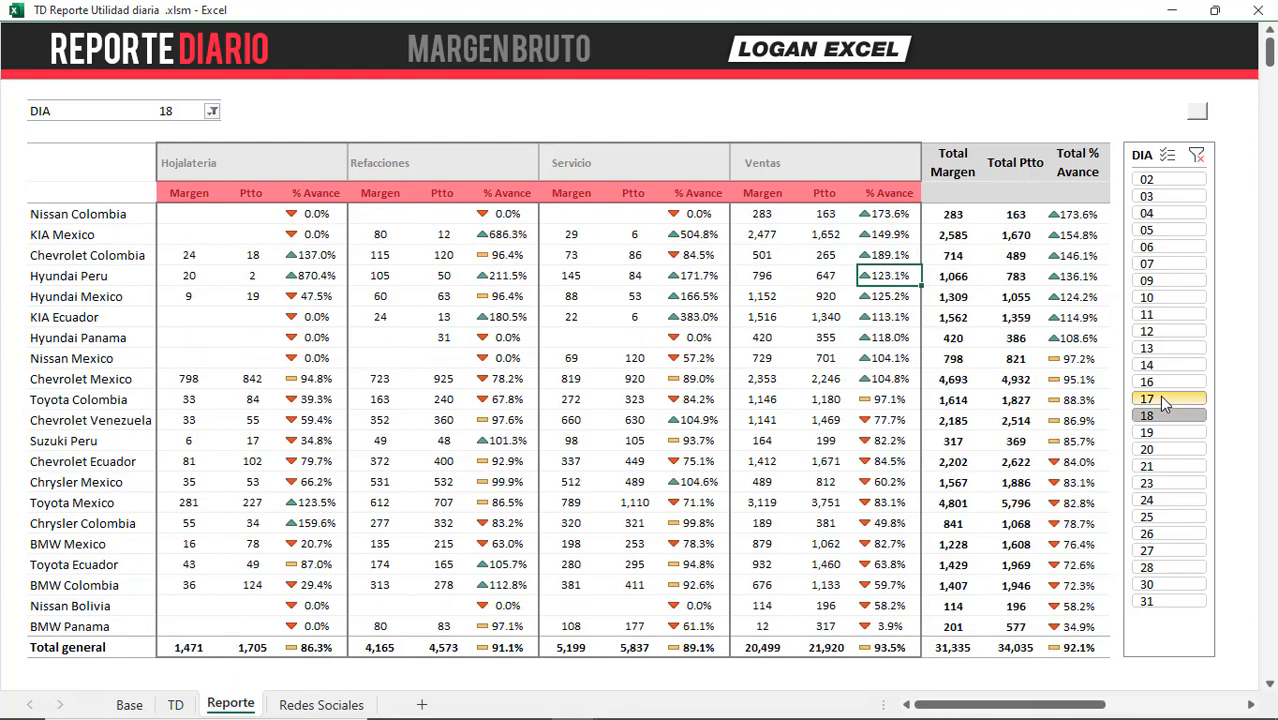
pyautogui.click(1173, 430)
pyautogui.click(1184, 449)
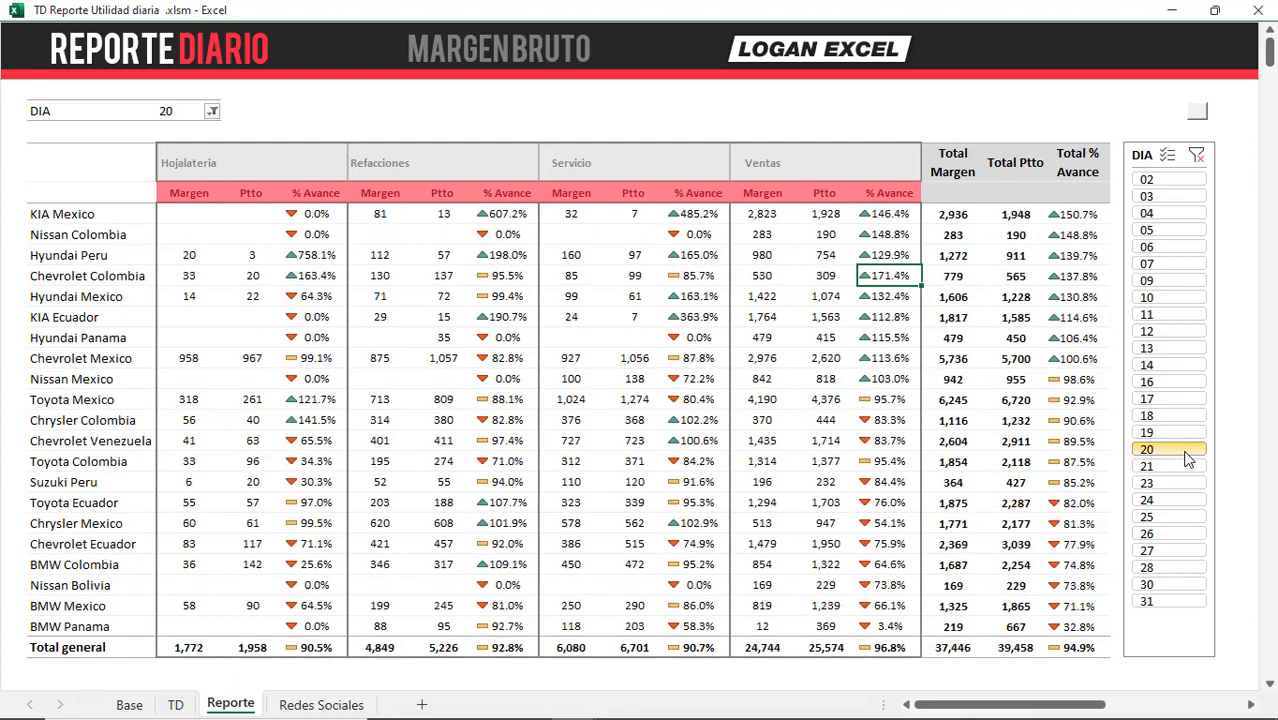
pyautogui.click(1188, 466)
pyautogui.click(1186, 483)
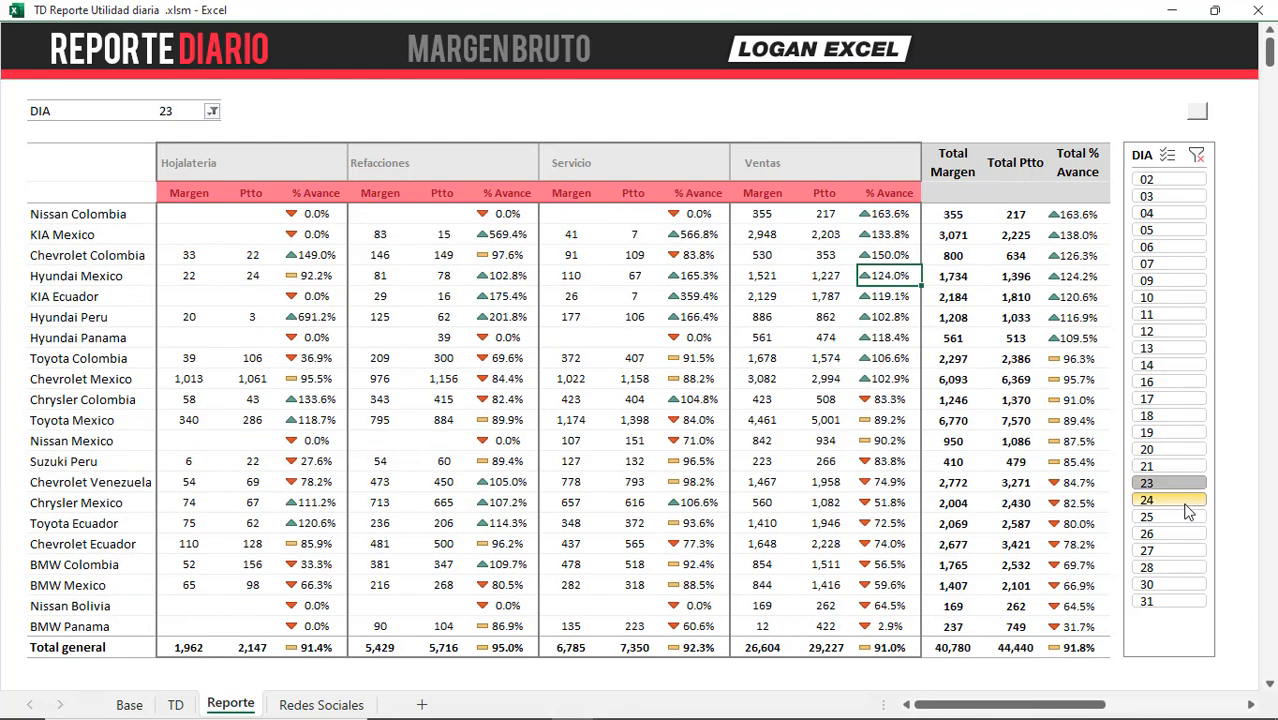
pyautogui.click(1188, 500)
pyautogui.click(1183, 520)
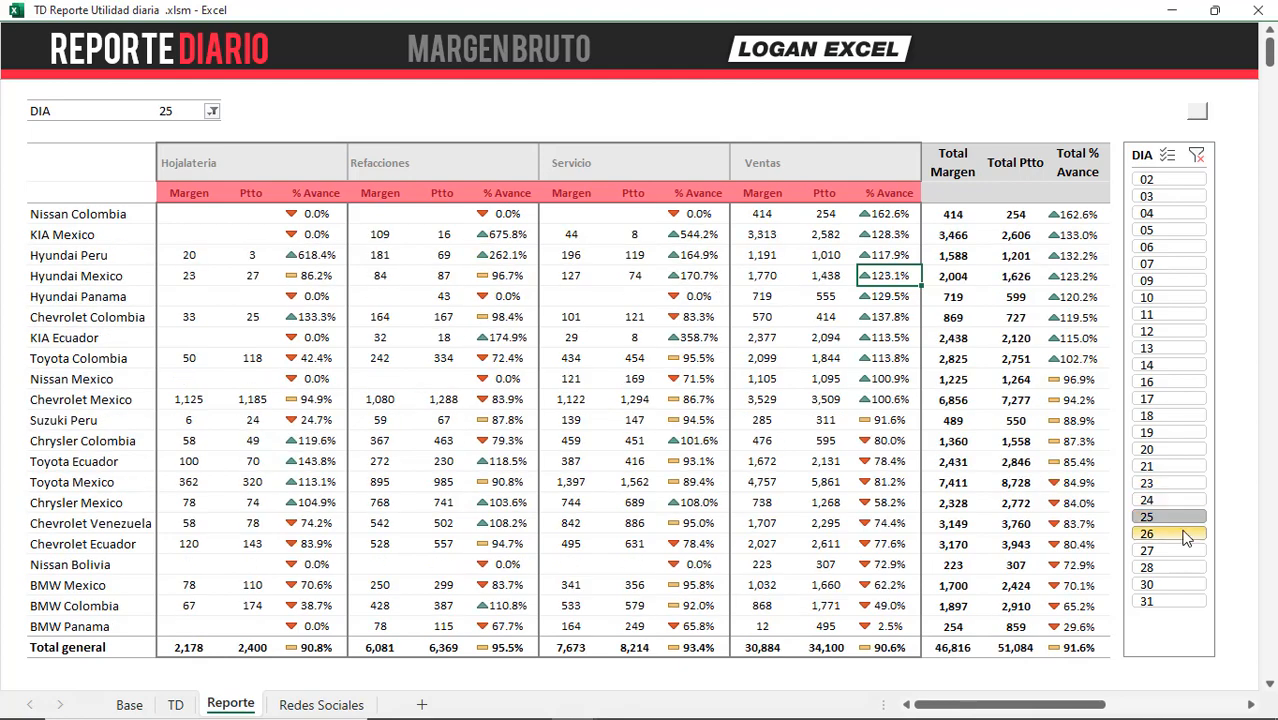
pyautogui.click(1184, 536)
pyautogui.click(1184, 551)
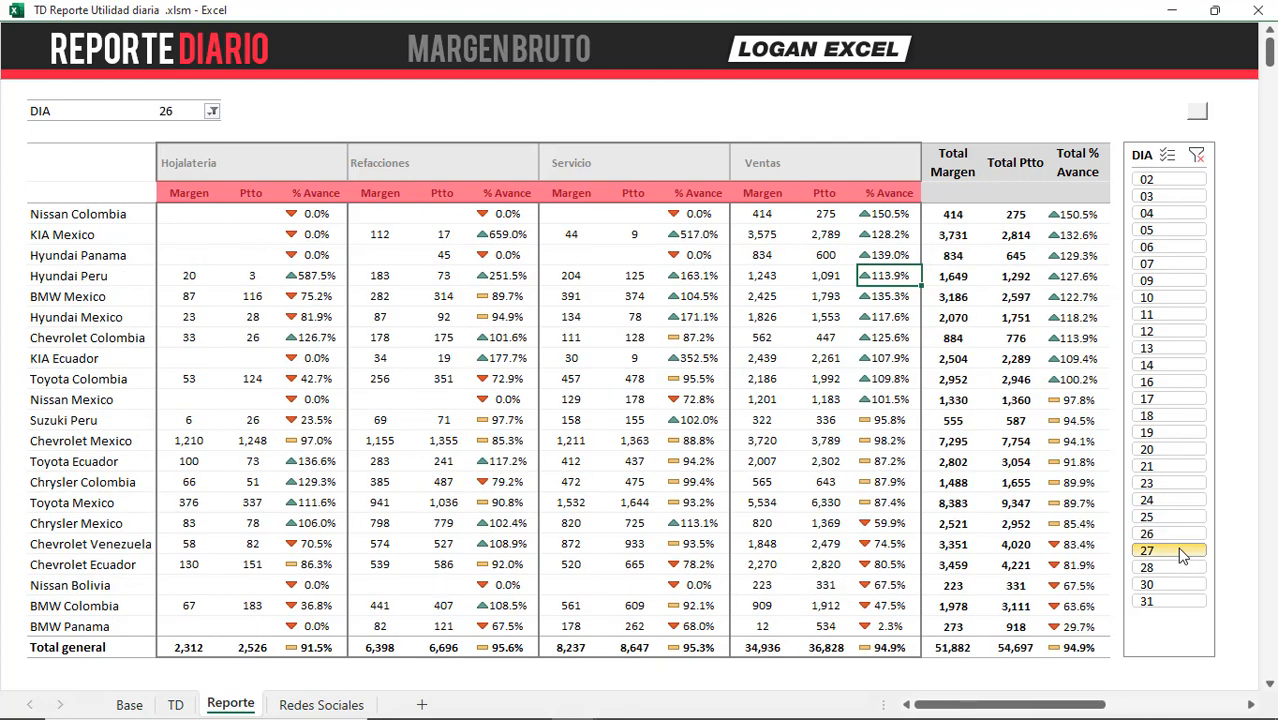
# Step: Recheck the Reporte agency ranking for the middle of the month, filtering by days between 10 and 20
pyautogui.click(1170, 331)
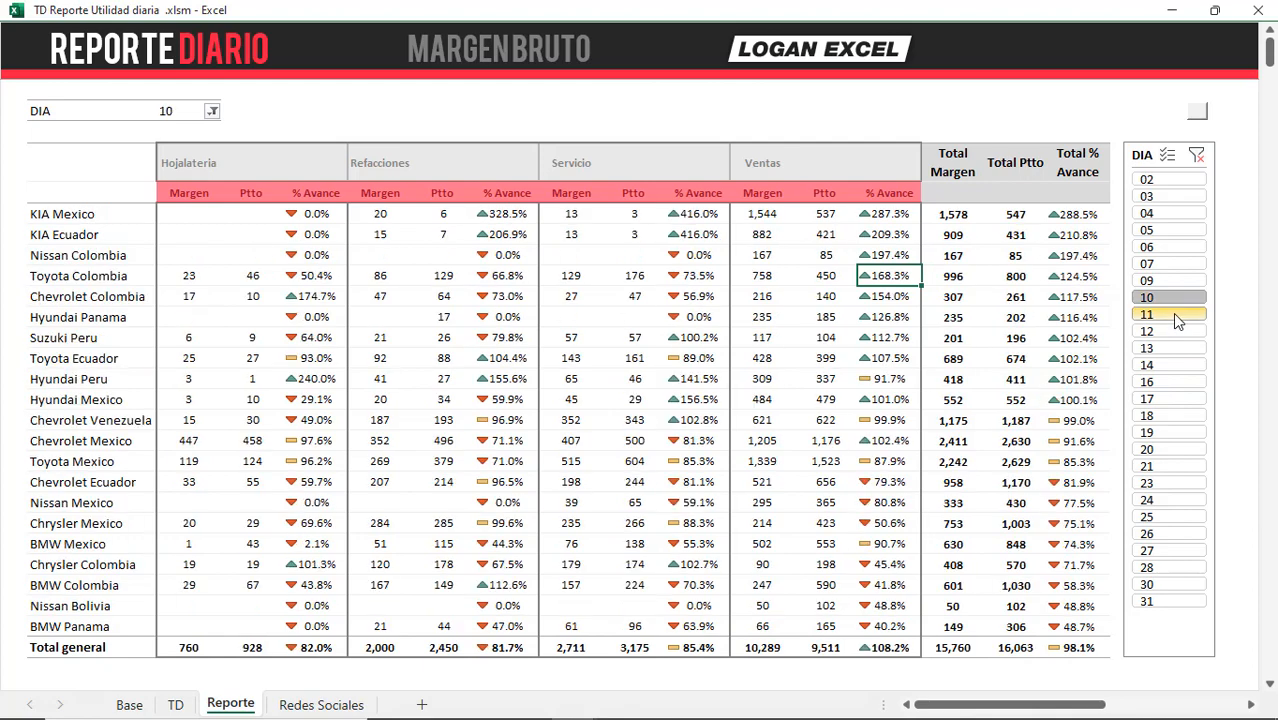
pyautogui.click(1177, 349)
pyautogui.click(1178, 367)
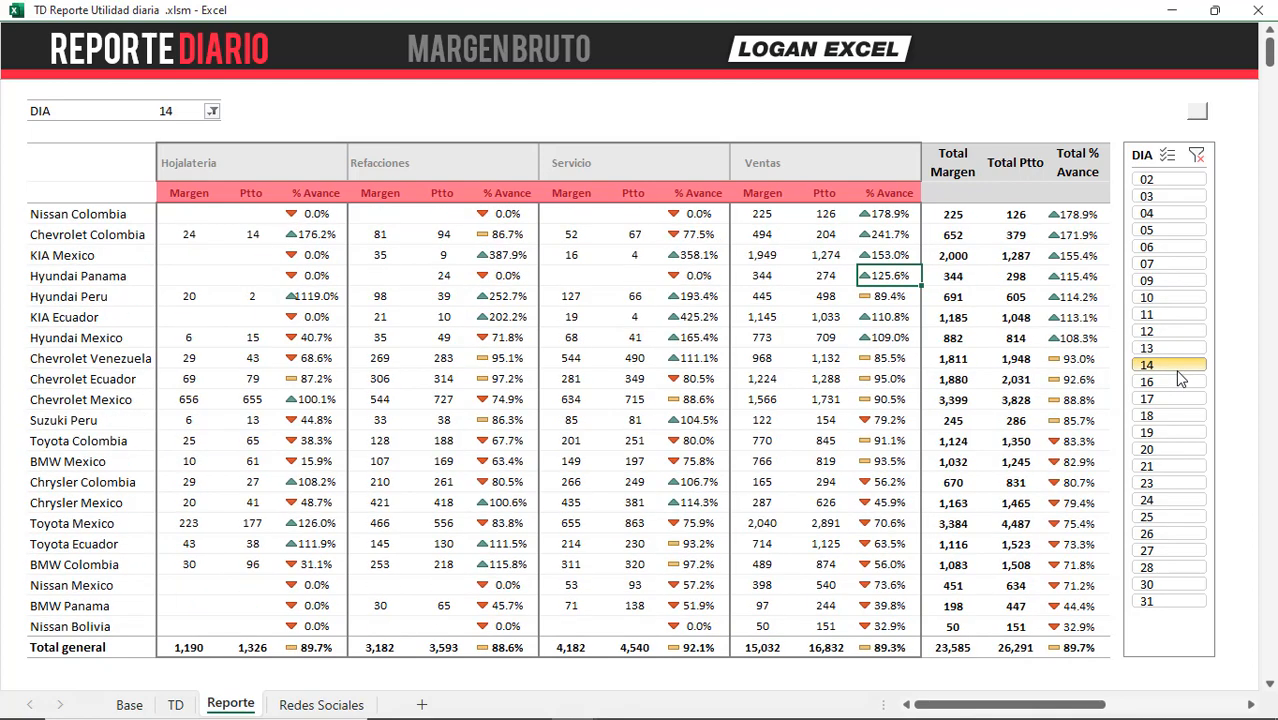
pyautogui.click(1183, 398)
pyautogui.click(1183, 415)
pyautogui.click(1183, 432)
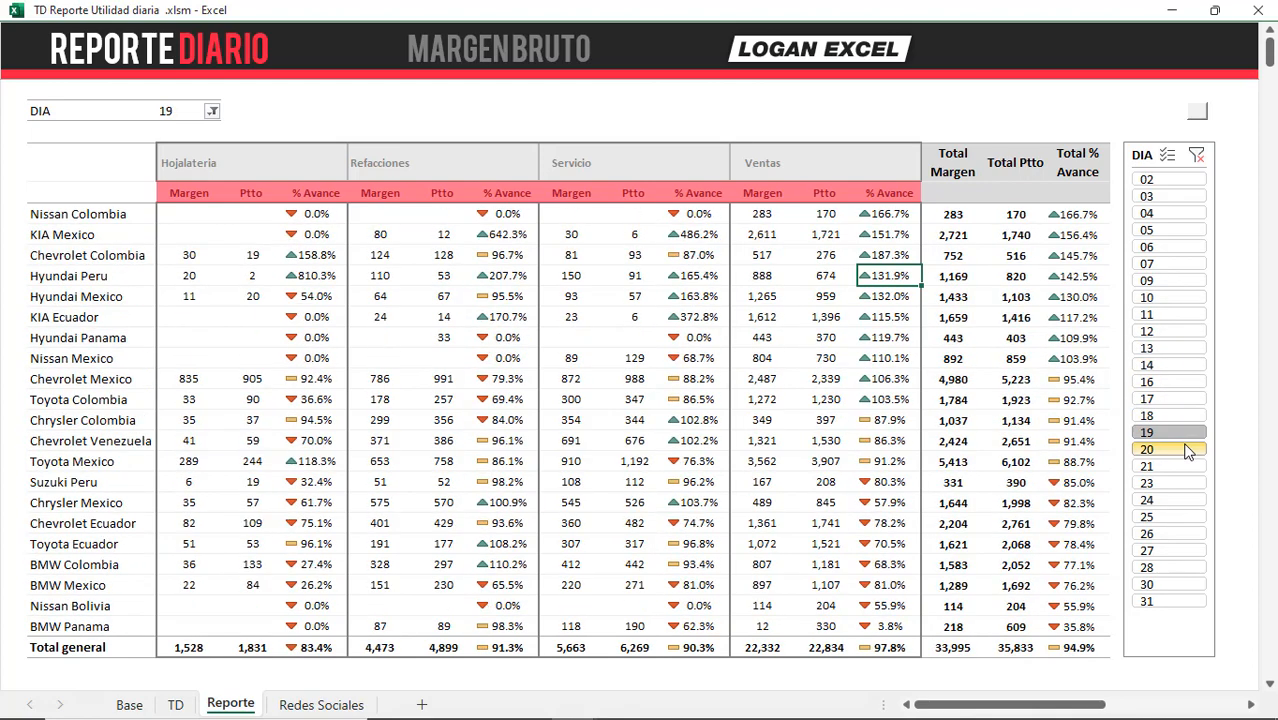
pyautogui.click(1183, 449)
# Step: Return to the start of the month and filter the Reporte table by days 02, 03 and 04
pyautogui.click(1170, 179)
pyautogui.click(1172, 196)
pyautogui.click(1174, 213)
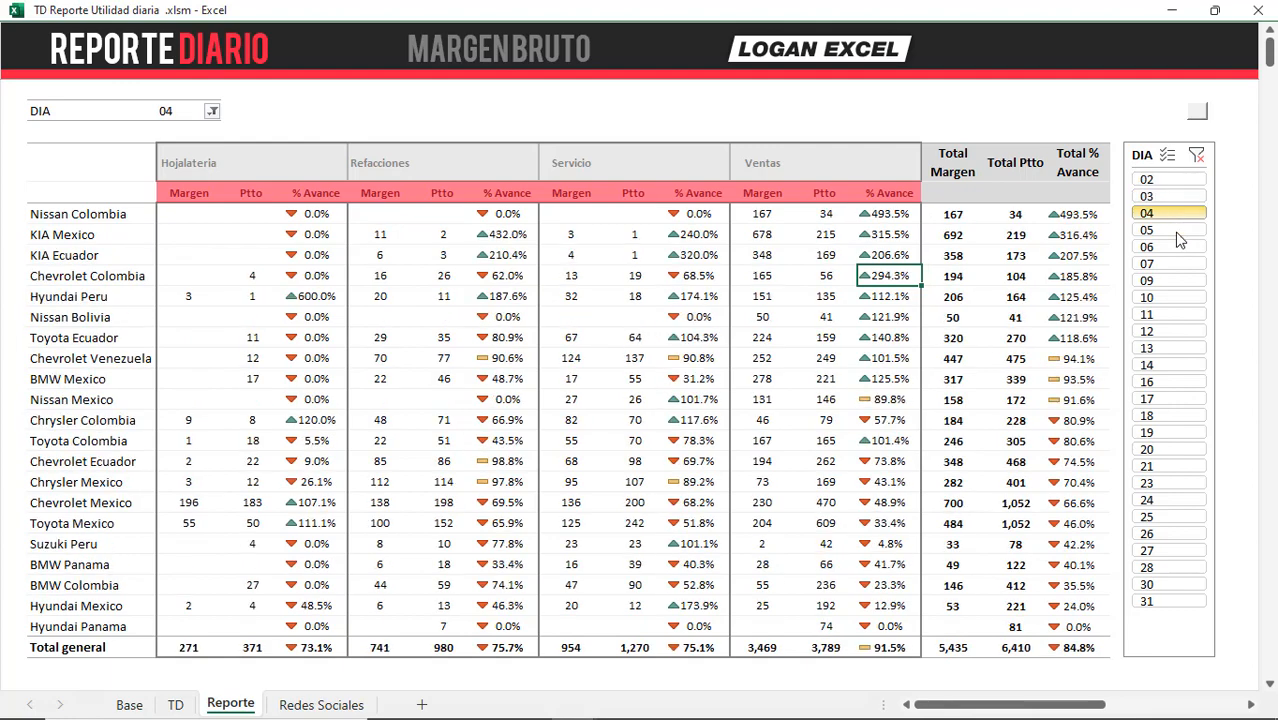